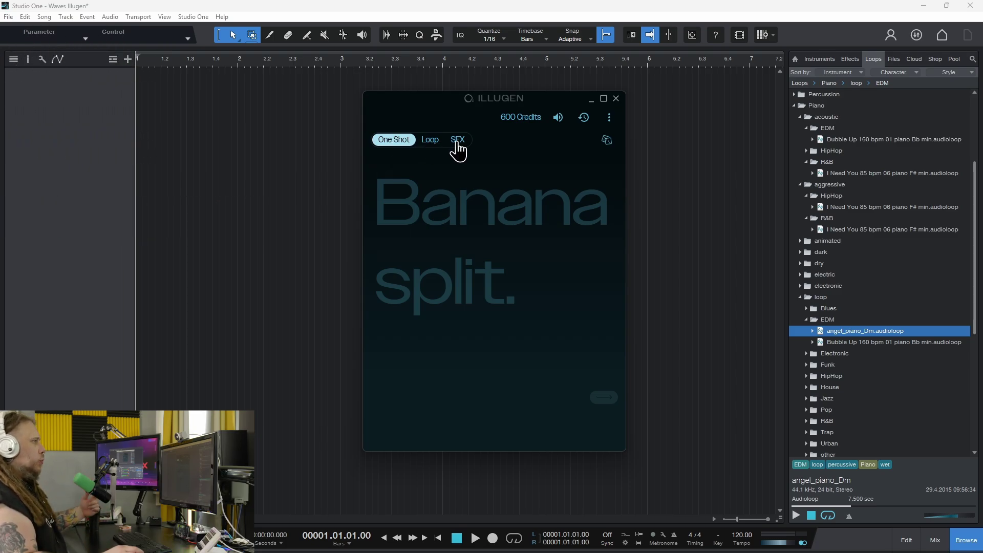
Preview the angel_piano_Dm audio loop in the loop browser and stop playback
left_click(492, 289)
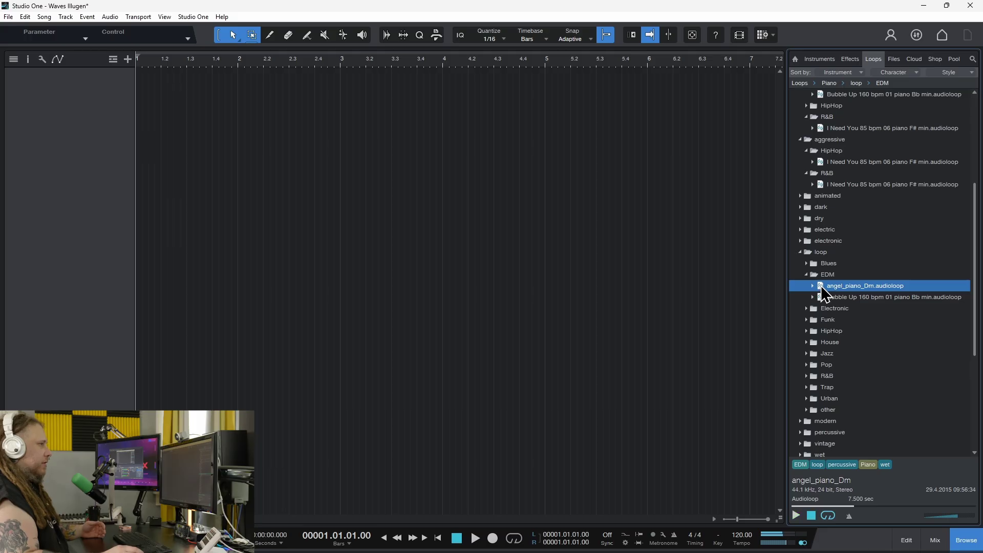
left_click(796, 515)
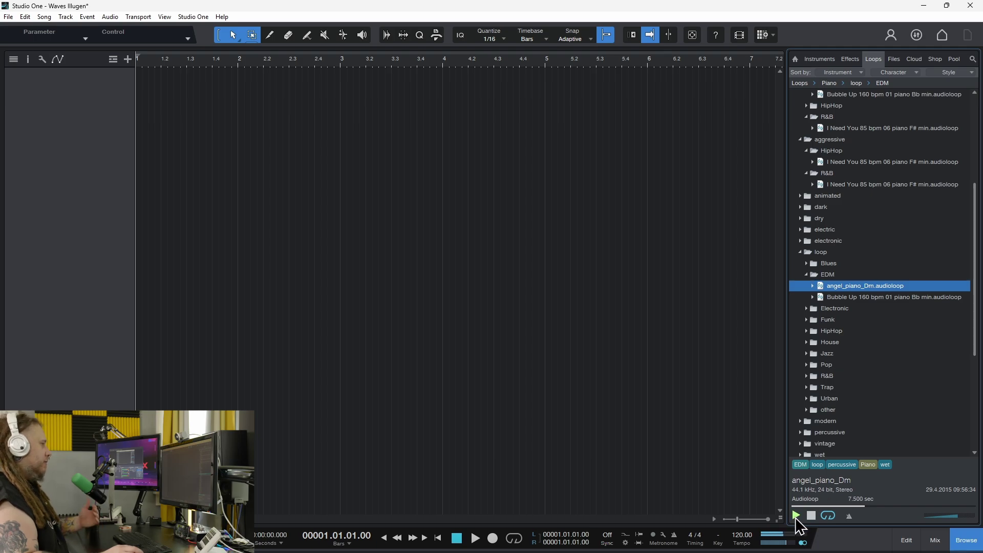
left_click(813, 516)
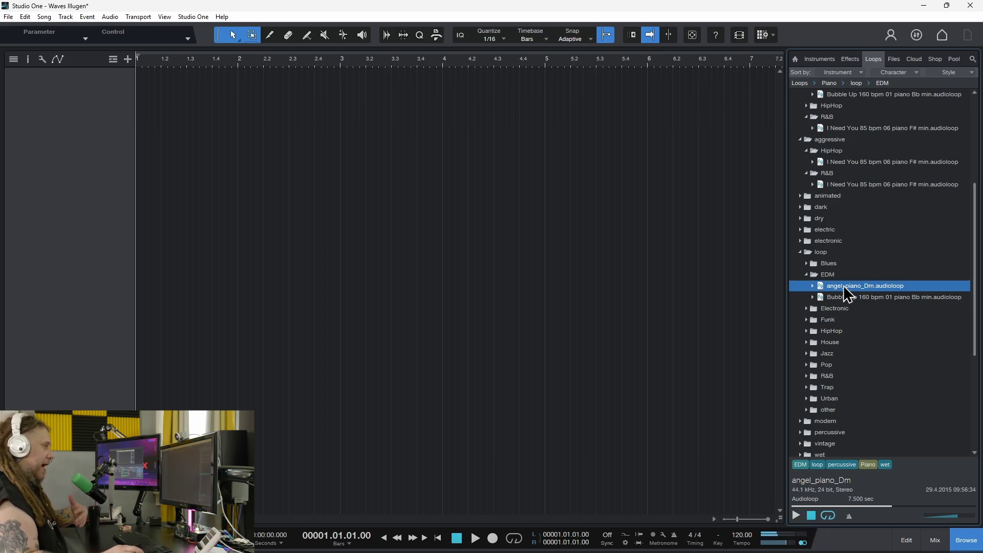
Switch to ILLUGEN and look through its One Shot, Loop and SFX prompt modes, ending on Loop
mouse_move(621, 548)
left_click(580, 540)
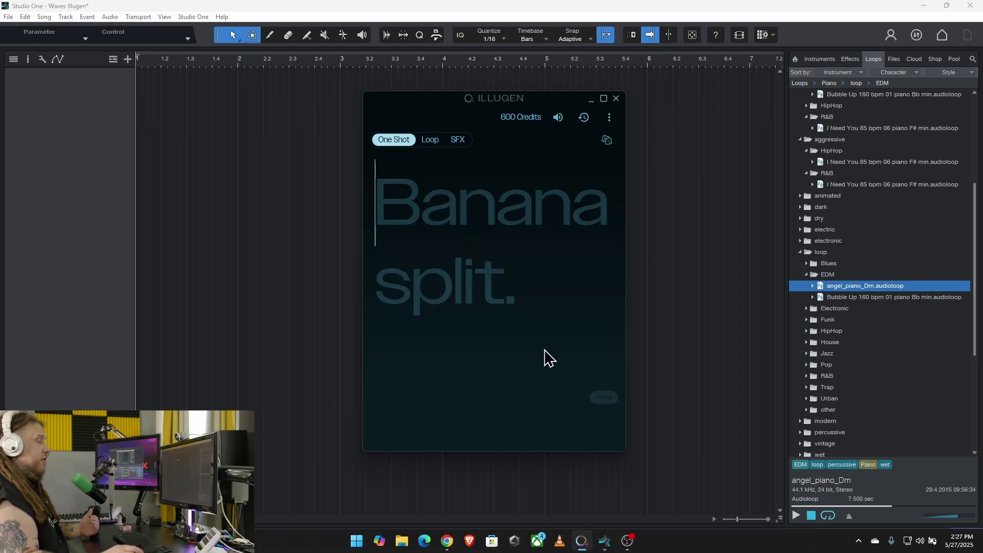
left_click(432, 142)
left_click(450, 145)
left_click(402, 144)
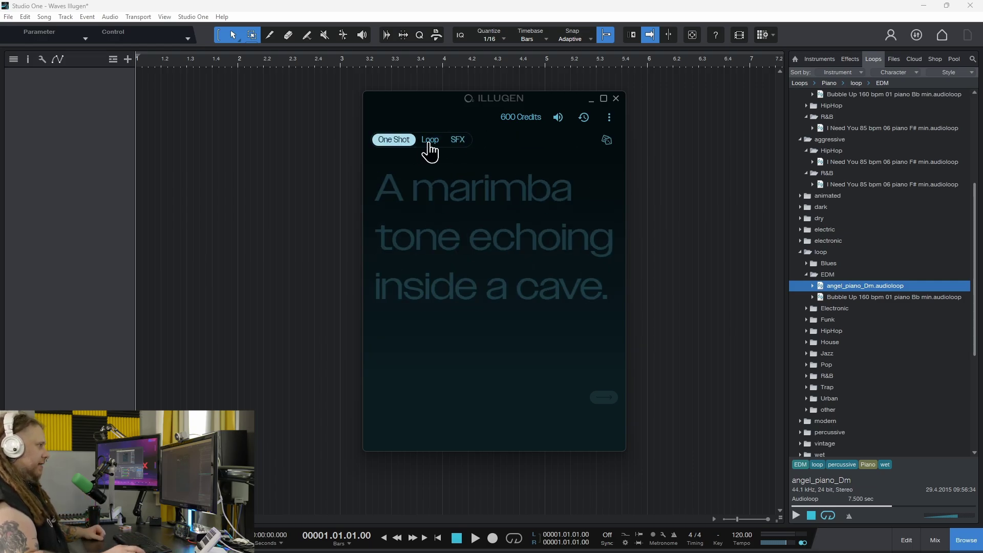
left_click(429, 144)
View the ILLUGEN product page in Chrome, then return to the ILLUGEN window over the Studio One arrangement
mouse_move(488, 538)
left_click(446, 540)
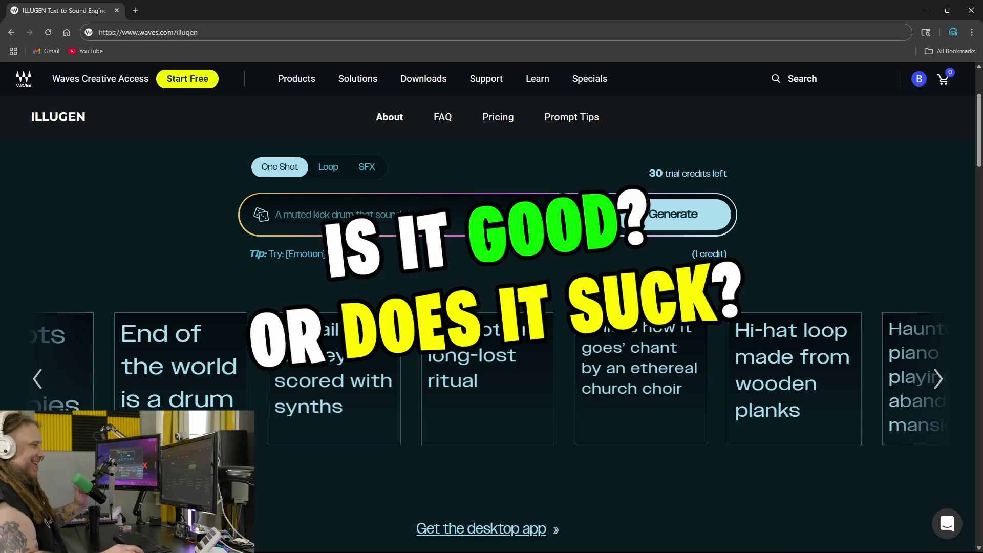
left_click(609, 545)
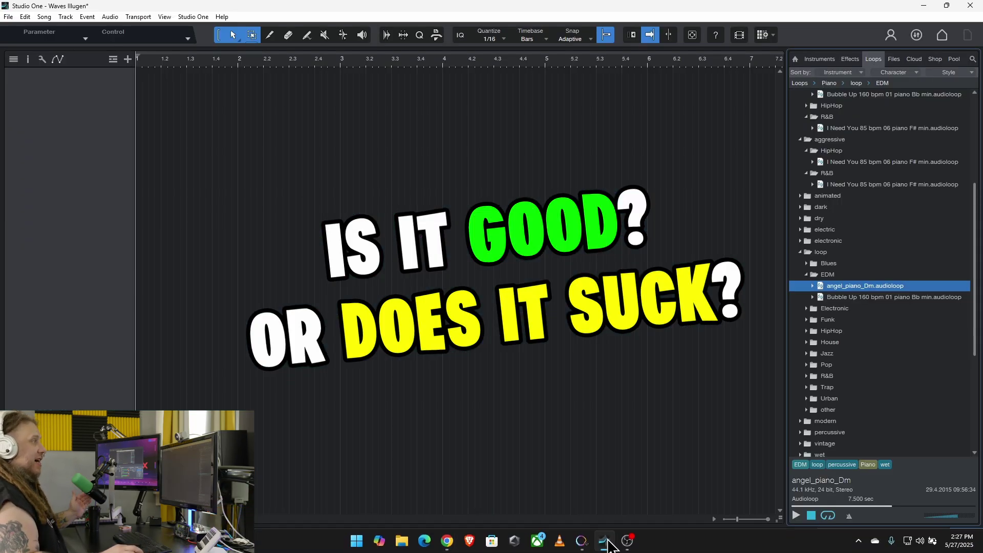
left_click(581, 541)
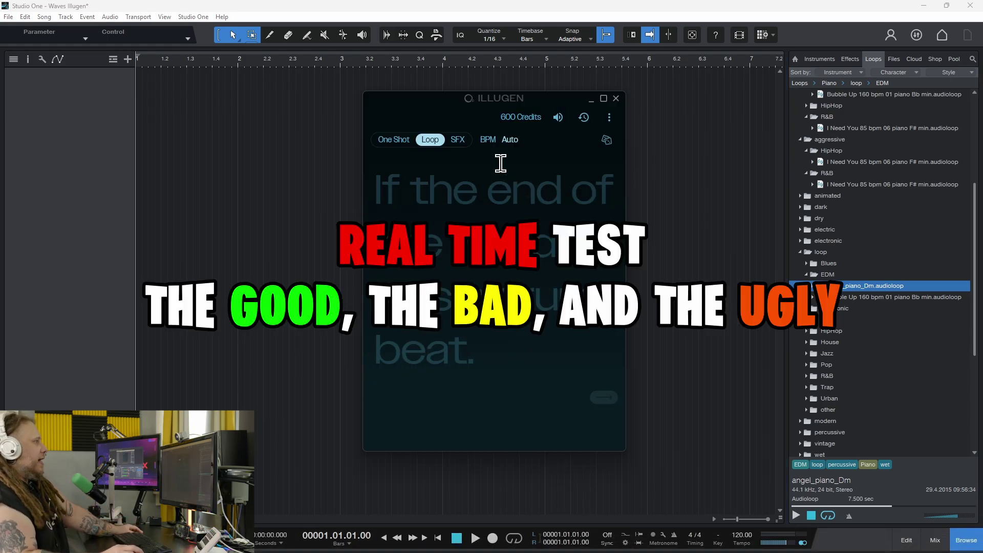
mouse_move(443, 103)
left_mouse_down()
mouse_move(452, 114)
mouse_move(440, 110)
left_mouse_up()
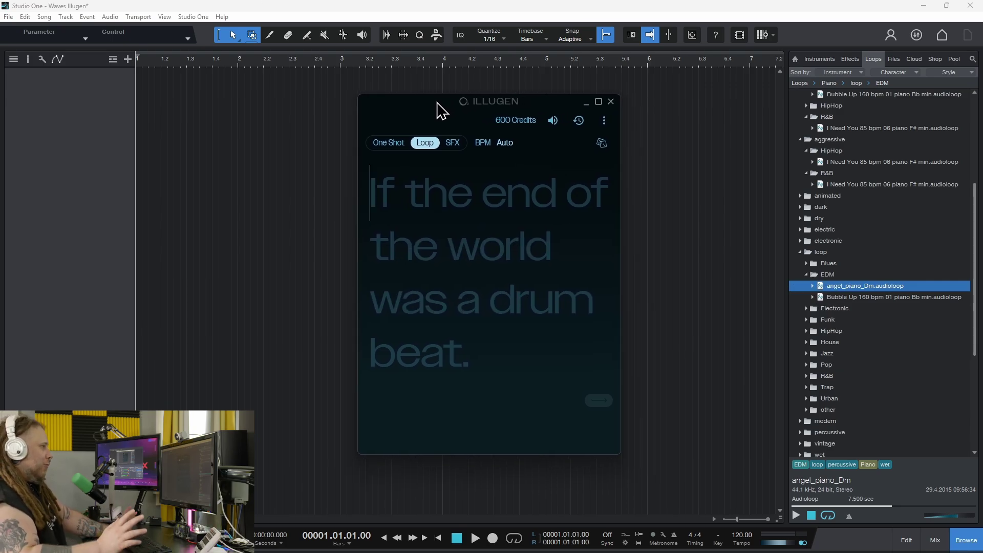
Examine the options that the One Shot, Loop and SFX modes each offer
left_click(395, 143)
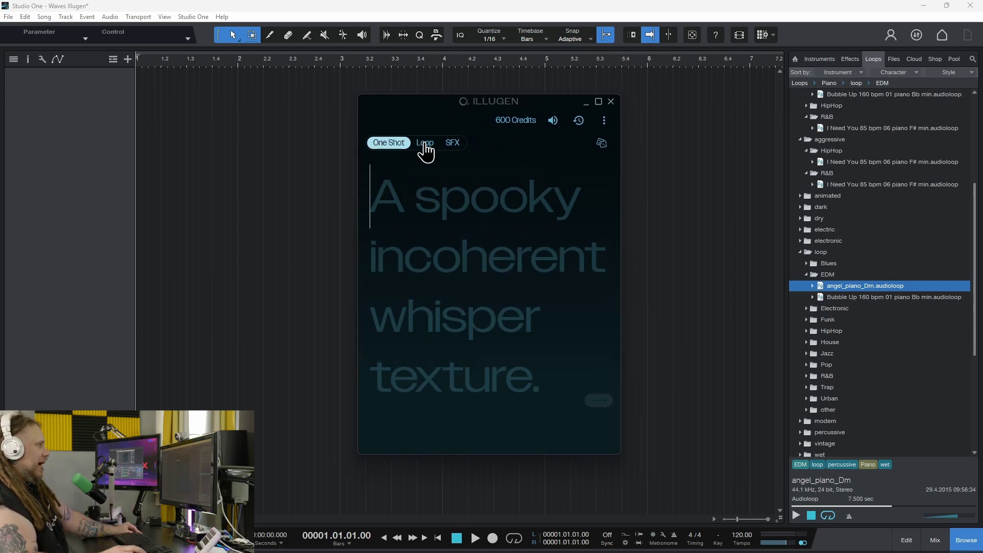
left_click(423, 143)
left_click(454, 145)
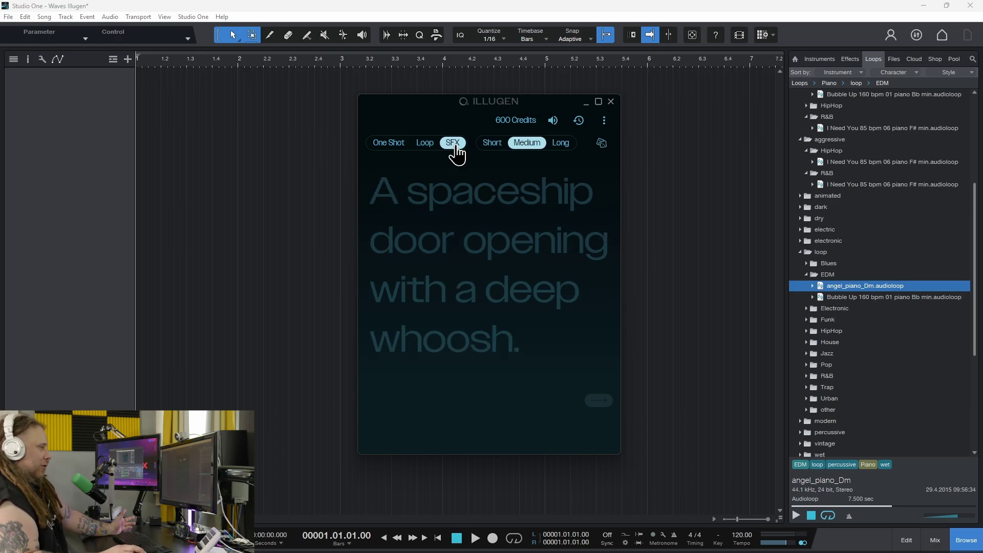
In Loop mode, generate samples from the prompt "Farts, farts, big stinky farts" with the BPM on Auto
left_click(423, 145)
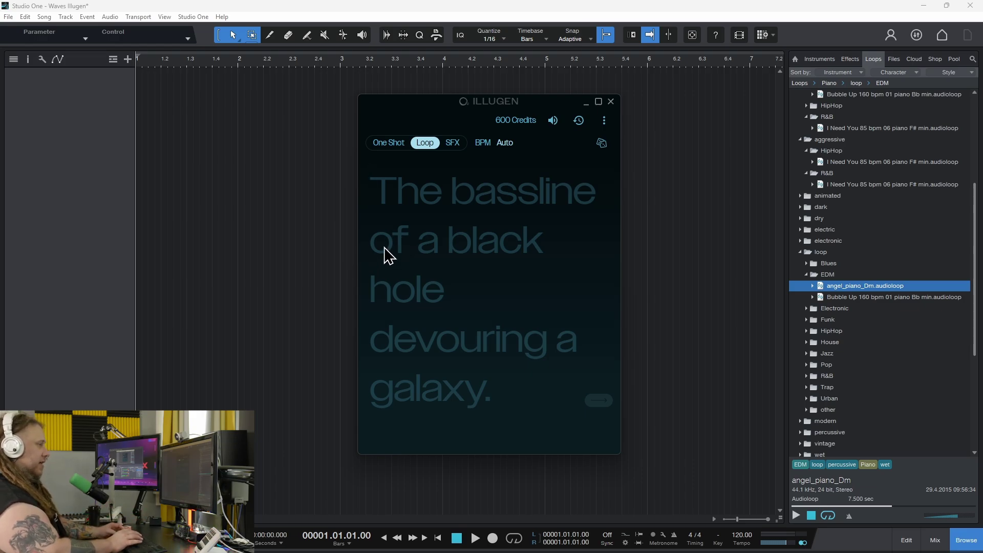
type("F")
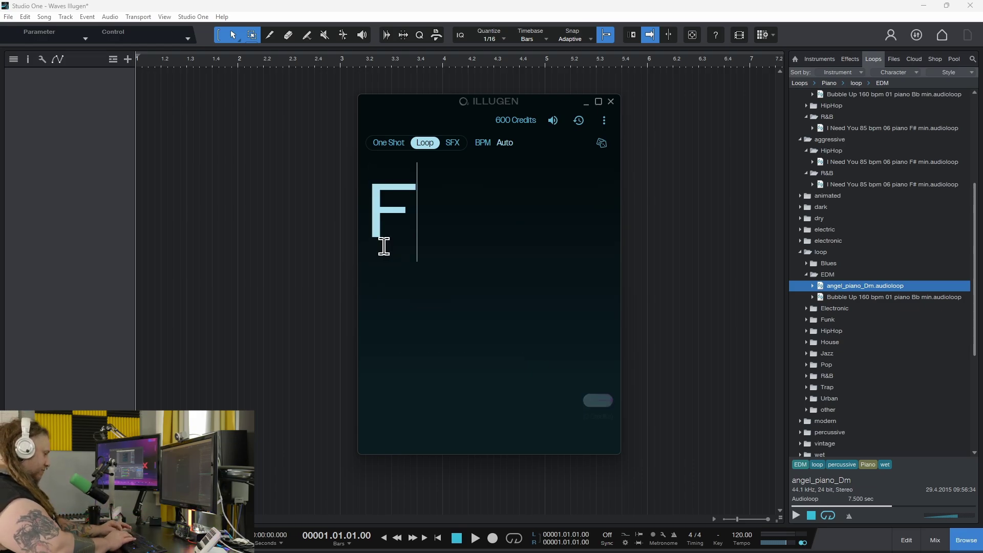
type("arts, f")
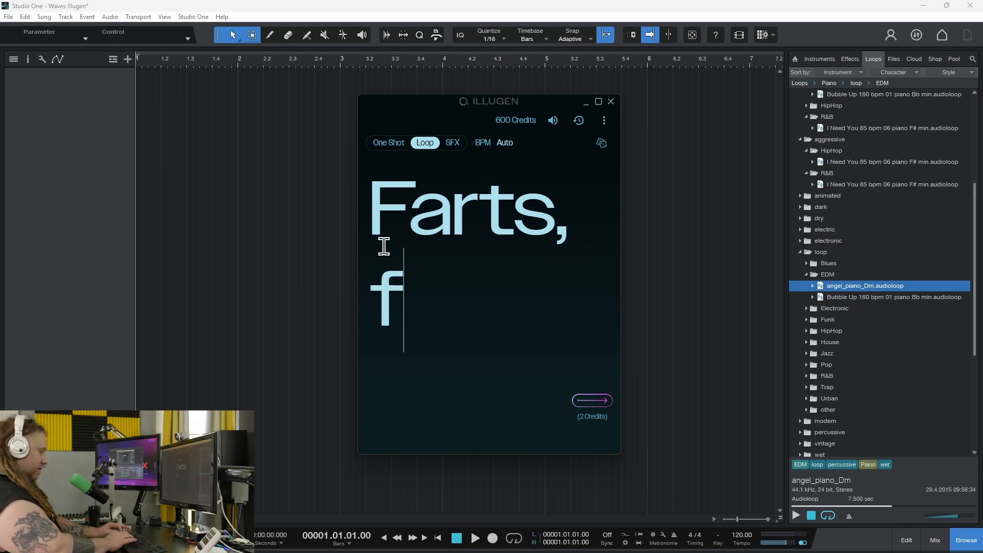
type("arts, bi")
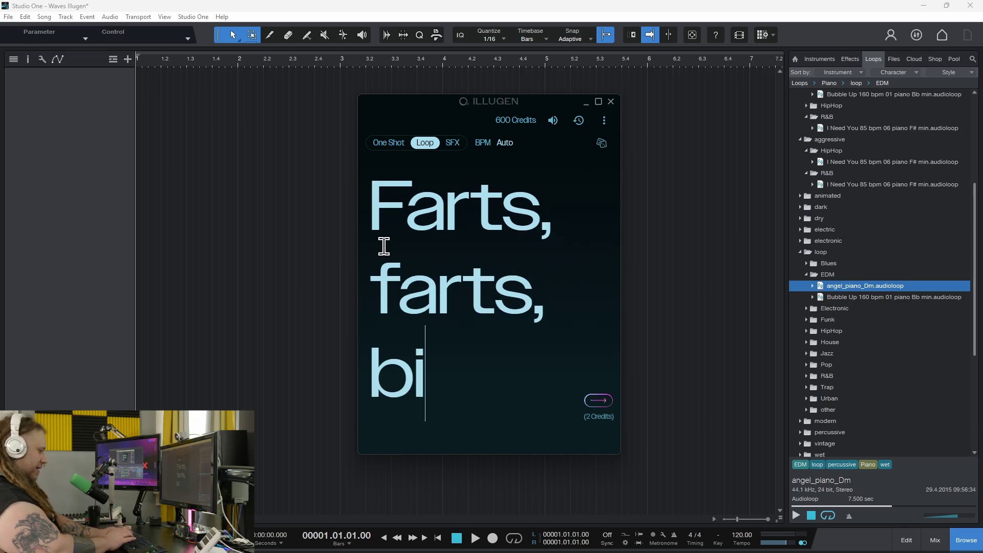
type("g stinky farts")
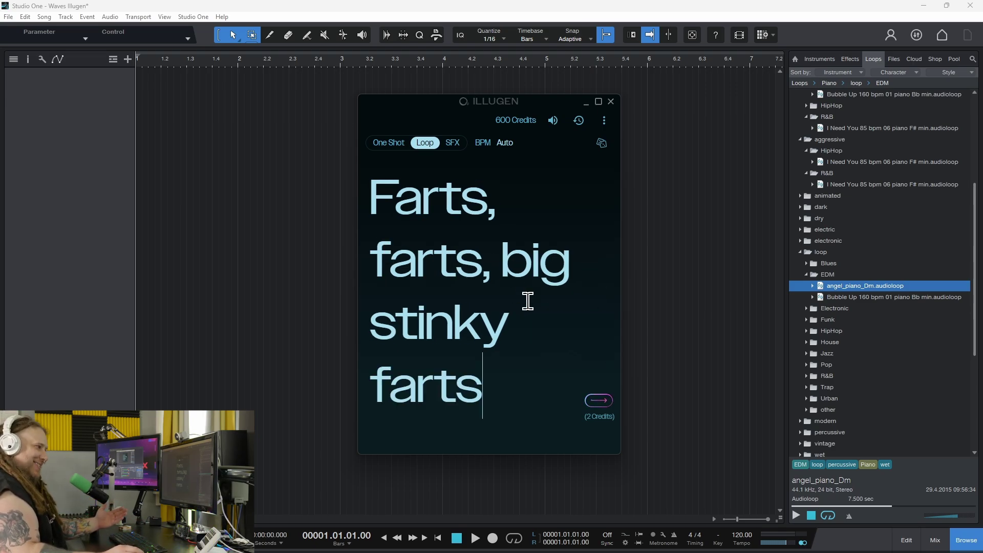
left_click(596, 401)
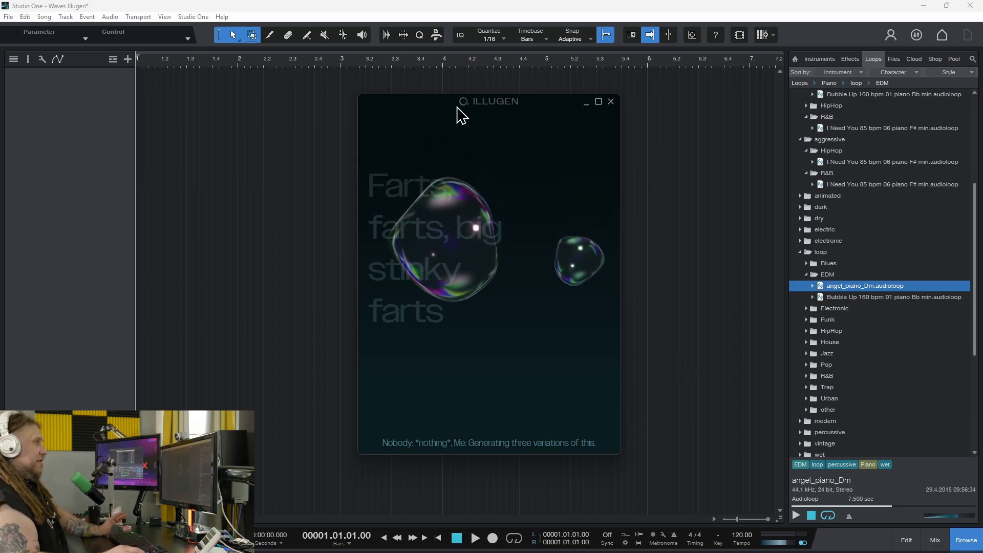
Show the effects list in Studio One's browser, then bring the ILLUGEN results back over the arrangement
left_click_drag(429, 109, 460, 103)
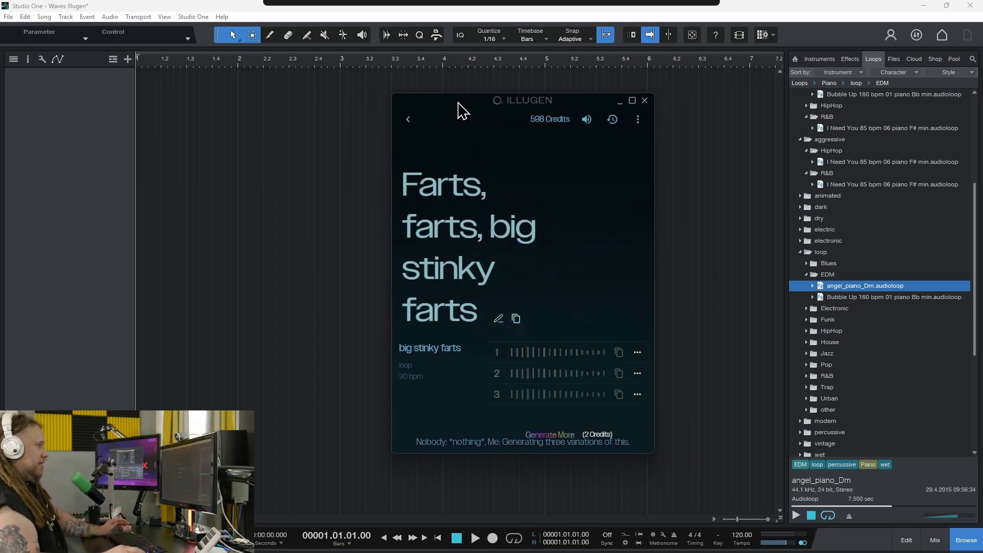
left_click_drag(476, 110, 412, 115)
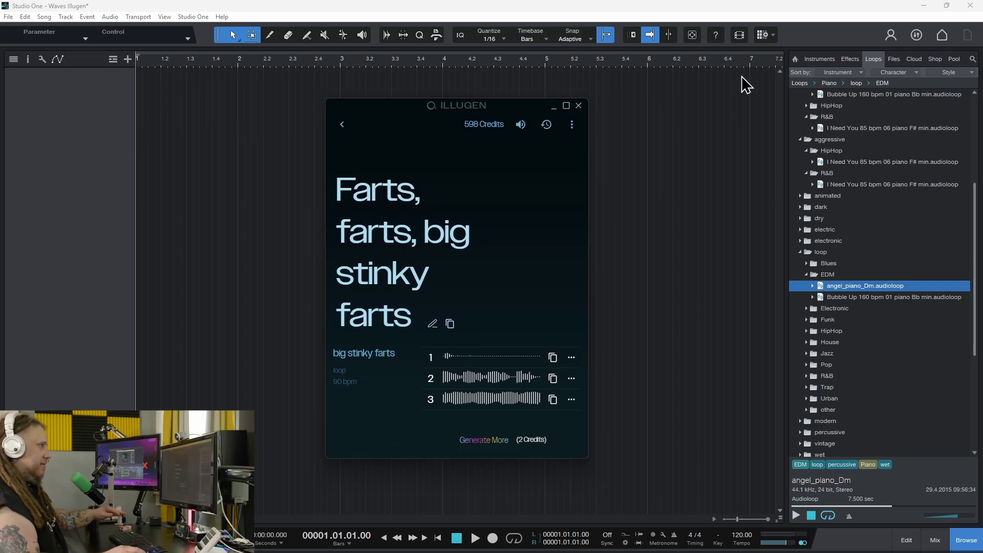
left_click(849, 59)
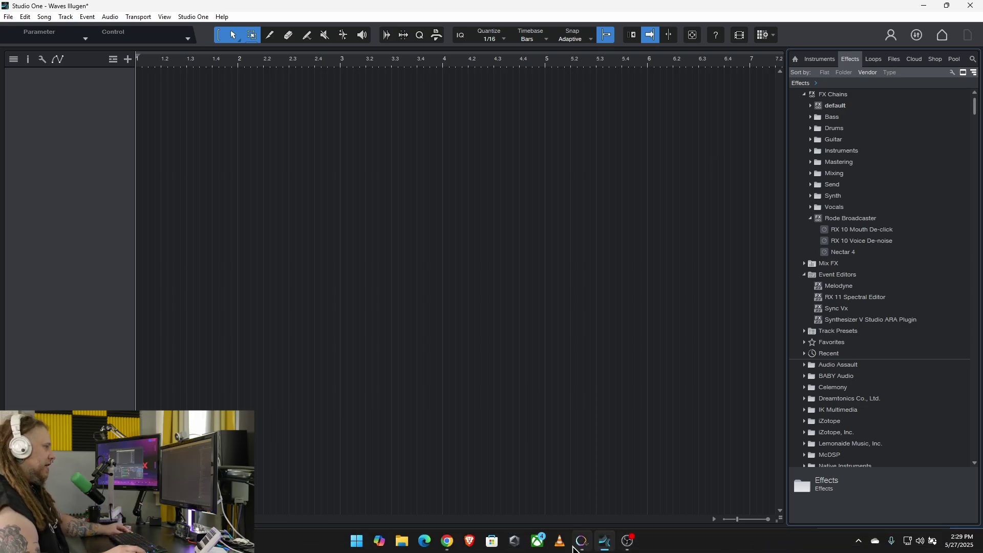
left_click(580, 544)
left_click_drag(455, 112, 415, 114)
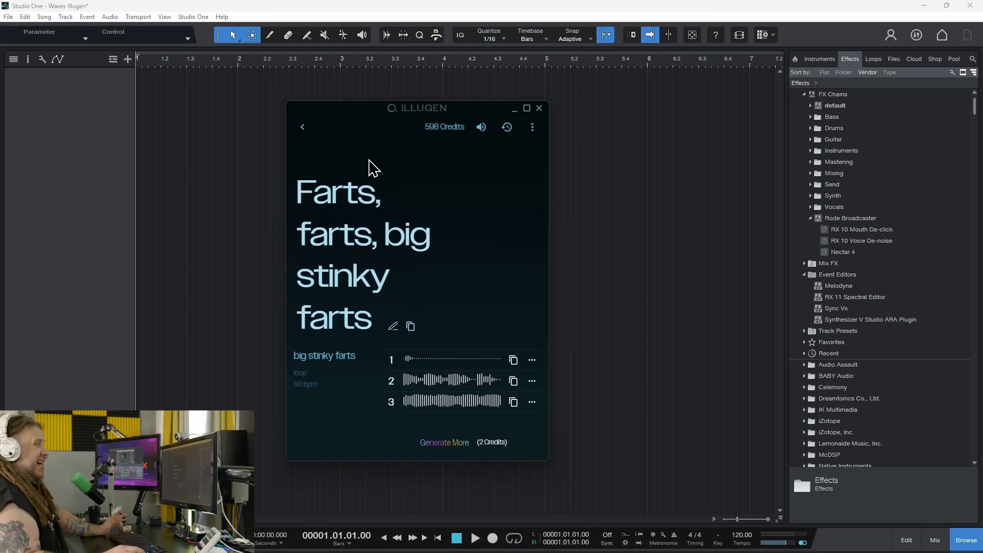
left_click_drag(350, 115, 405, 109)
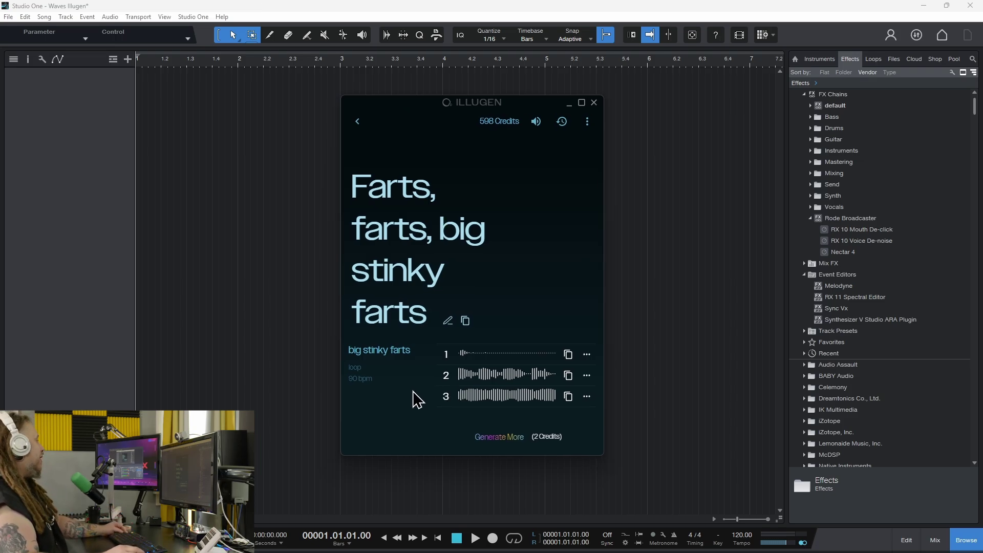
Listen to the first and third generated variations and pause playback
mouse_move(446, 371)
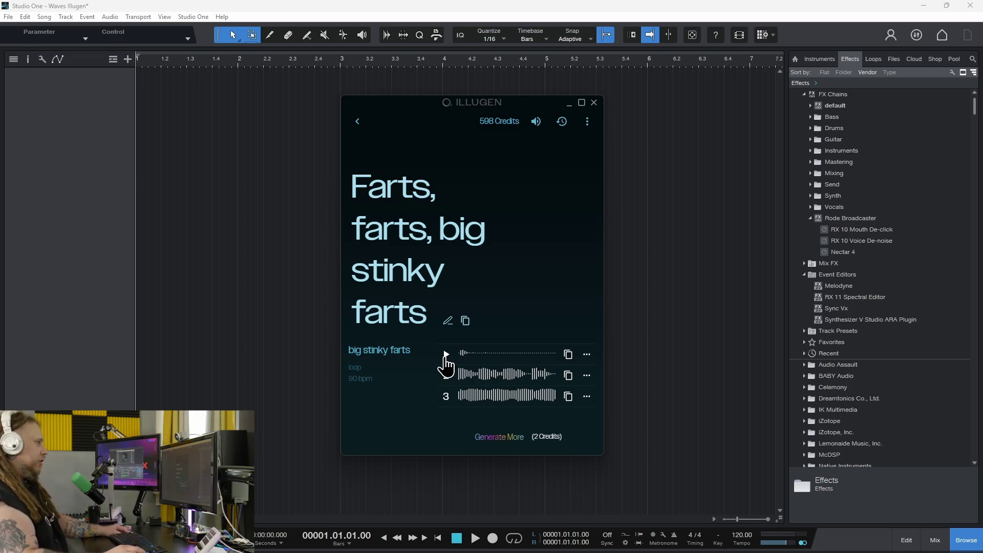
left_click(446, 354)
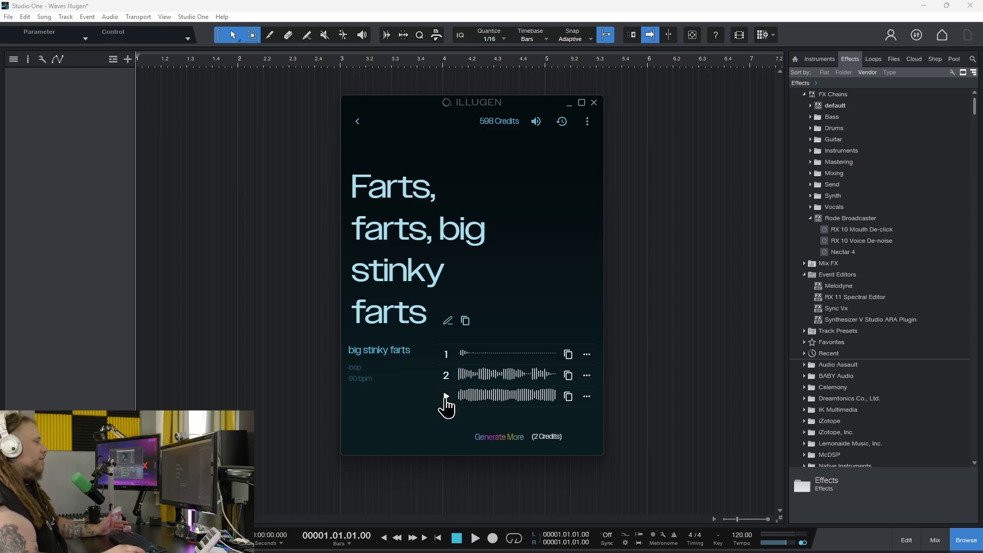
left_click(445, 397)
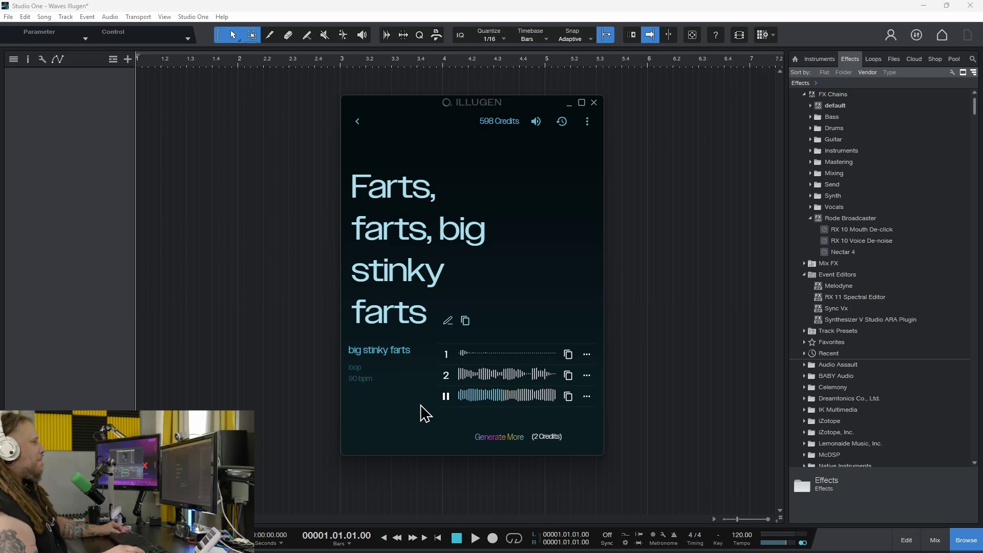
left_click(445, 398)
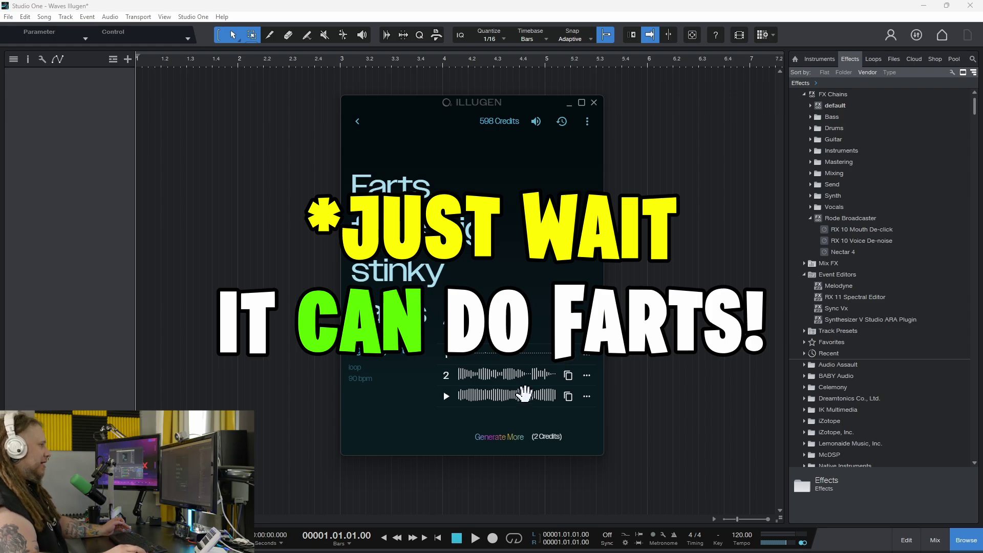
Show the third variation's file in its folder from ILLUGEN, then minimise the folder window
right_click(208, 175)
left_click(336, 263)
mouse_move(603, 522)
left_click(584, 542)
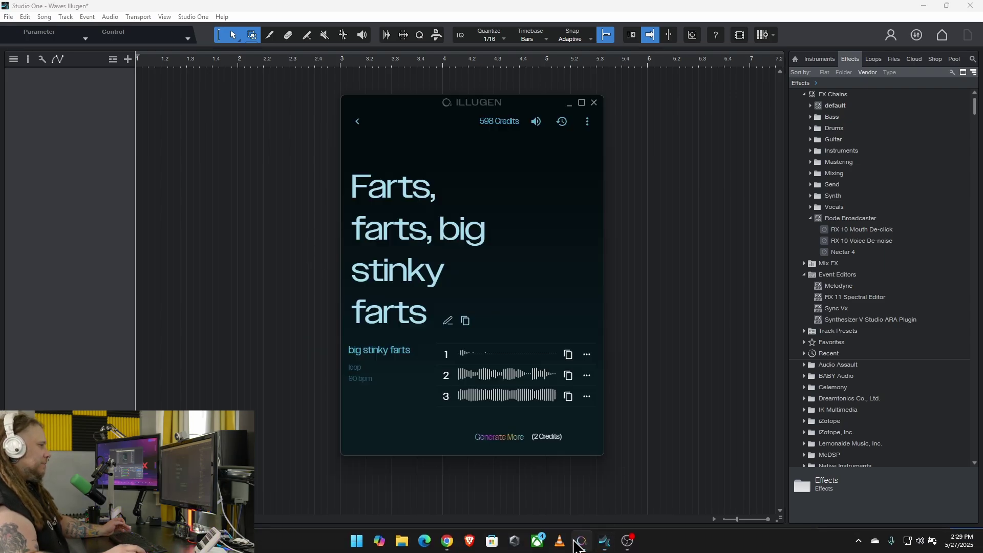
left_click(587, 398)
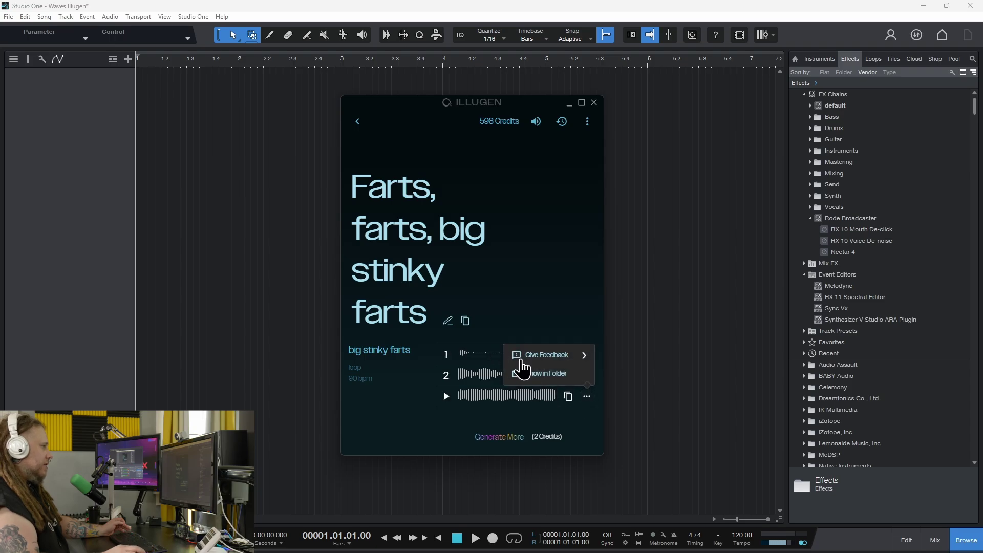
left_click(546, 379)
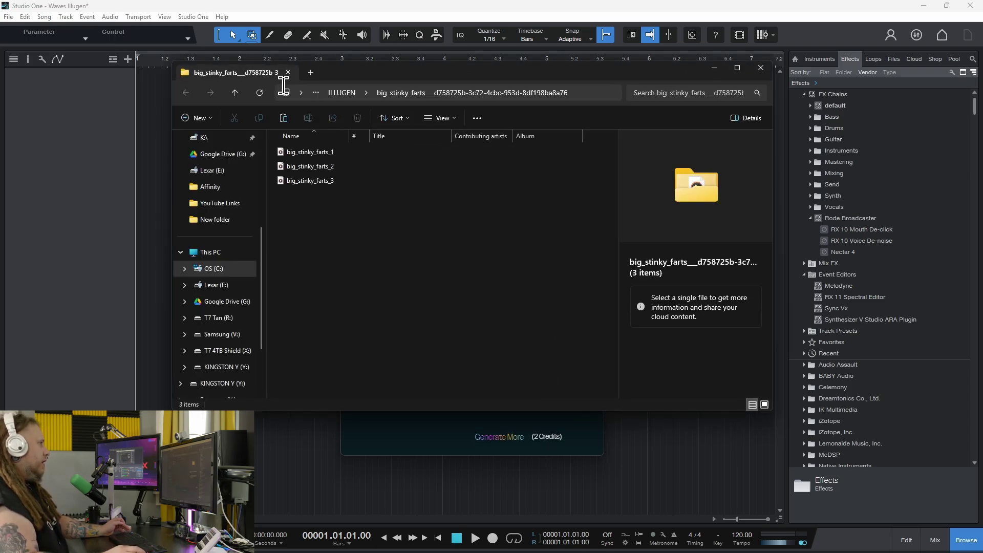
left_click(713, 74)
Place the second variation on a new audio track at bar 1, then delete its clip from the track
left_click_drag(506, 375, 172, 168)
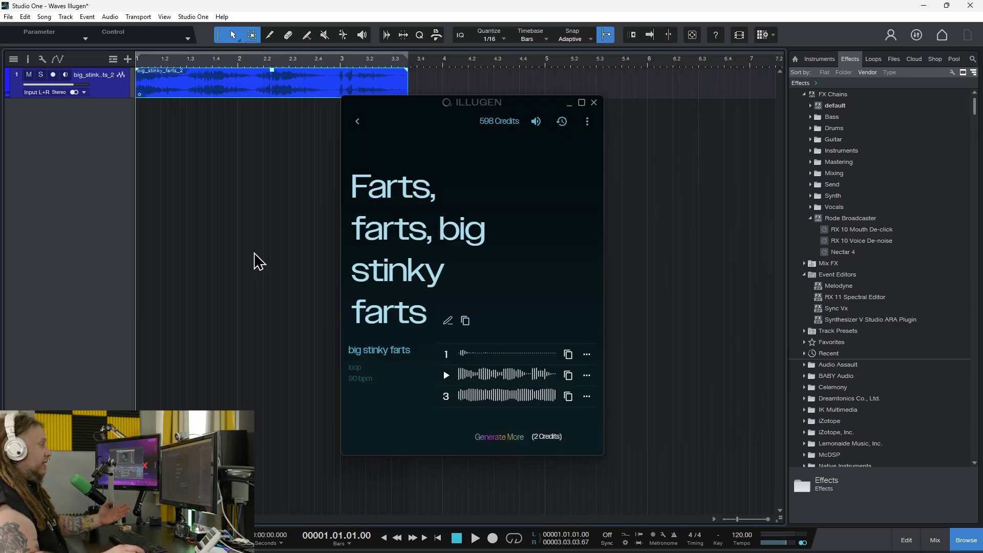
left_click_drag(510, 110, 558, 110)
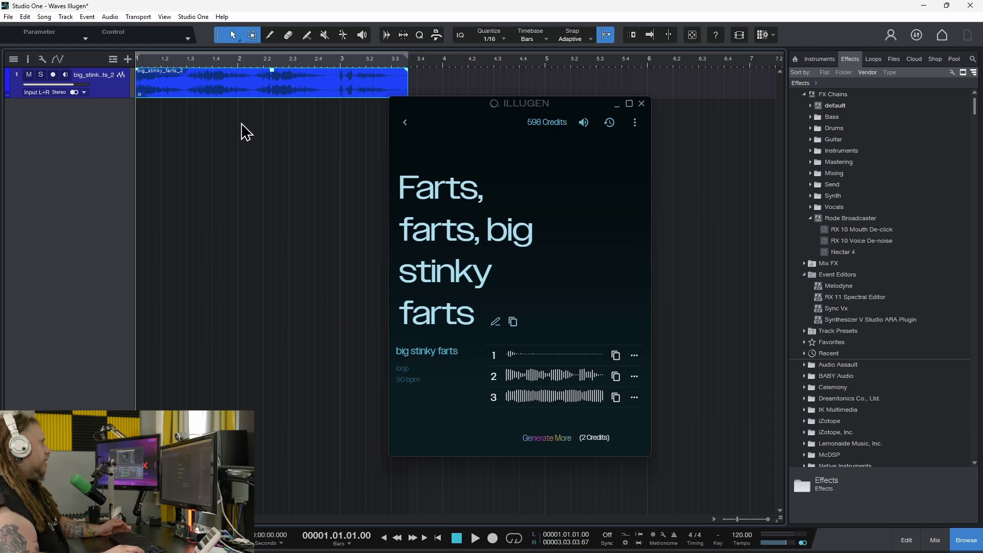
left_click(292, 97)
key("Delete")
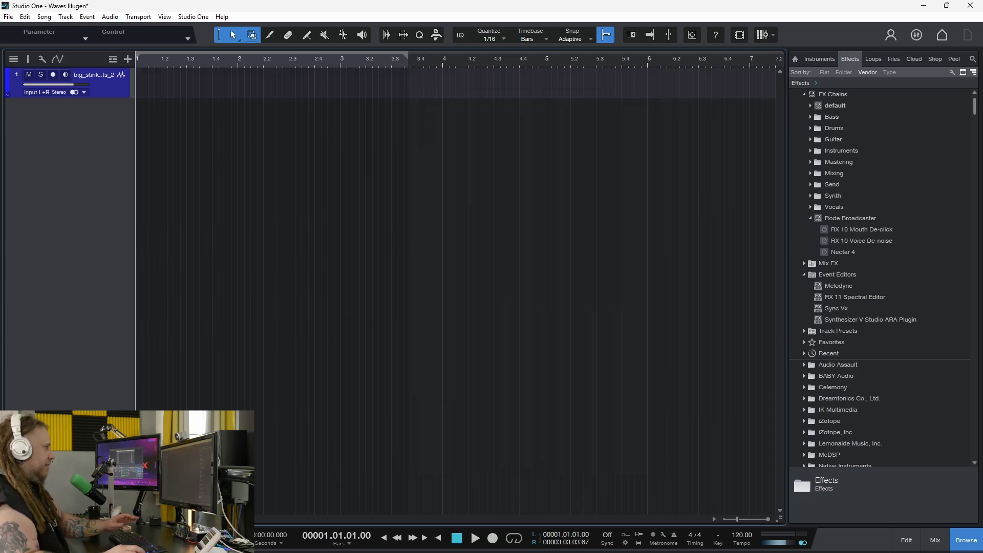
Switch back to ILLUGEN and open its settings page
left_click(514, 542)
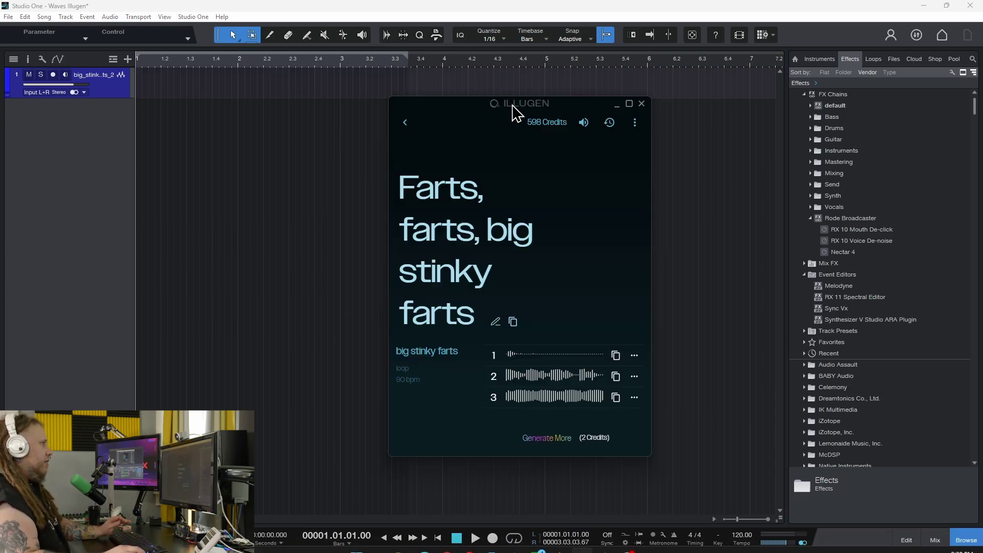
left_click_drag(494, 107, 482, 109)
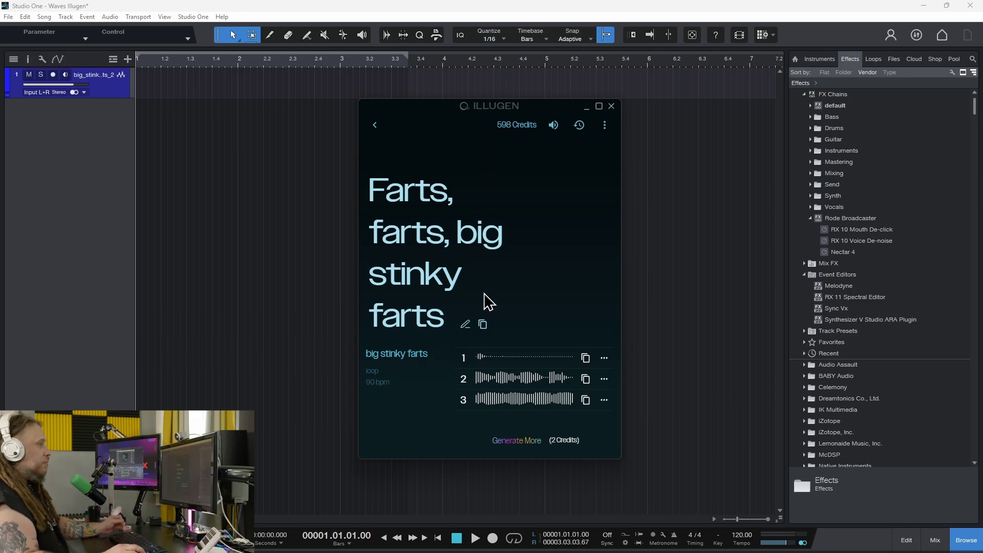
left_click(605, 127)
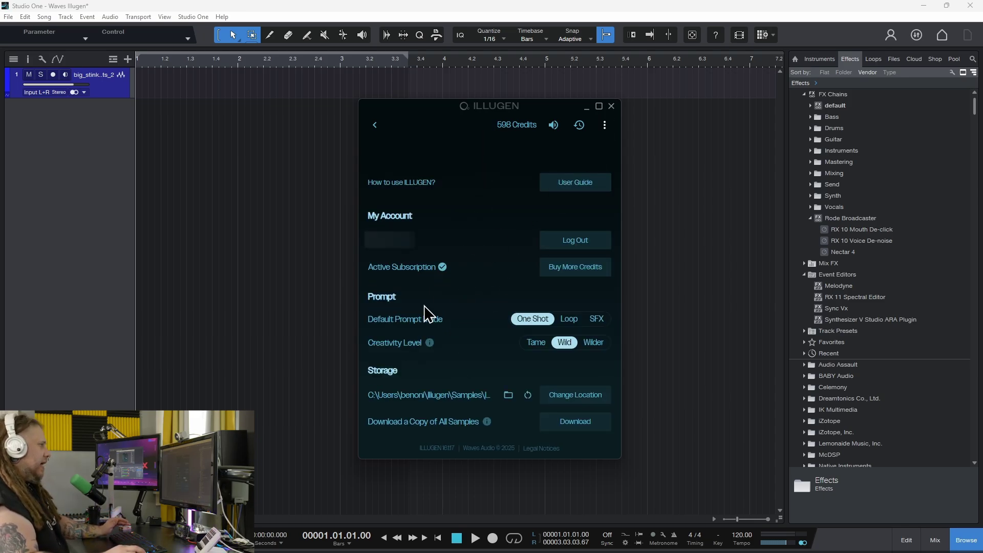
Review the default prompt mode and creativity level options in the settings, then return to the generated results
mouse_move(428, 343)
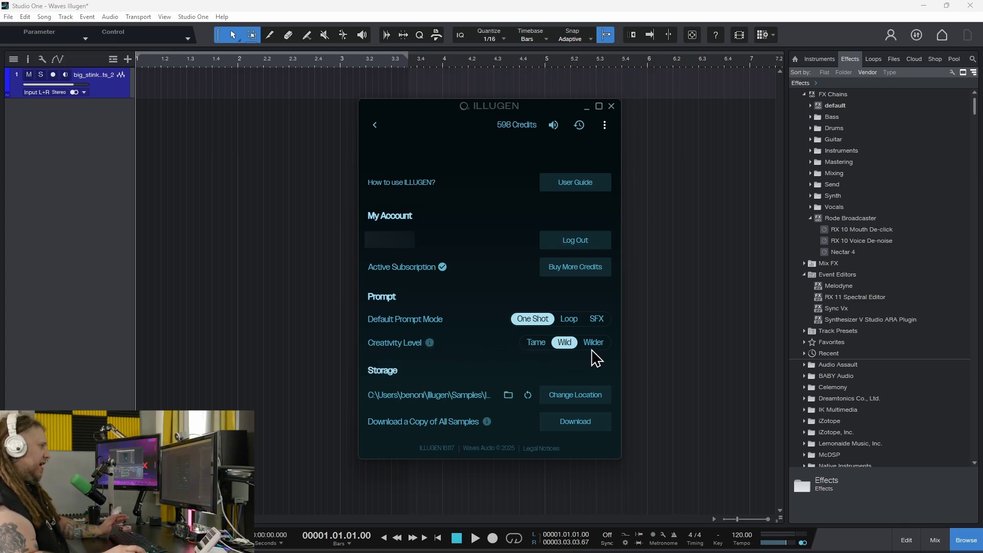
mouse_move(430, 356)
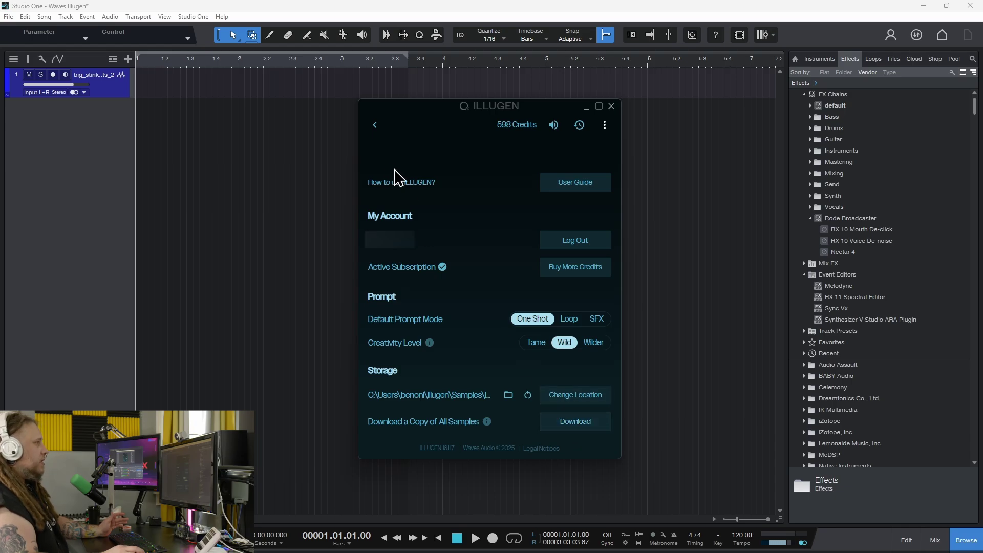
left_click(376, 126)
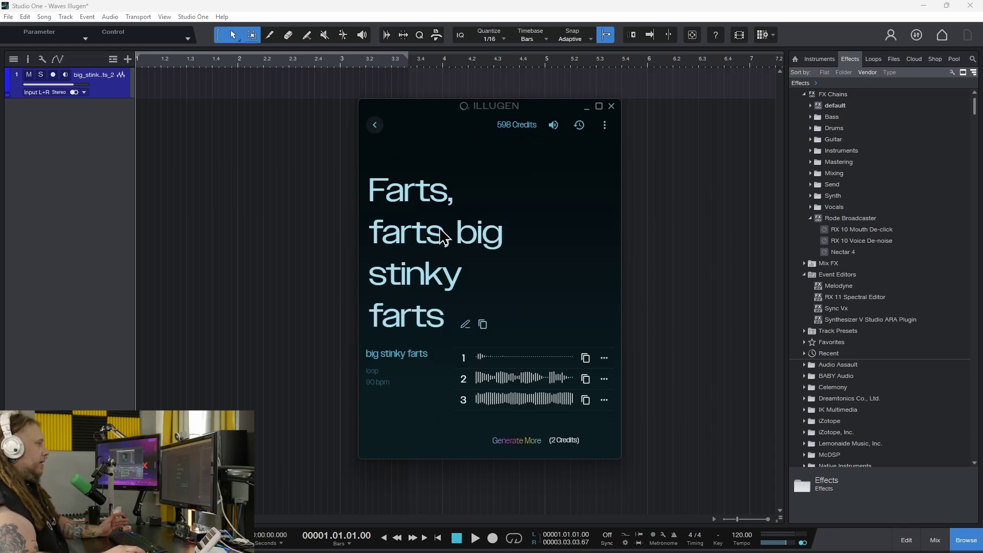
Replace the prompt with "a happy time in the bathroom" and generate loop samples from it
left_click(464, 324)
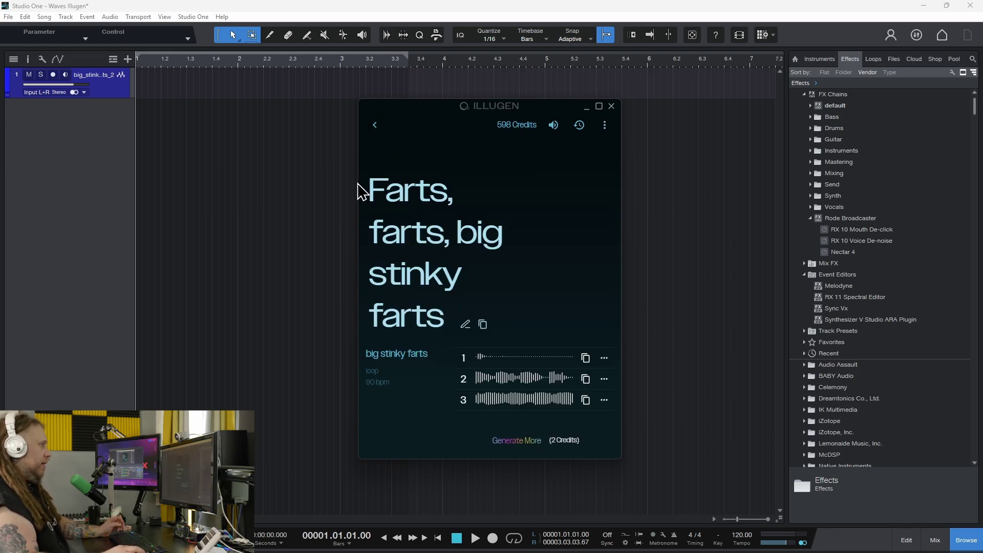
type("a happy")
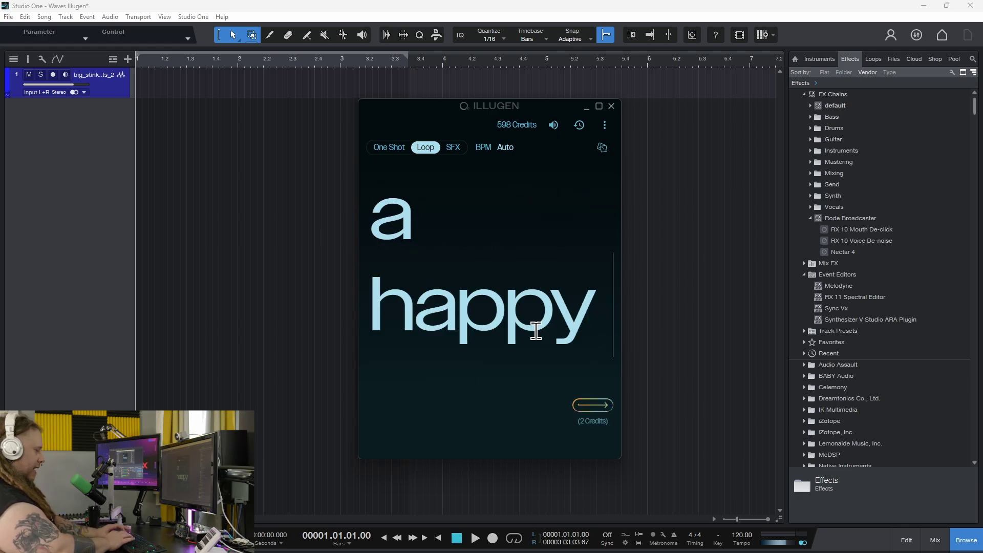
type(" time")
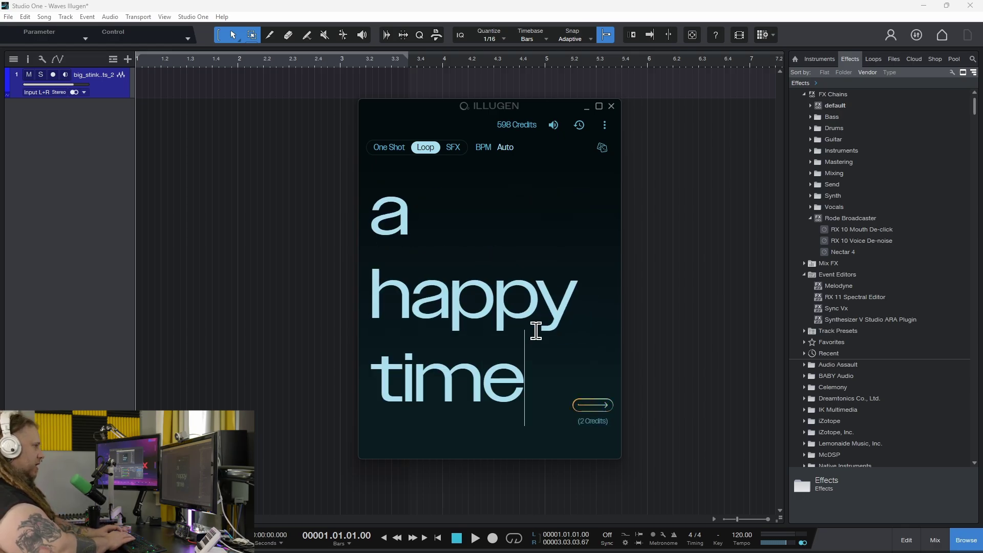
type(" in ")
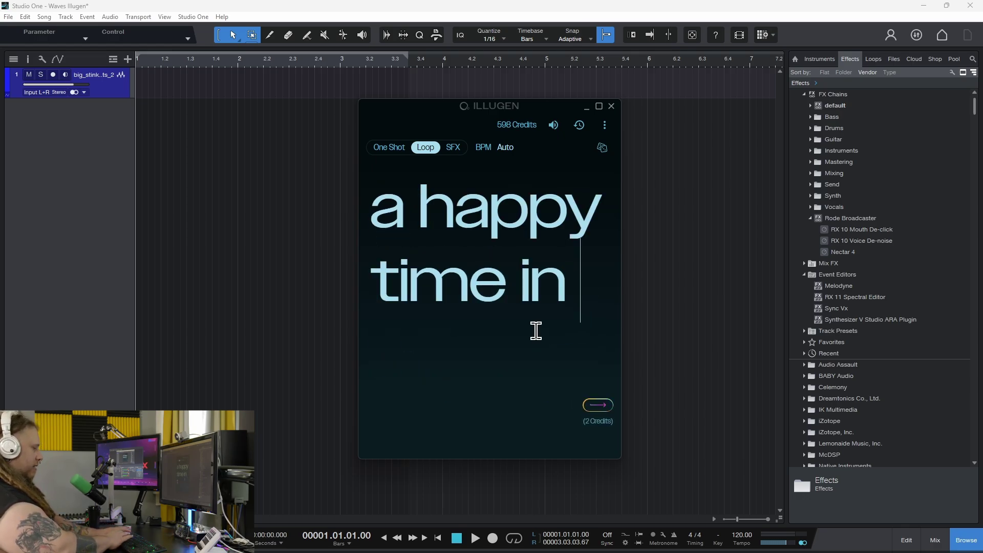
type("the bathroom")
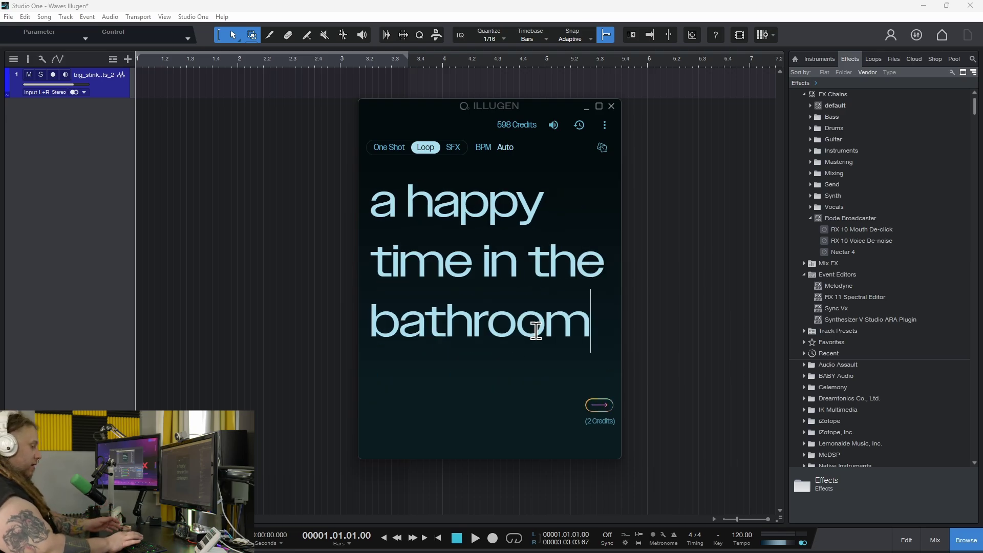
key("Return")
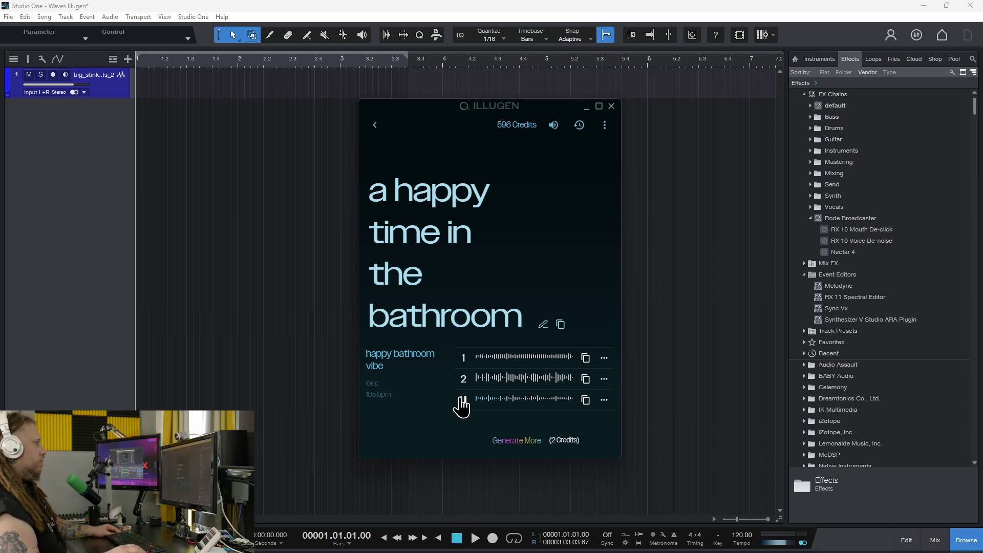
Set the prompt mode to One Shot, generate samples from "the most brutalo metal kick drum" and listen to the third variation
left_click(375, 125)
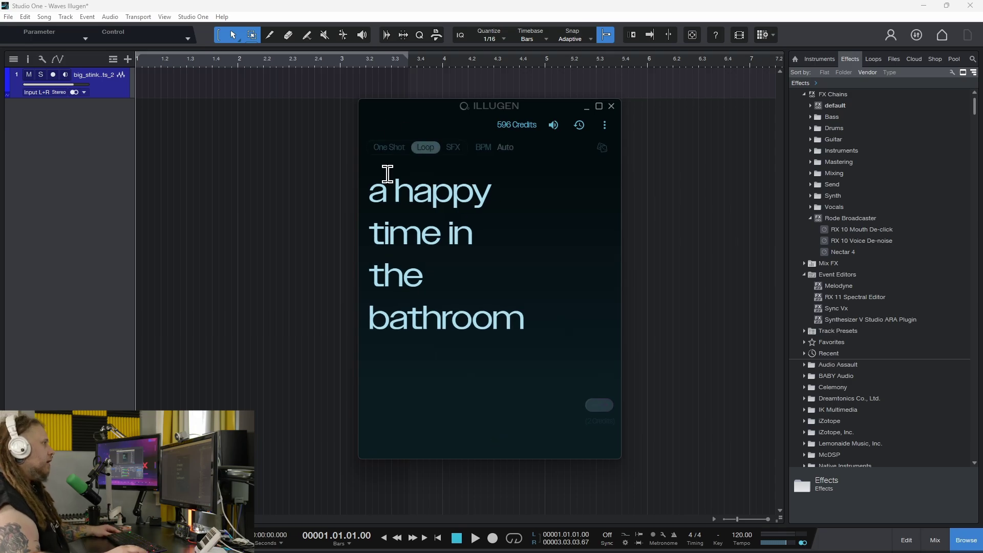
left_click(389, 148)
left_click_drag(381, 193, 576, 343)
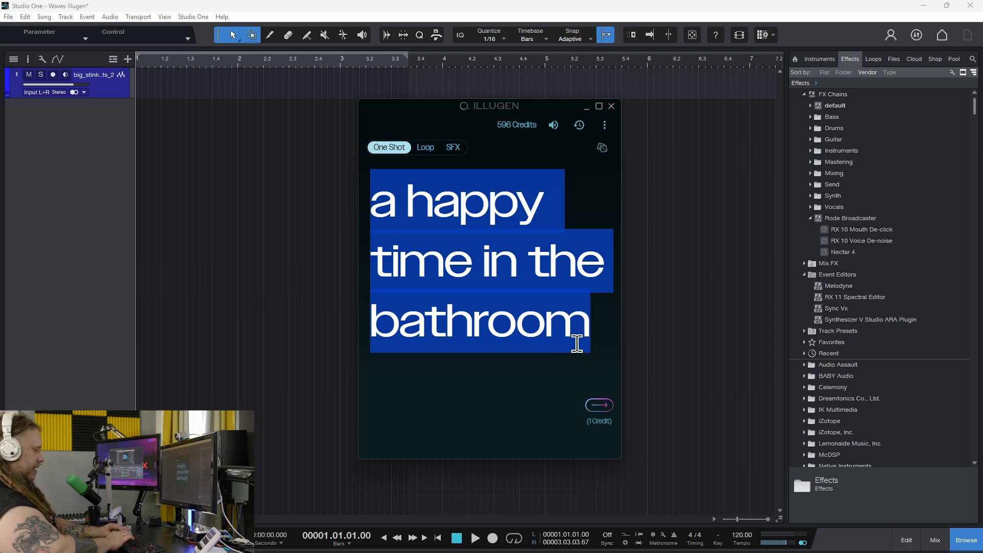
type("the mkos")
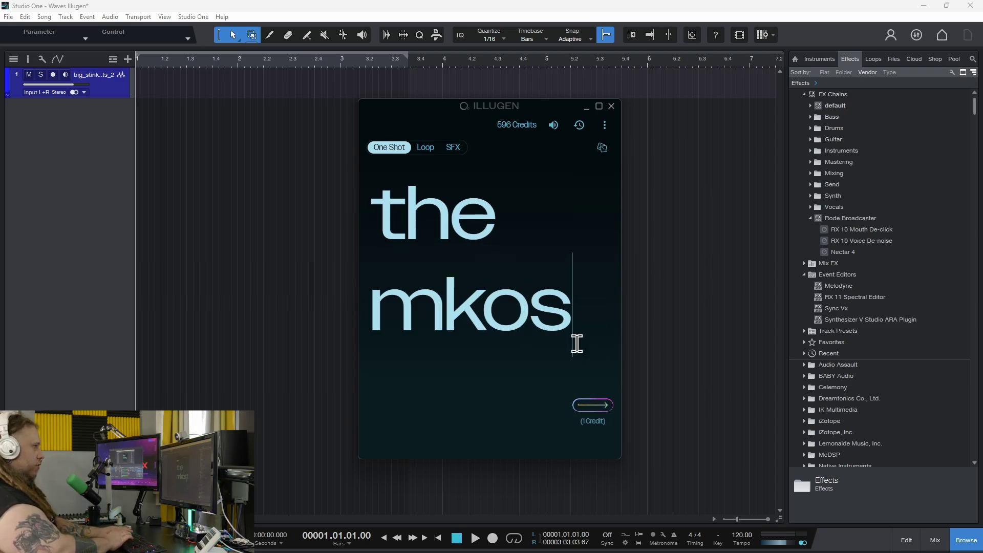
key("BackSpace")
key("BackSpace")
key("BackSpace")
type("ost ")
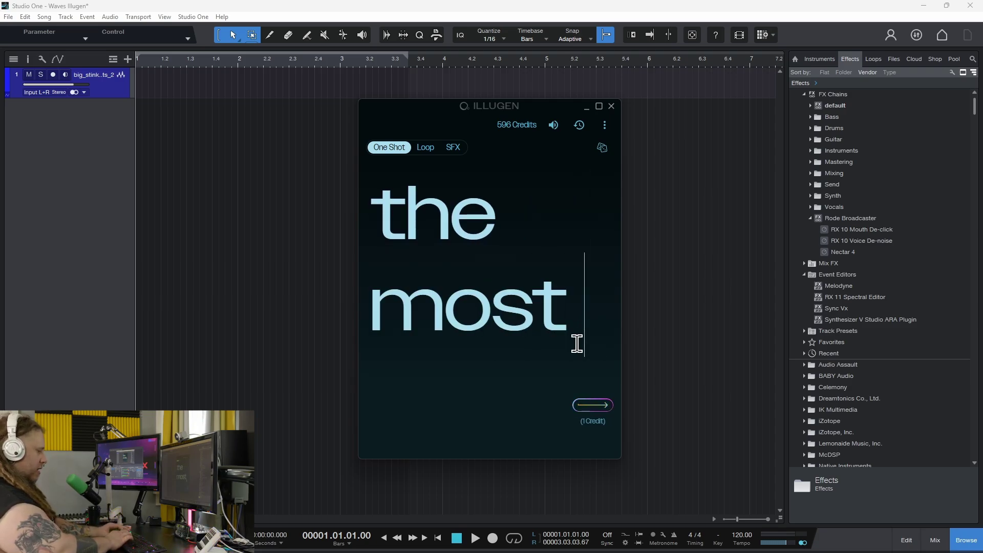
type("brut")
key("BackSpace")
type("ut")
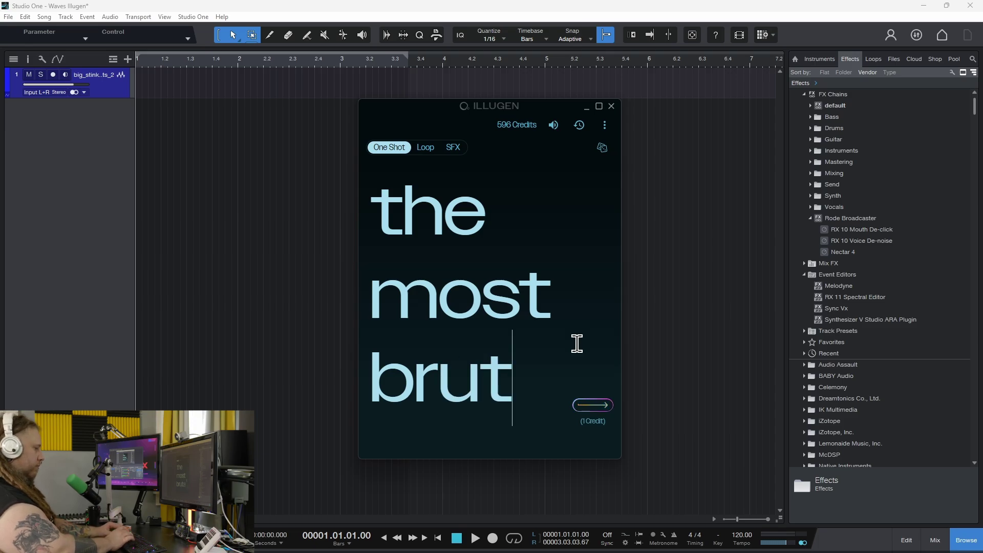
type("alo metal kic")
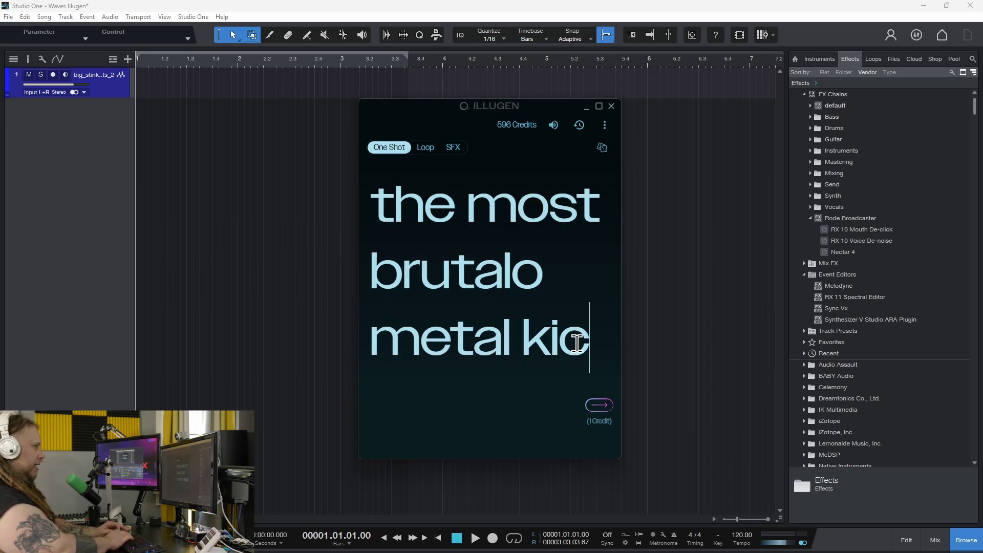
type("k driu")
key("BackSpace")
key("BackSpace")
type("um")
key("Return")
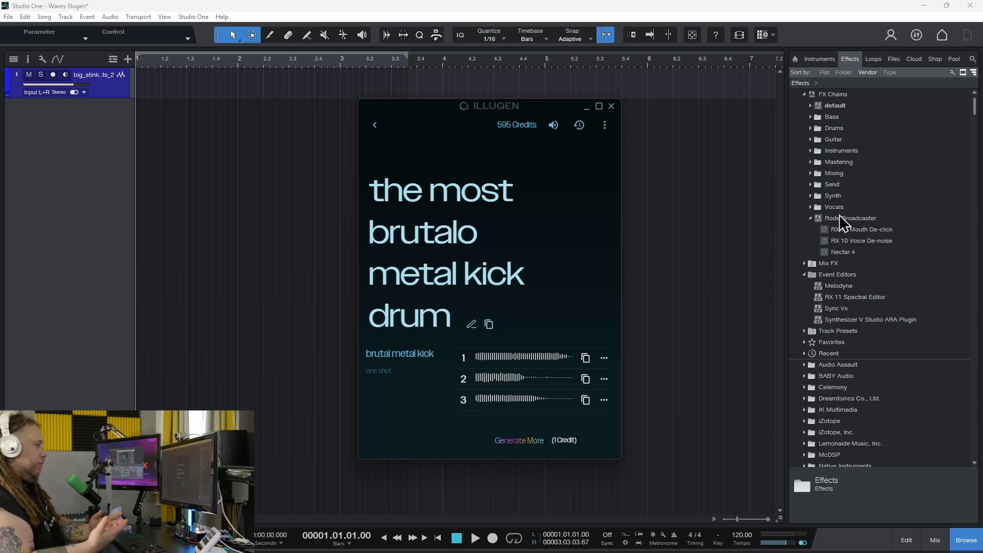
left_click(464, 400)
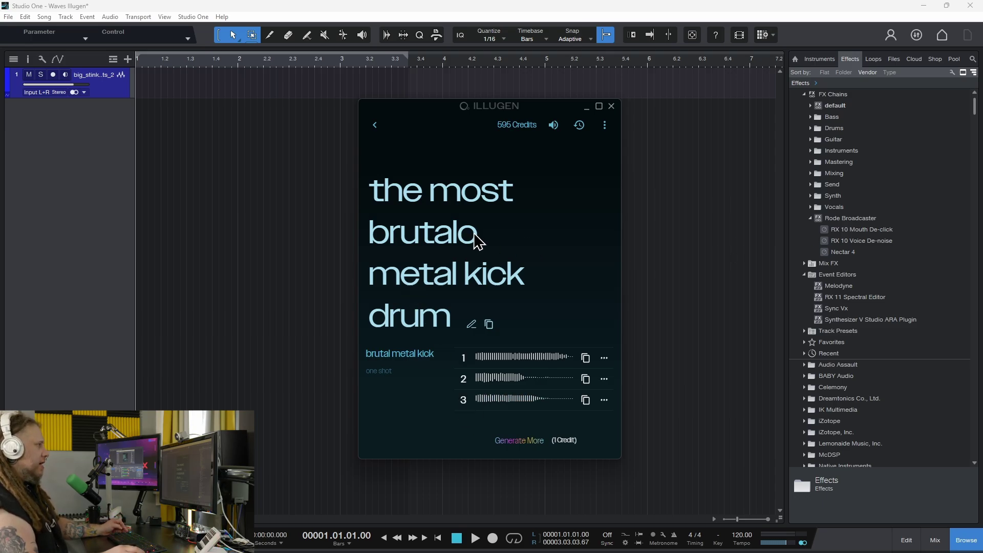
Correct "brutalo" to "brutal" in the prompt, generate the one-shots again and listen to the first two variations
left_click(470, 324)
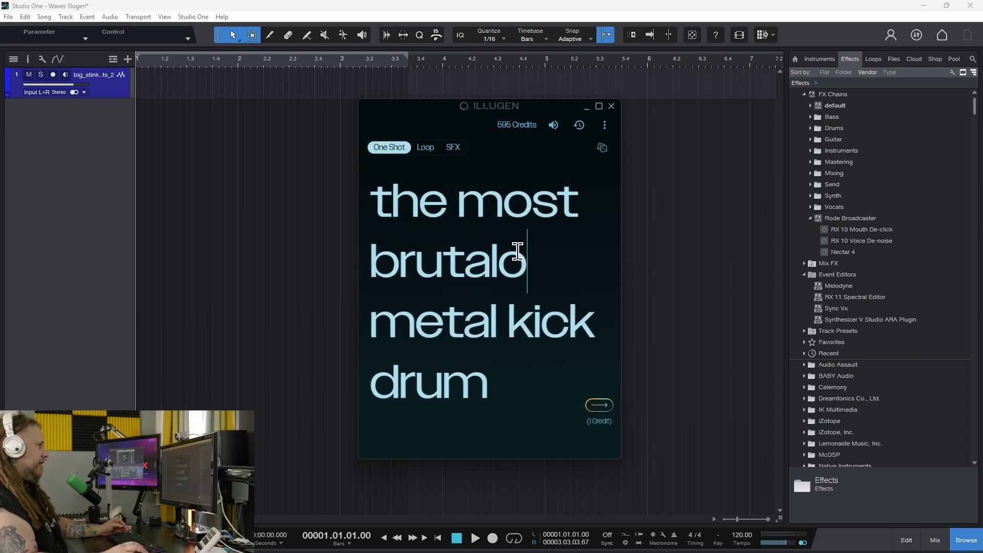
key("BackSpace")
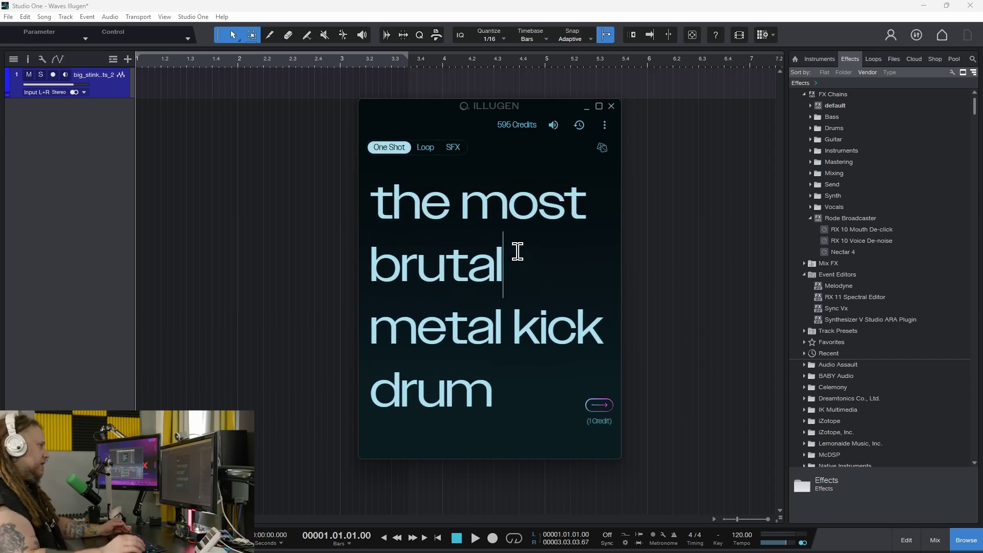
left_click(599, 405)
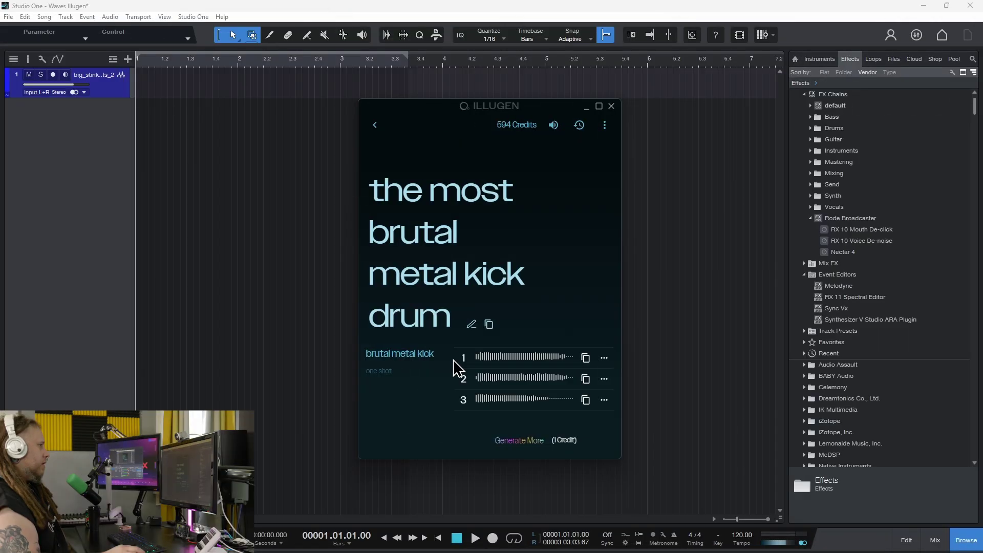
left_click(463, 357)
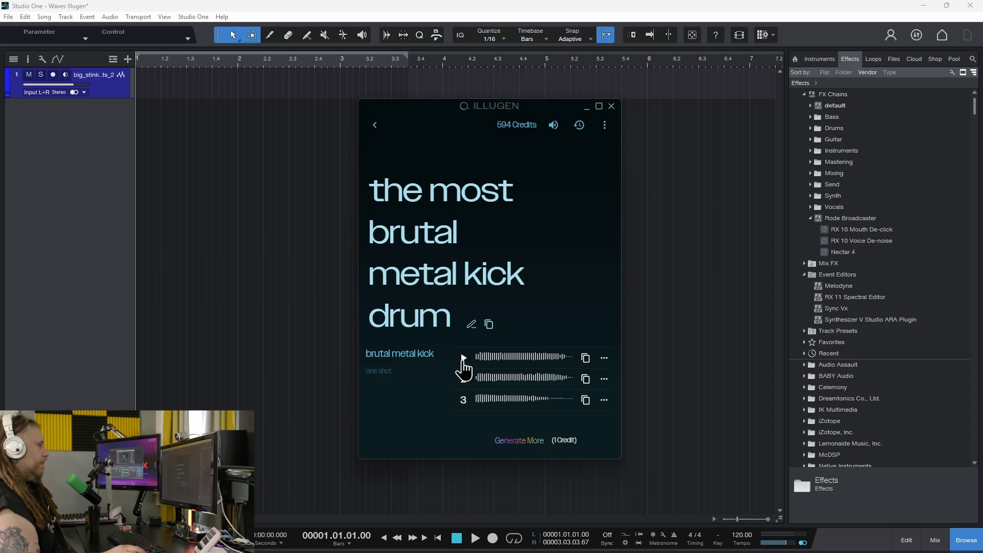
left_click(464, 379)
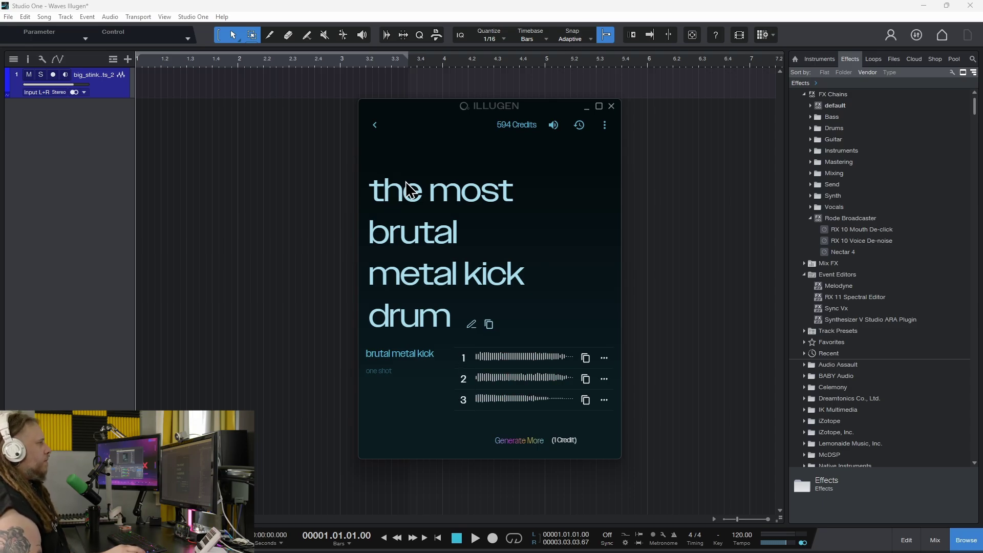
Insert "acoustic" before "metal kick drum" in the prompt, generate new one-shots and listen to the second variation
left_click(471, 324)
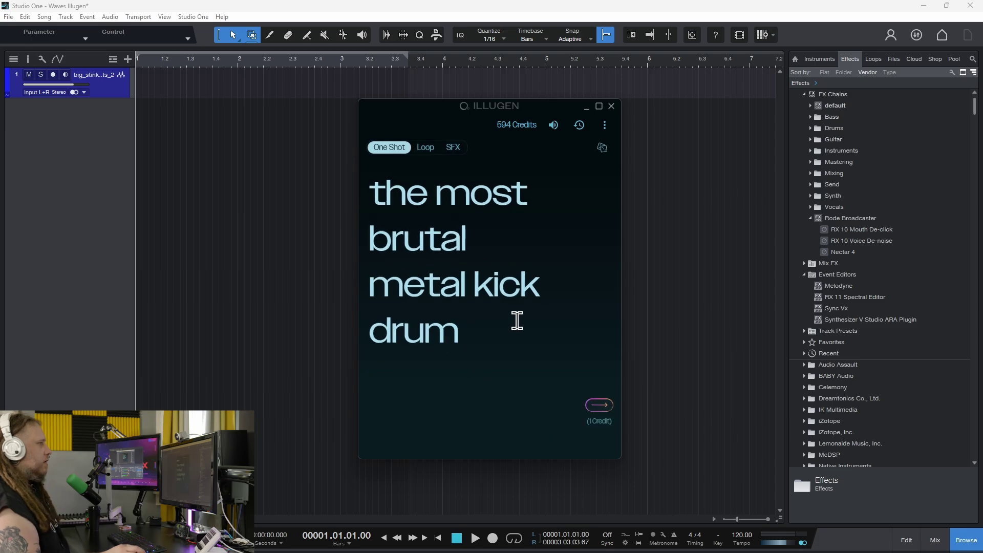
left_click(373, 261)
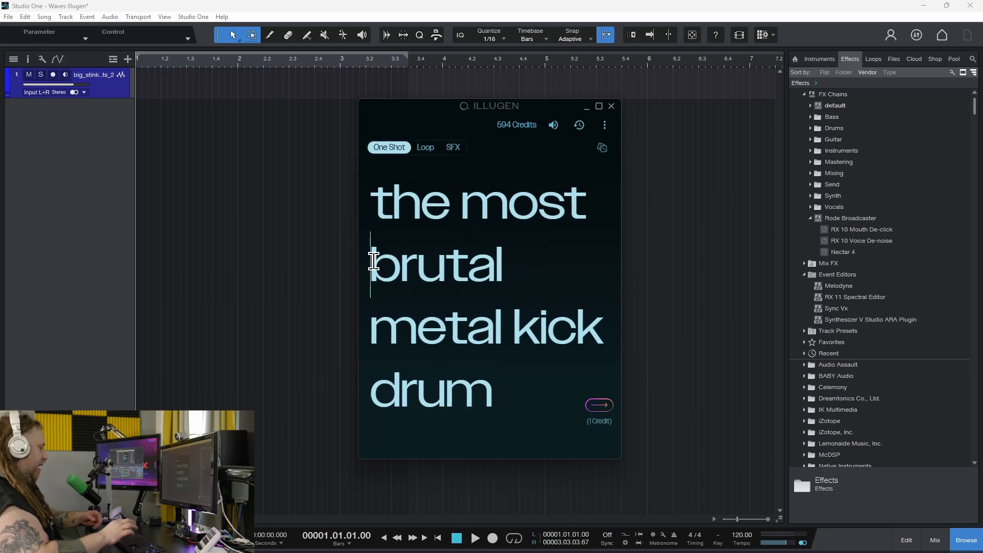
type("acoustic")
key("Return")
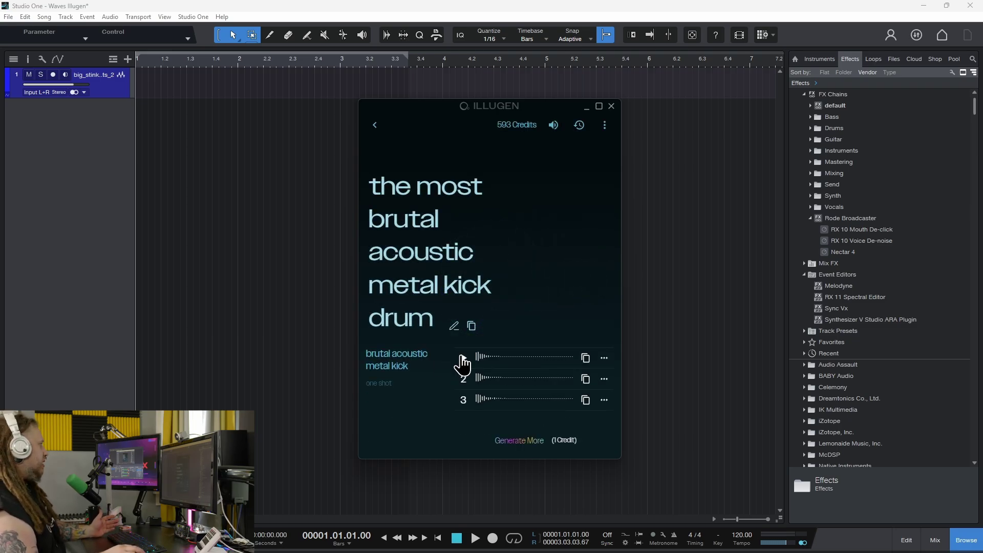
left_click(464, 379)
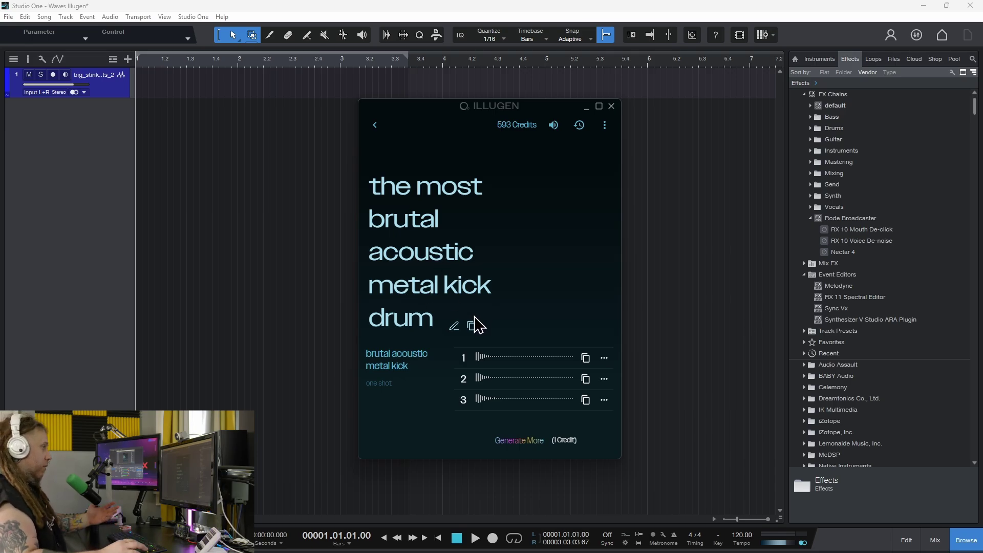
Set the prompt mode to SFX, generate samples from "farts, farts, and more farts" and listen to the first variation
left_click(375, 125)
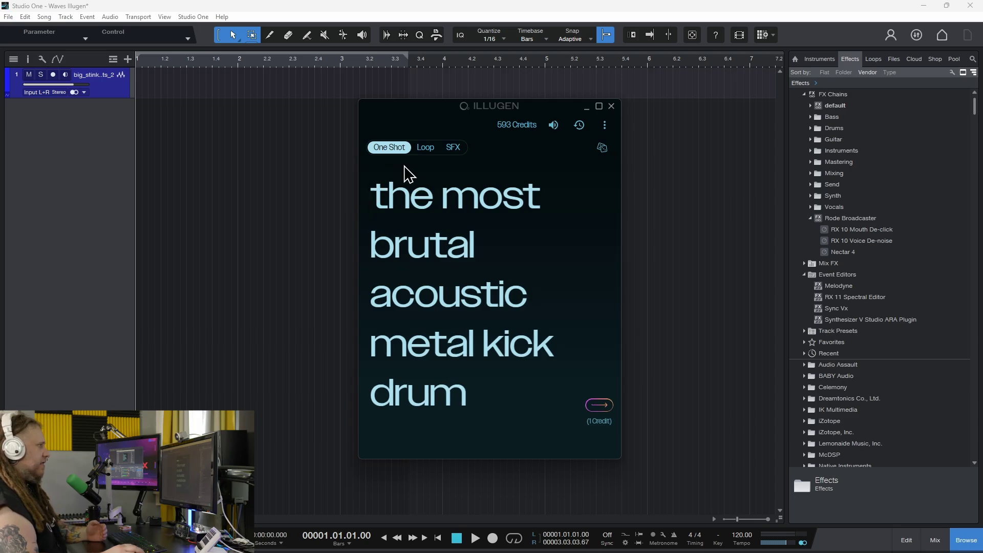
left_click(453, 147)
left_click_drag(371, 196, 532, 398)
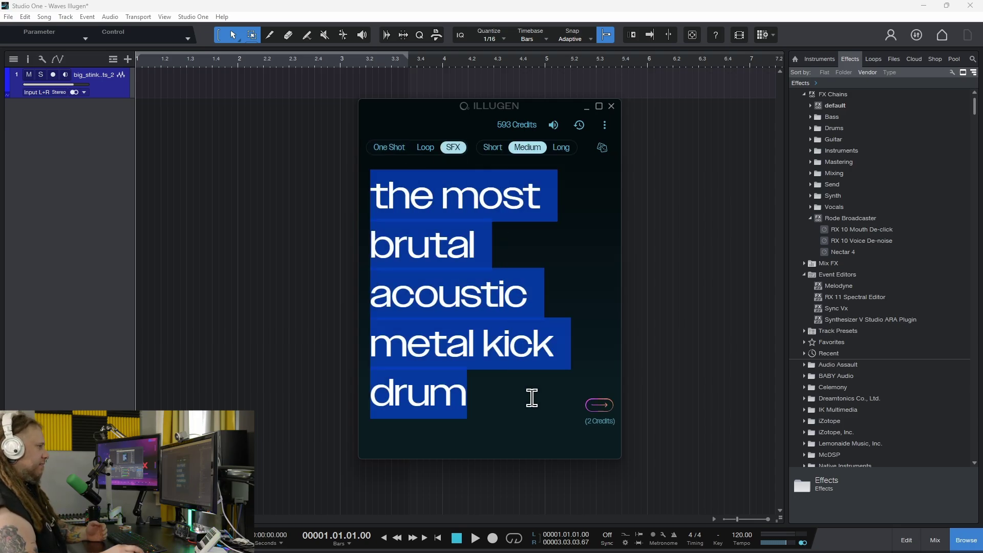
key("BackSpace")
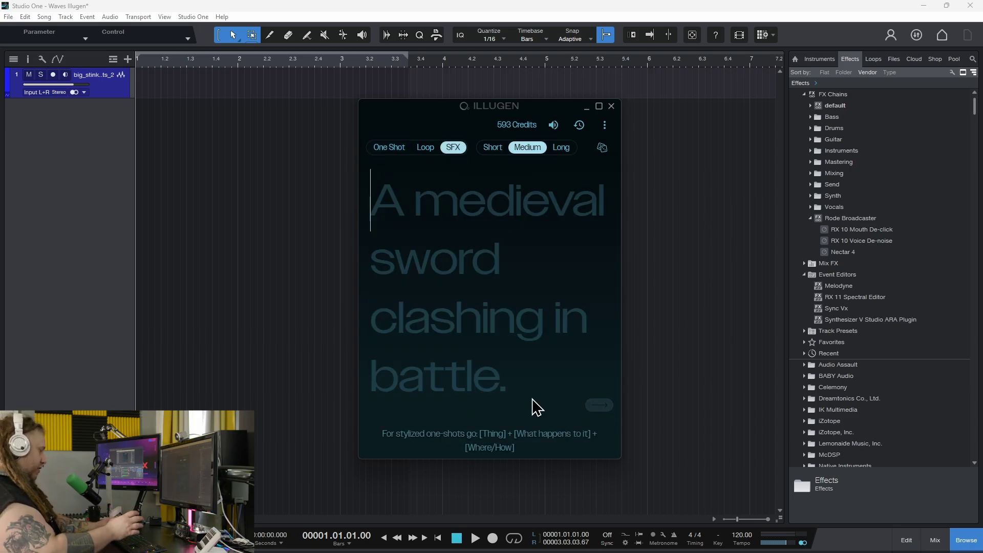
type("farts, farts,")
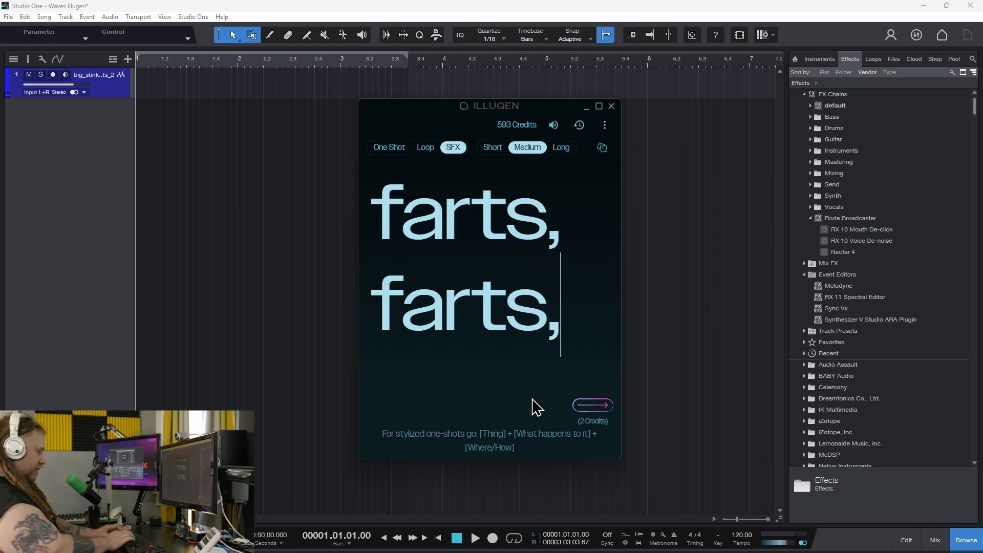
type(" and more fartsa")
key("BackSpace")
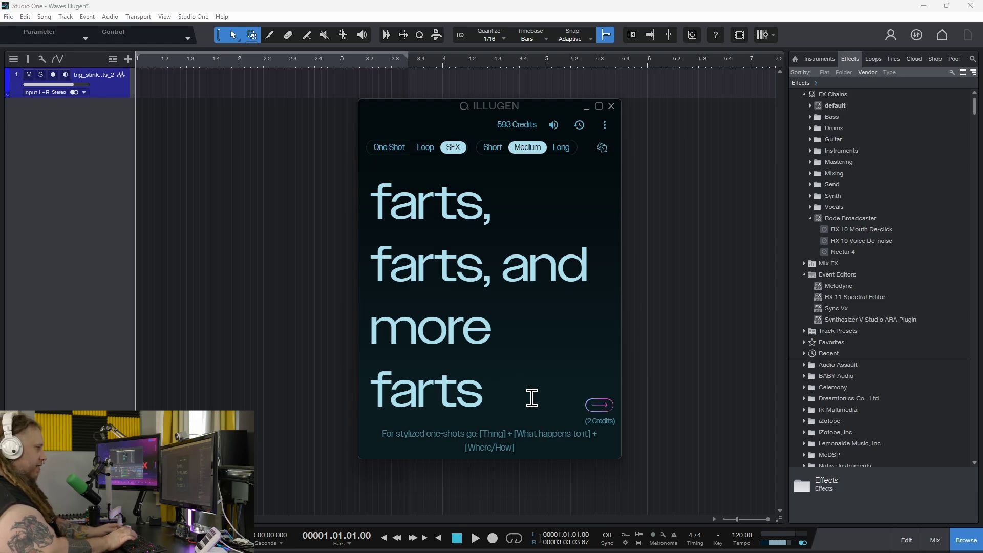
key("Return")
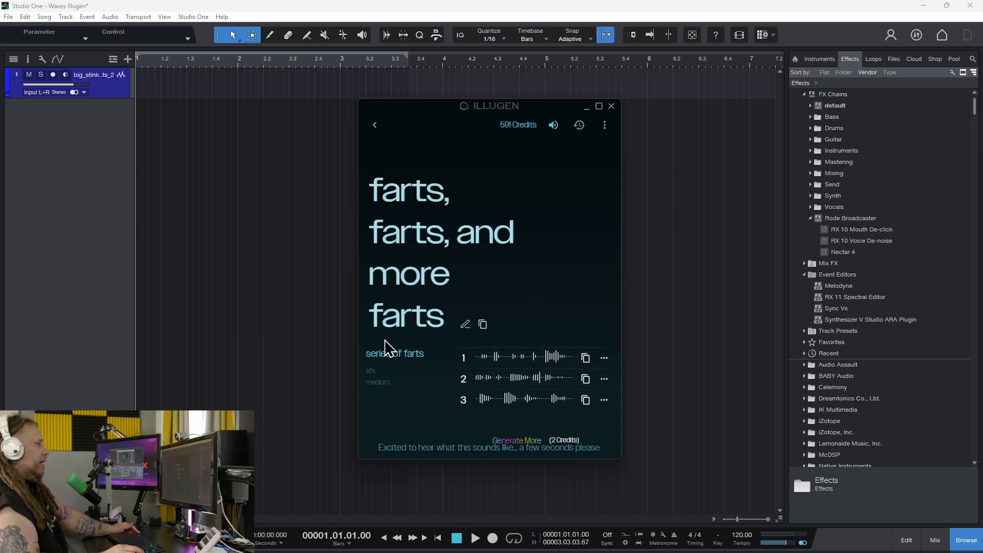
left_click(463, 359)
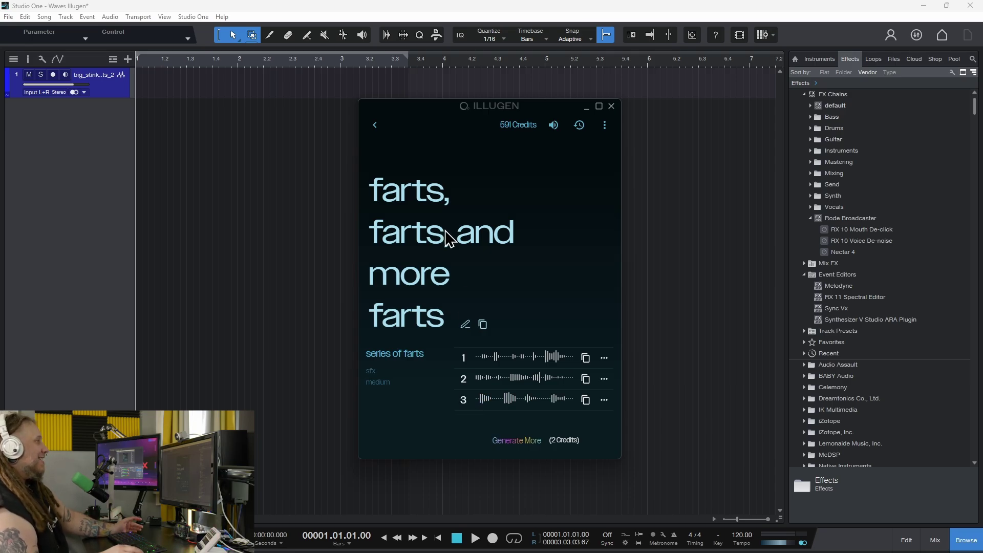
Replace the prompt with "a whoosh sound for the next scene" and generate medium-length SFX samples from it
left_click(375, 126)
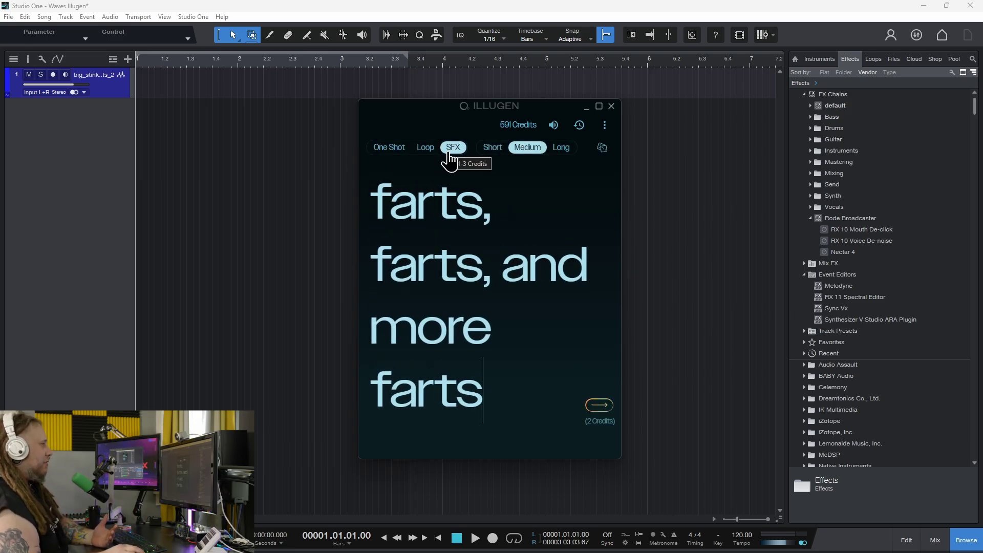
left_click_drag(372, 194, 522, 397)
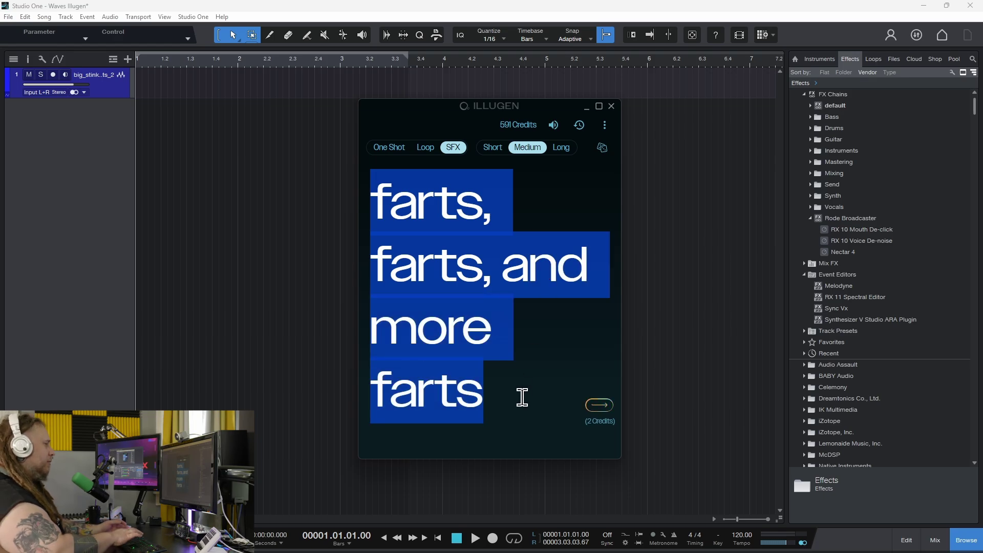
key("BackSpace")
type("a ")
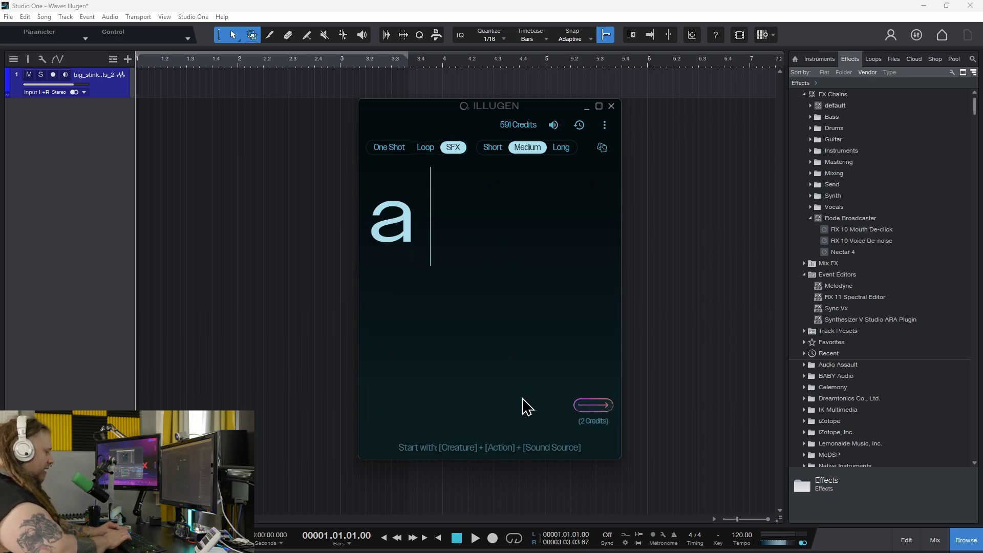
type("whoosh so")
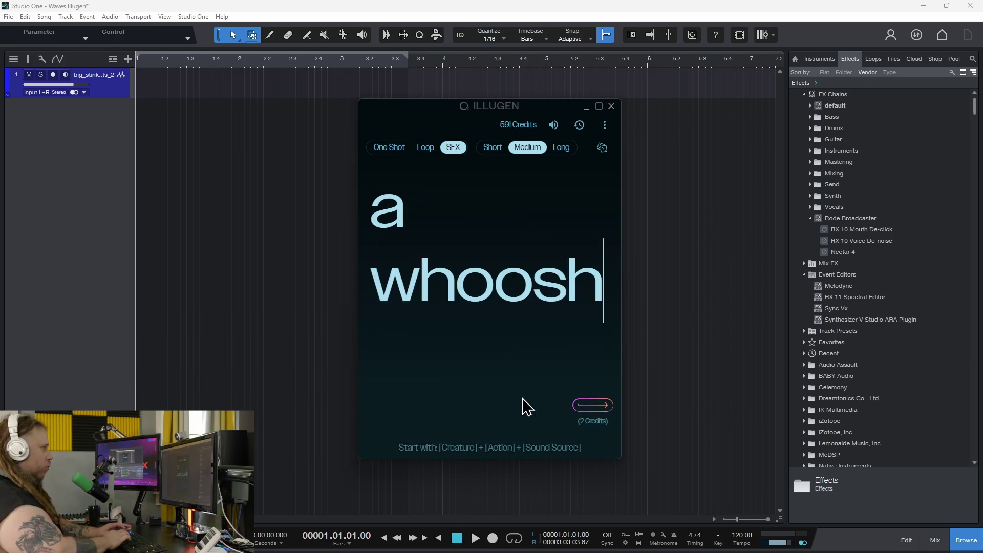
type("und for the next scene")
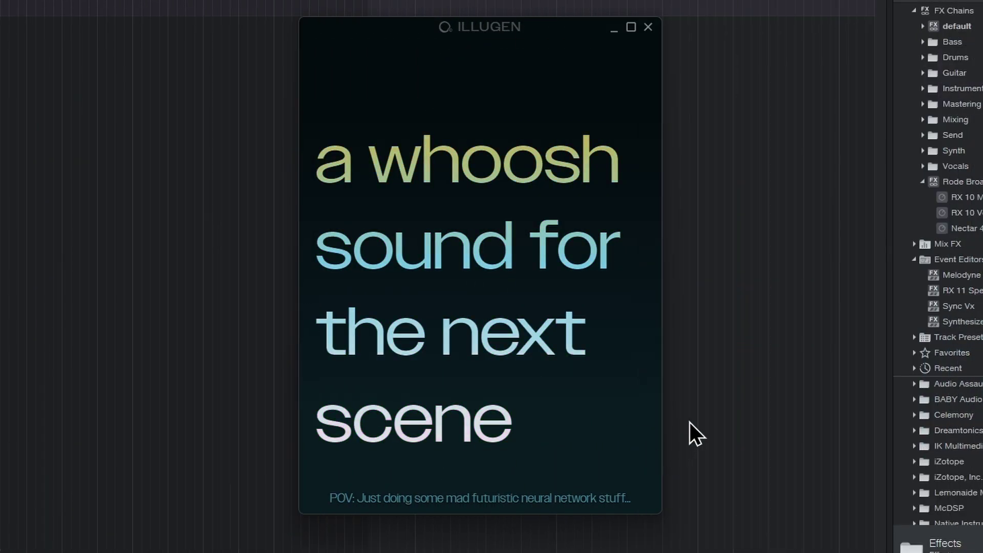
key("Return")
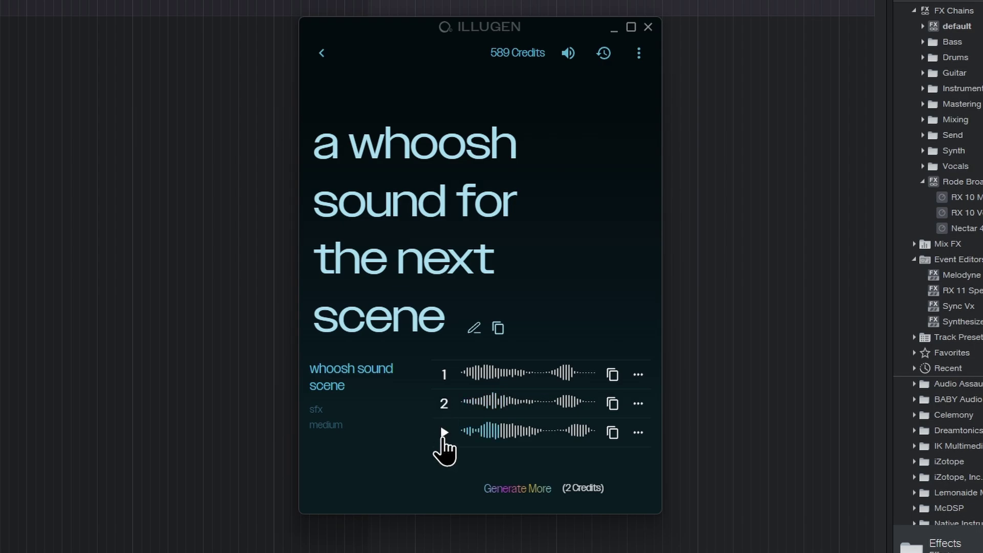
Reword the whoosh prompt to "a short whoosh sound for transition to next scene"
left_click(477, 307)
left_click(369, 159)
type("sh")
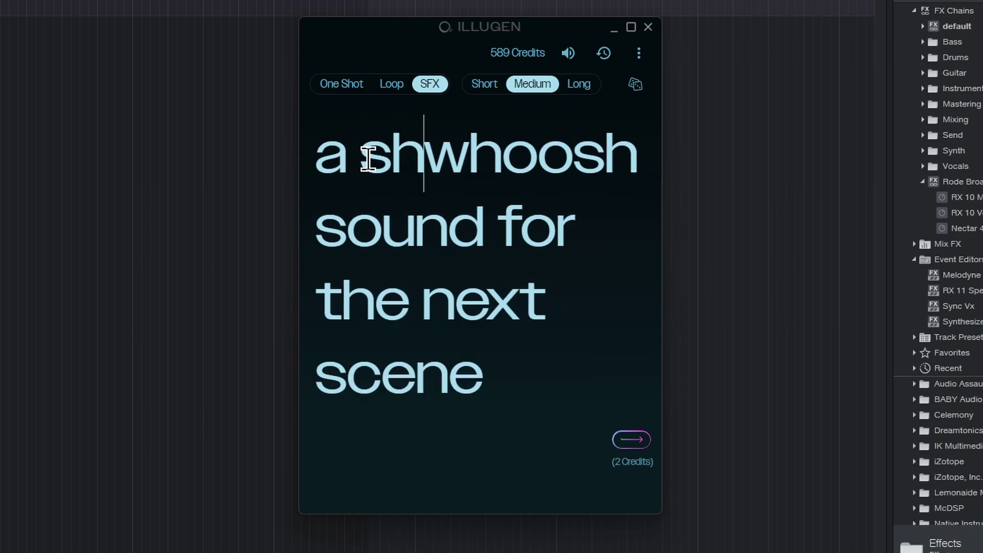
type("ort")
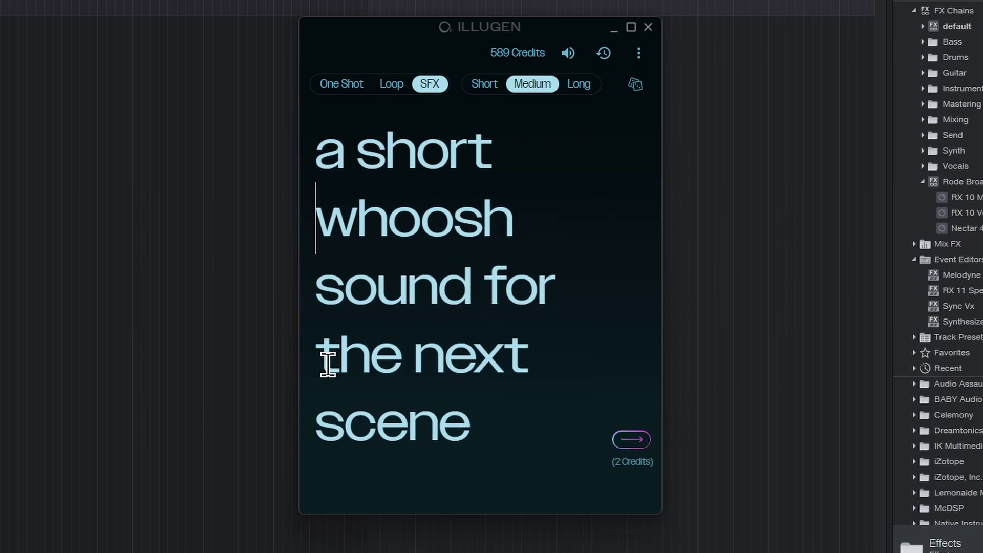
left_click_drag(501, 285, 582, 356)
type("for transition to next")
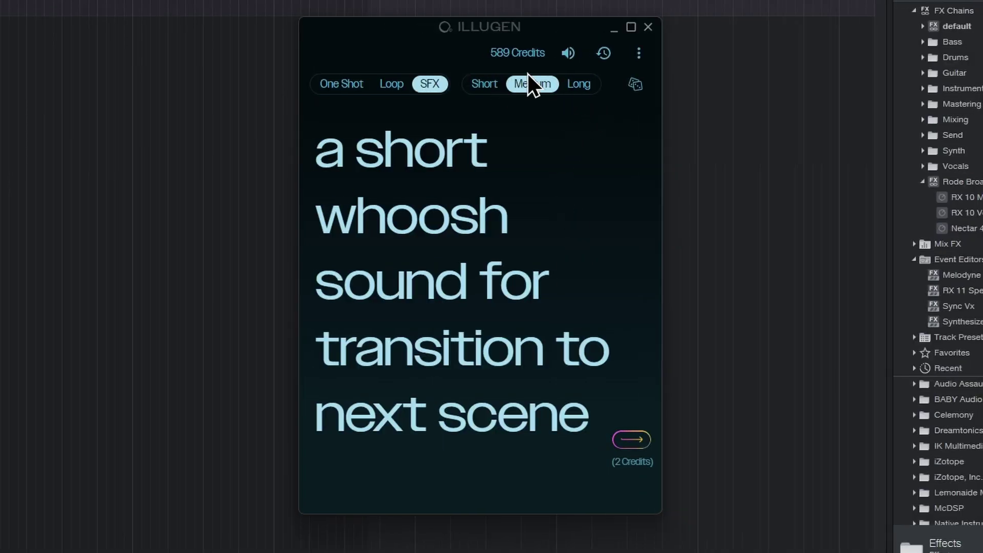
Set the SFX length to Short, generate the transition whooshes and listen to the first two variations
left_click(486, 87)
left_click(628, 441)
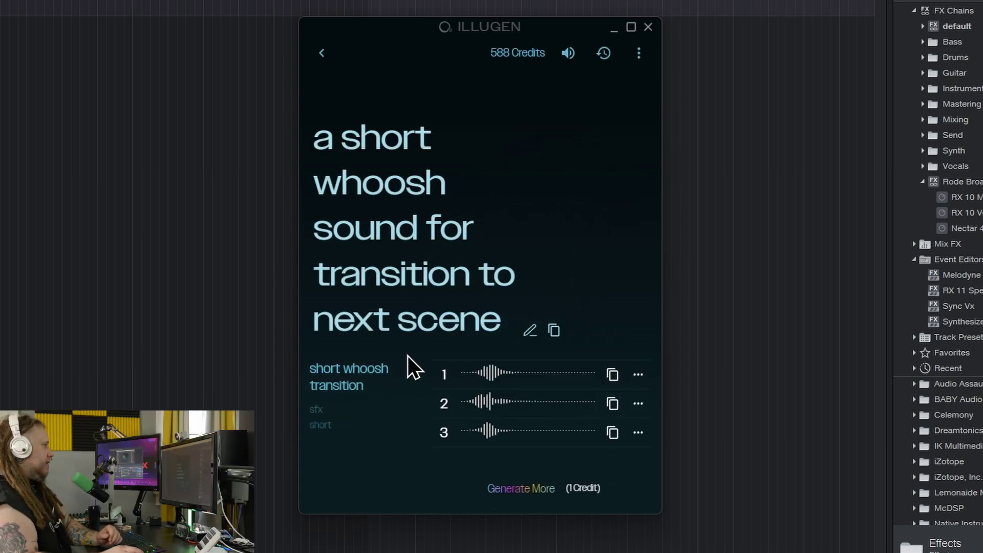
left_click(445, 374)
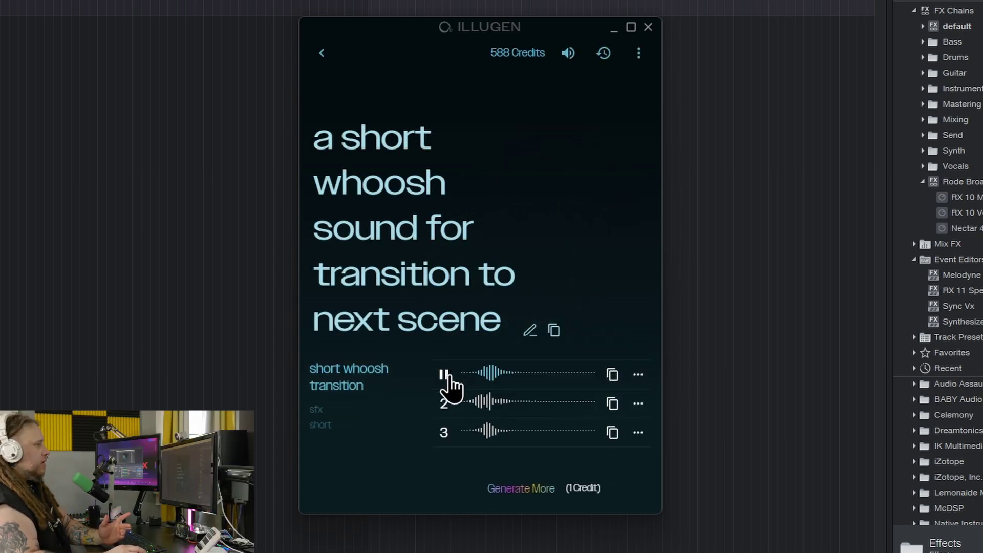
left_click(444, 403)
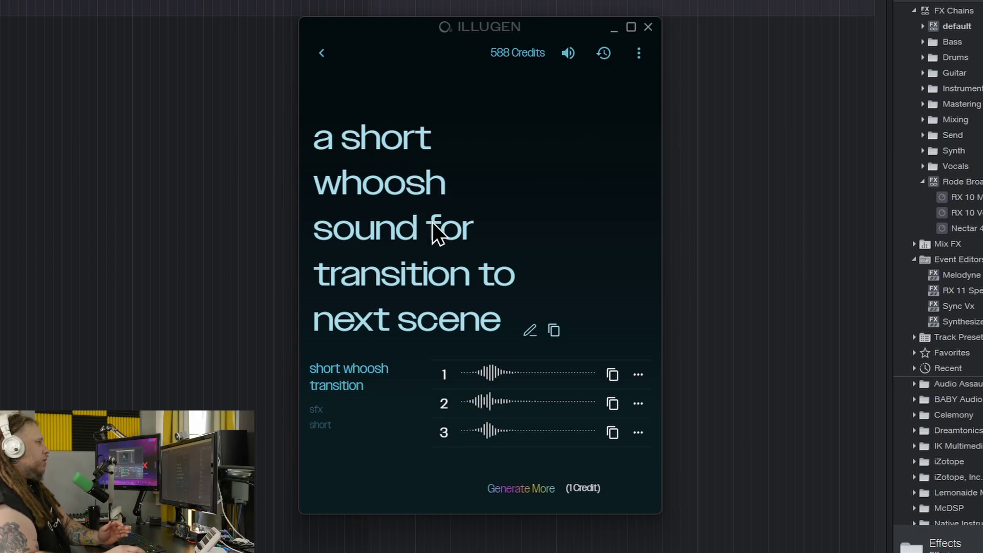
Set the prompt mode to Loop and replace the prompt with "i had a bad day and ate too much ice cream"
left_click(323, 53)
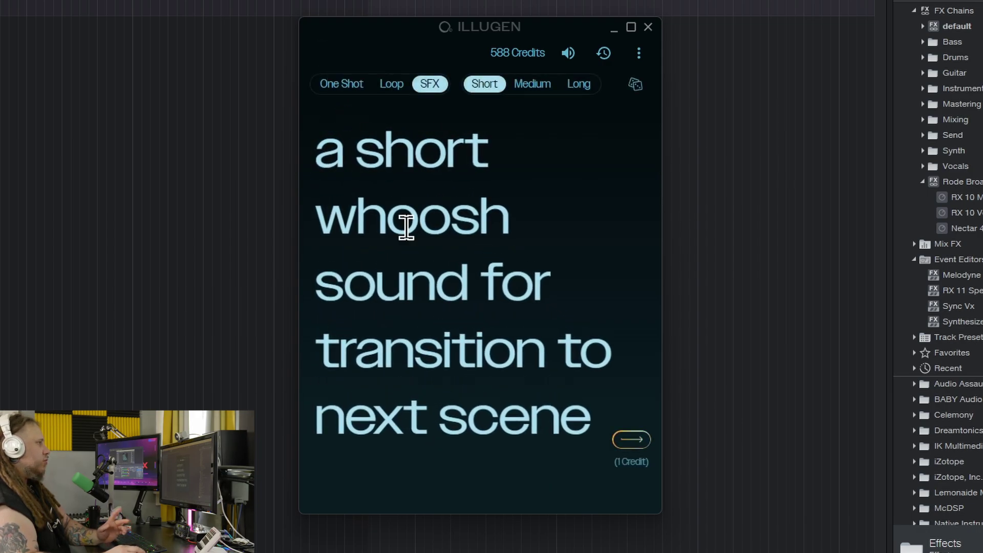
left_click_drag(323, 169, 573, 448)
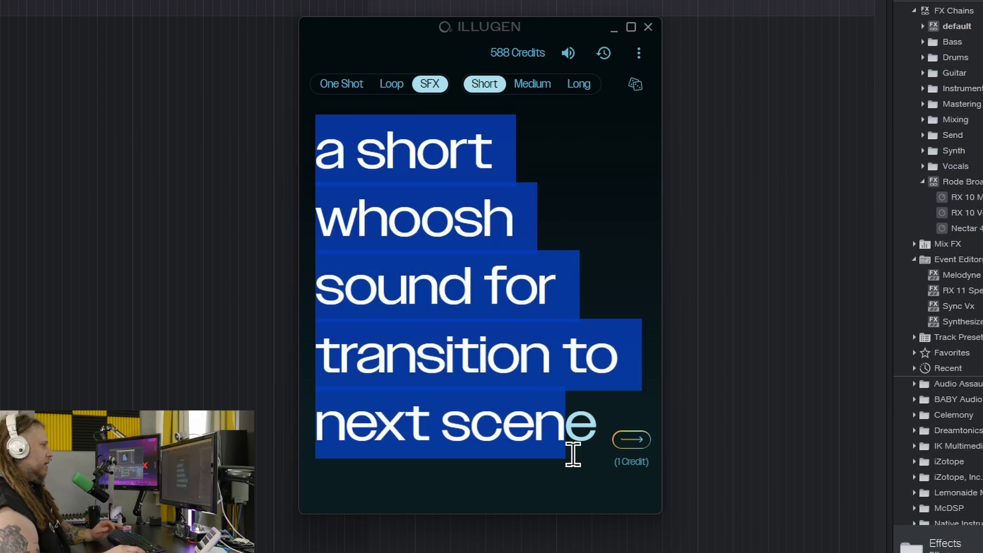
left_click(390, 92)
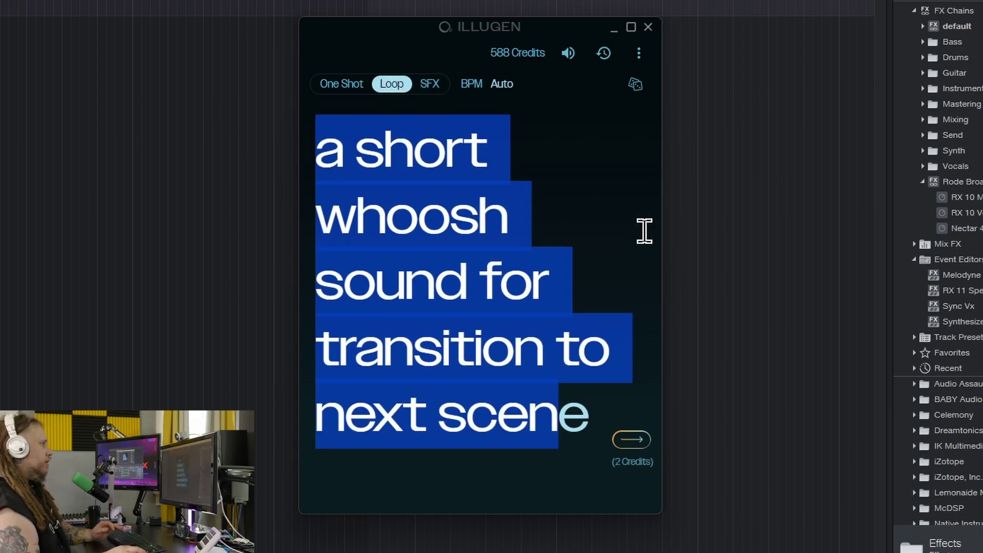
left_click(464, 153)
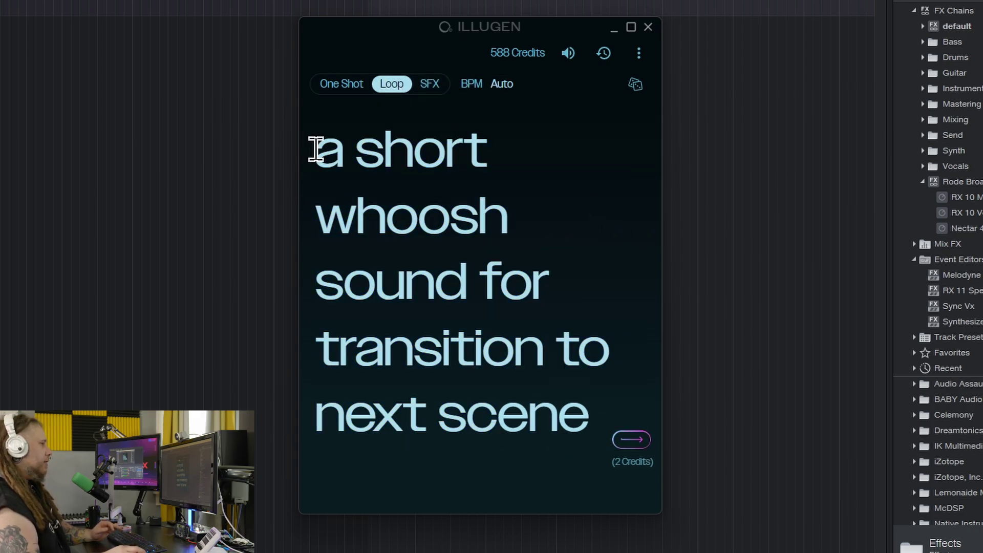
left_click_drag(314, 149, 594, 450)
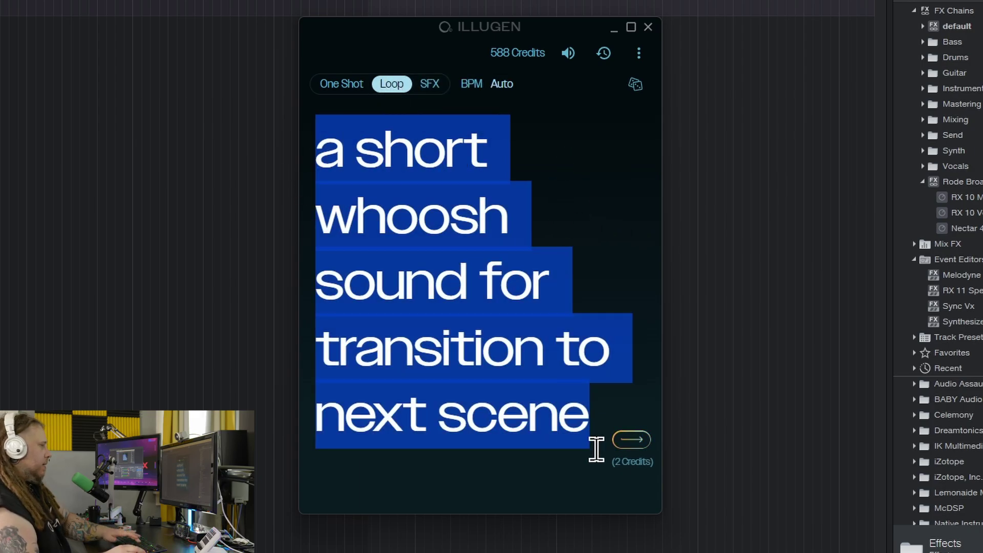
key("BackSpace")
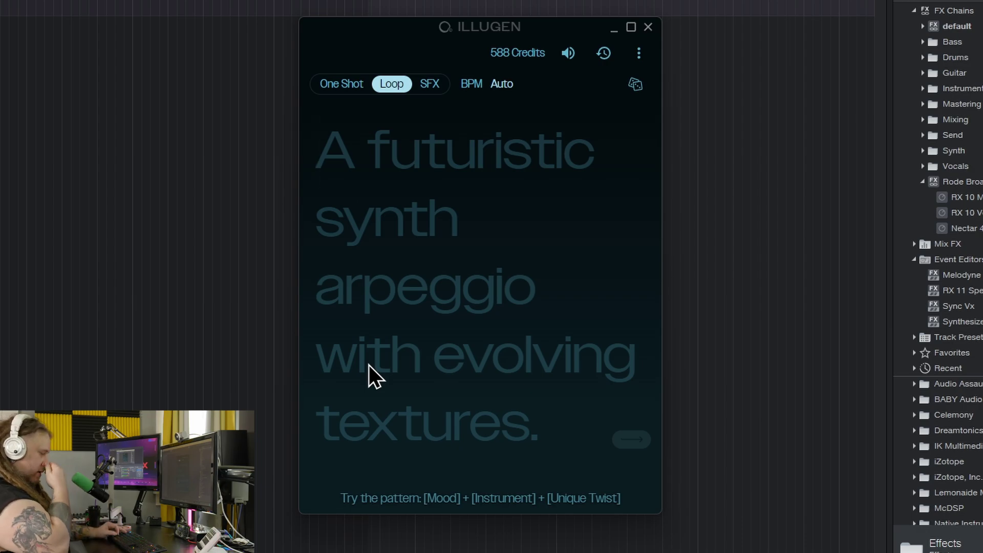
type("i had a")
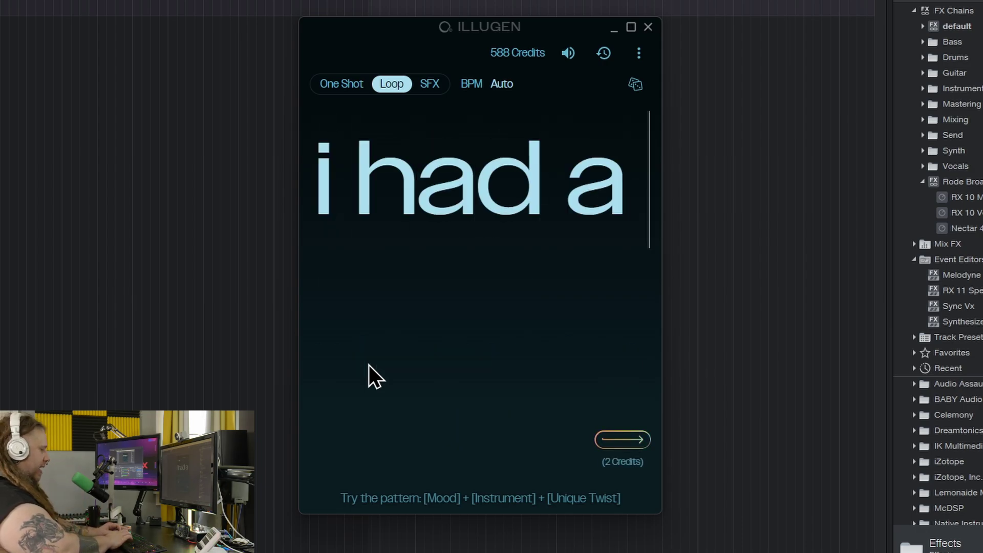
type(" bad day and ")
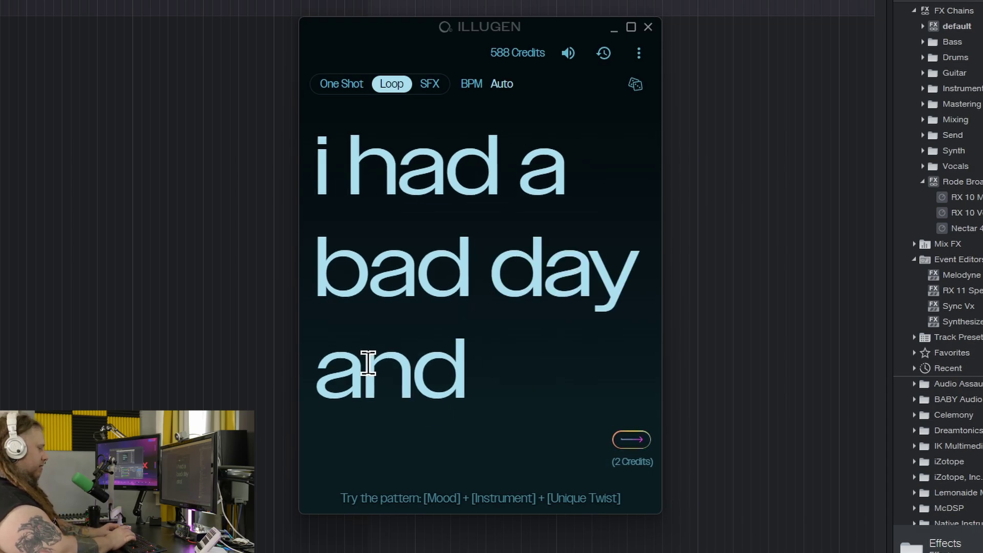
type("ate")
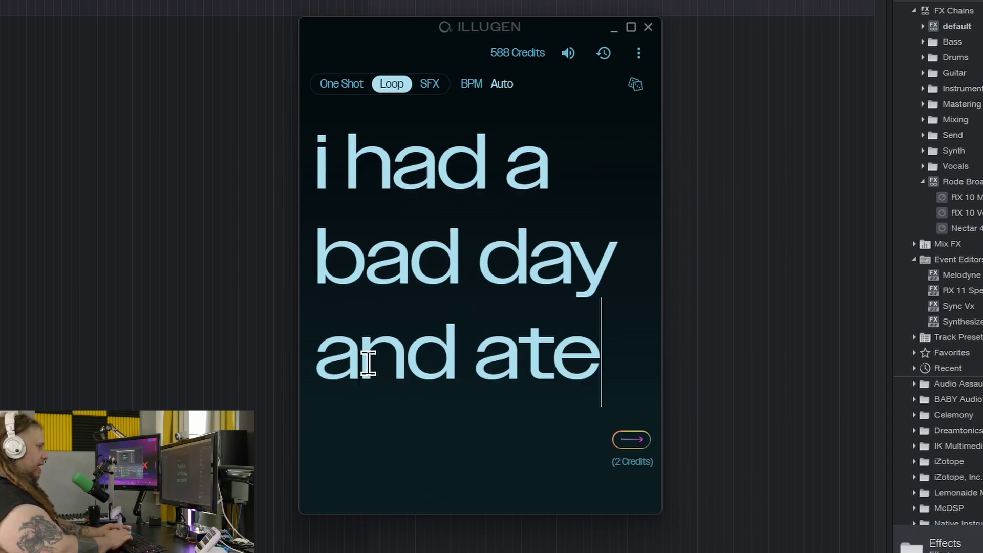
type(" too much ")
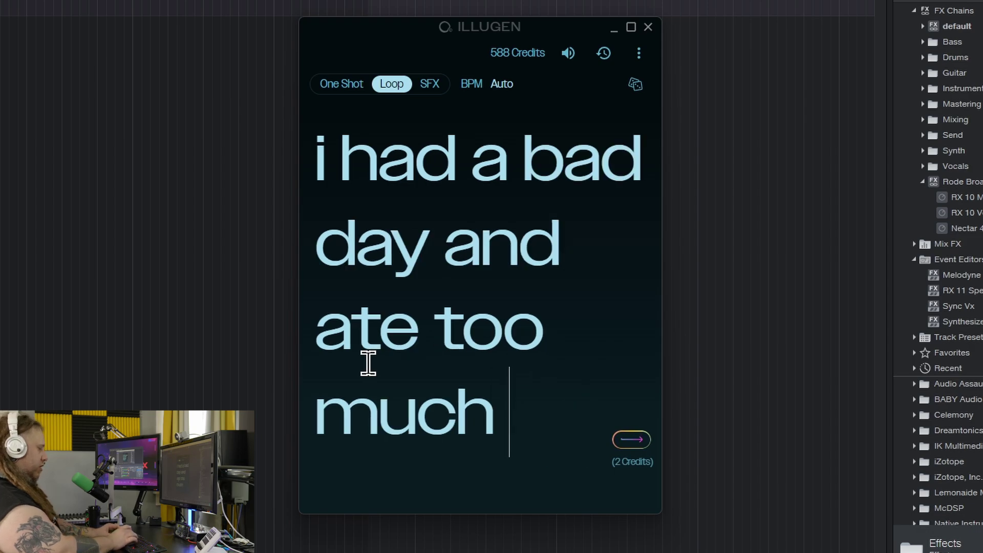
type("ice cream")
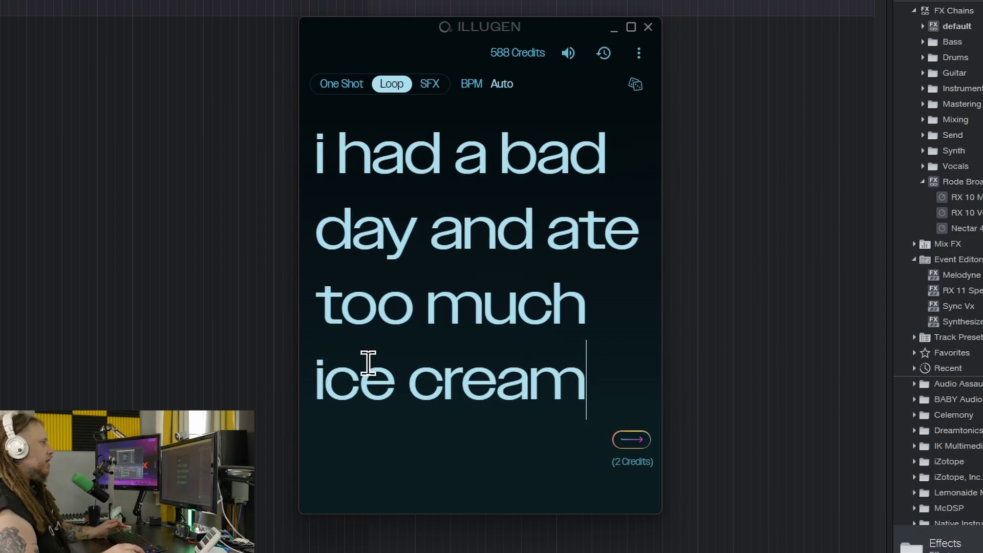
Set the loop tempo to 120 BPM, generate the loops and listen to the three variations
left_click(478, 83)
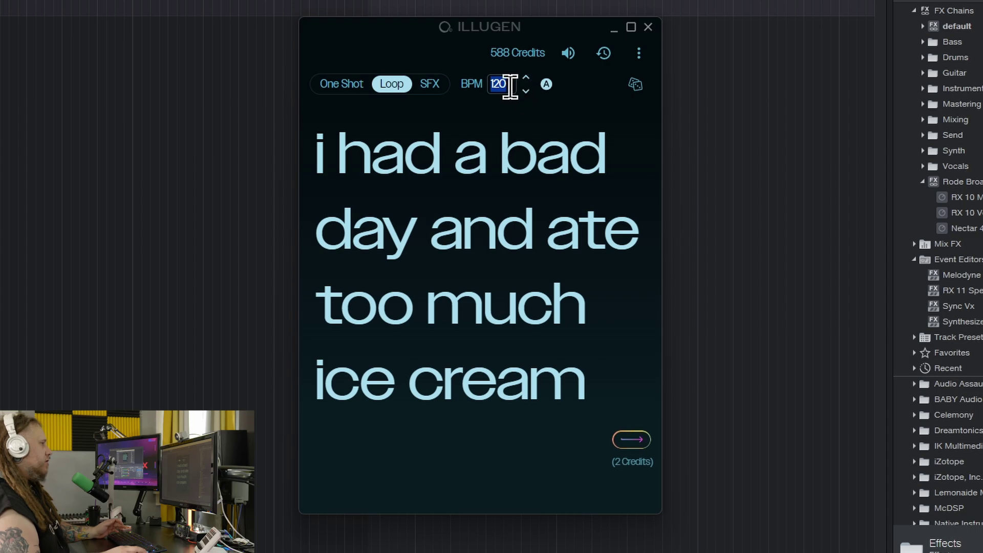
left_click(584, 95)
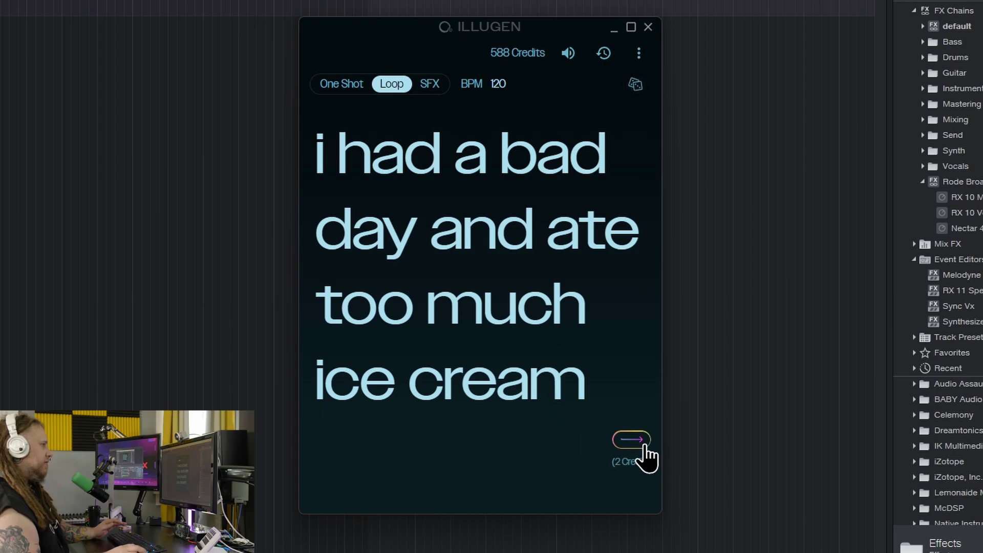
left_click(631, 440)
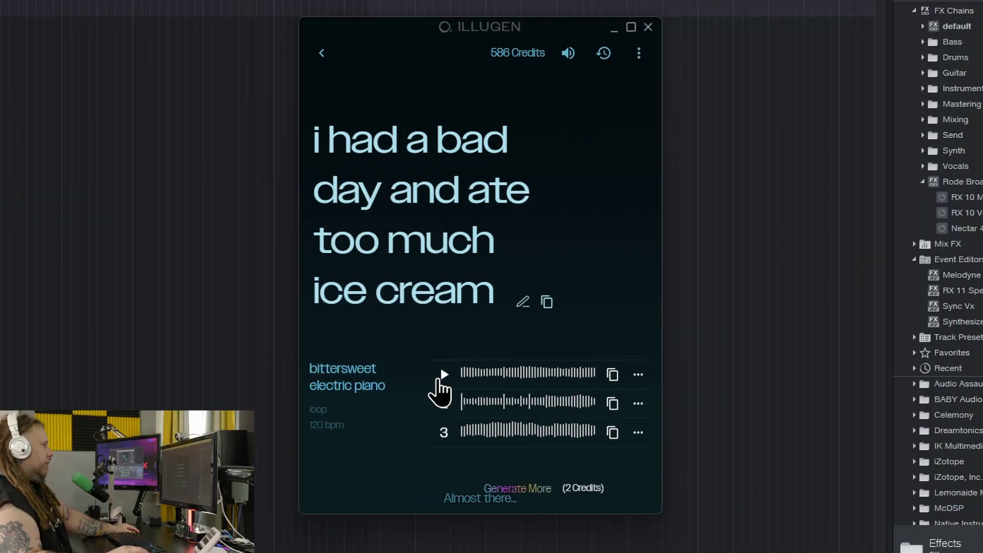
left_click(443, 376)
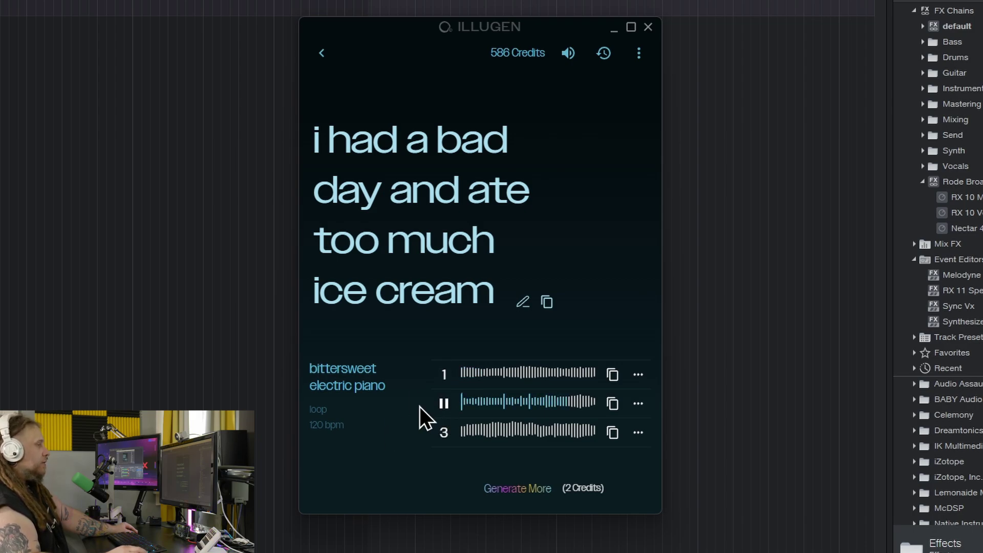
left_click(443, 431)
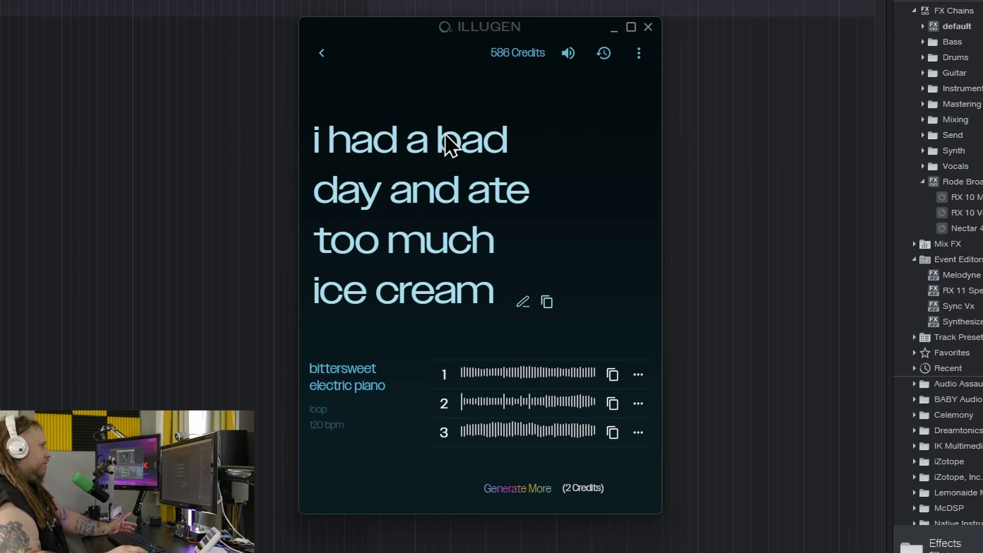
Replace the prompt with "a brutal metal soudtrack" and generate loops from it at 120 BPM
left_click(321, 54)
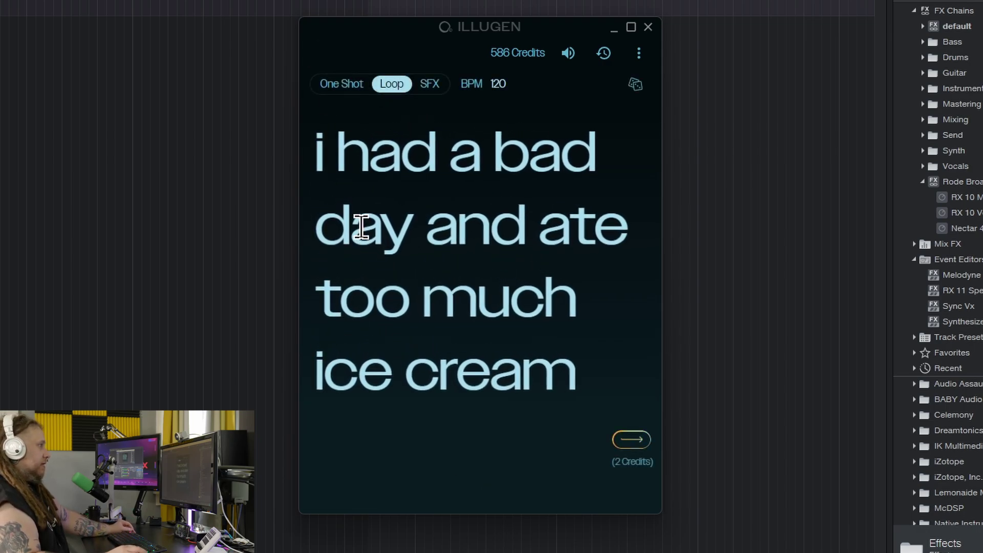
left_click_drag(313, 158, 628, 371)
key("BackSpace")
type("a ")
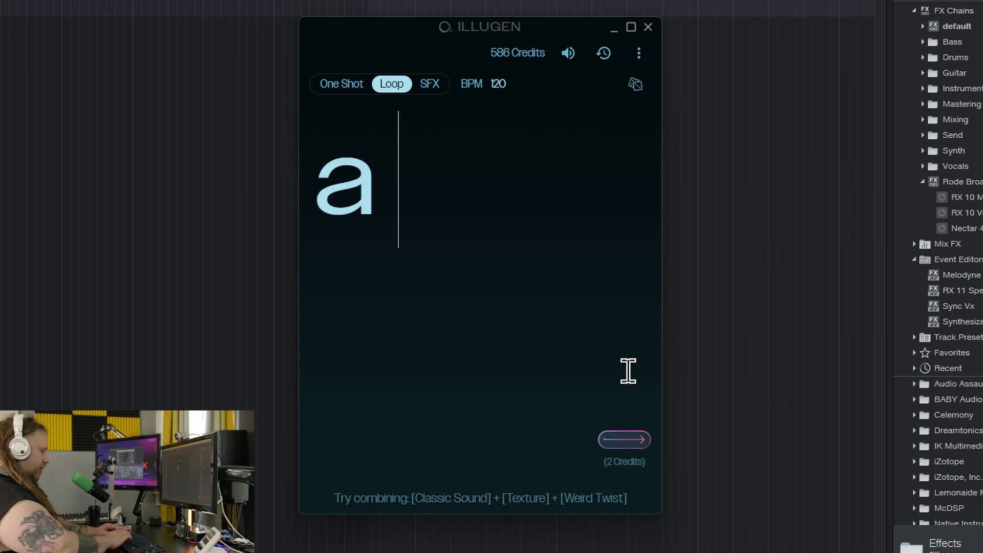
type("brutal me")
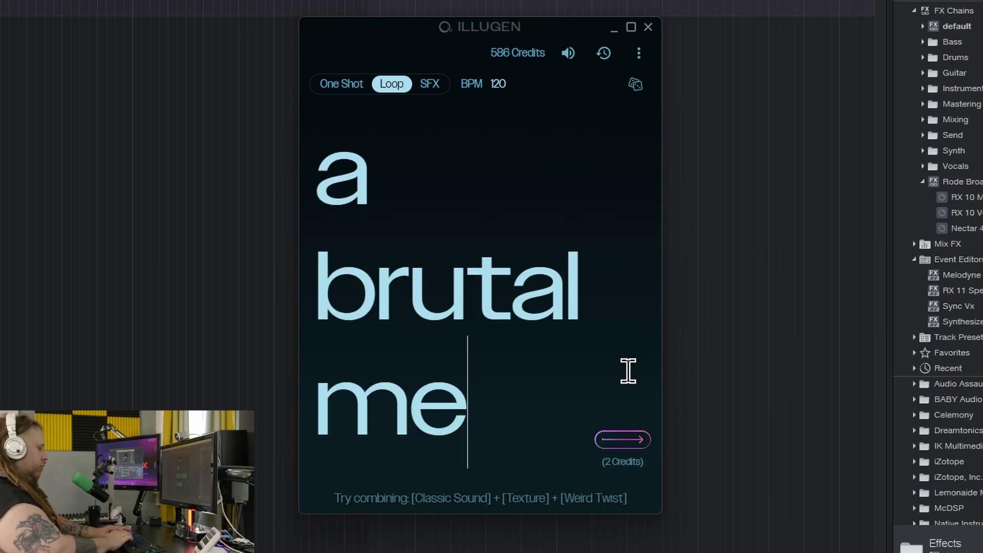
type("tal soun")
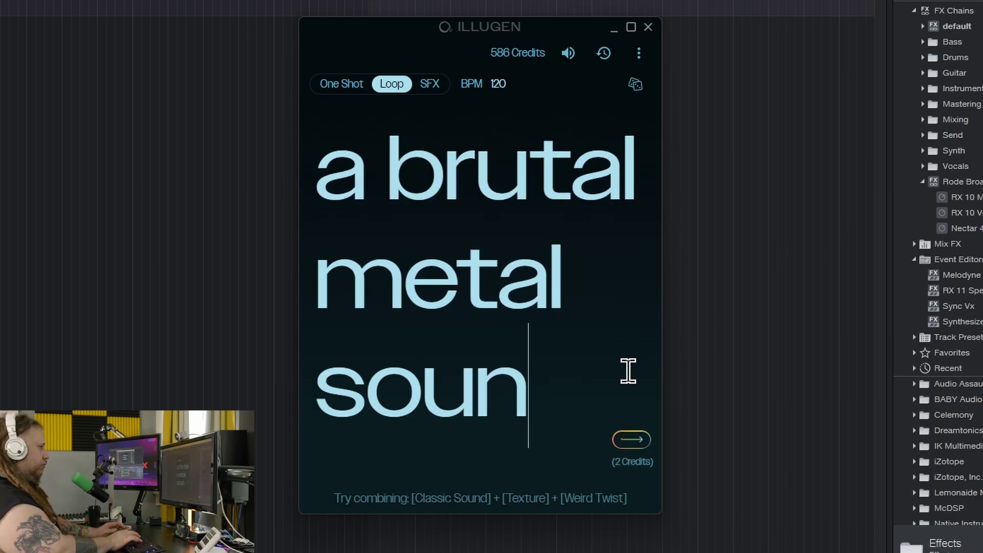
key("BackSpace")
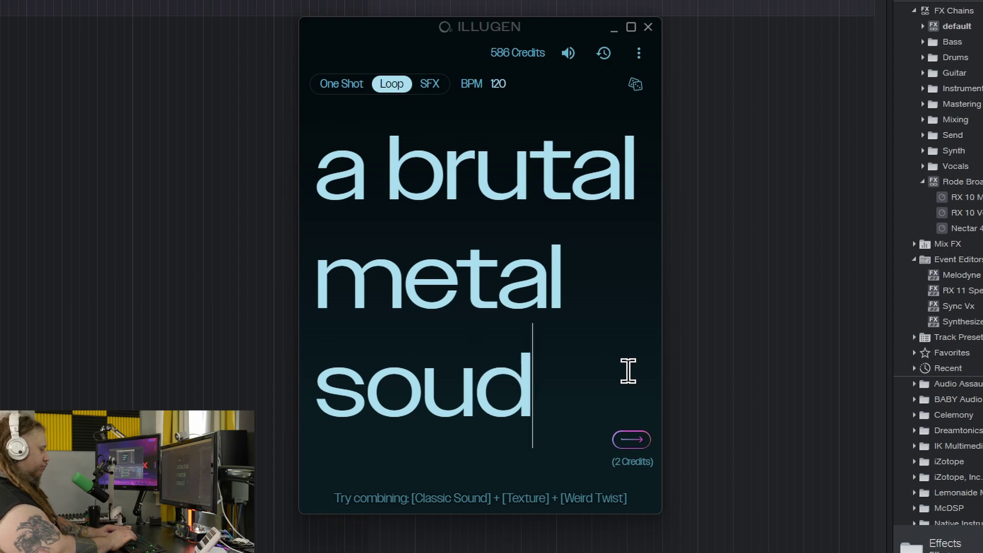
type("dtrack")
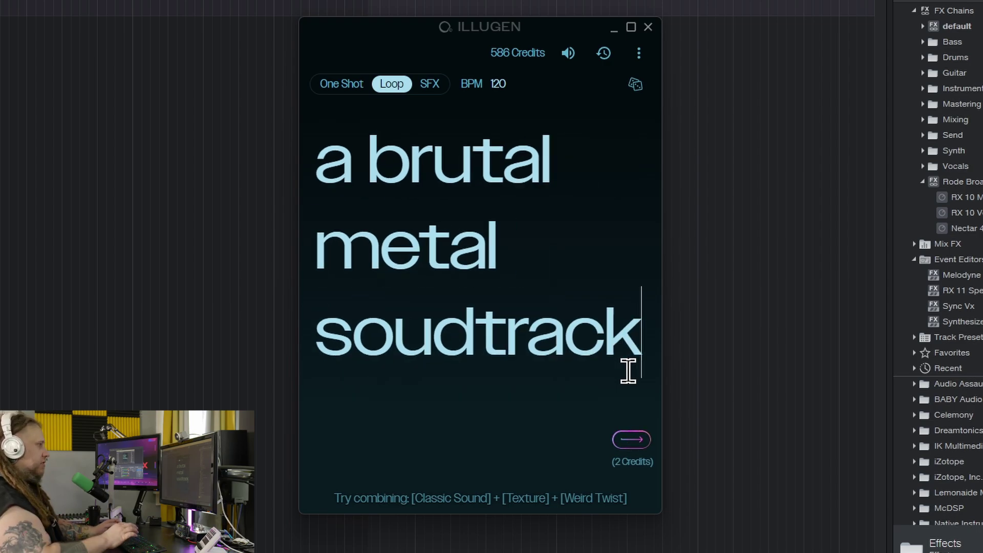
key("Return")
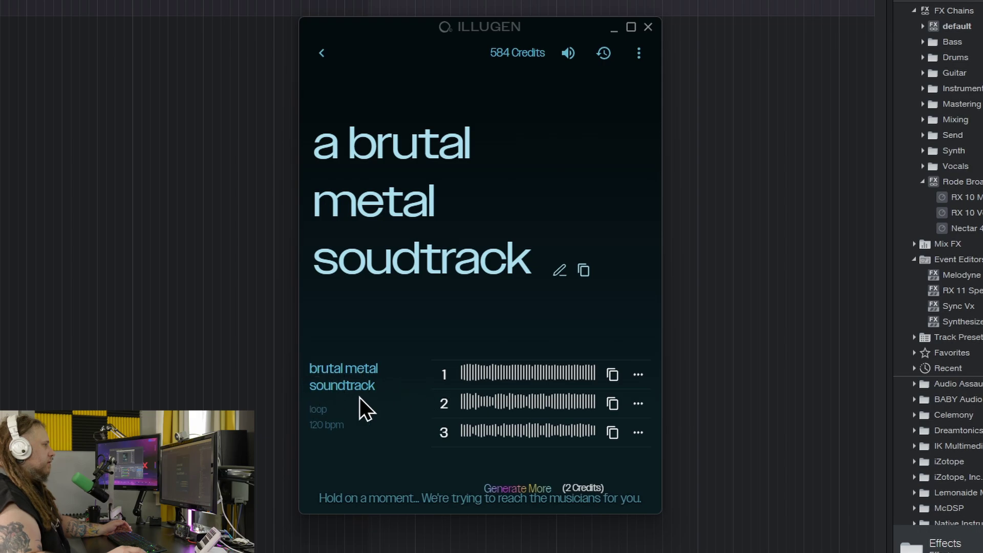
Listen to the three loop variations generated from the brutal metal prompt
left_click(443, 374)
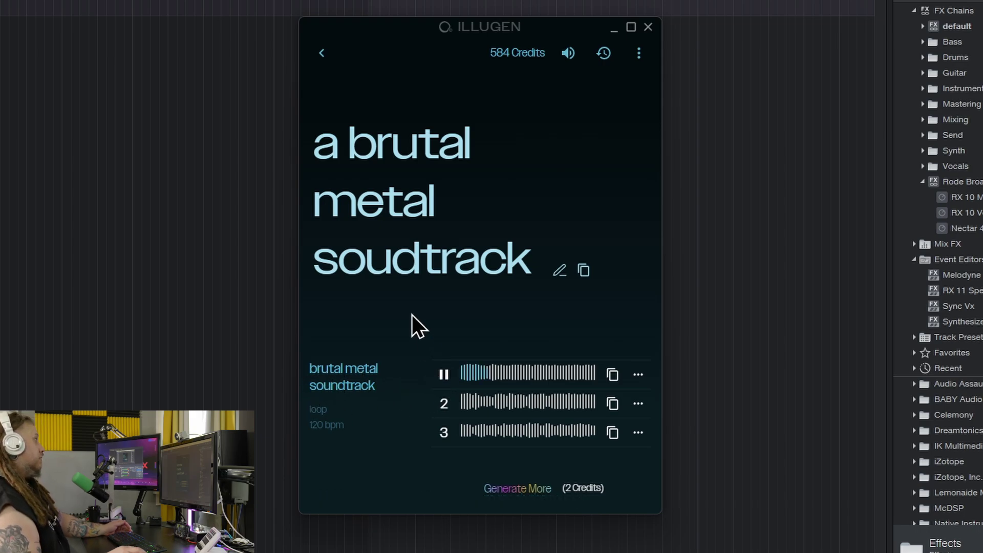
left_click(445, 377)
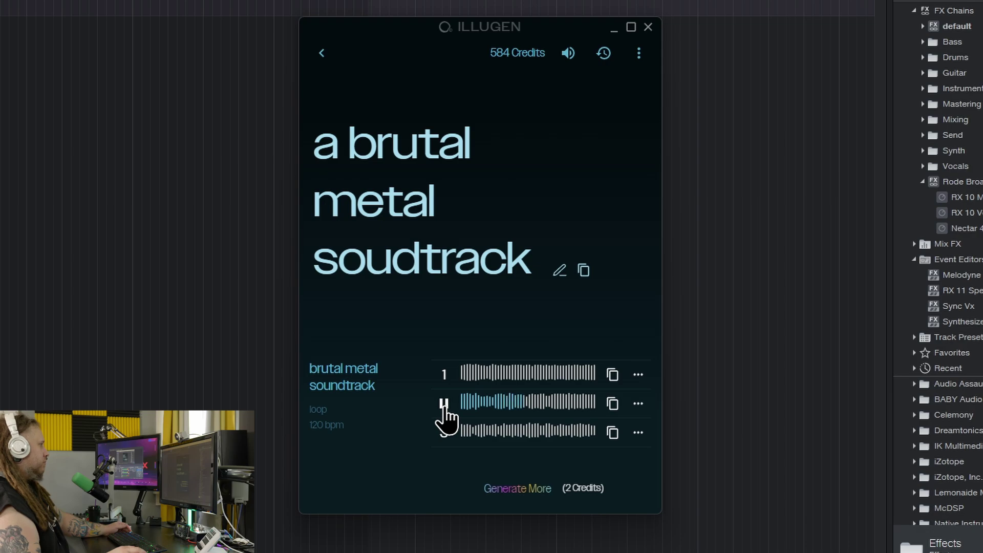
left_click(444, 433)
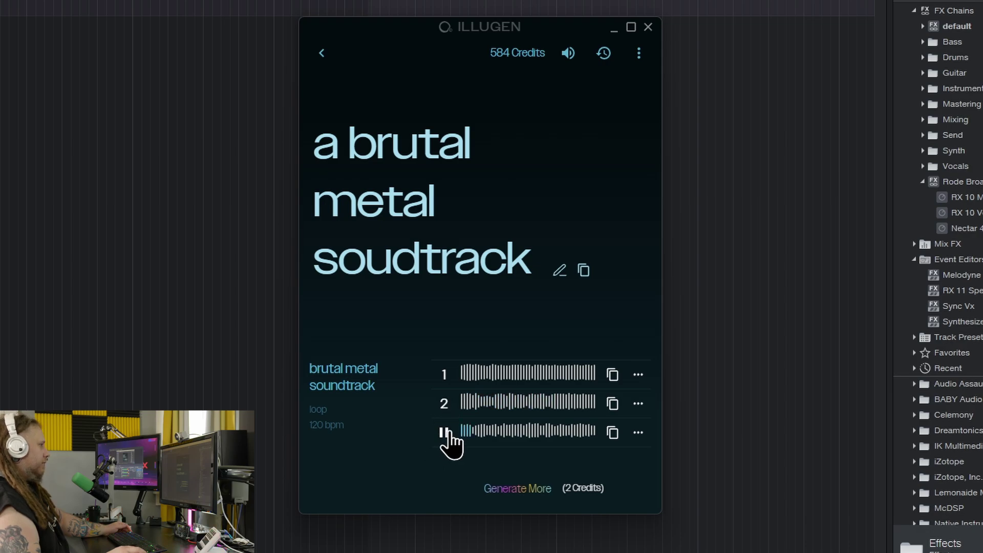
left_click(444, 432)
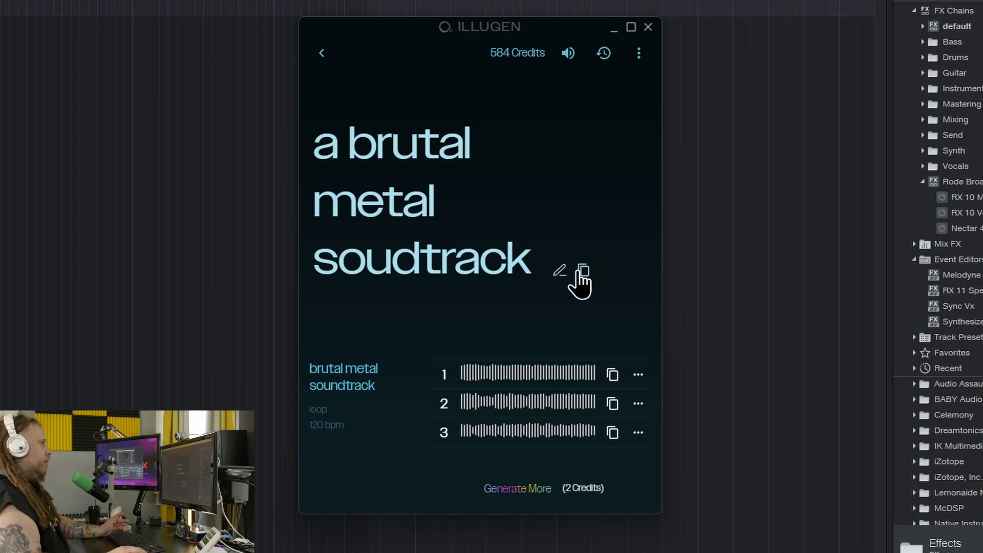
Replace the prompt with "synthwave cool style with a dank beat yo"
left_click(560, 270)
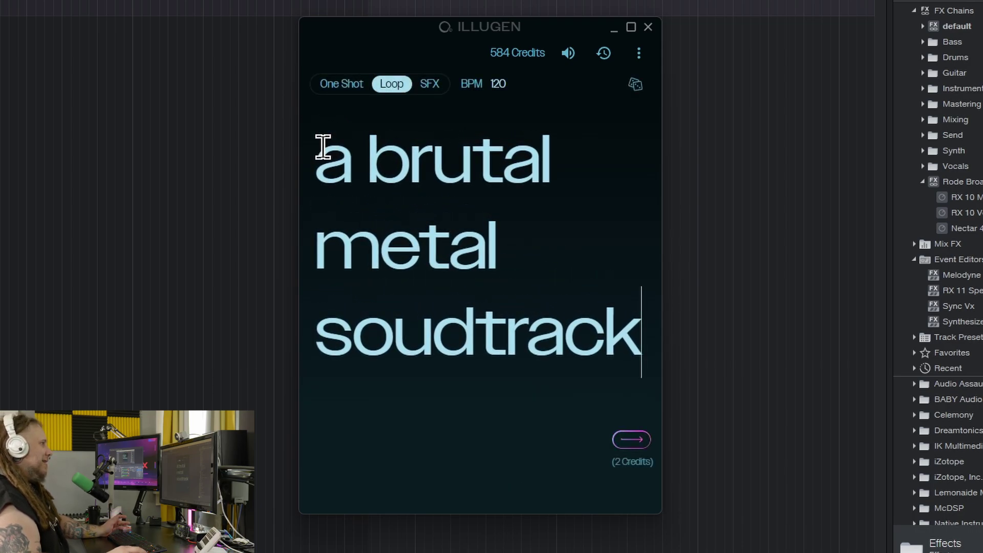
left_click_drag(321, 153, 646, 333)
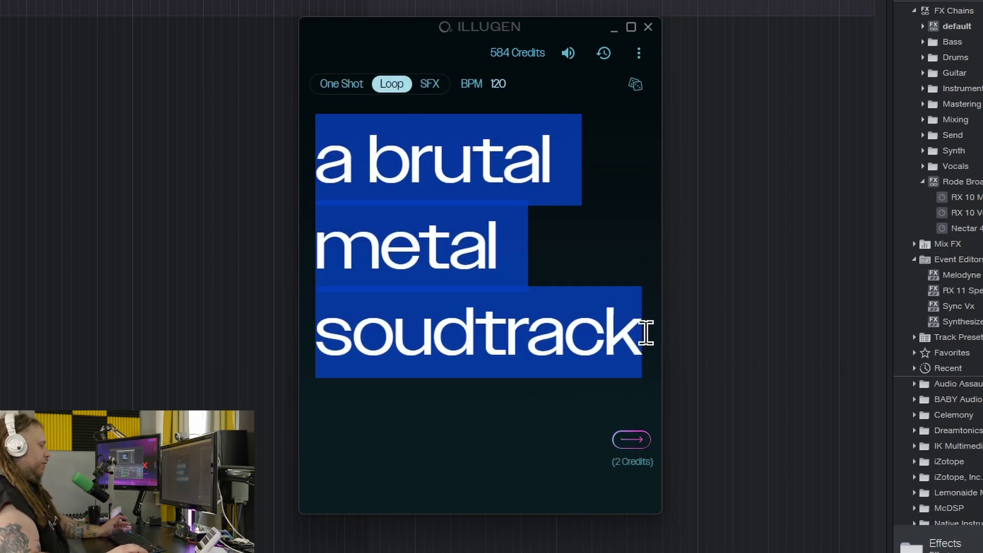
key("BackSpace")
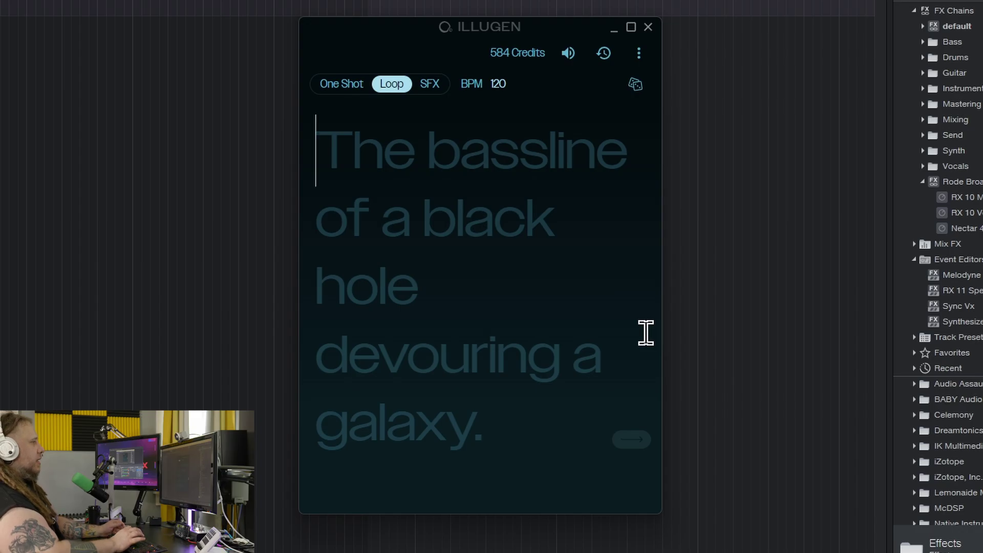
type("synthway cool style with a dank beat yo")
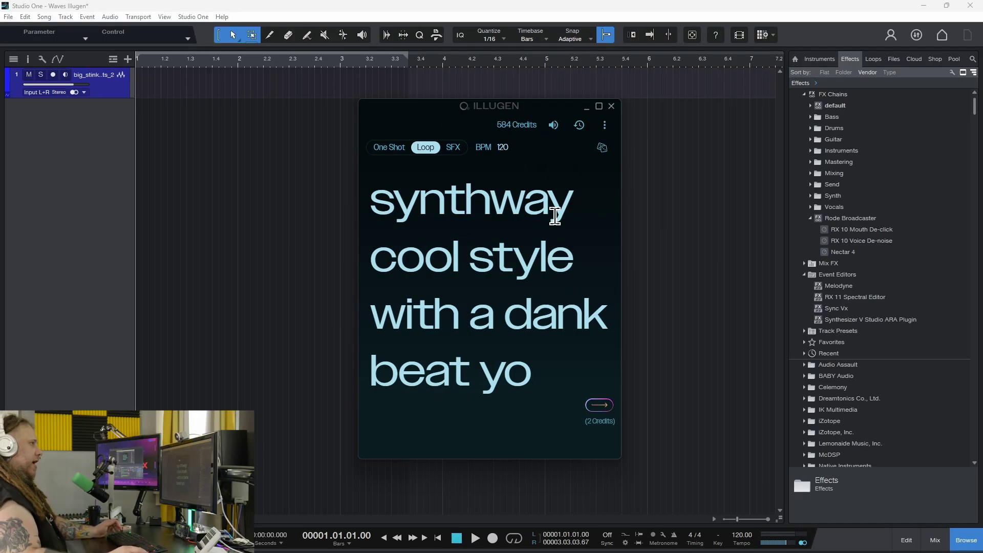
key("BackSpace")
type("ve")
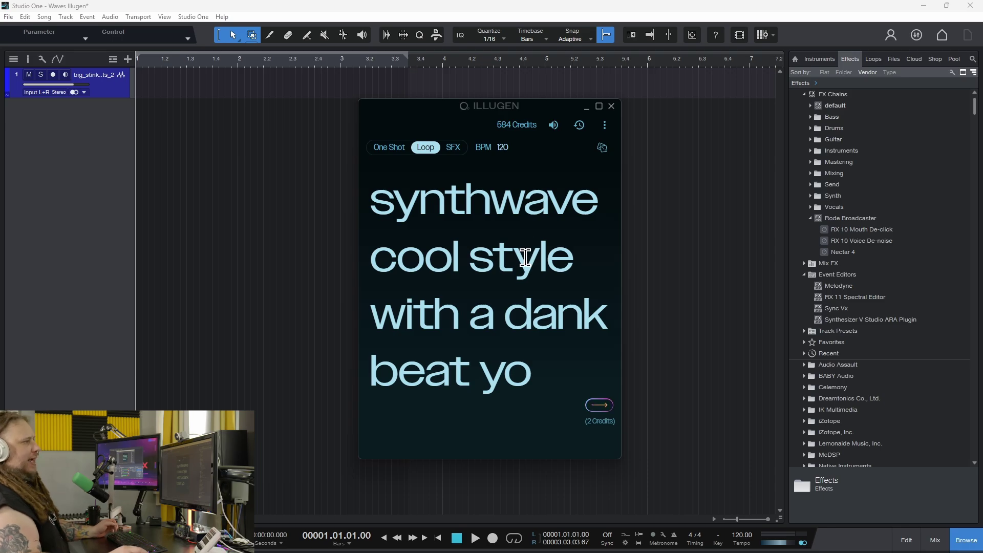
Generate loops from the synthwave prompt at 120 BPM and listen to the three variations
left_click(589, 411)
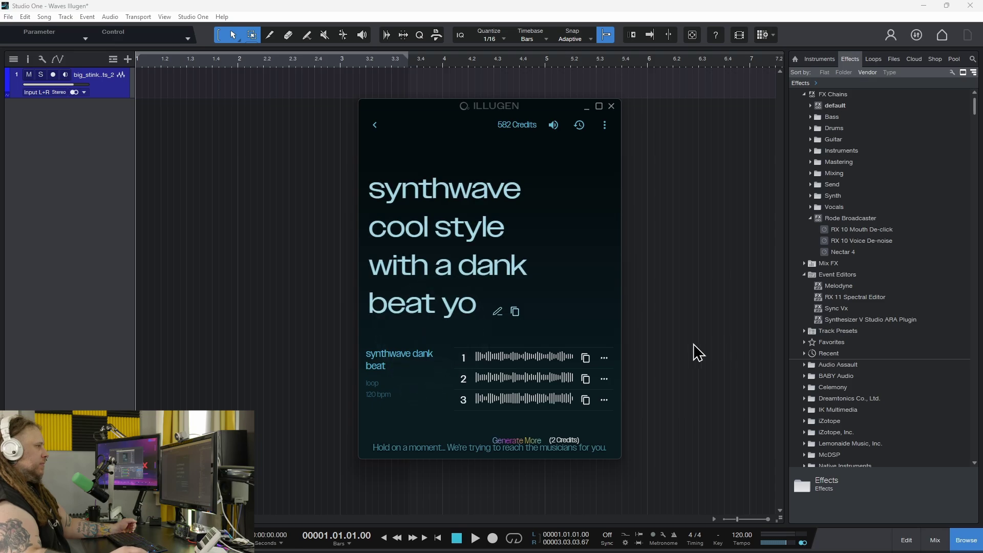
left_click(464, 359)
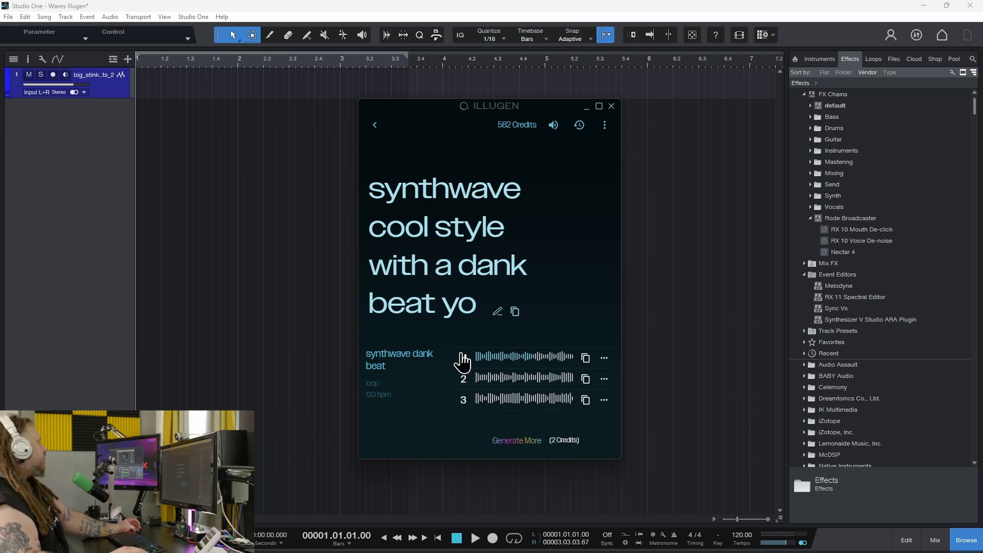
left_click(463, 379)
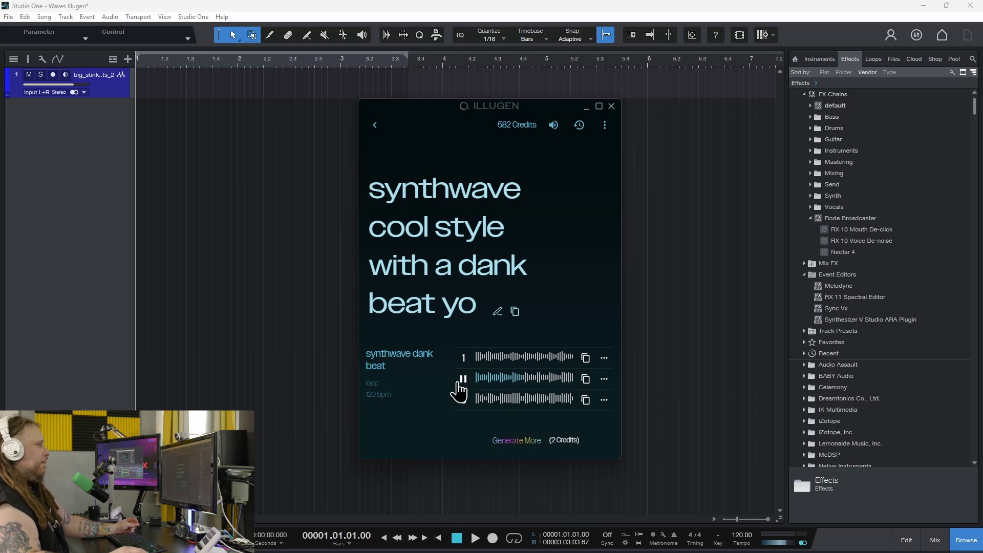
left_click(463, 399)
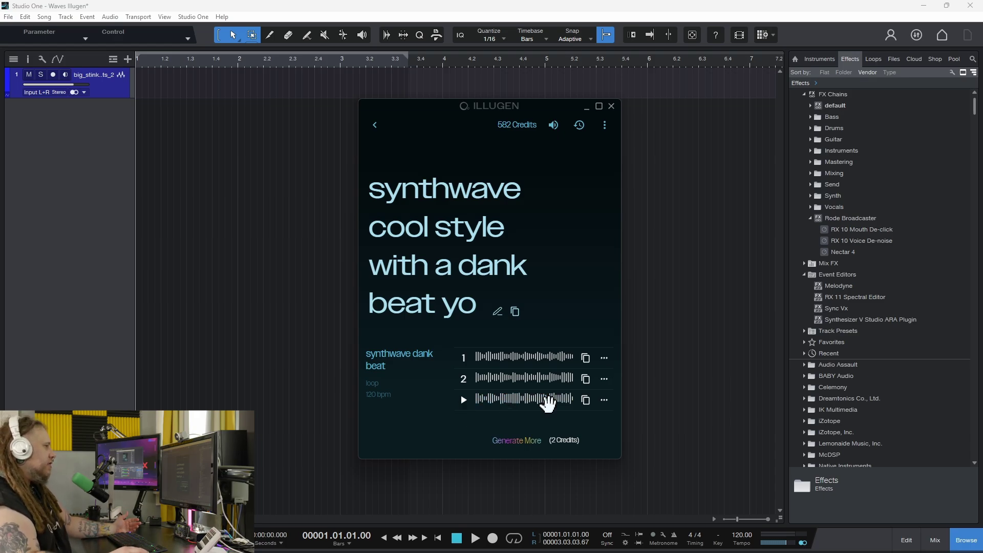
Place the third synthwave loop on a new Studio One track, delete its clip and switch back to ILLUGEN
left_click_drag(478, 394, 118, 190)
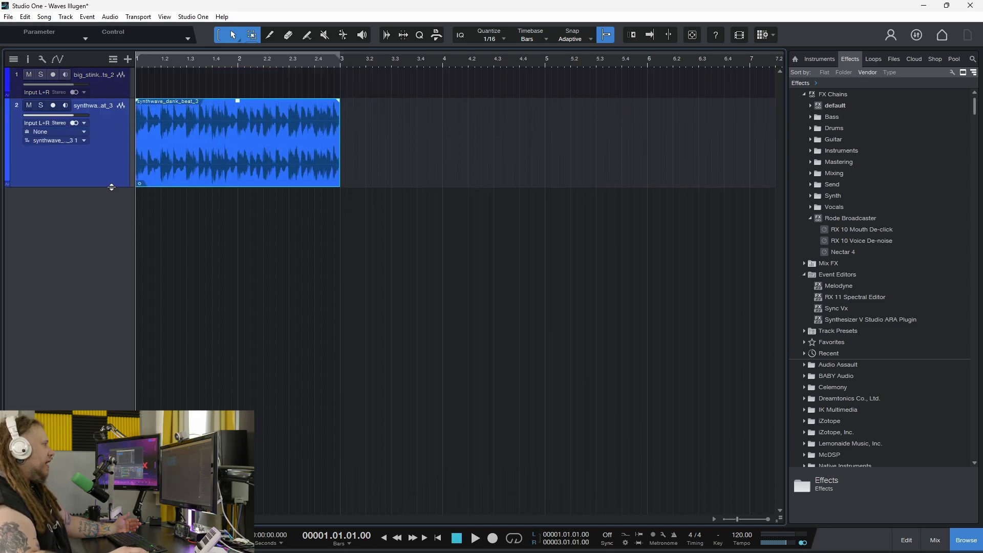
key("Delete")
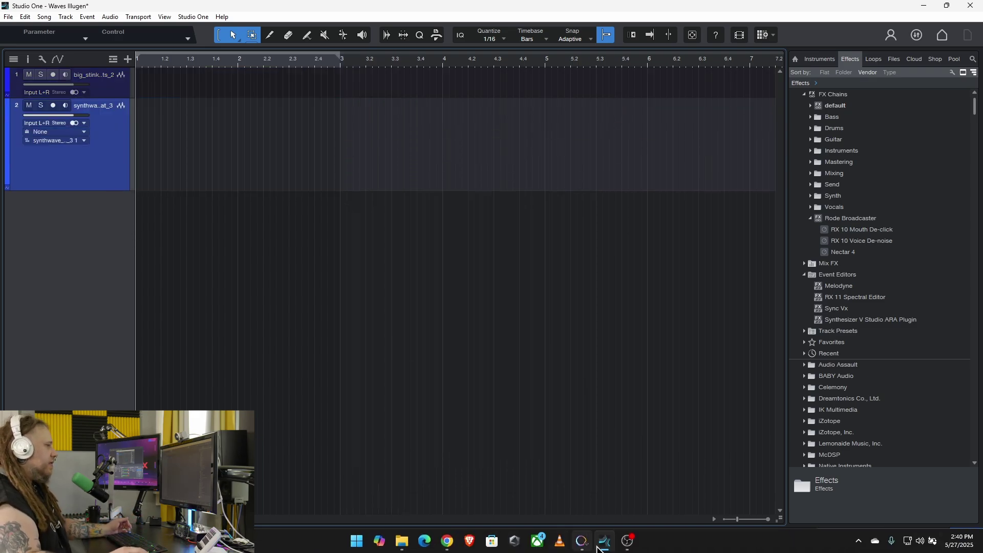
left_click(582, 545)
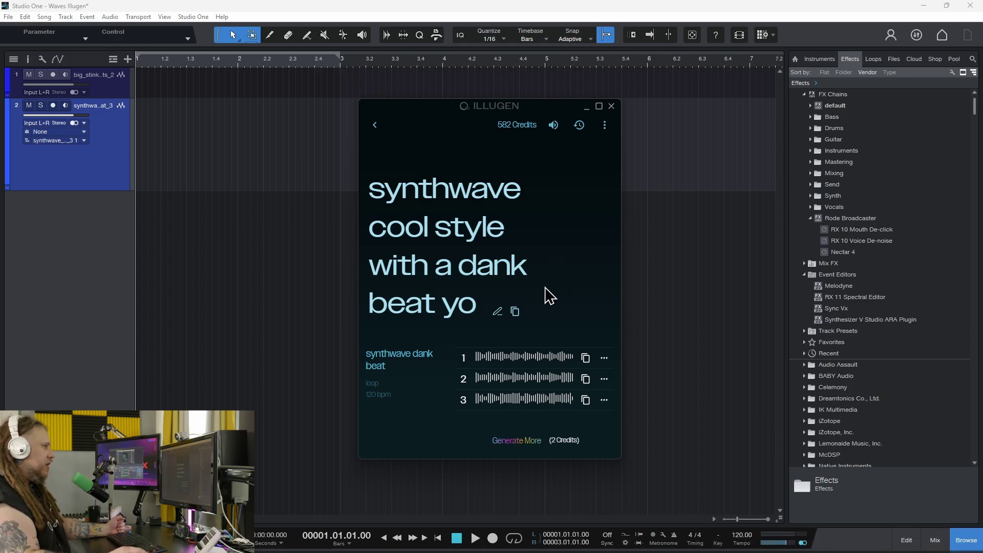
Replace the loop prompt with: an old man screaming "I love poop"
left_click(374, 126)
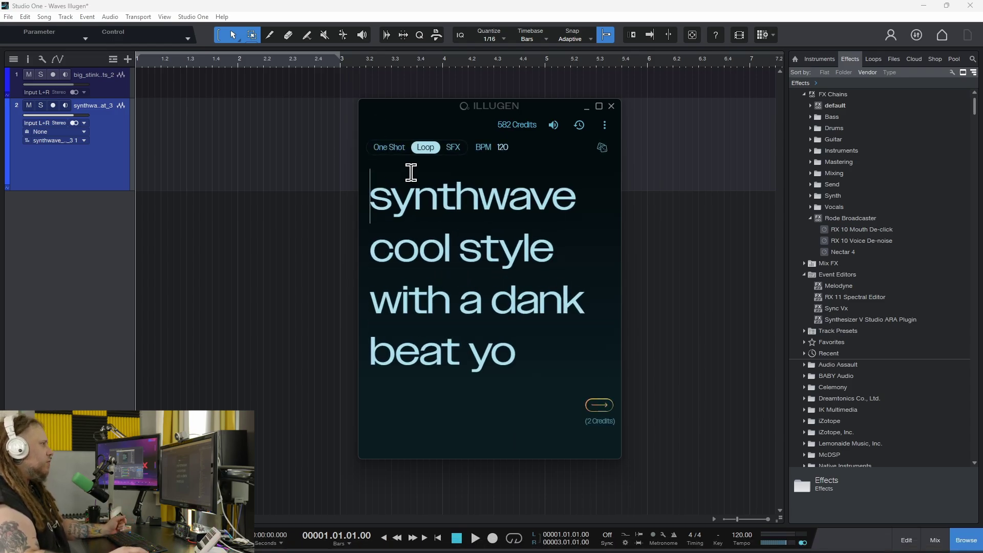
left_click_drag(373, 193, 566, 372)
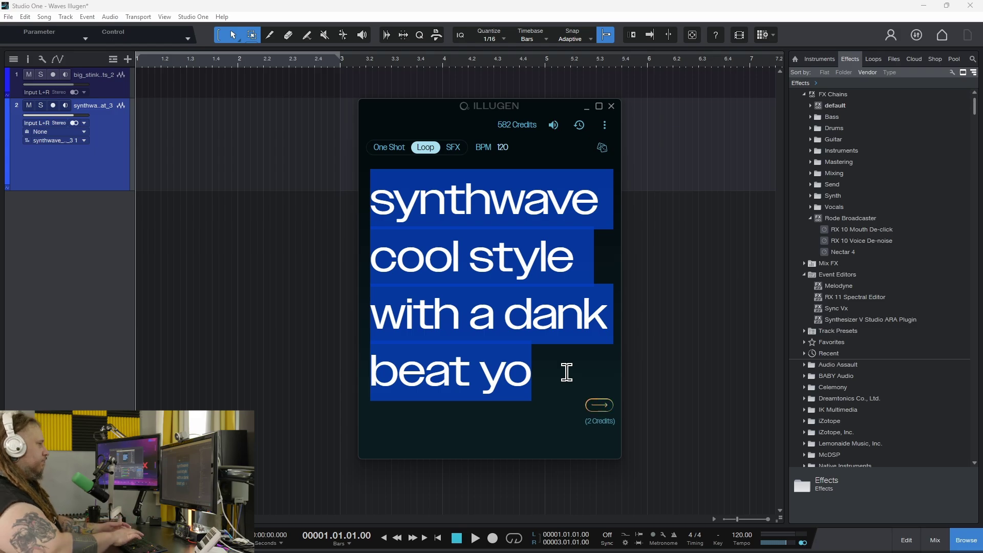
key("BackSpace")
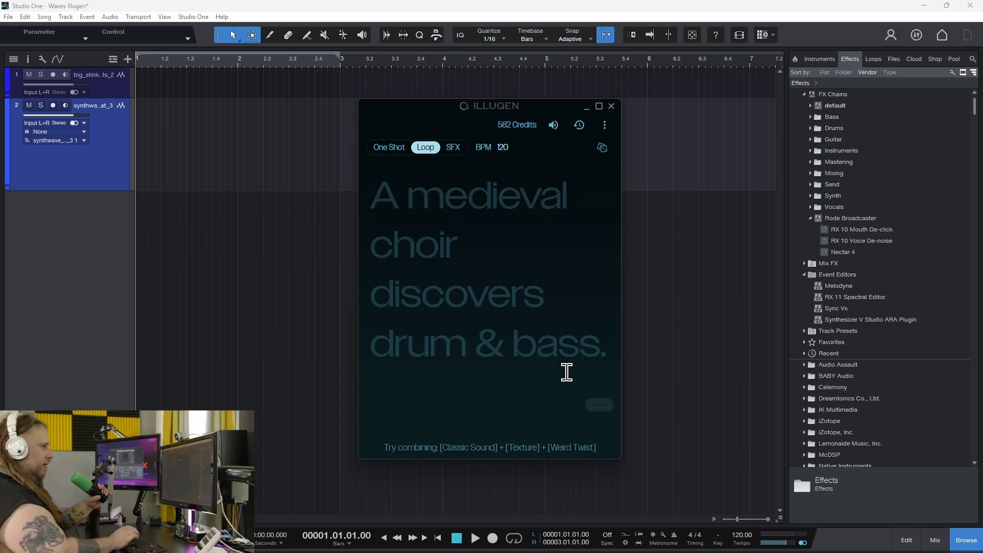
type("an")
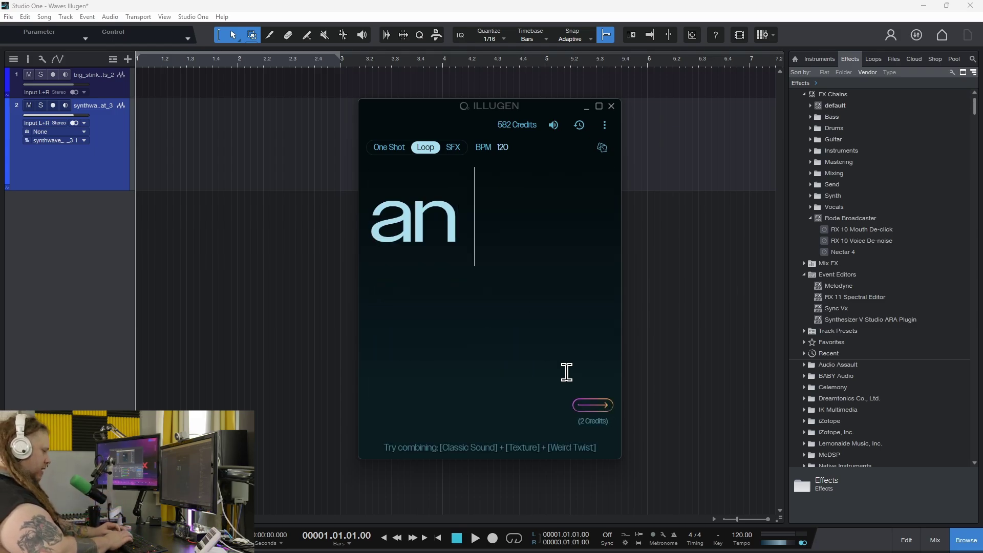
type(" old man")
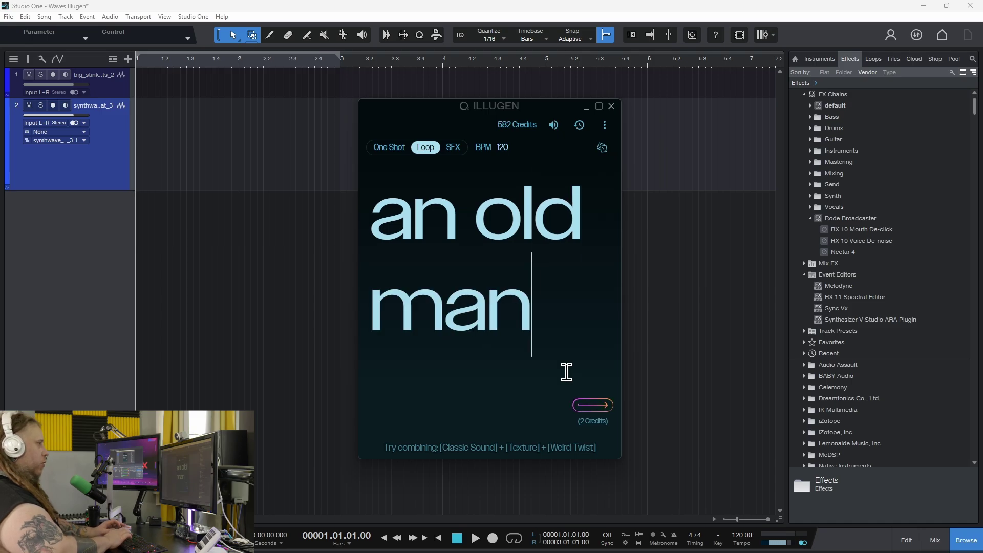
type(" screaming")
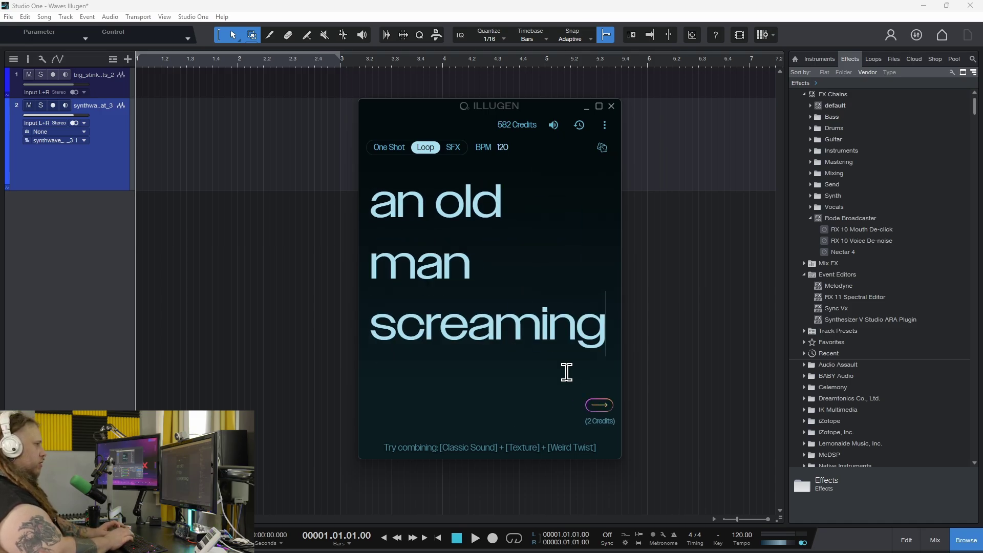
type(" \"I love")
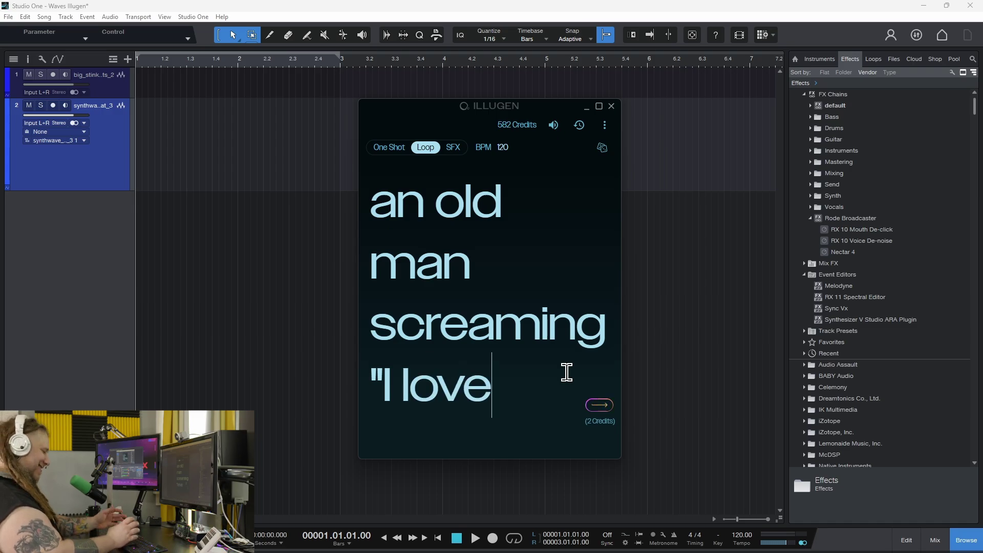
type(" poop")
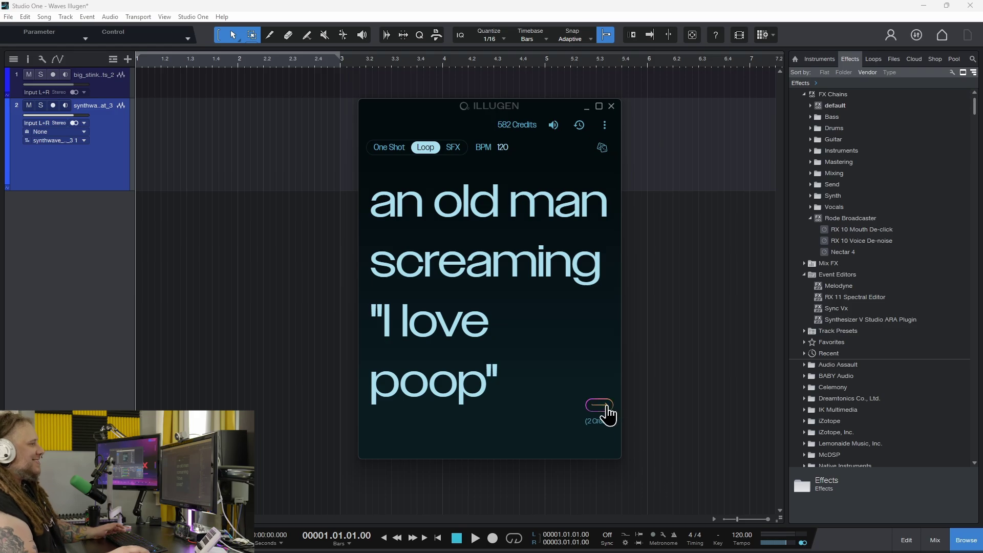
Generate loops from the old man screaming prompt at 120 BPM and listen to the first two variations
left_click(605, 407)
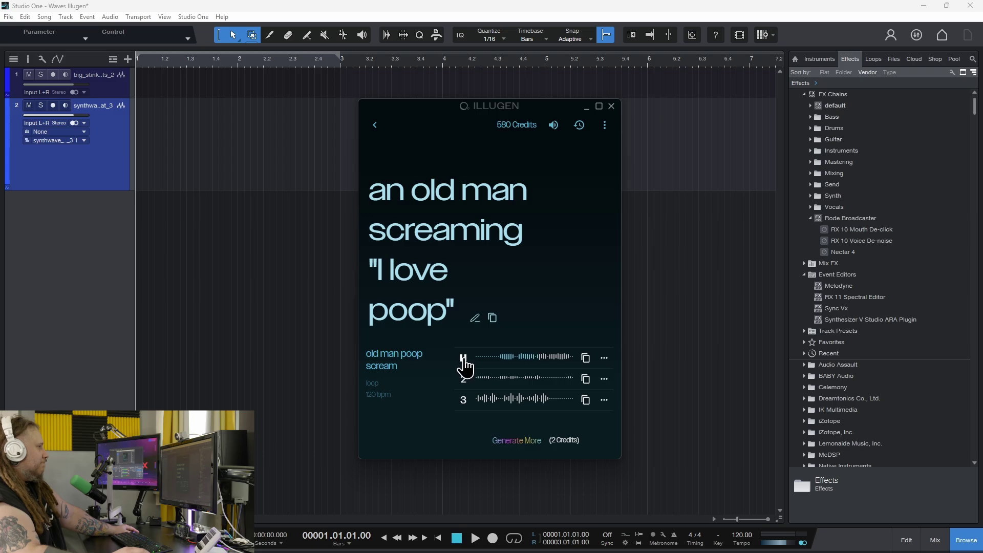
left_click(464, 360)
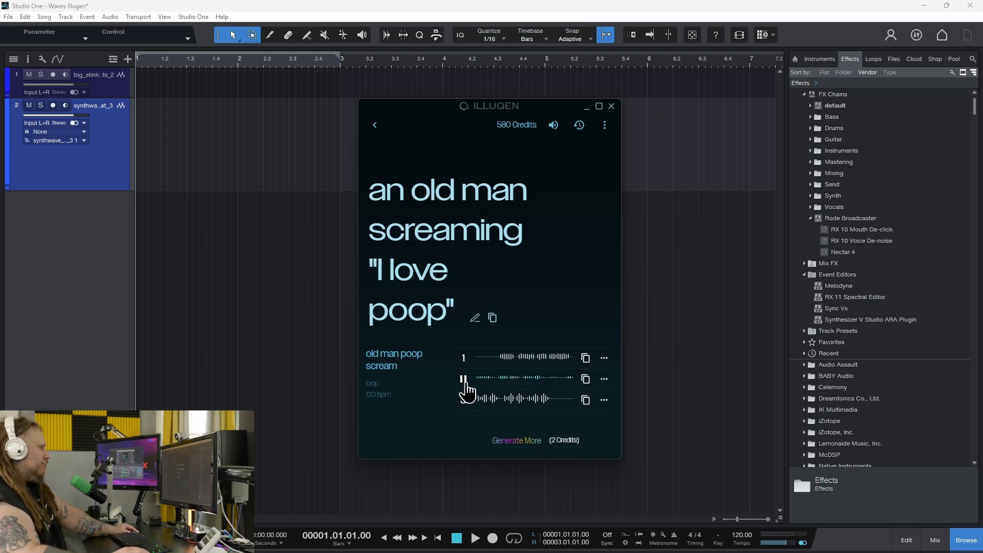
left_click(465, 382)
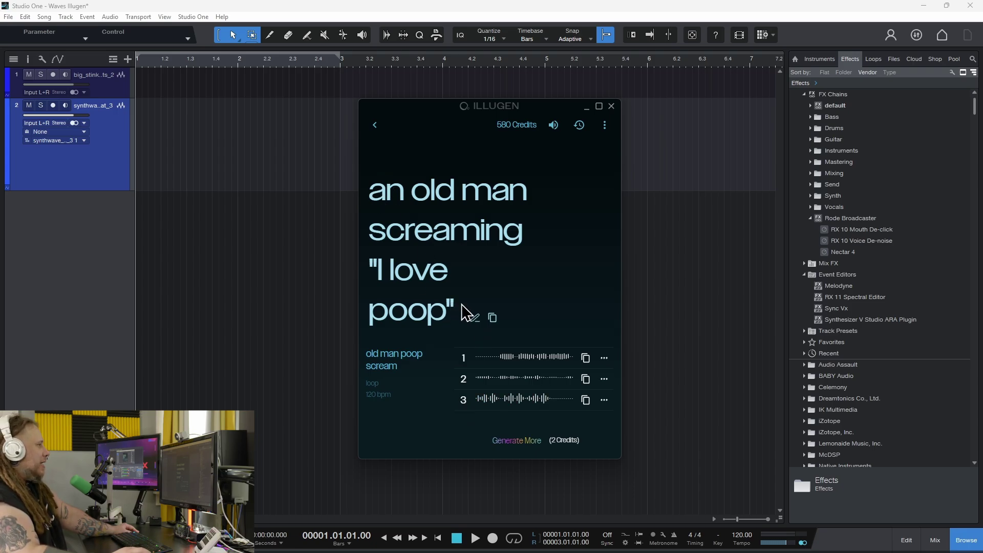
Reopen the prompt for editing and replace the word "poop" with "ice cream"
left_click(473, 317)
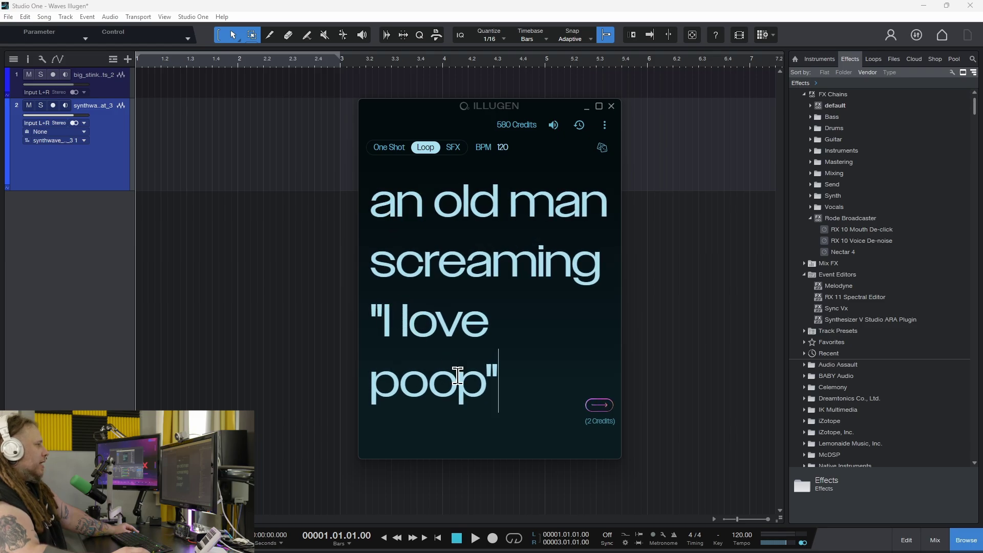
left_click_drag(485, 381, 382, 386)
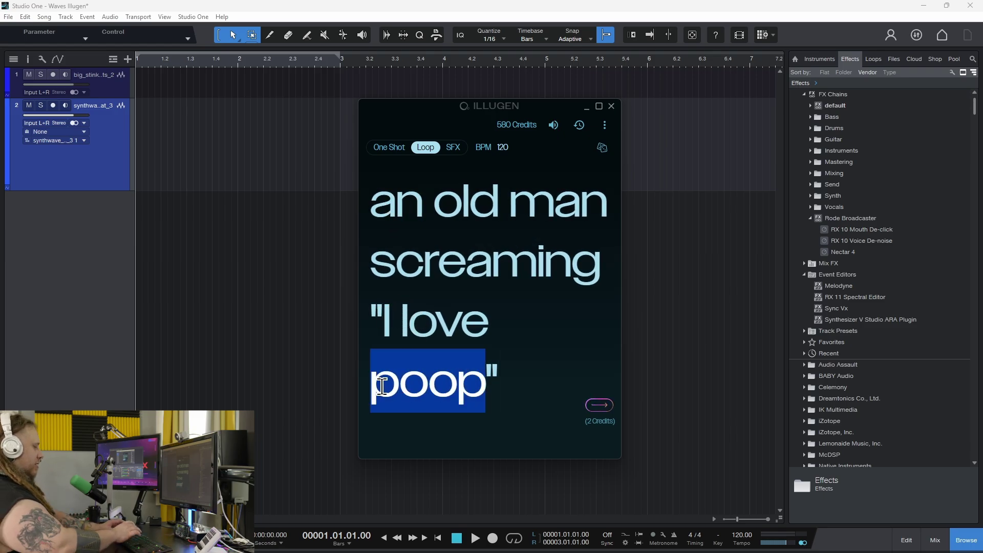
type("ice cream")
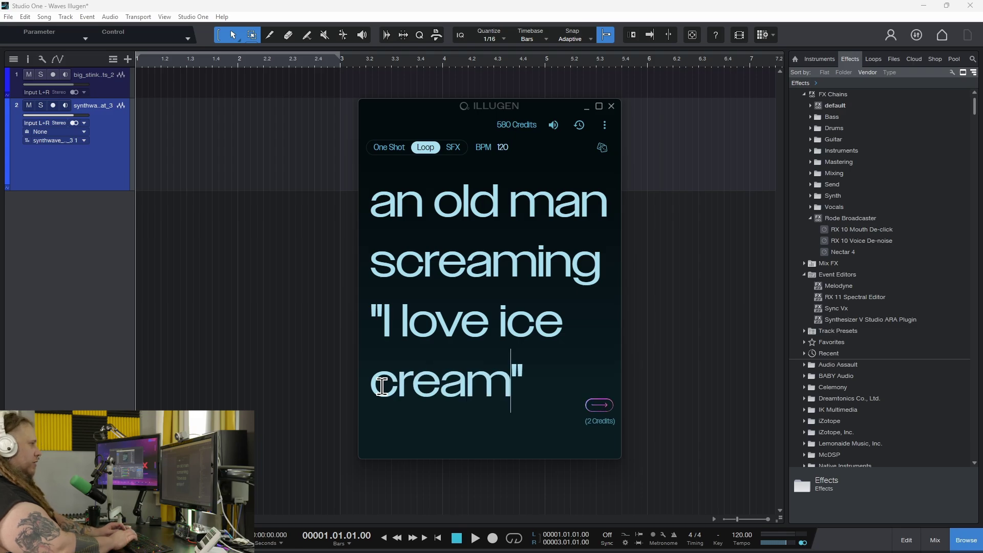
Generate the ice cream loops at 120 BPM, listen to the three variations and return to the prompt editor
key("Return")
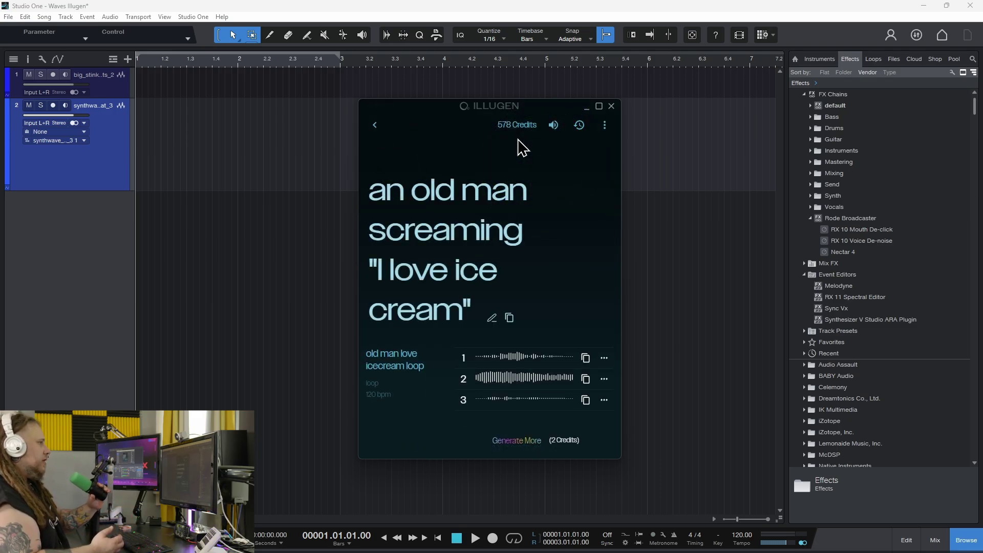
left_click(462, 358)
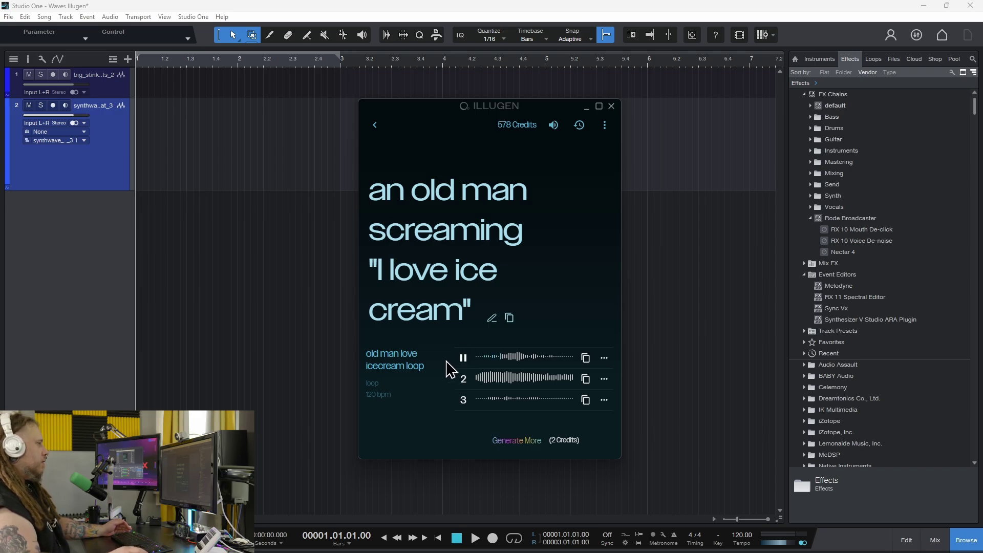
left_click(464, 379)
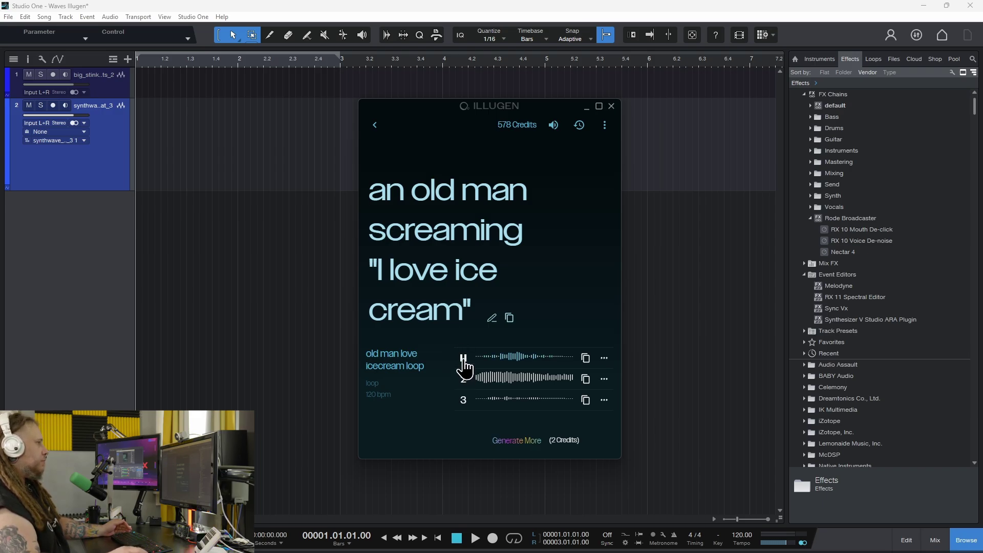
left_click(463, 399)
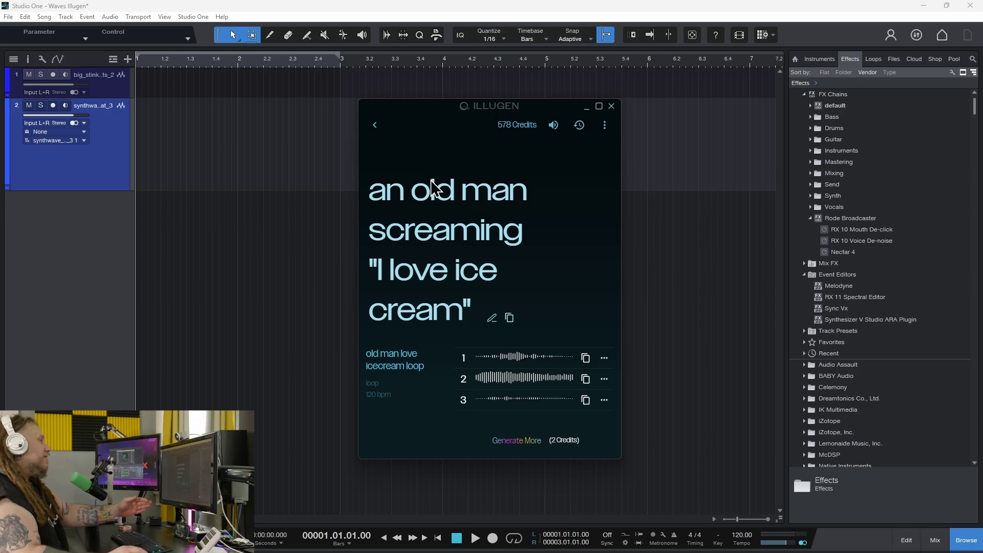
left_click(375, 125)
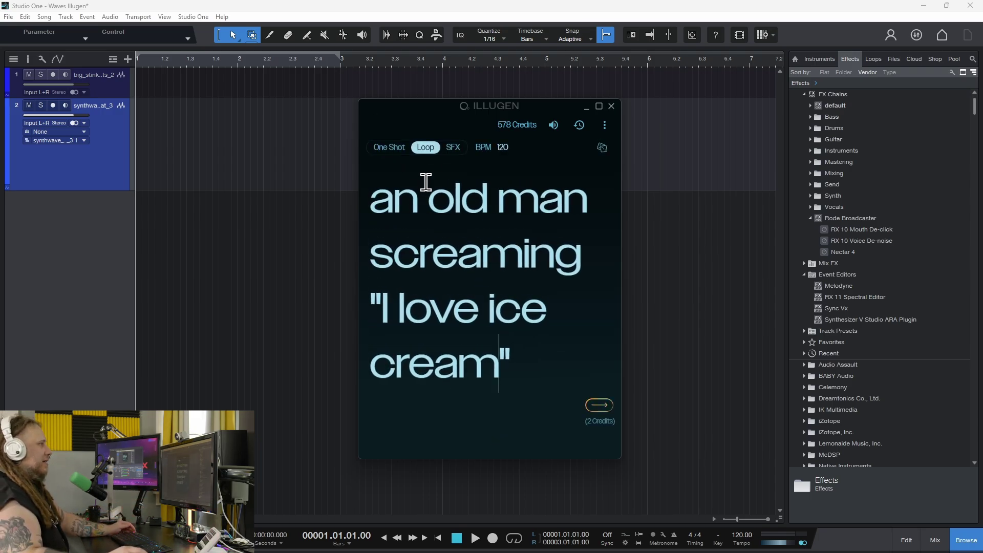
Switch the ice cream prompt to One Shot mode, generate it and listen to the first two variations
left_click(396, 153)
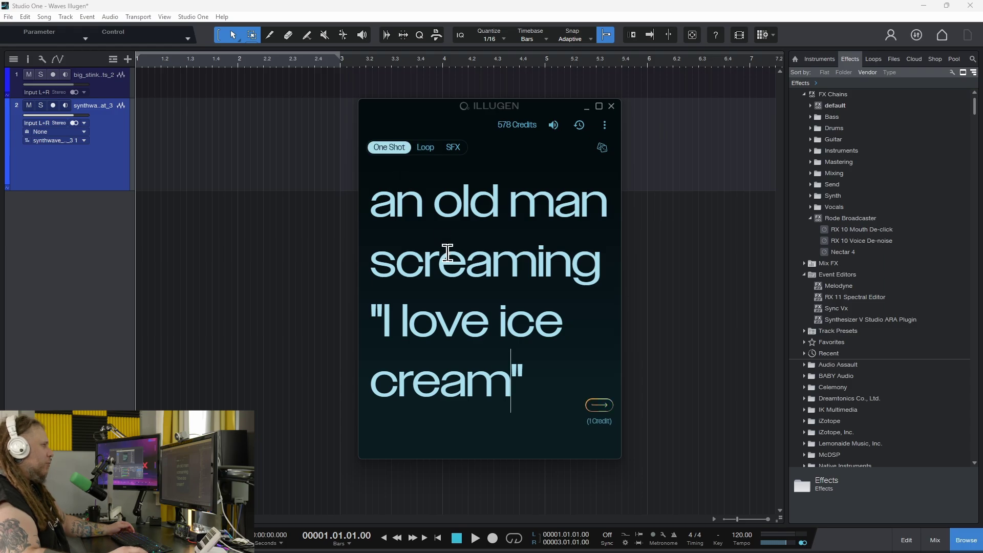
left_click(598, 406)
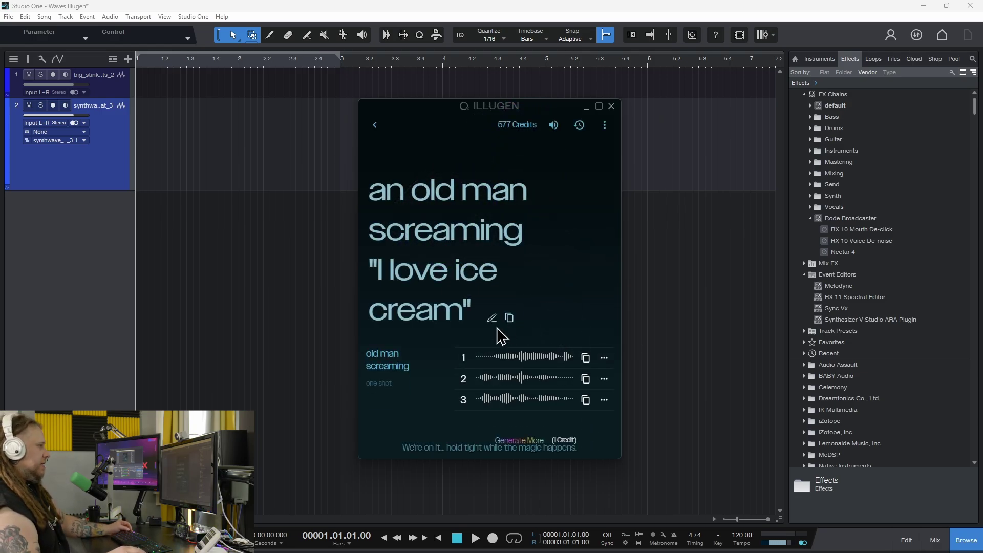
left_click(463, 358)
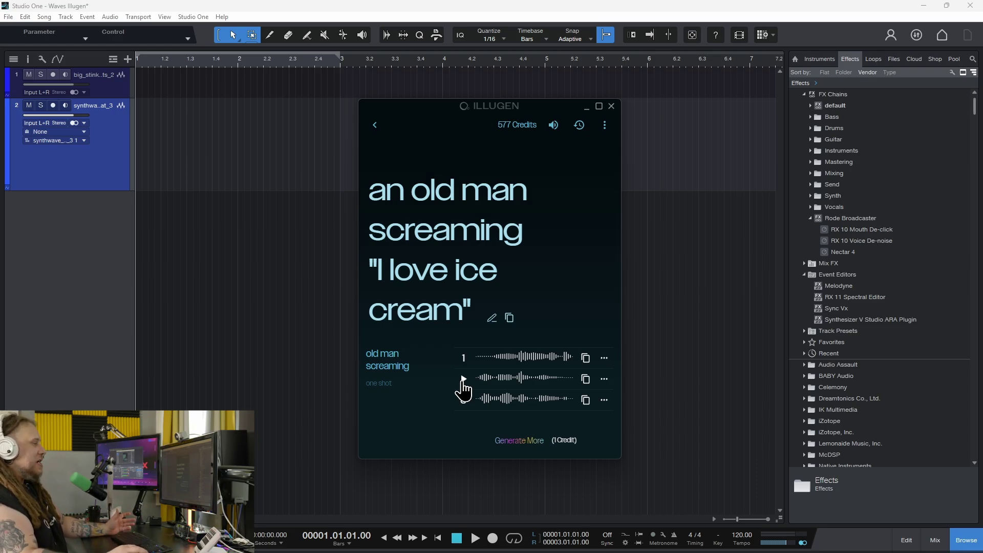
left_click(463, 382)
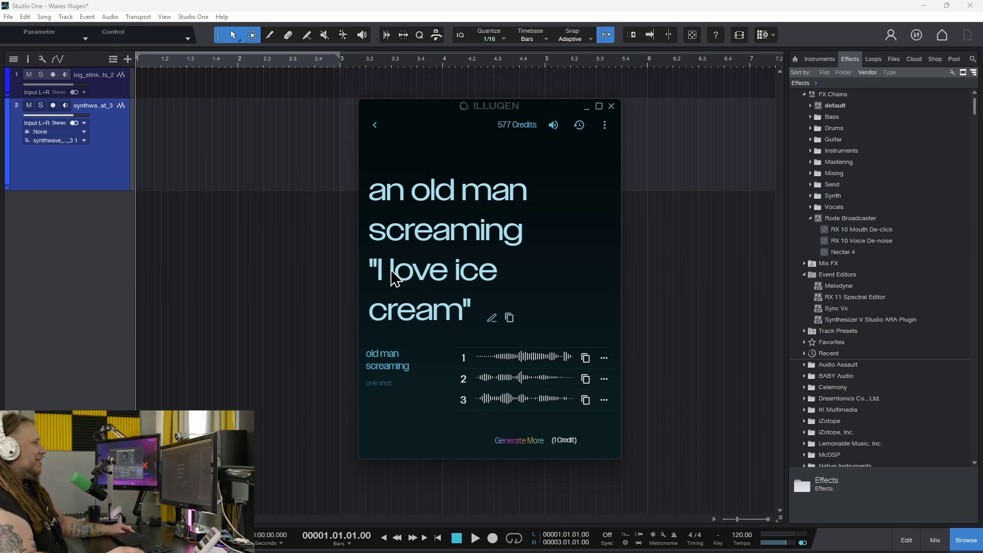
Reopen the prompt for editing and change it to: an old man screaming "I love to poop"
left_click(491, 317)
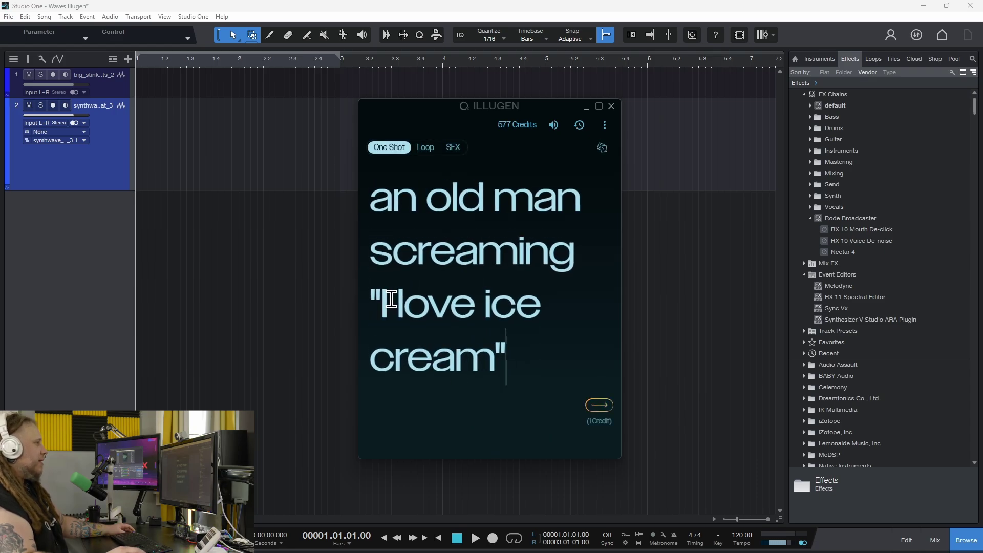
left_click_drag(403, 315, 506, 372)
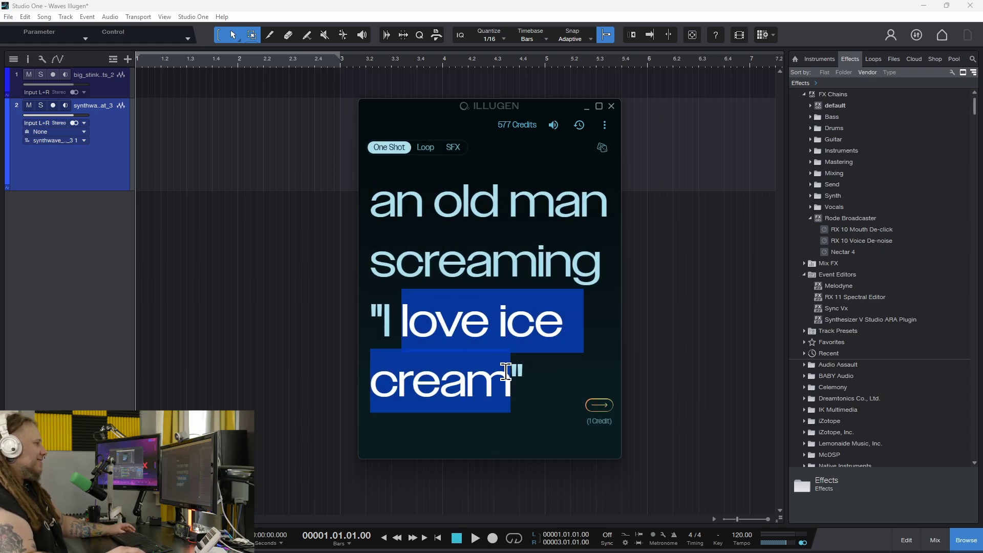
key("BackSpace")
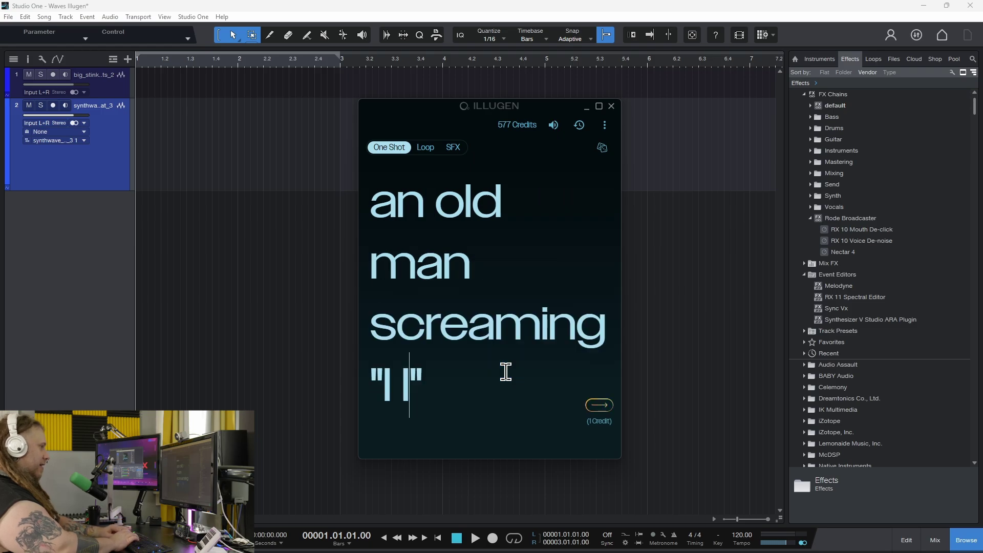
type("lovew t")
key("BackSpace")
key("BackSpace")
key("BackSpace")
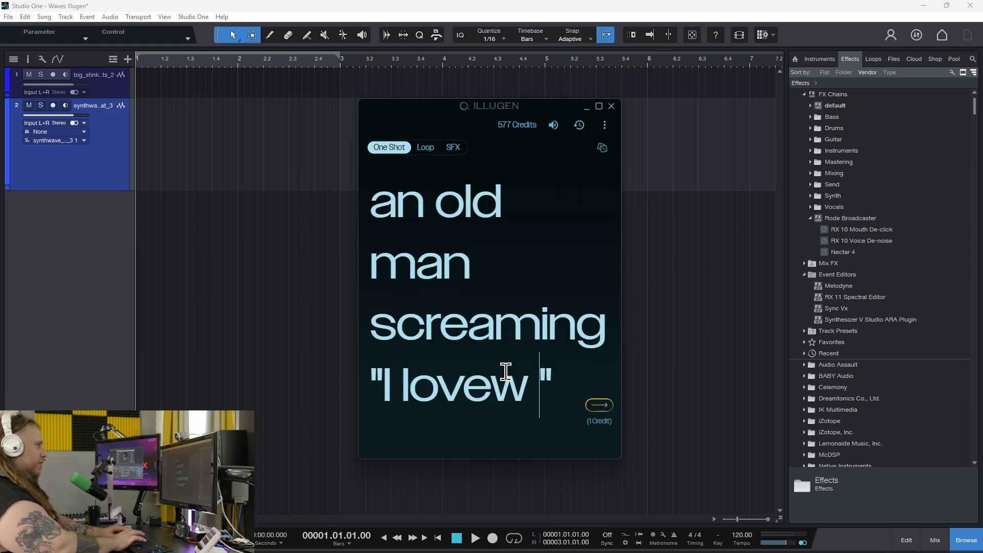
type("to poop")
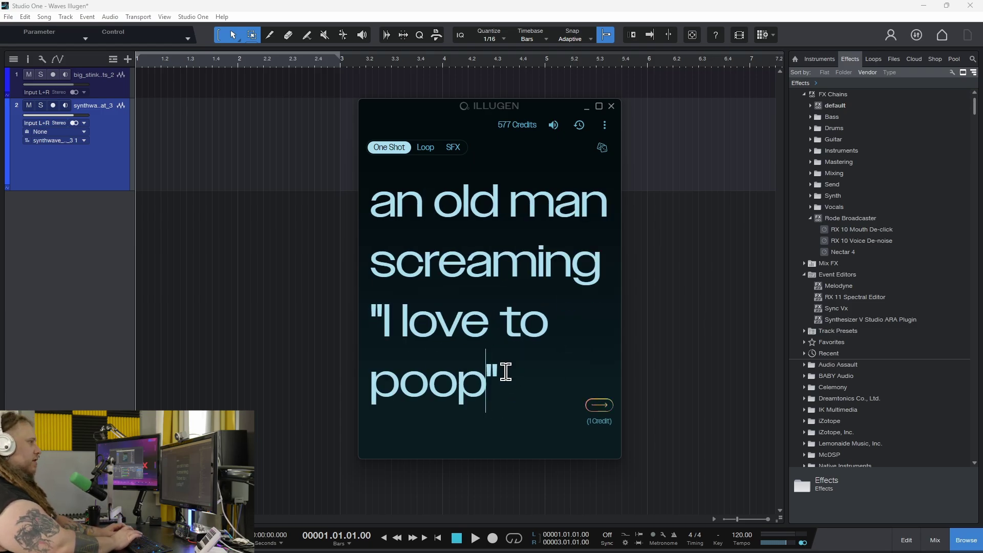
Generate one shots from the "I love to poop" prompt and listen to the second and first variations
left_click(598, 405)
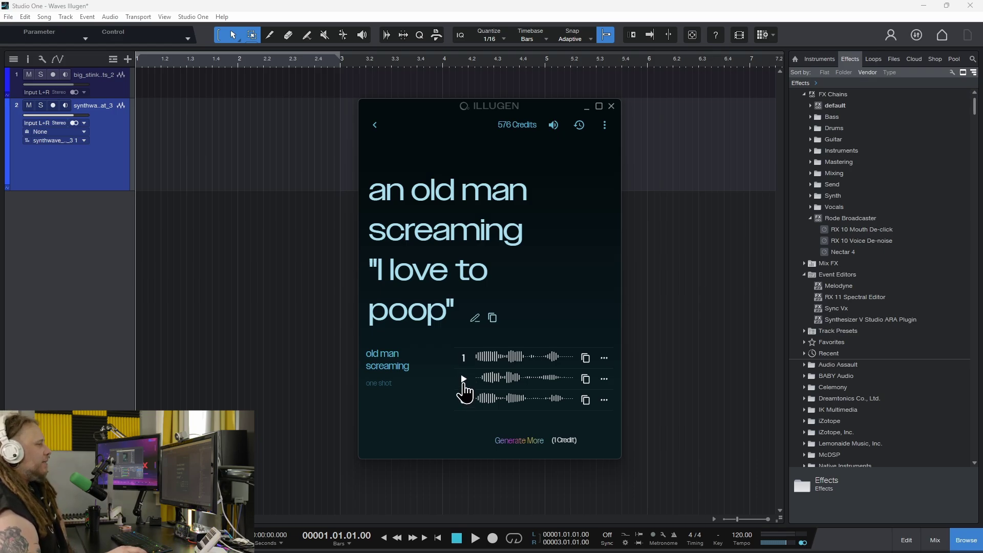
left_click(463, 380)
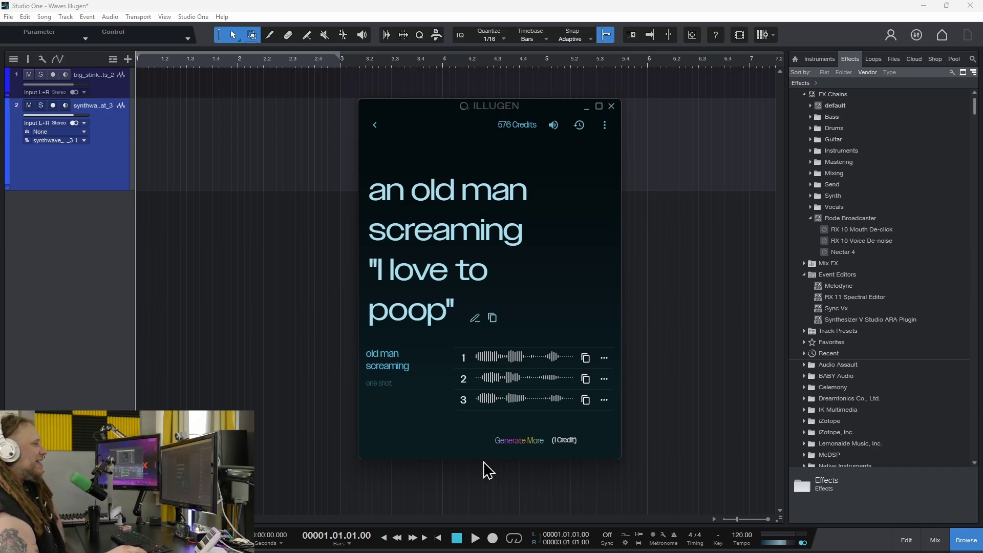
left_click(463, 358)
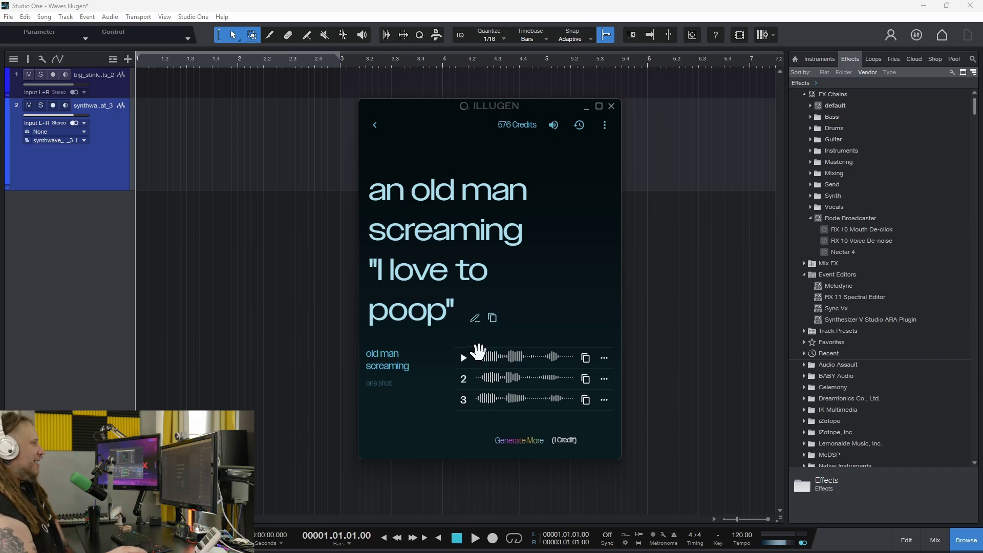
Place the three old man screaming variations end to end on track 2, starting at bar 1
left_click_drag(486, 358, 158, 153)
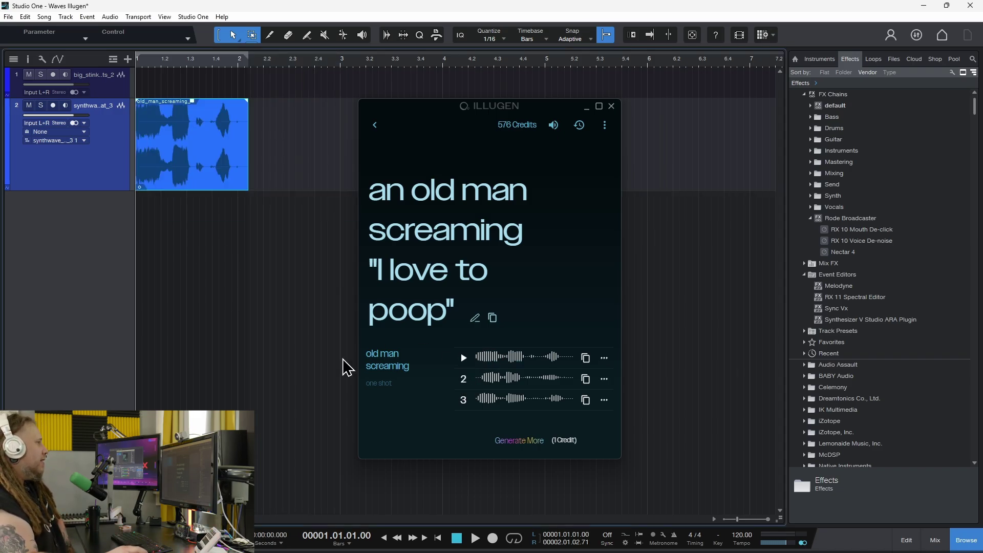
left_click_drag(493, 378, 269, 153)
left_click_drag(446, 100, 595, 129)
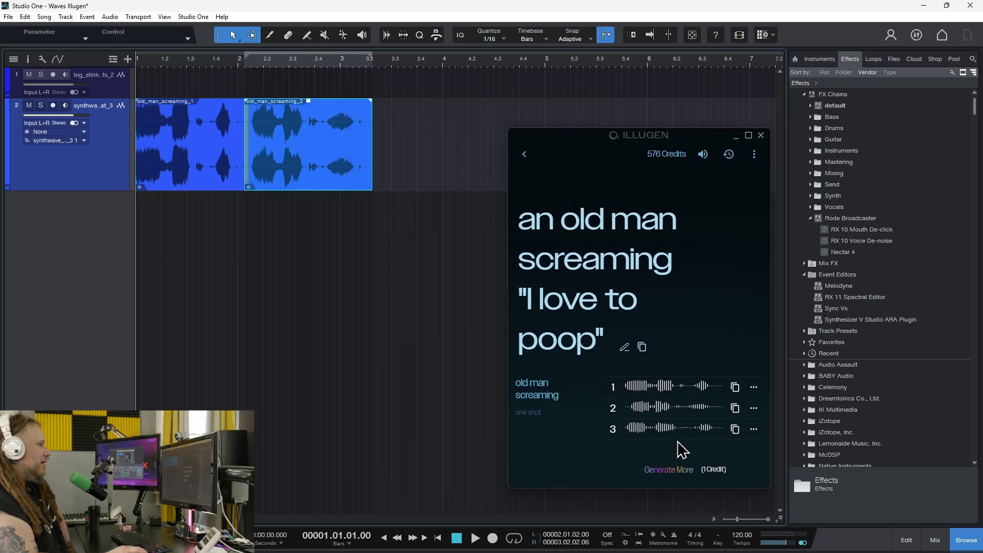
left_click_drag(669, 428, 406, 177)
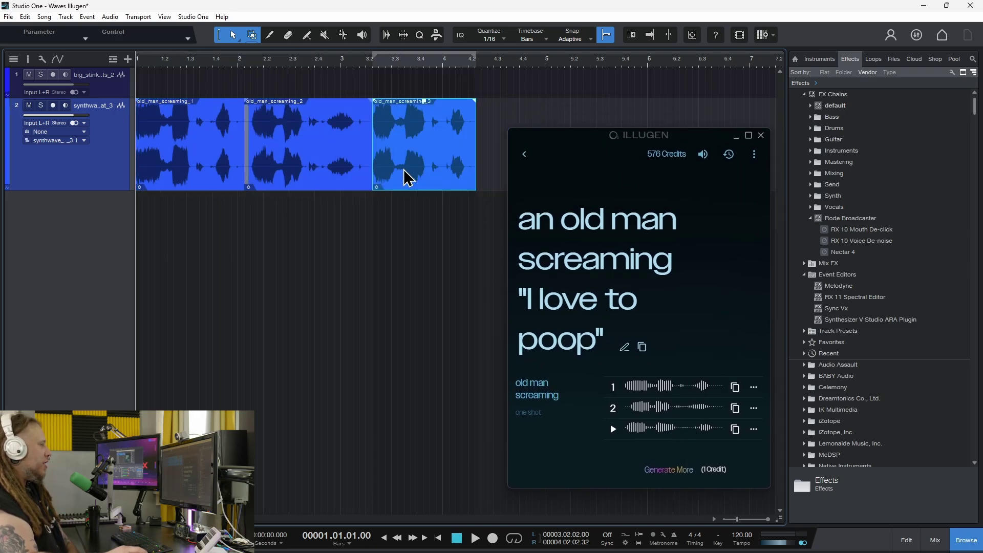
Lower track 2's volume to -9.6 and play the three placed scream clips
left_click(69, 128)
left_click_drag(64, 122, 56, 123)
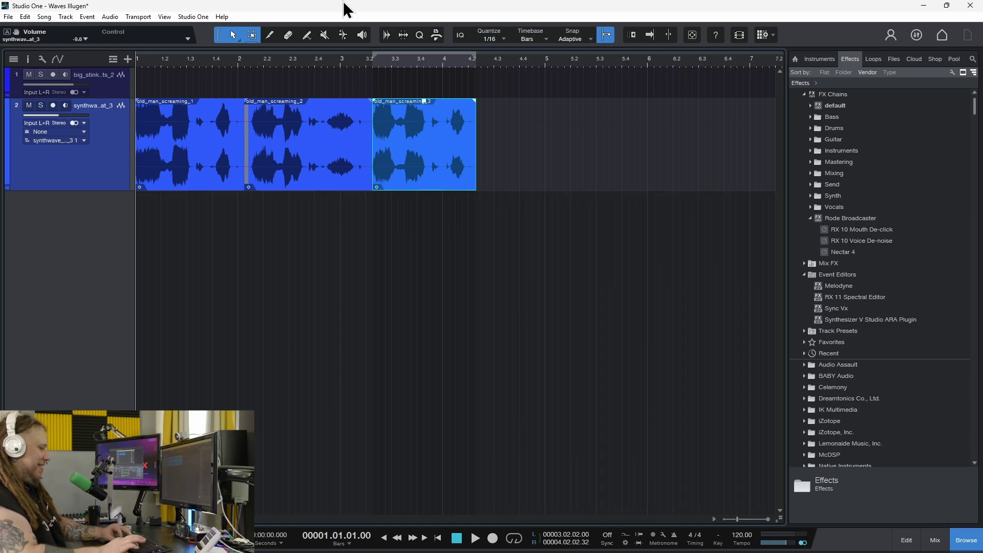
key("space")
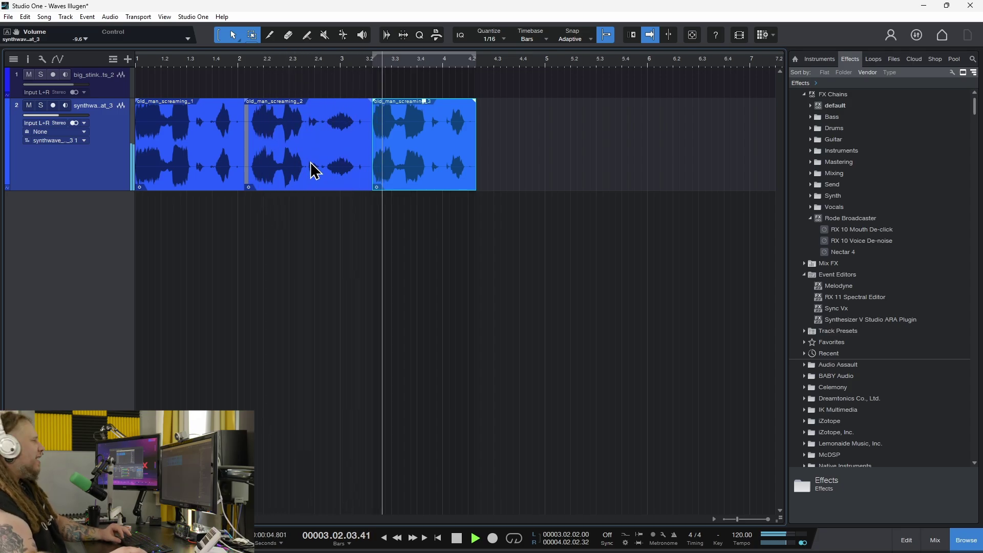
key("space")
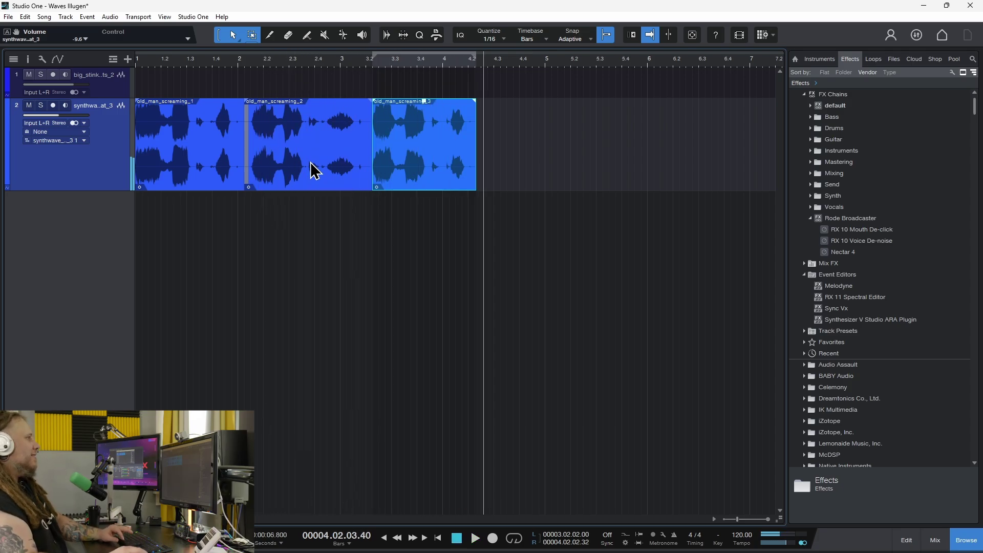
Copy the old_man_screaming_1 clip to directly after the third clip and play the sequence from the start
left_click_drag(180, 162, 523, 144)
key("p")
left_click(399, 67)
key("Home")
key("space")
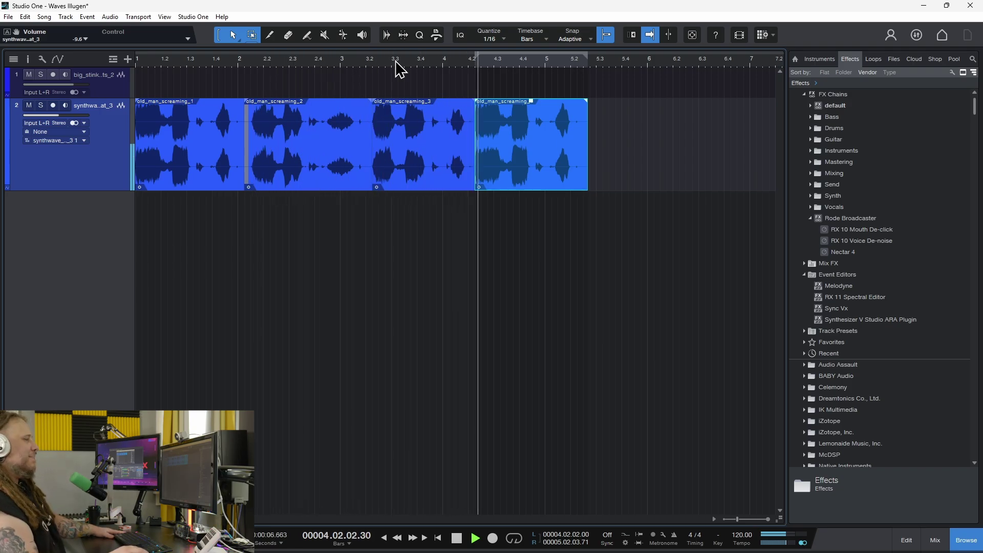
key("space")
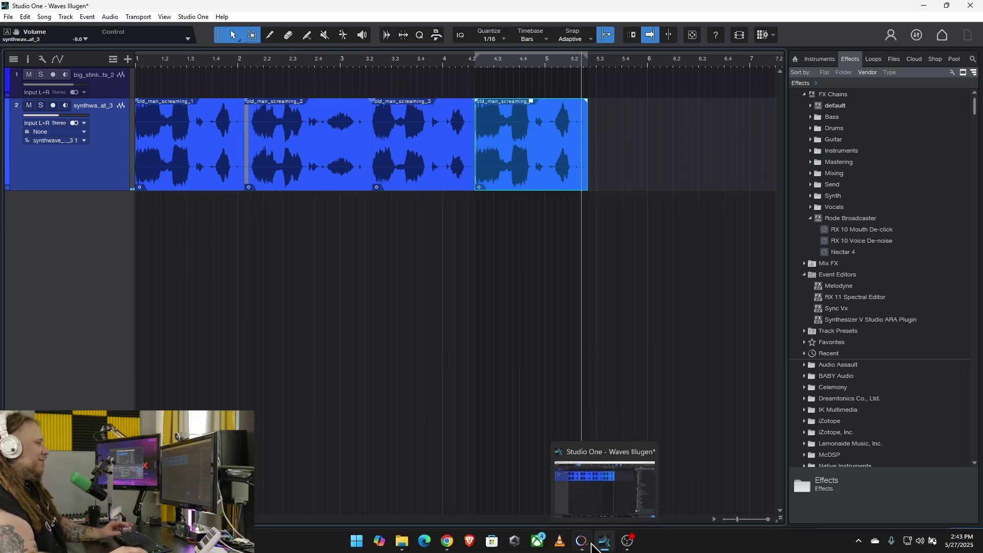
Return to ILLUGEN, switch to Loop mode and replace the prompt with: a haunting female vocal crying out in hopelessness
left_click(582, 545)
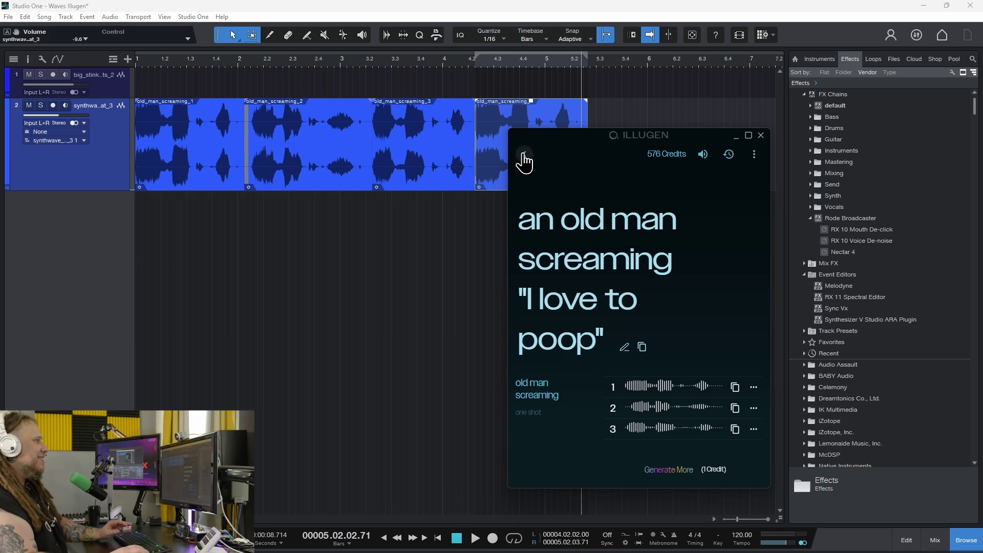
left_click(623, 347)
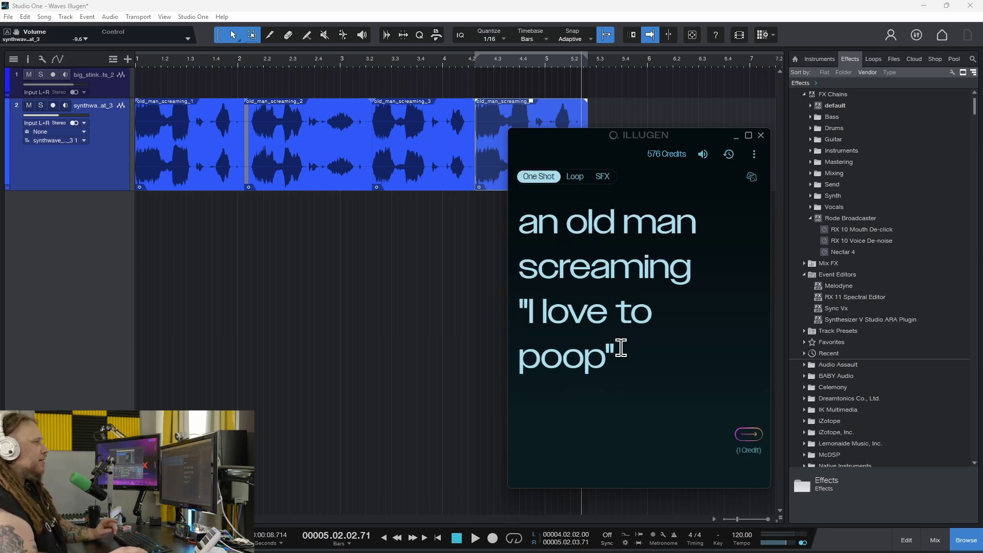
left_click(575, 178)
left_click_drag(520, 231, 708, 420)
key("BackSpace")
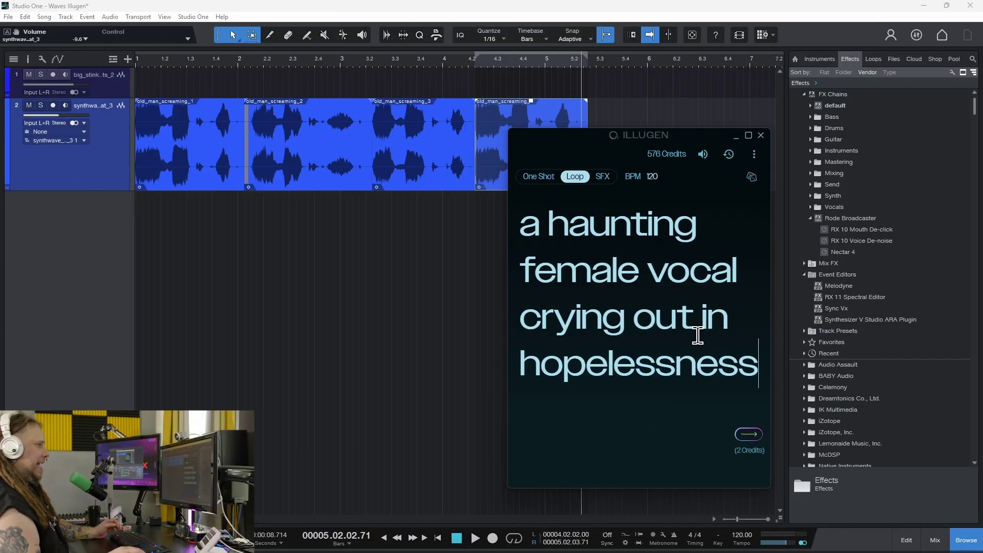
Set the BPM to Auto, generate the haunting female vocal loops and listen to the three variations
mouse_move(647, 191)
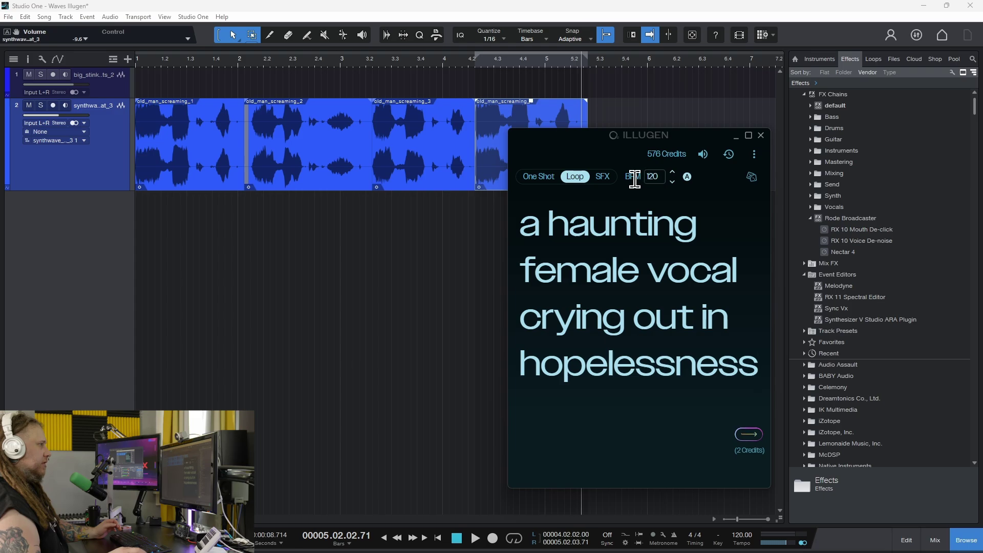
left_click(686, 177)
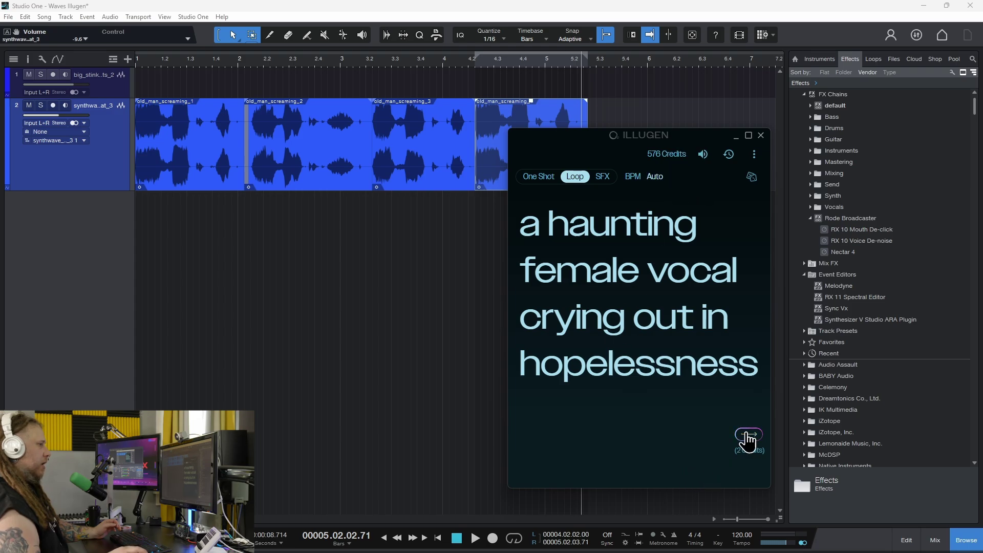
left_click(749, 434)
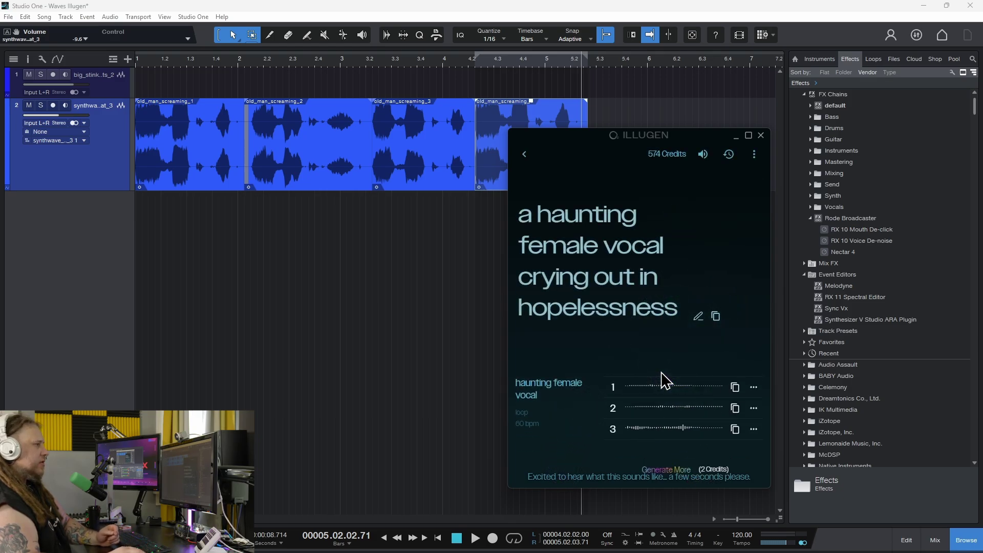
left_click(612, 388)
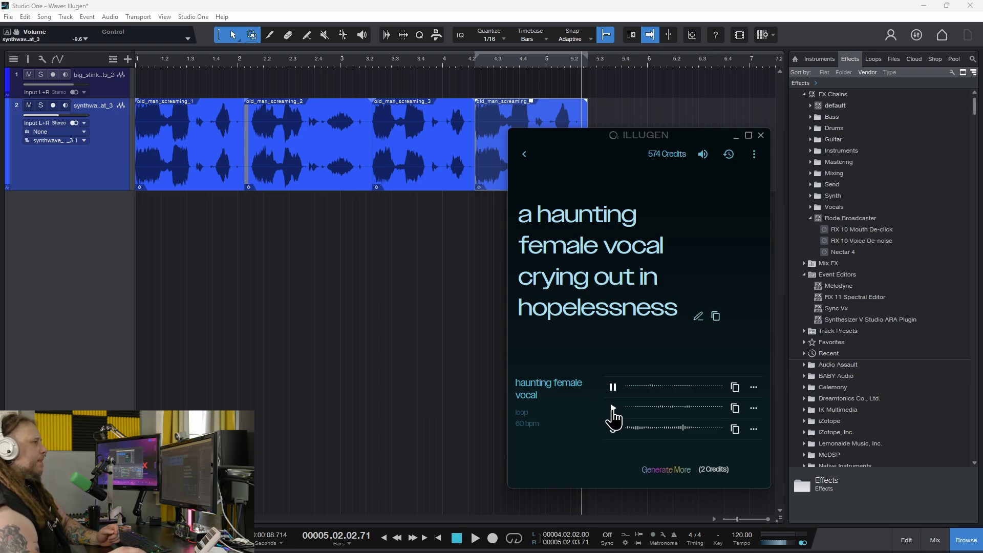
left_click(611, 409)
left_click(613, 429)
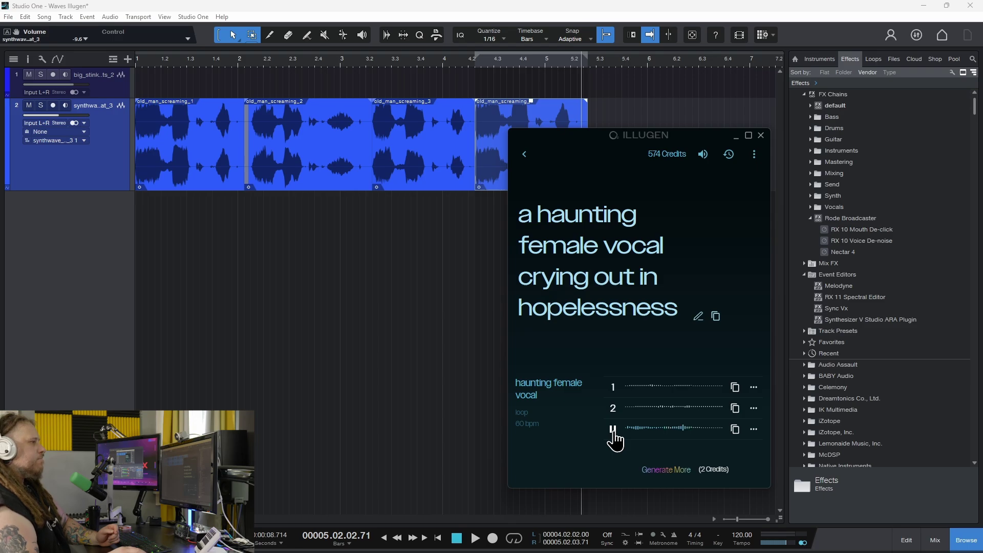
left_click(613, 429)
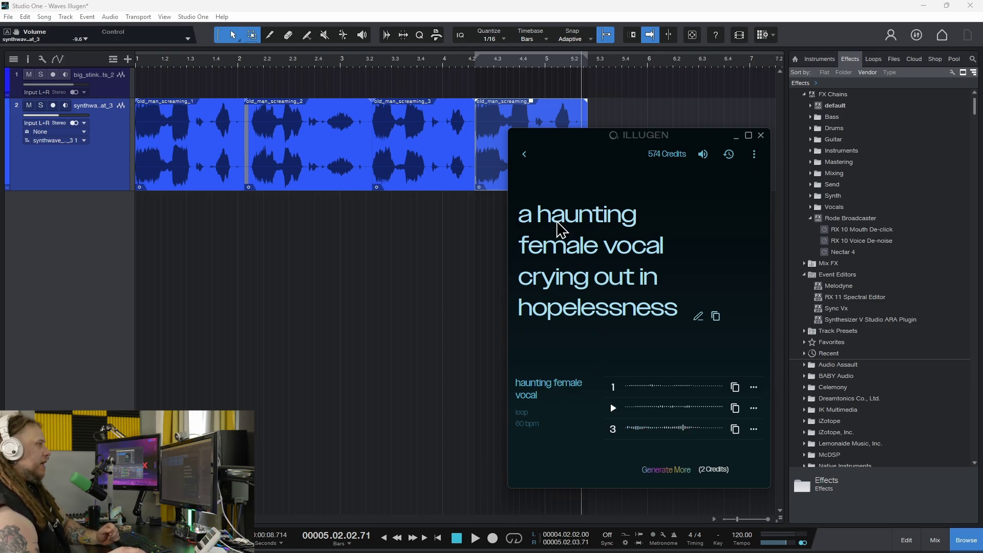
Replace the loop prompt with: changing a tire and getting dirt under your nails
left_click(697, 315)
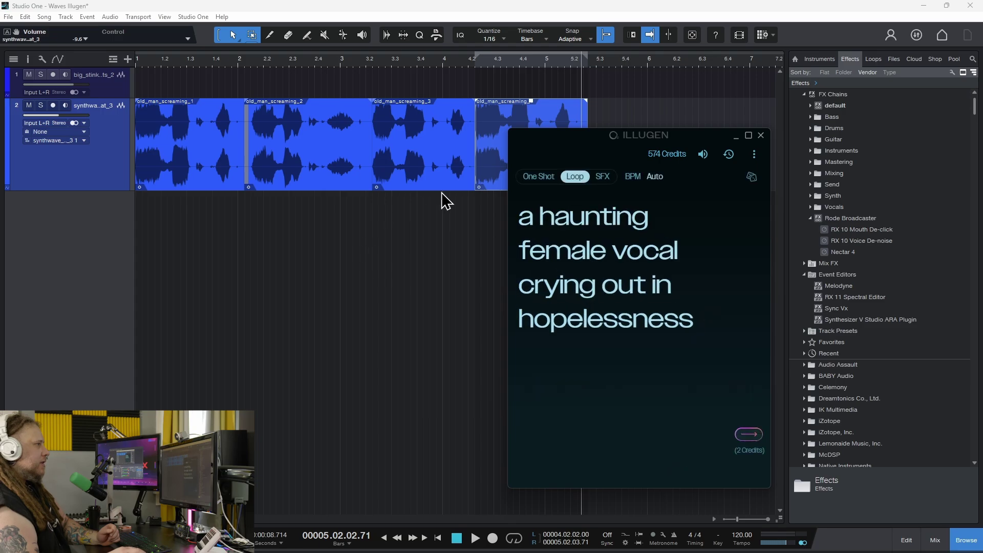
left_click_drag(523, 221, 772, 330)
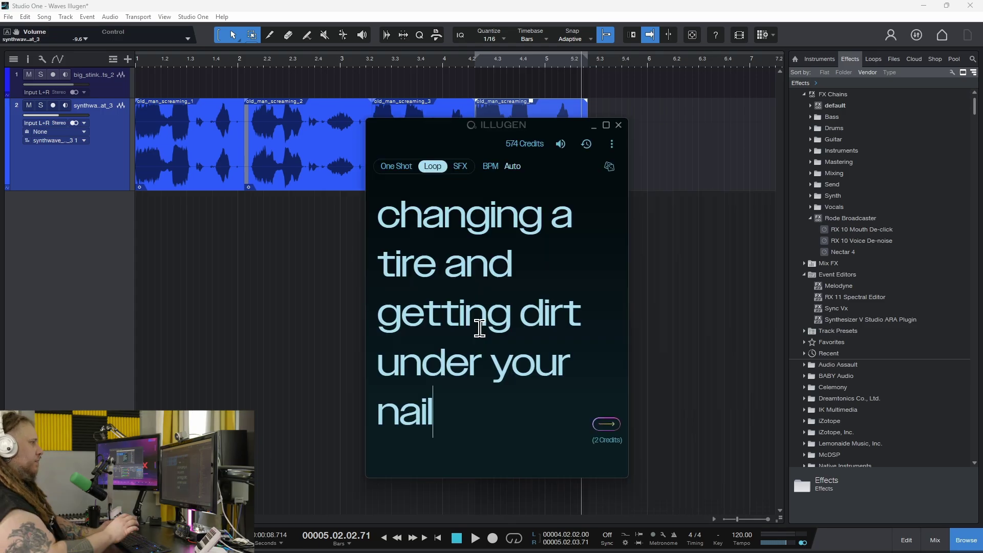
type("s")
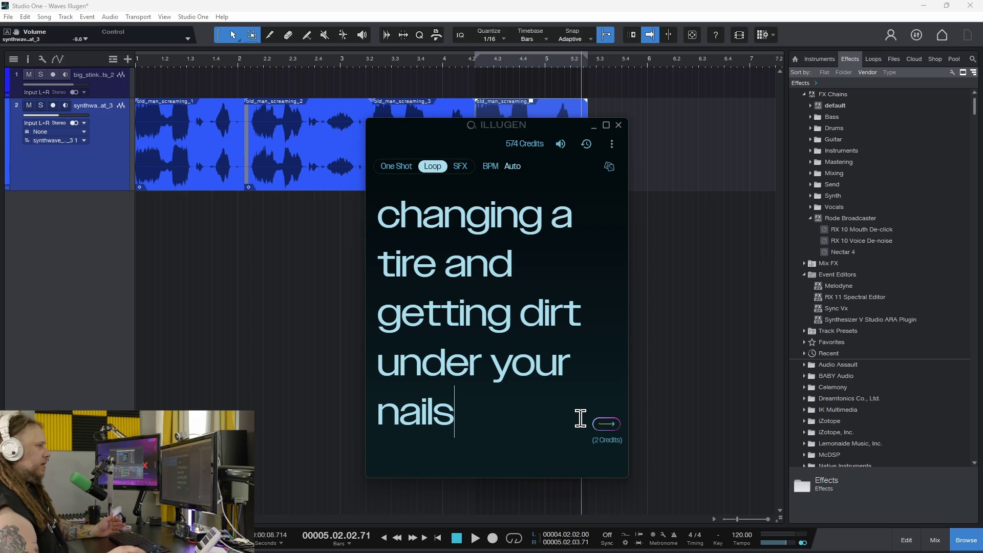
Generate loops from the tire-changing prompt with Auto BPM and listen to the three variations
left_click(613, 430)
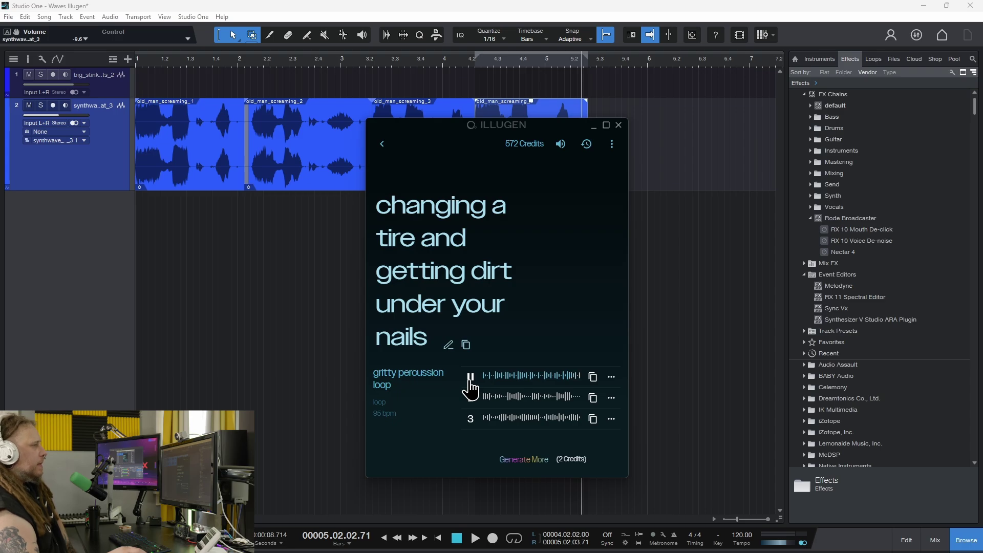
left_click(469, 377)
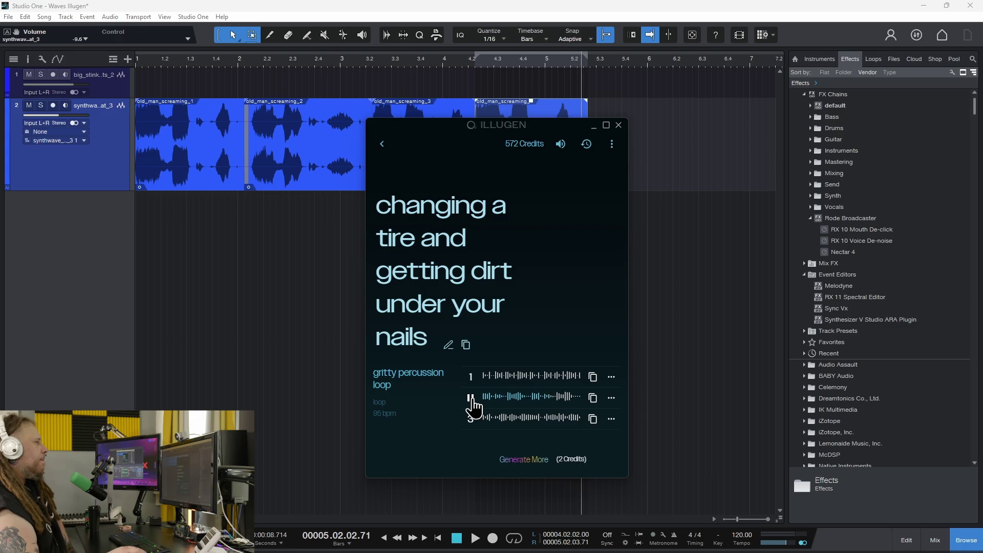
left_click(470, 398)
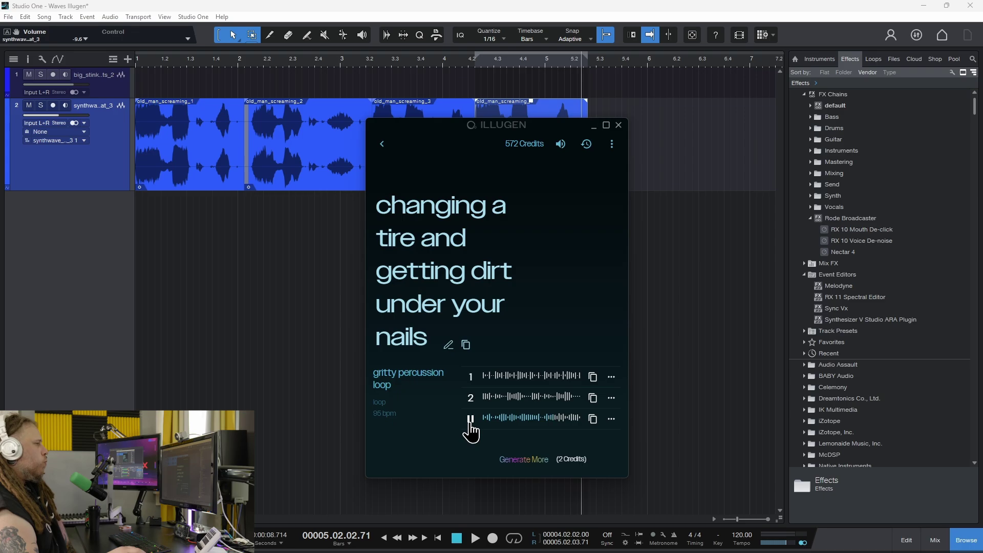
Replace the loop prompt with: singing angels, with awe and conviction, generate it with Auto BPM and listen to the three variations
left_click(470, 422)
left_click(406, 212)
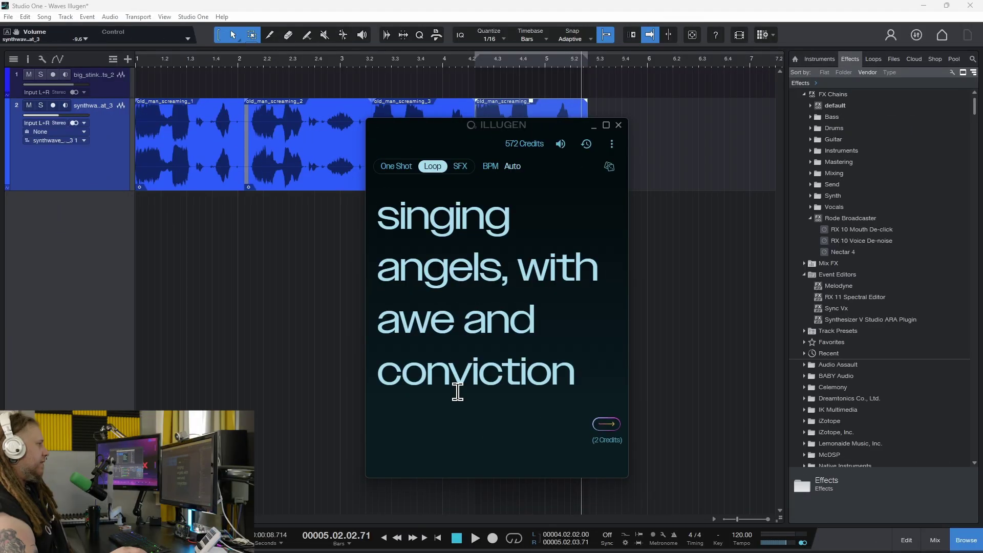
left_click(605, 425)
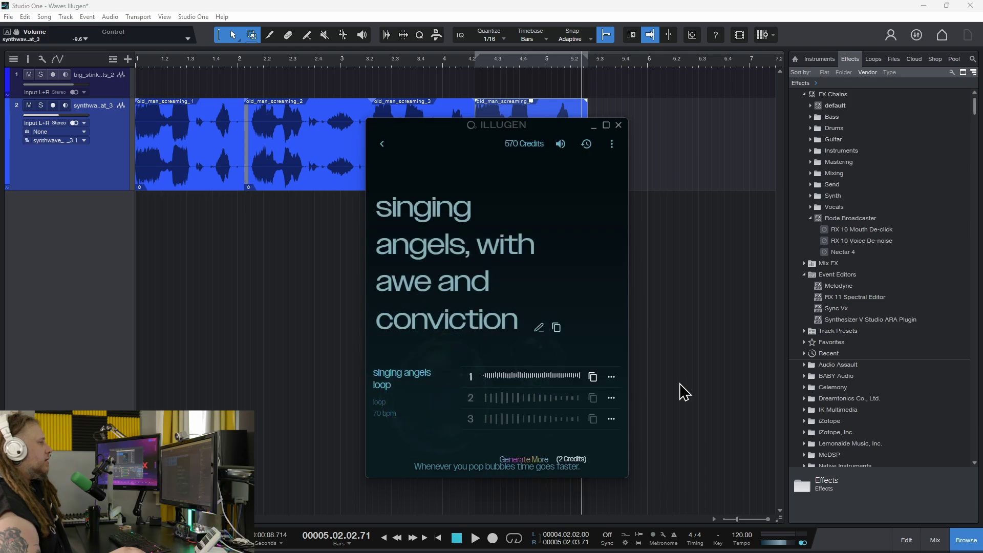
left_click(470, 378)
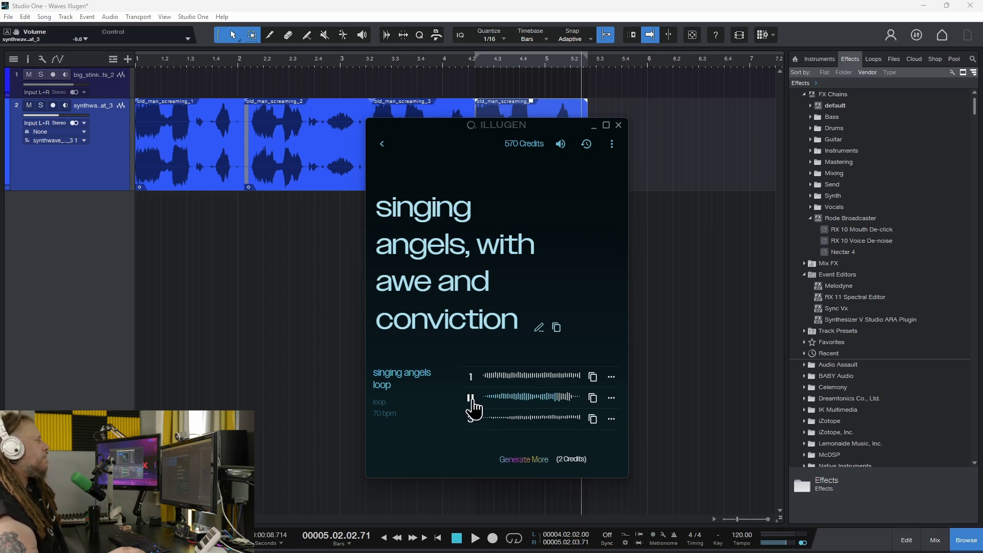
left_click(471, 418)
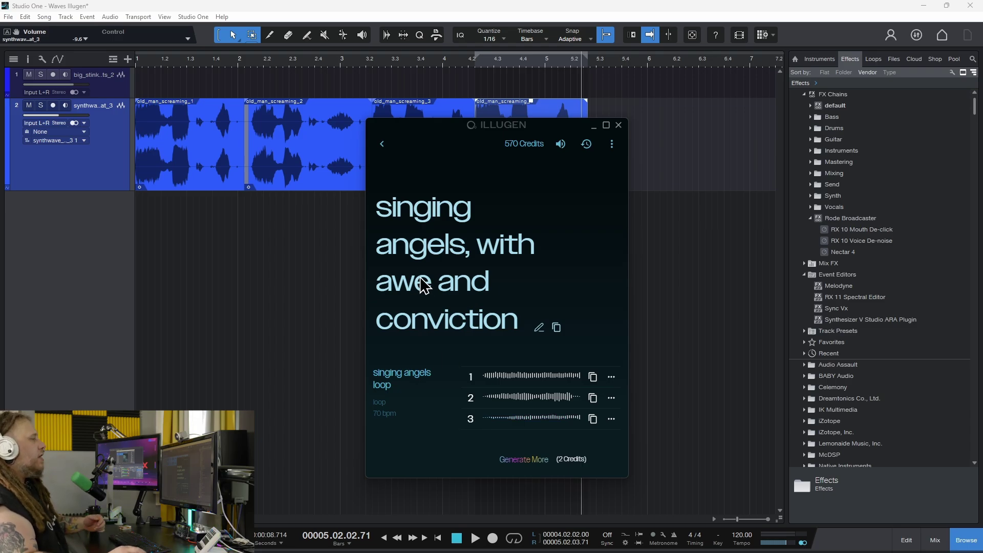
Clear the singing angels prompt and cycle random prompt suggestions until "Deep house dreamy song starter." is loaded
left_click(539, 327)
left_click_drag(384, 219, 586, 378)
key("BackSpace")
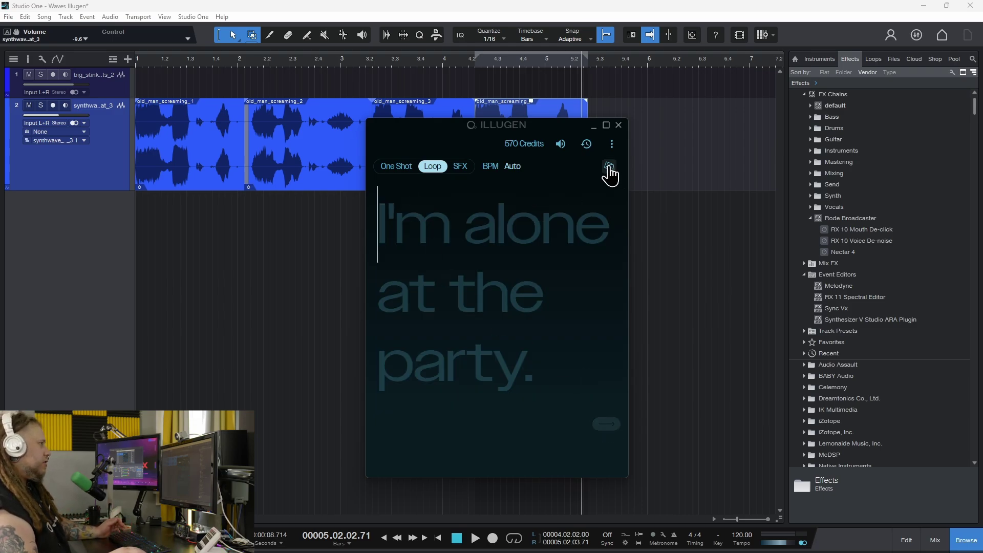
left_click(609, 167)
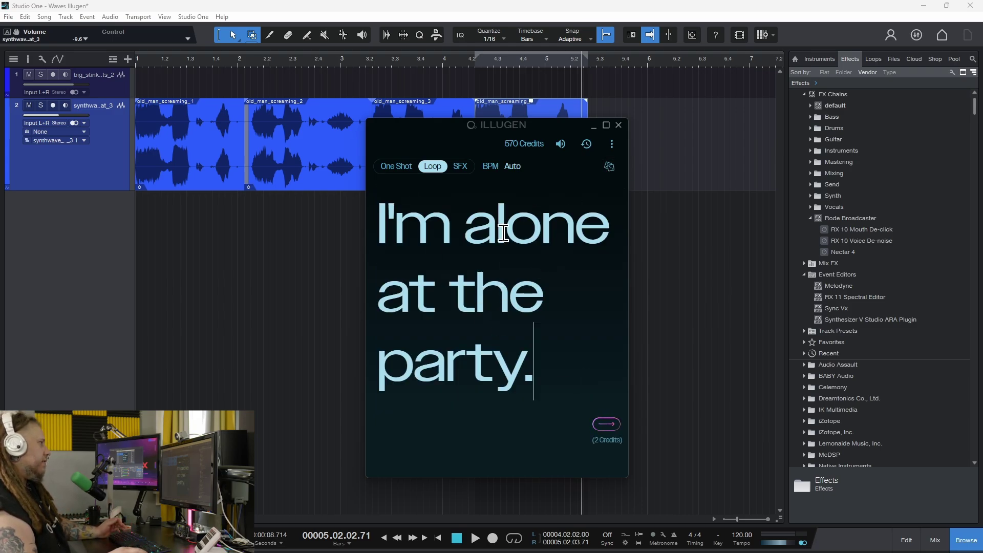
left_click(609, 167)
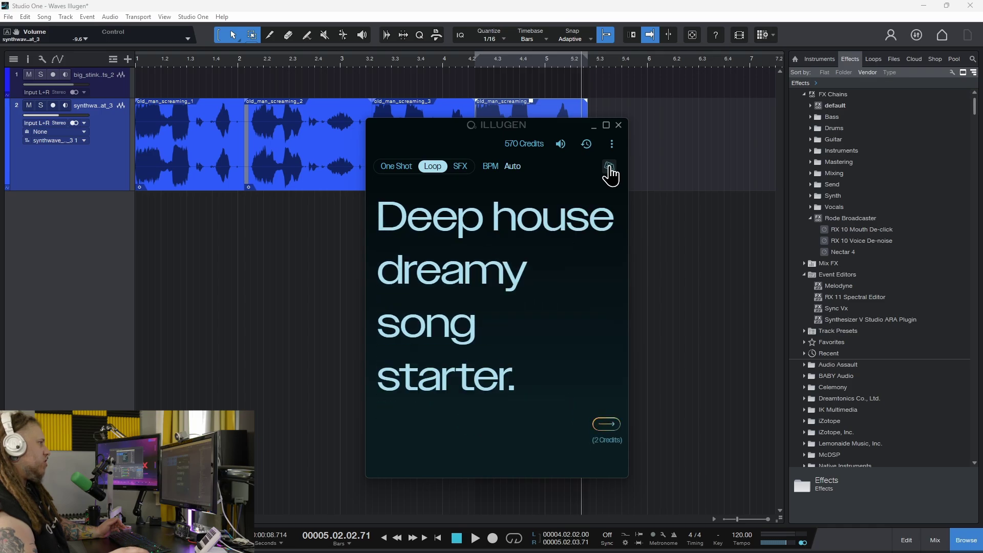
Generate loops from the deep house prompt with Auto BPM and listen to the three variations
left_click(607, 425)
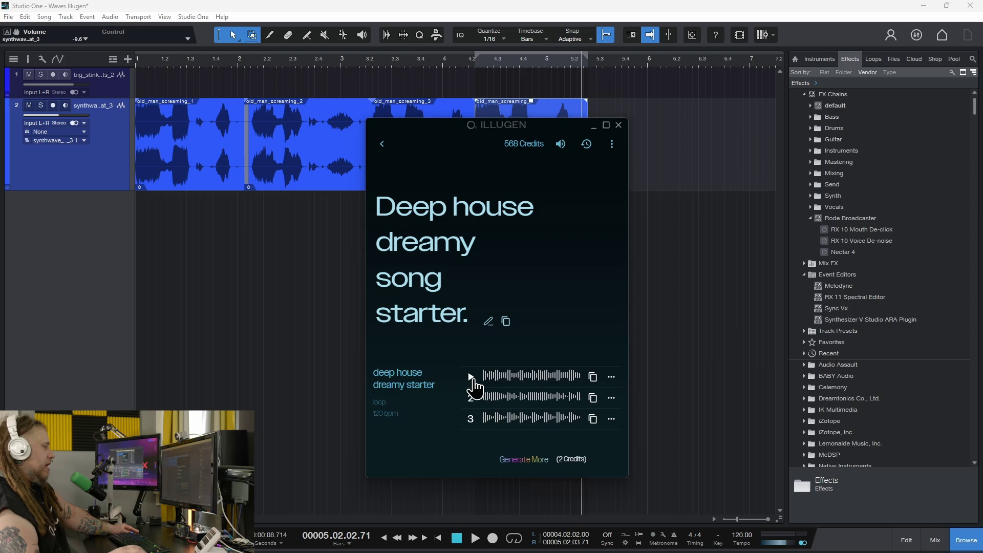
left_click(471, 378)
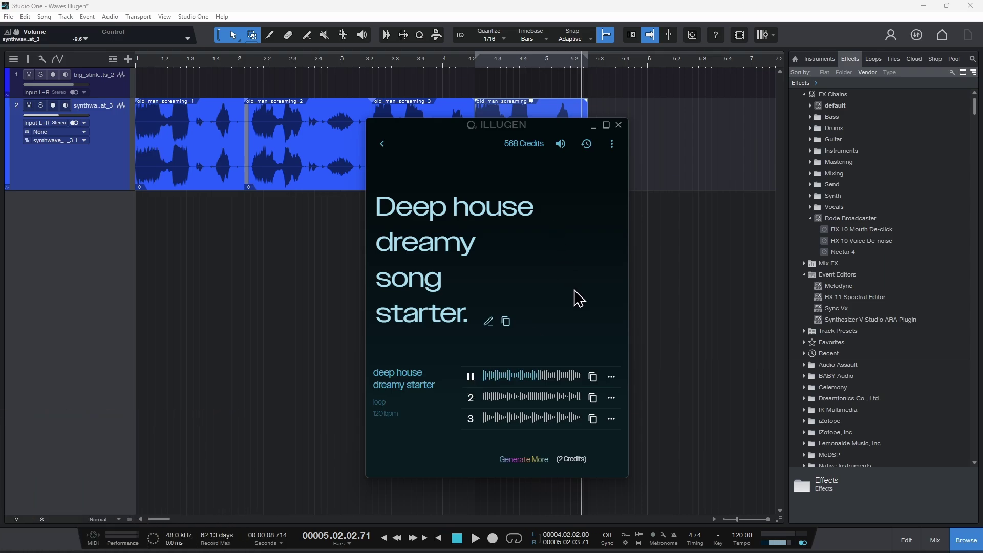
left_click(468, 396)
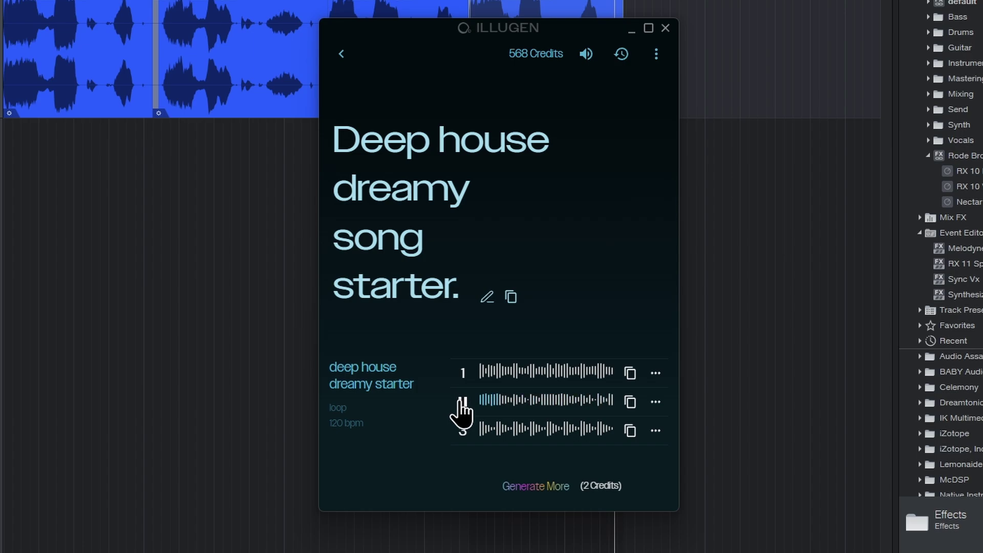
left_click(463, 402)
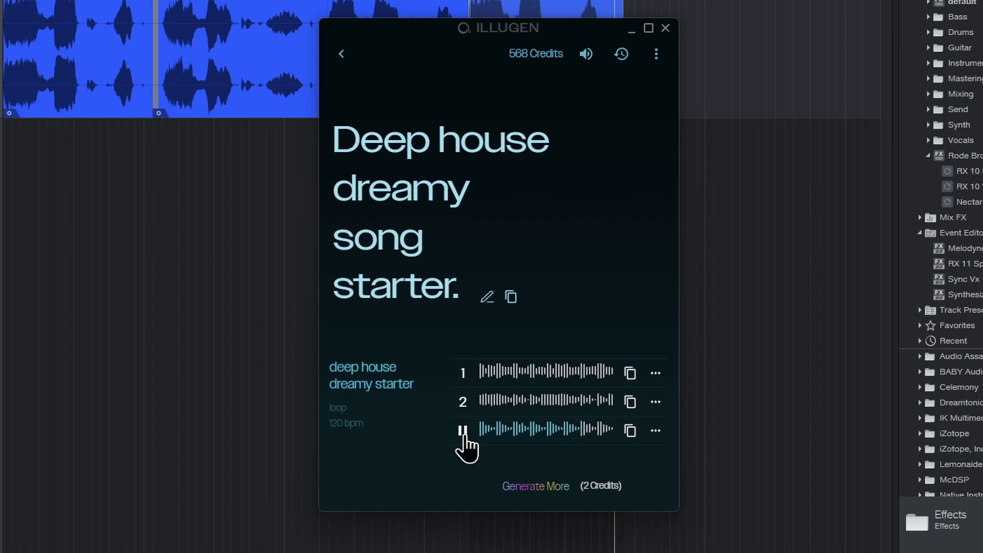
left_click(462, 431)
Replace the loop prompt with: a blues drum track with a sick beat
left_click(487, 297)
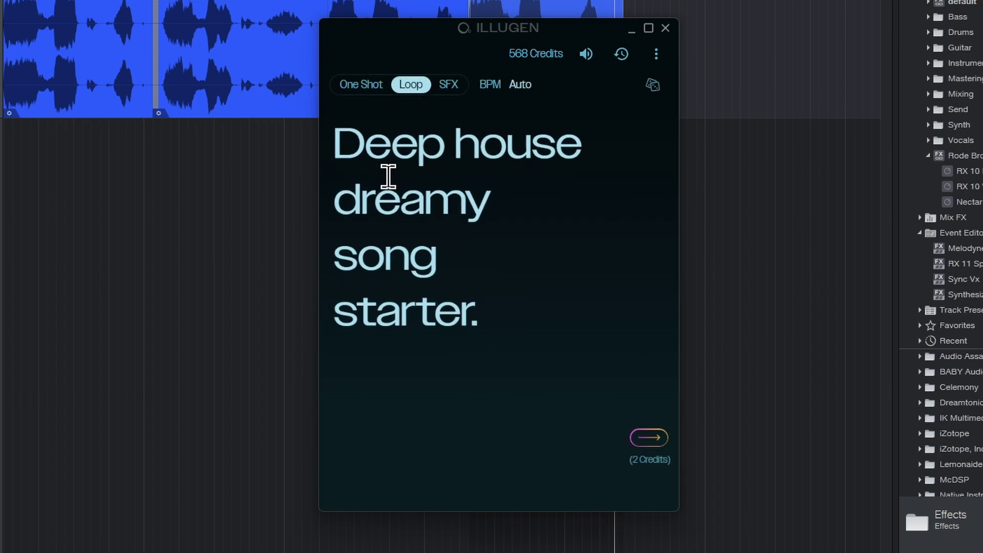
left_click_drag(347, 156, 559, 366)
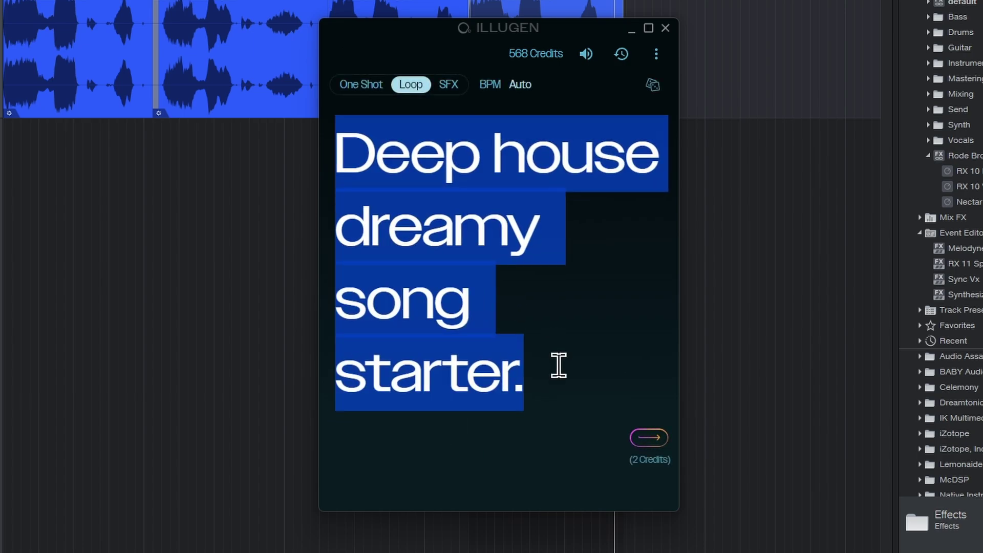
type("a blues drum track with a sick beat")
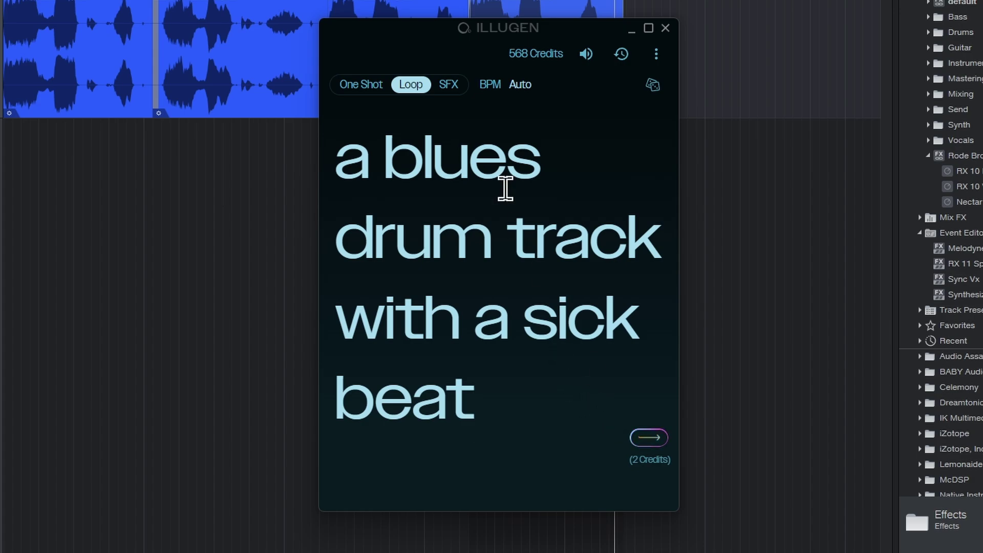
Set the BPM to 120, generate the blues drum loops and listen to the results
left_click(519, 85)
left_click(653, 439)
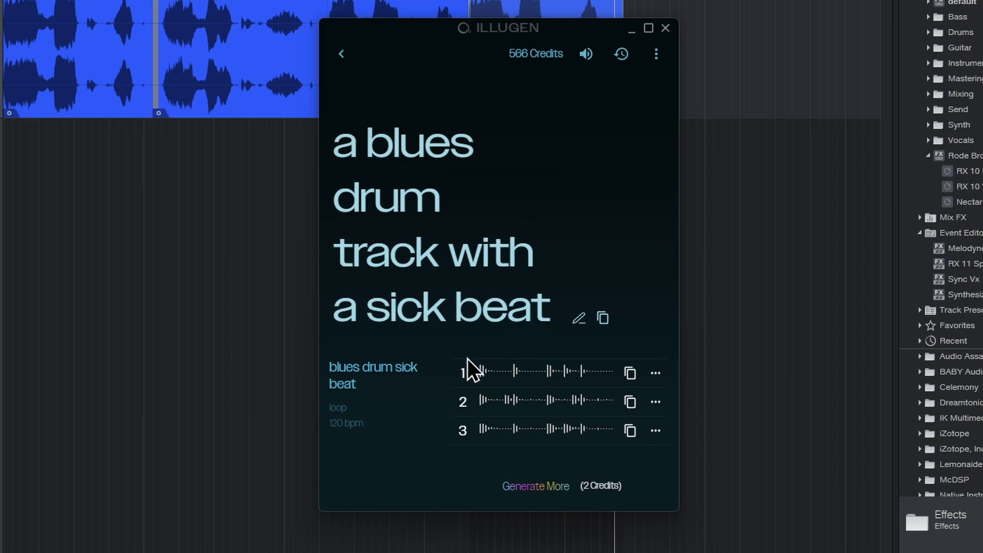
left_click(462, 373)
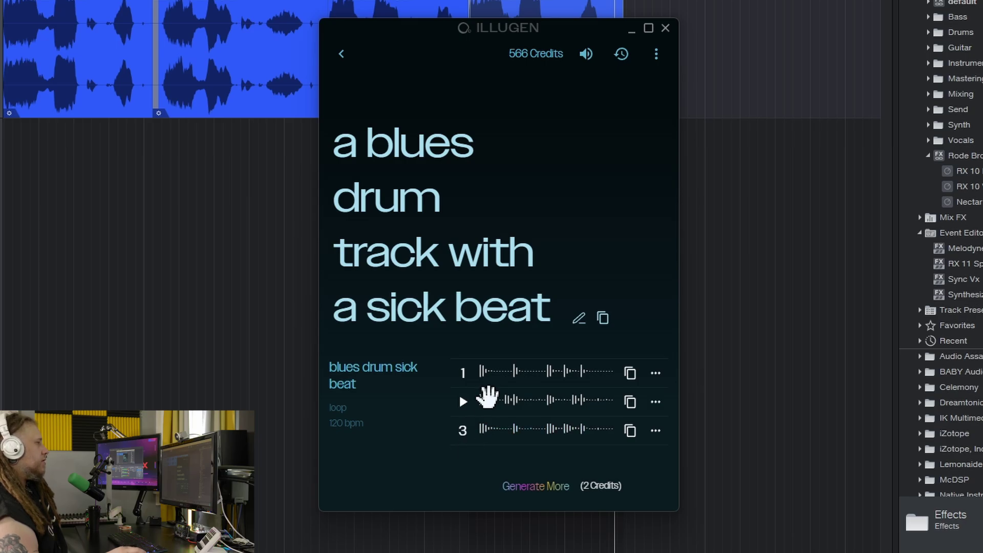
Place the second blues drum variation on a new Studio One track at bar 1 and play it with the screaming clips
left_click_drag(515, 401, 157, 163)
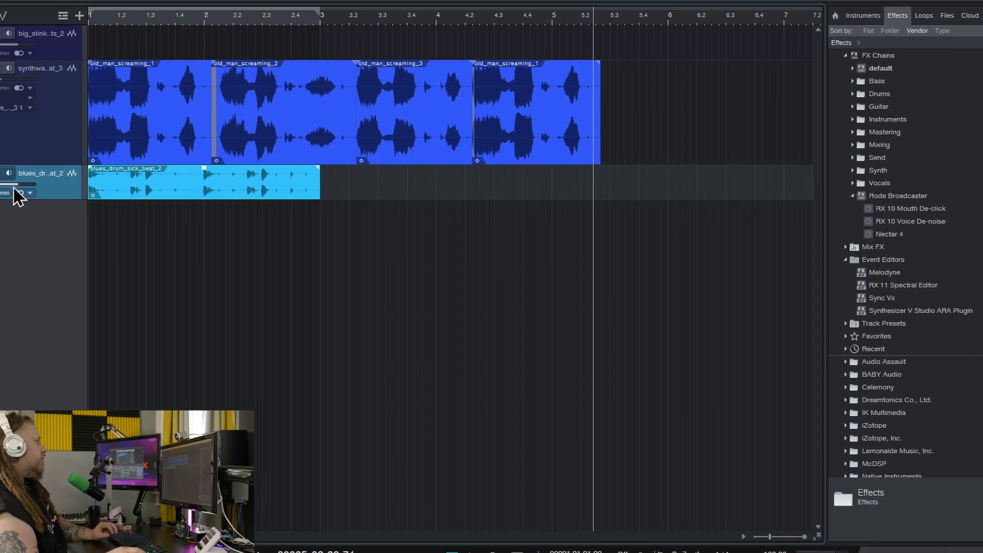
key("space")
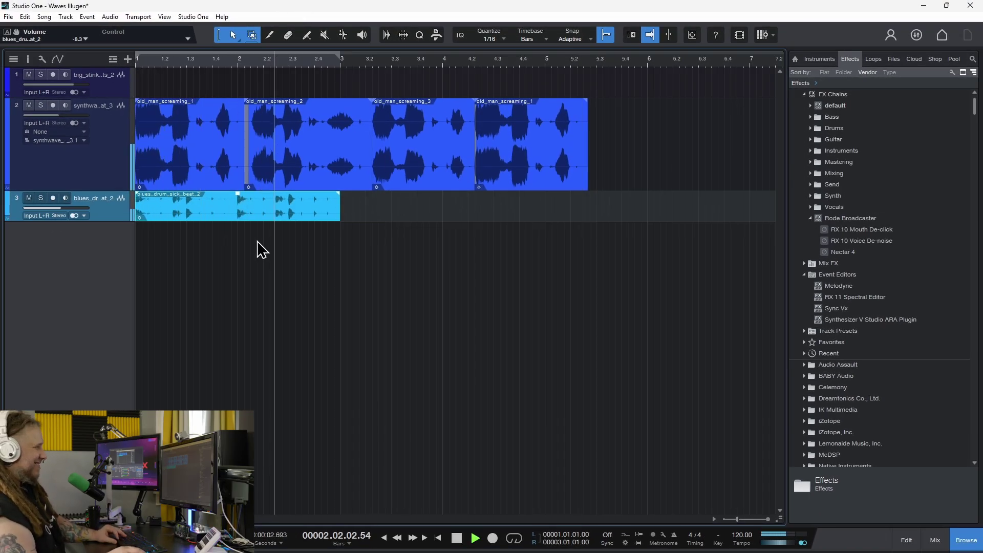
key("space")
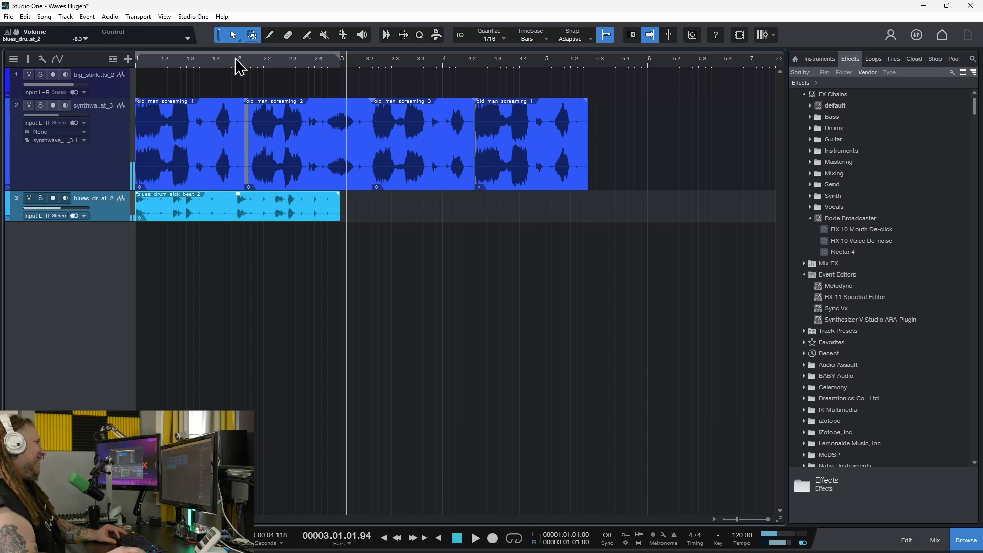
Move the second, third and fourth old_man_screaming clips later on the timeline, leaving gaps between them
key("e")
left_click_drag(489, 182, 541, 181)
left_click_drag(757, 181, 766, 182)
left_click_drag(571, 176, 616, 175)
left_click_drag(373, 180, 396, 180)
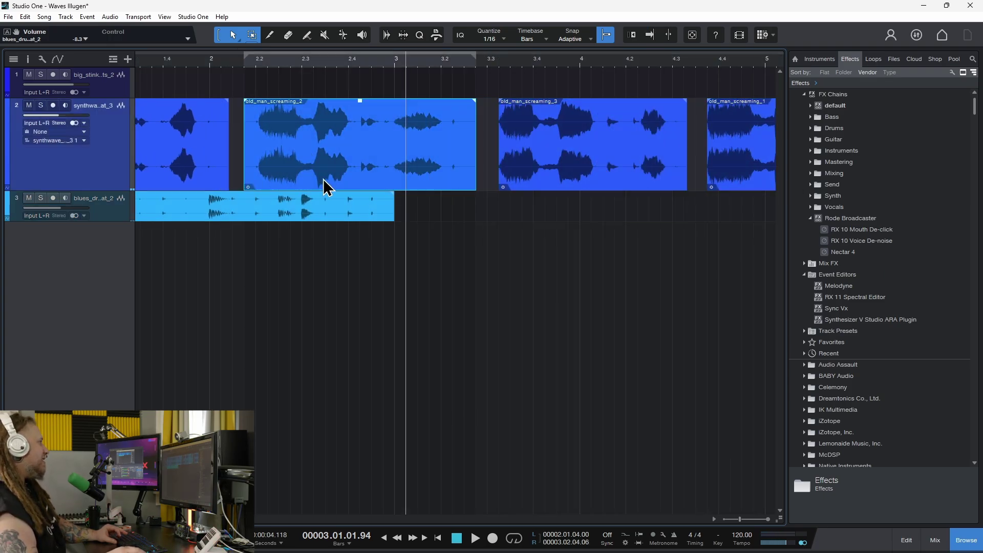
Play the respaced screaming clips with the blues drum loop from the start of the song
scroll(227, 105, "left", 1)
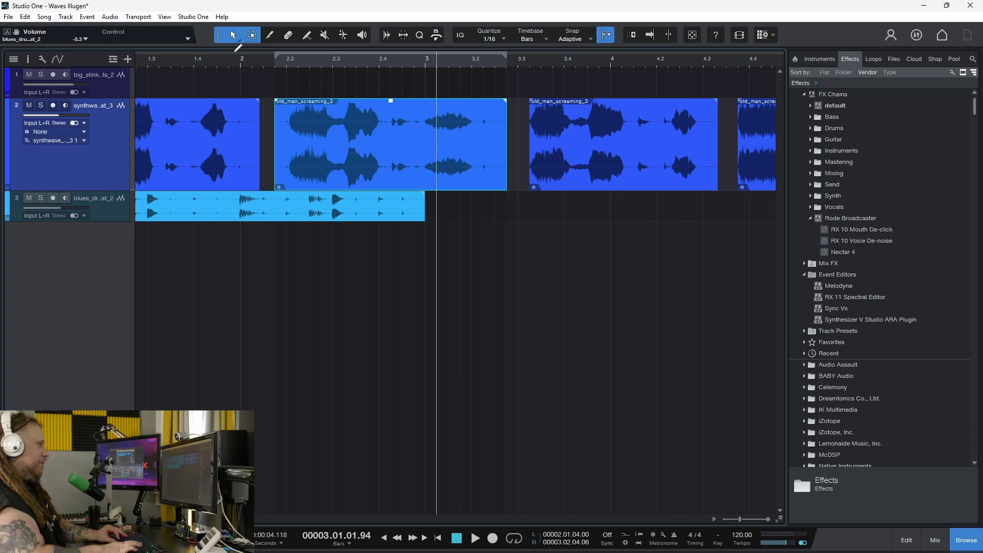
key("f")
key("Return")
key("space")
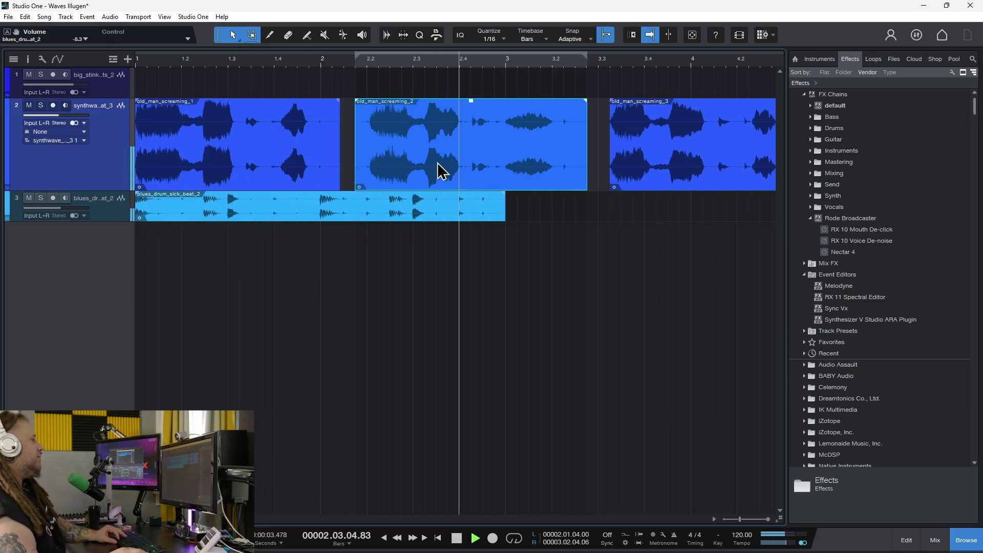
key("space")
Return to ILLUGEN, move its window aside and clear the blues drum prompt
mouse_move(605, 544)
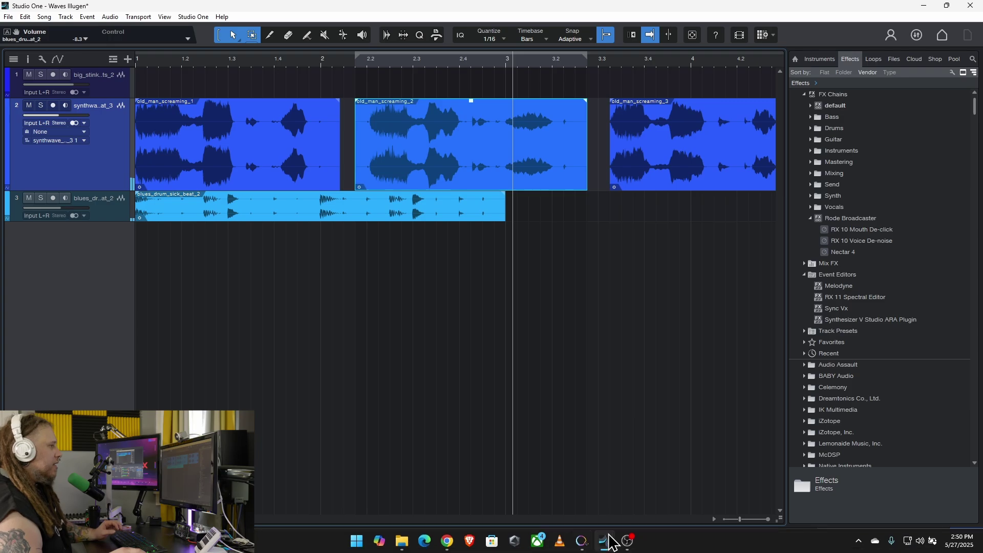
left_click(586, 489)
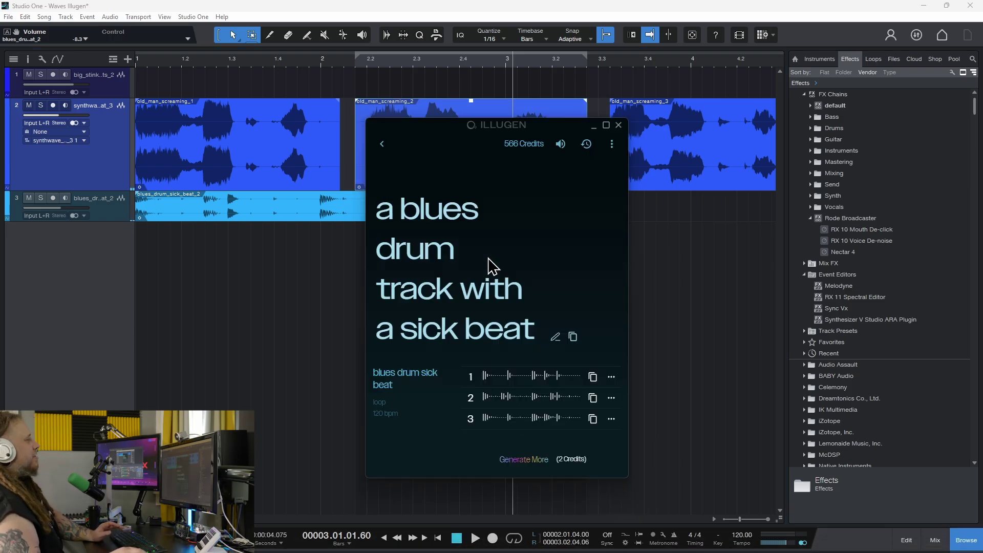
left_click_drag(433, 138, 477, 115)
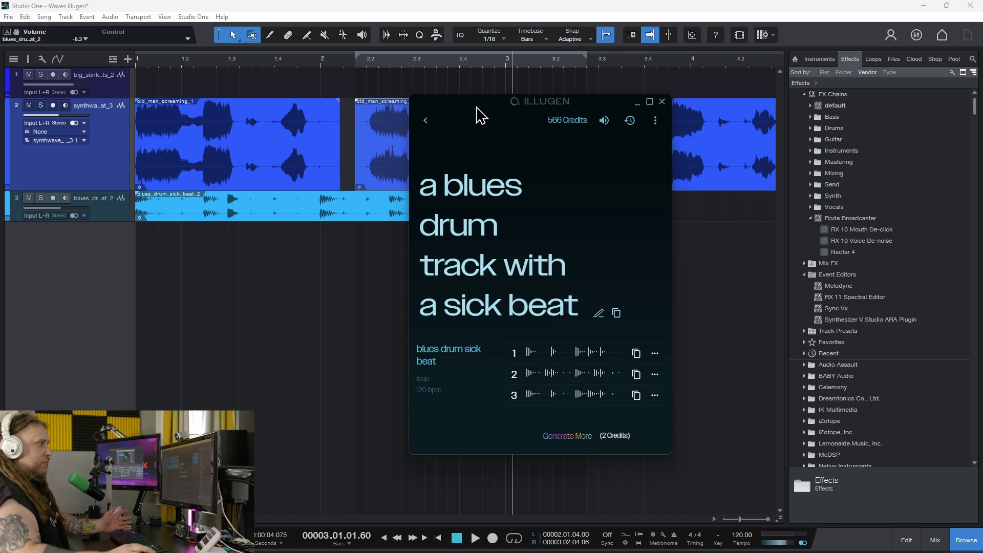
left_click_drag(480, 115, 502, 112)
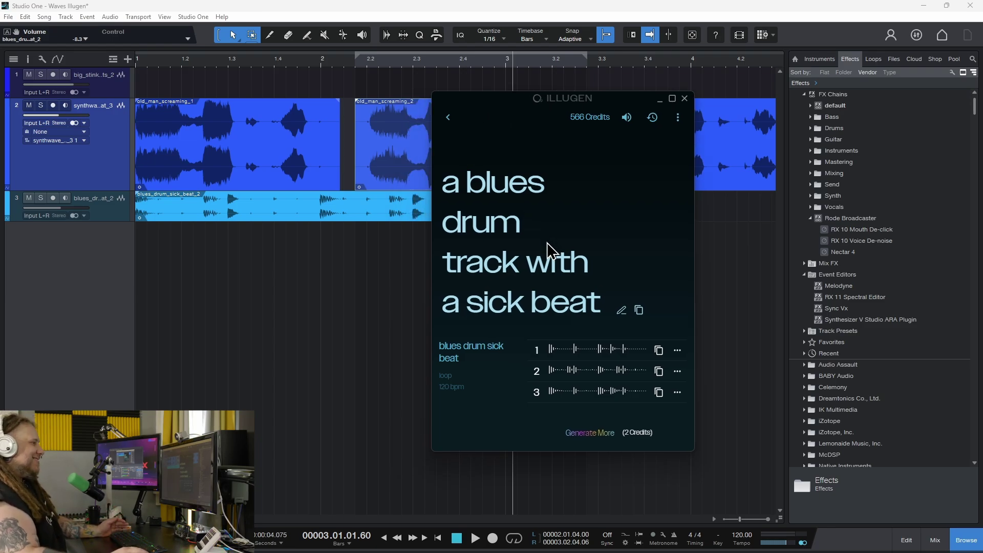
left_click(447, 124)
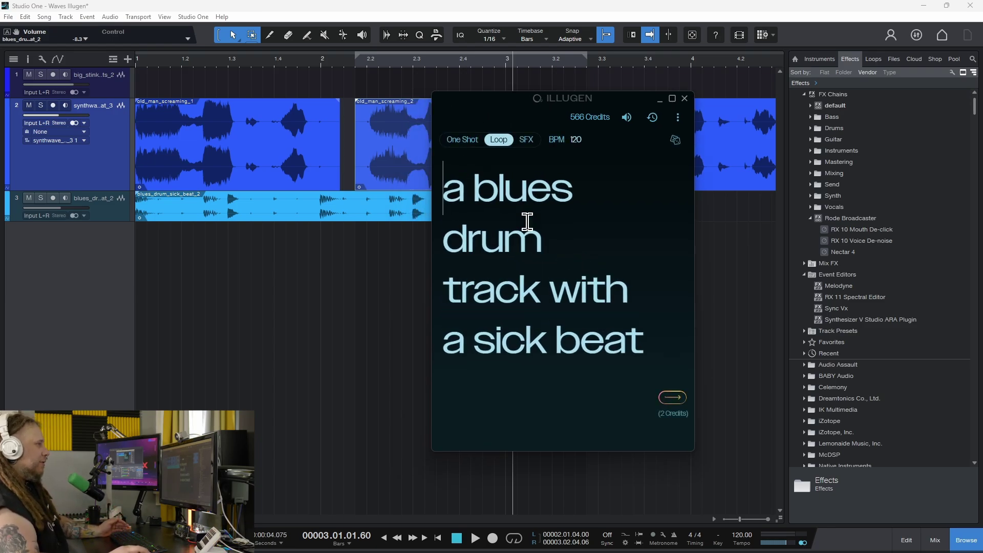
left_click_drag(445, 197, 609, 349)
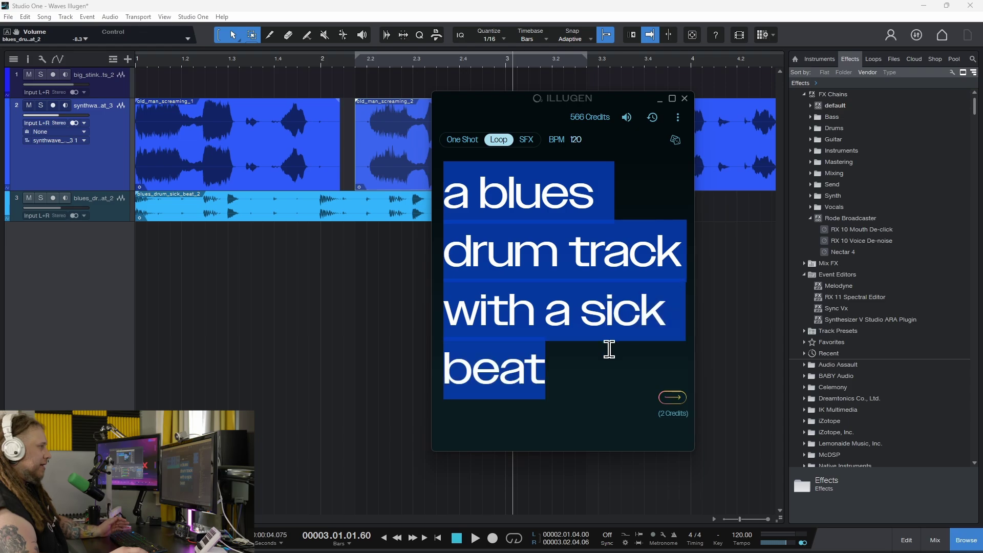
key("BackSpace")
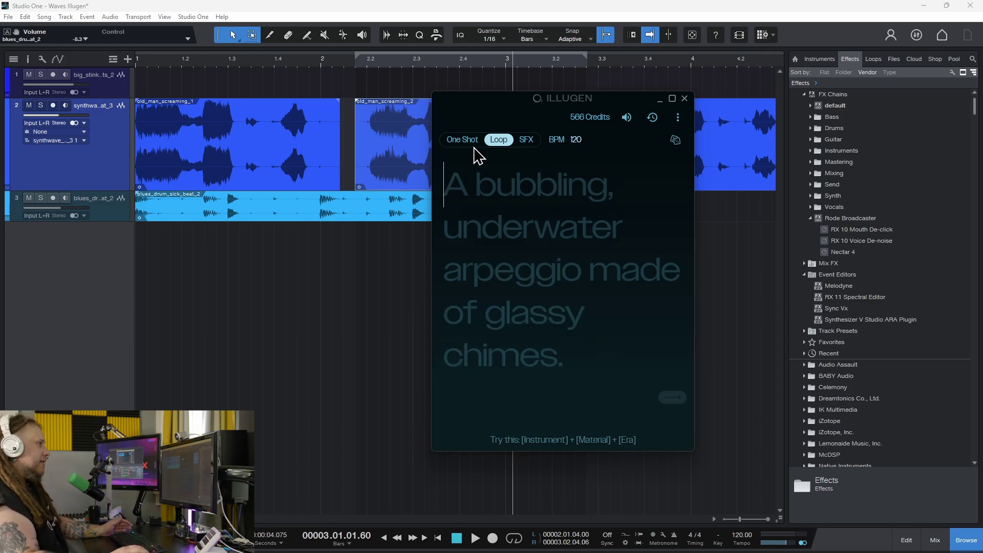
Switch to One Shot mode, load the random suggestion "A synthetic violin stab rising into digital ash." and generate the sounds
left_click(463, 142)
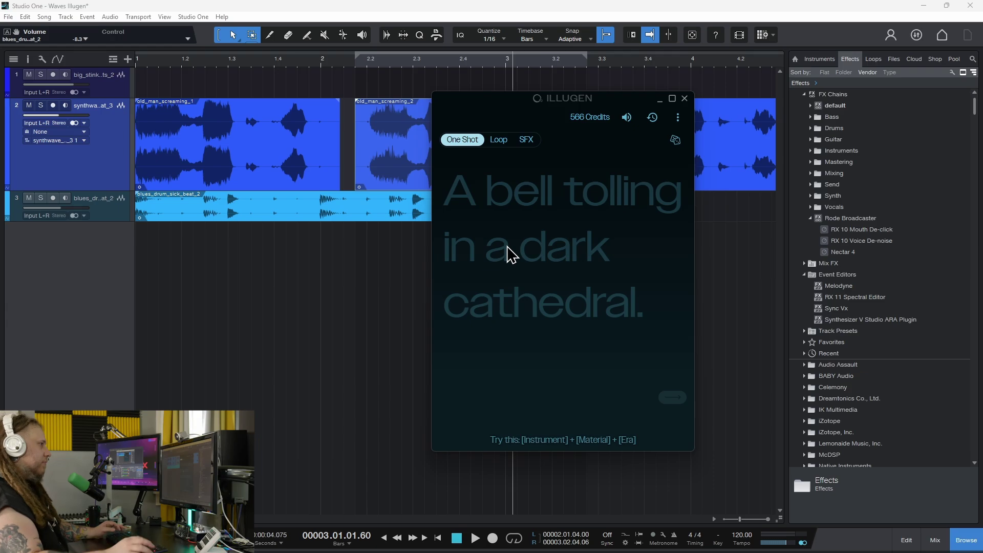
left_click(675, 140)
left_click(675, 140)
left_click(676, 141)
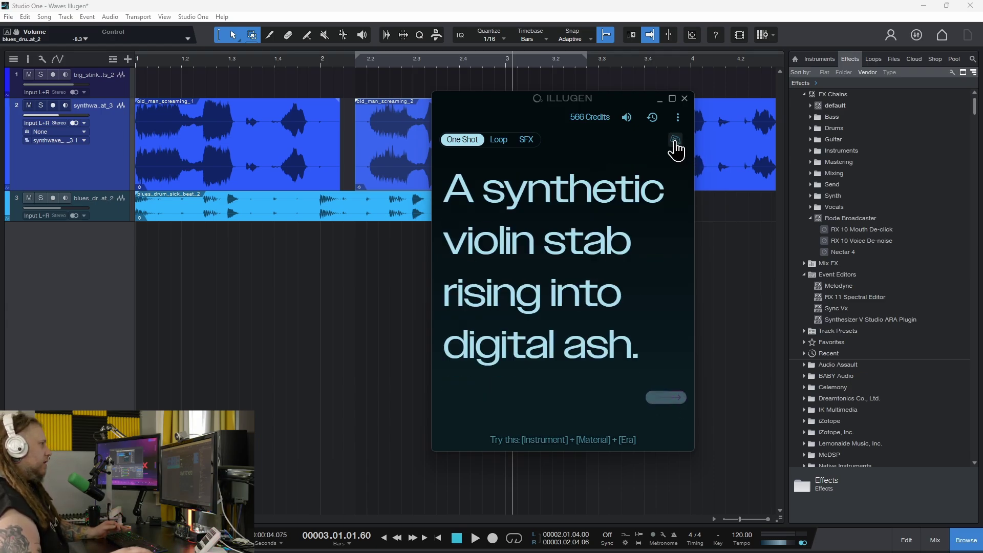
left_click(671, 397)
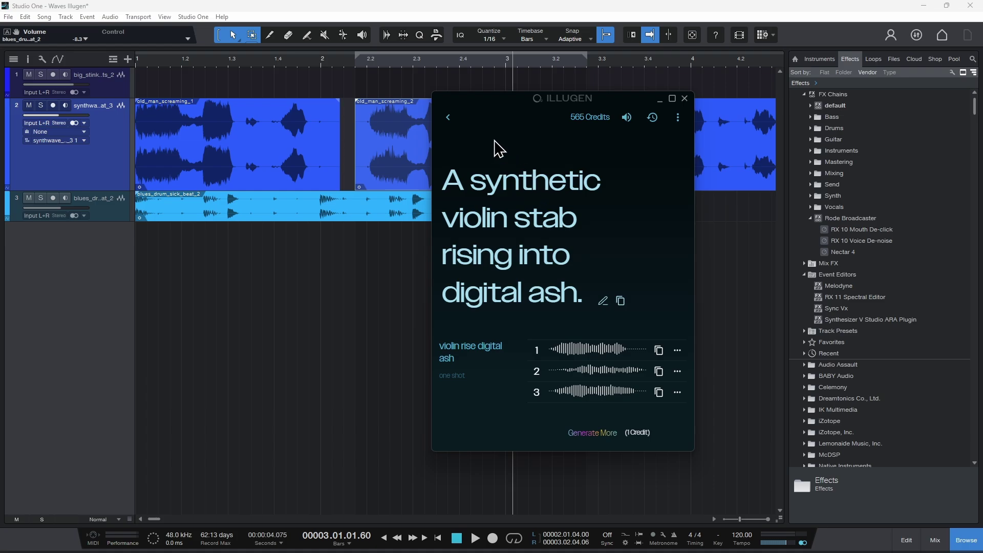
Replace the one-shot prompt with: a swoosh, generate the sounds and listen to the variations
left_click(450, 181)
left_click_drag(450, 186, 692, 353)
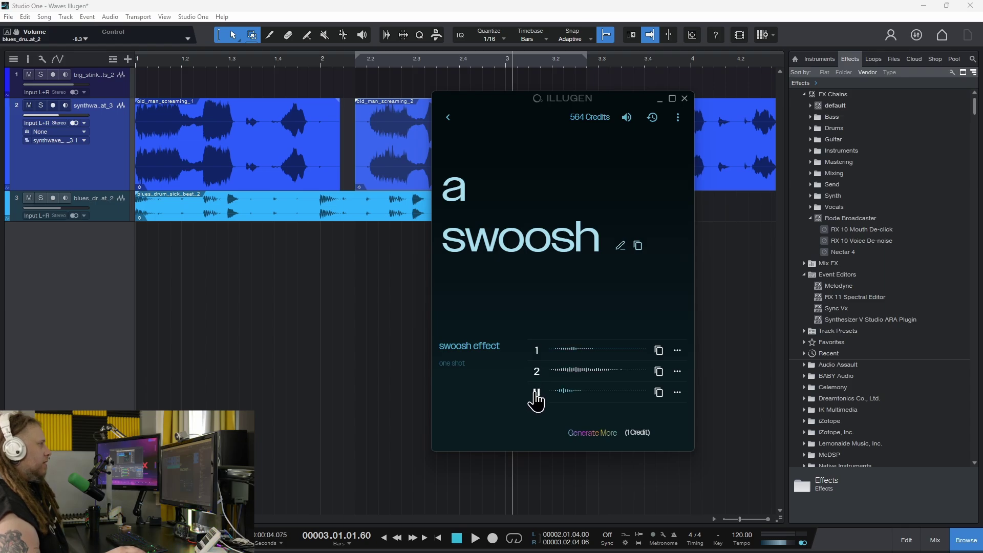
Switch the prompt "a swoosh" to a short SFX, generate the sounds and regenerate them once from the same prompt
left_click(464, 174)
left_click_drag(471, 204, 667, 261)
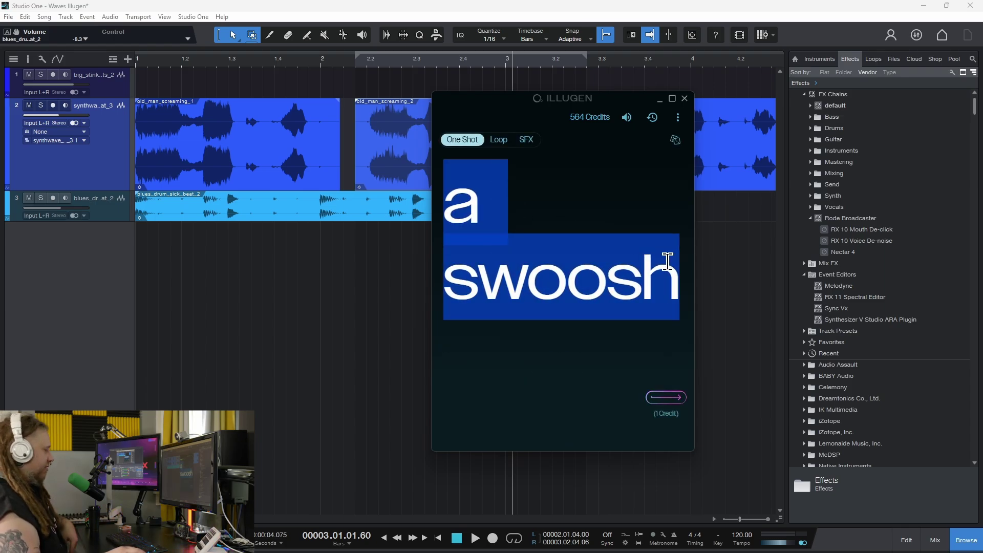
left_click(527, 139)
left_click(582, 199)
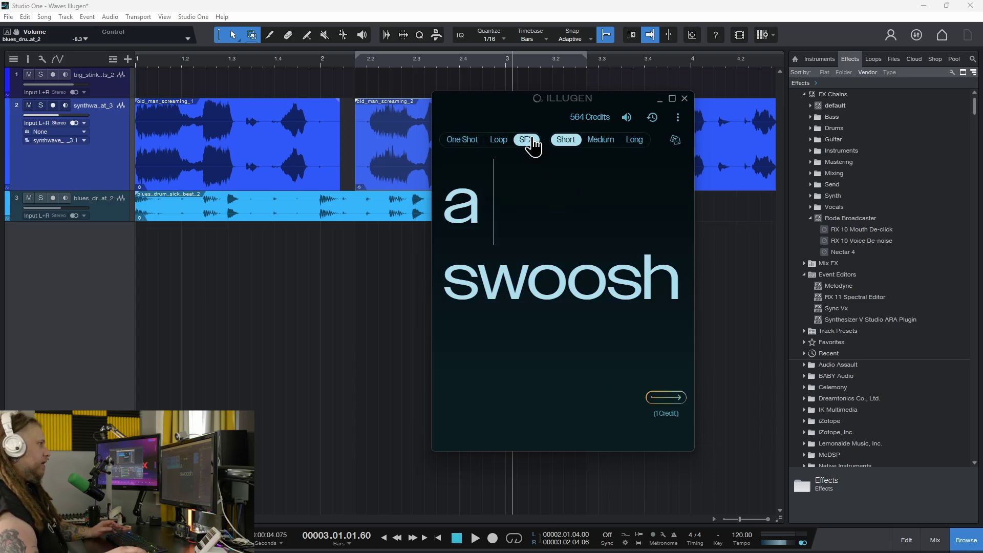
left_click(678, 397)
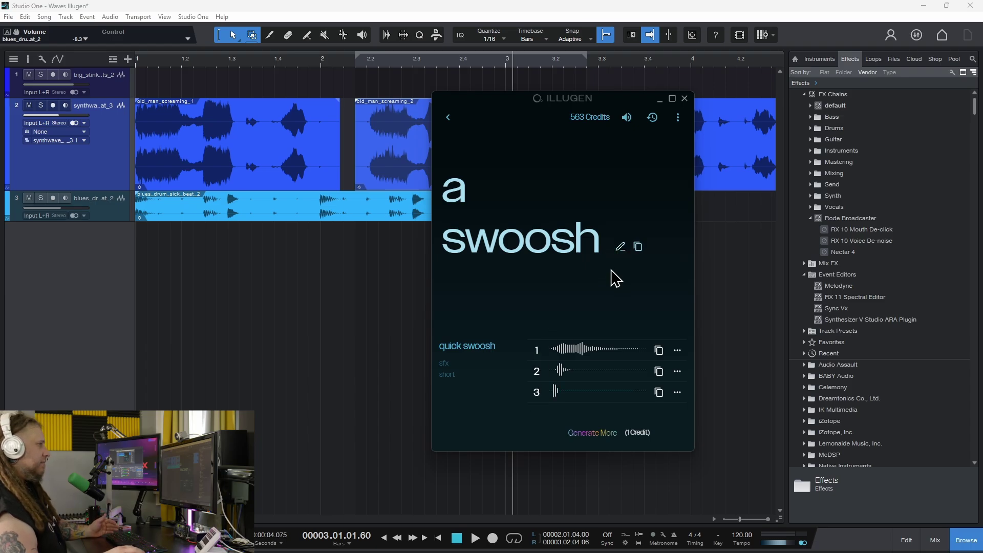
left_click(621, 250)
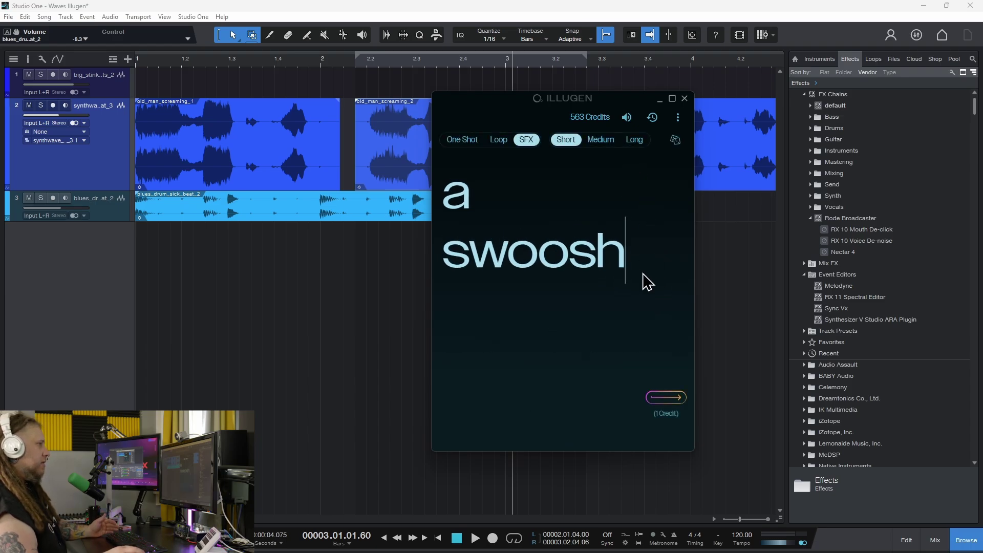
left_click(667, 401)
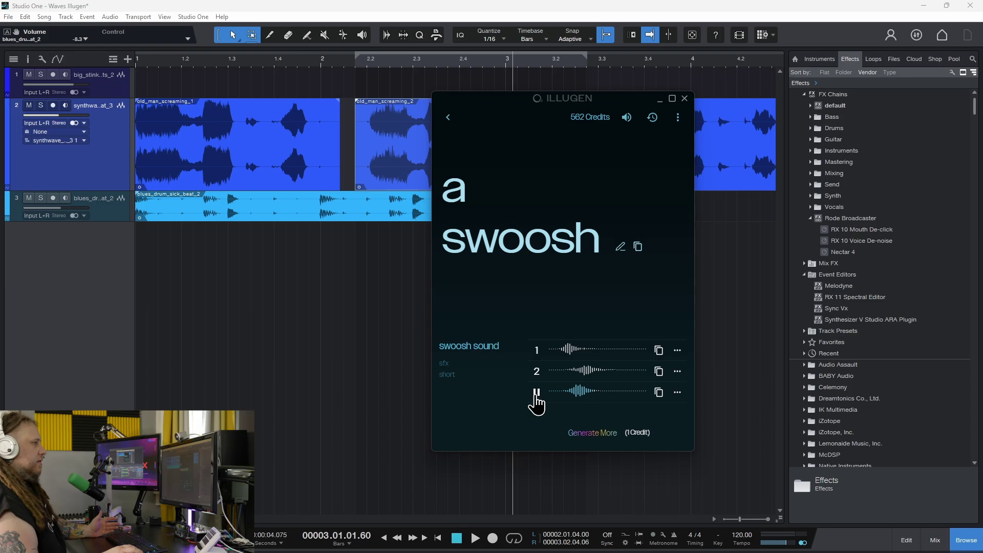
Return to the prompt, switch to Loop mode with automatic BPM and clear the swoosh text
left_click(451, 122)
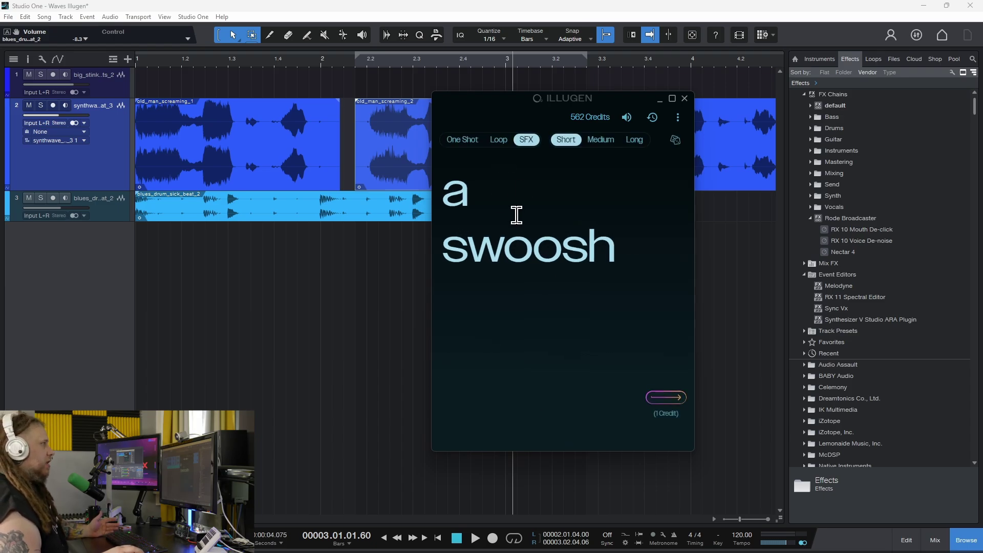
left_click(498, 143)
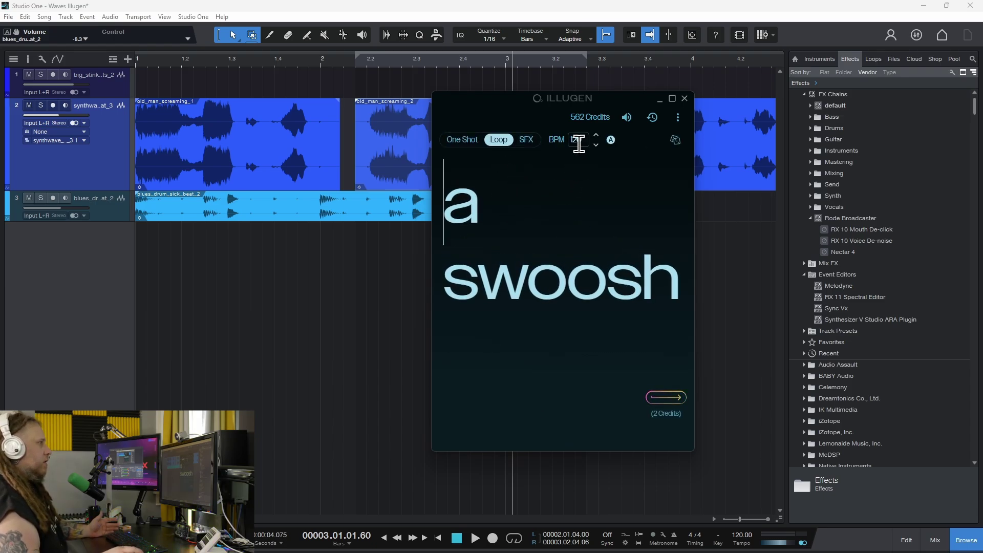
left_click(610, 140)
left_click_drag(454, 208, 679, 329)
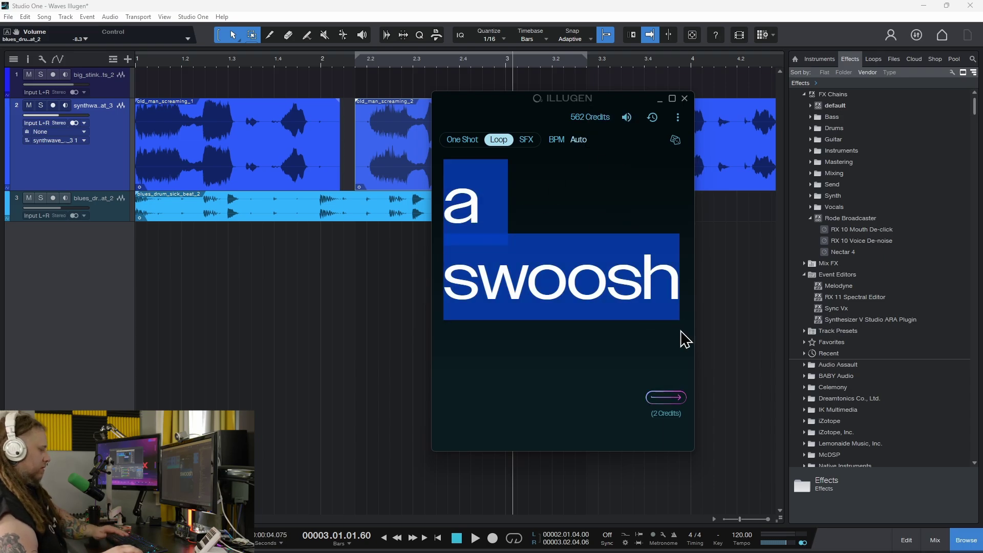
key("BackSpace")
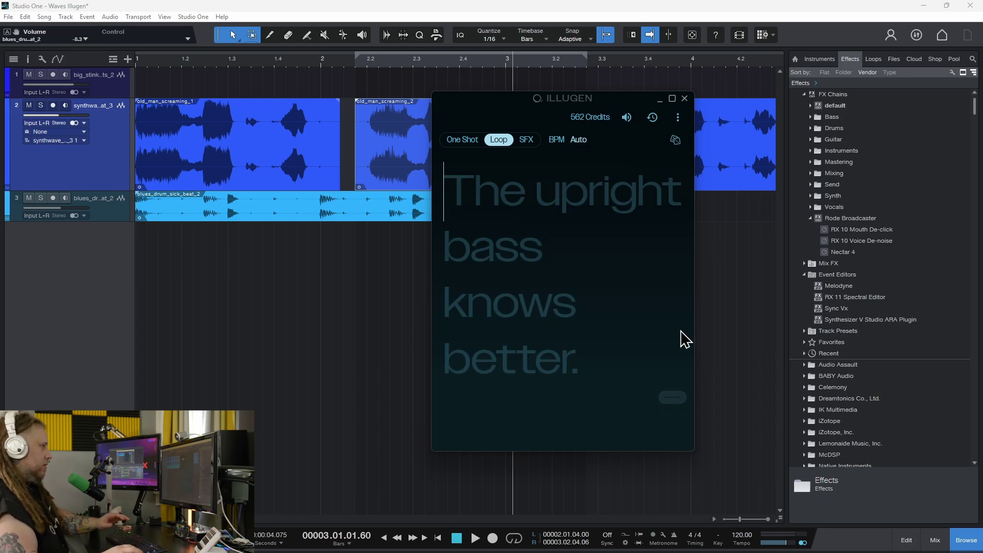
Load the random suggestion "A futuristic drum groove played on metallic alien surfaces." and generate the loops
left_click(674, 140)
left_click(674, 142)
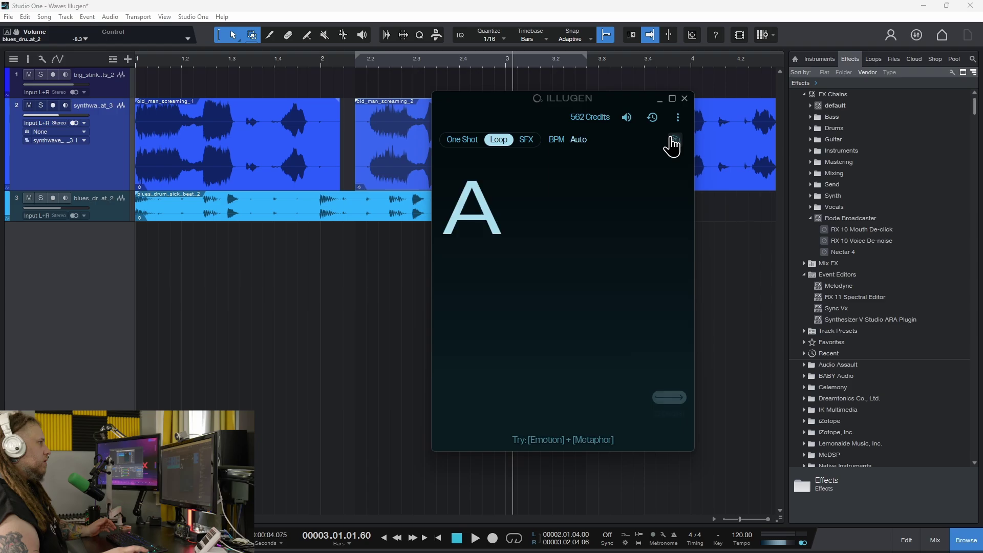
left_click(672, 398)
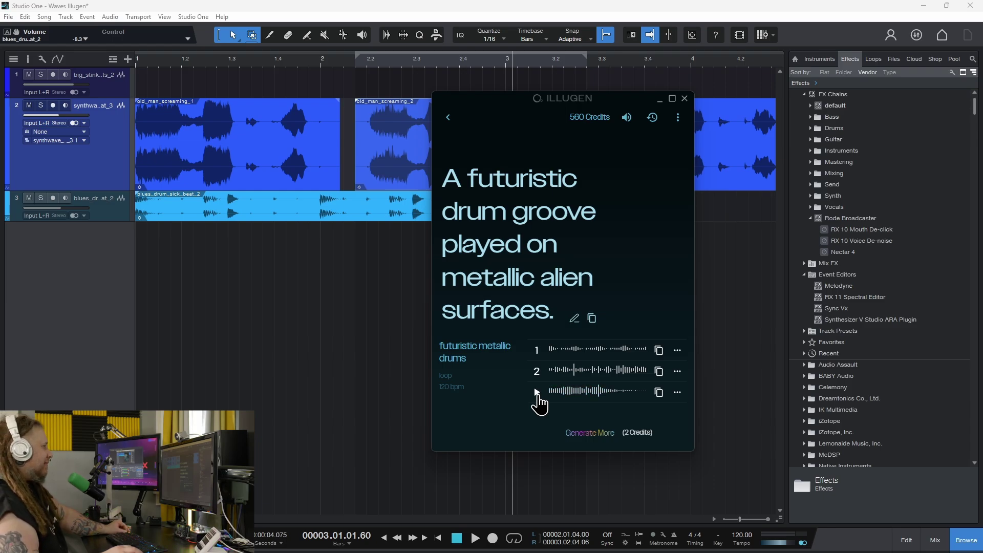
Replace the drum groove prompt with: underwater battle with videogame boss, correct the spelling to "videogame" and generate the loops
left_click(574, 318)
left_click_drag(455, 181, 663, 376)
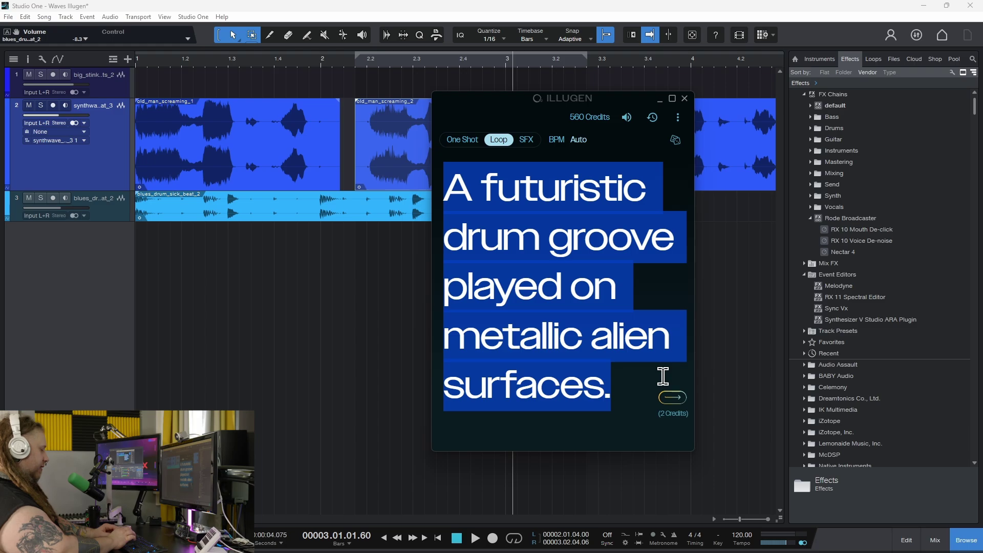
type("underwater battle with videgame boss")
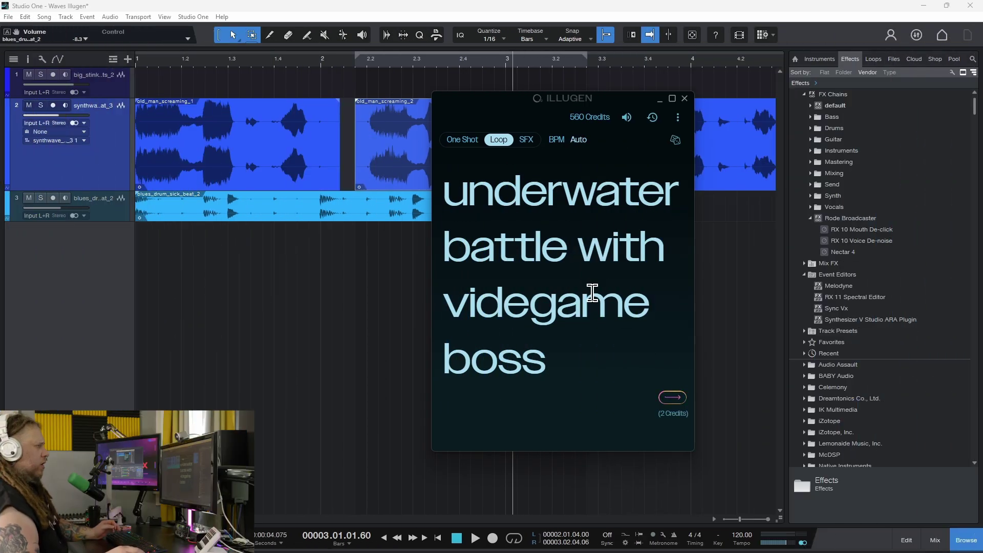
left_click(528, 302)
left_click(503, 306)
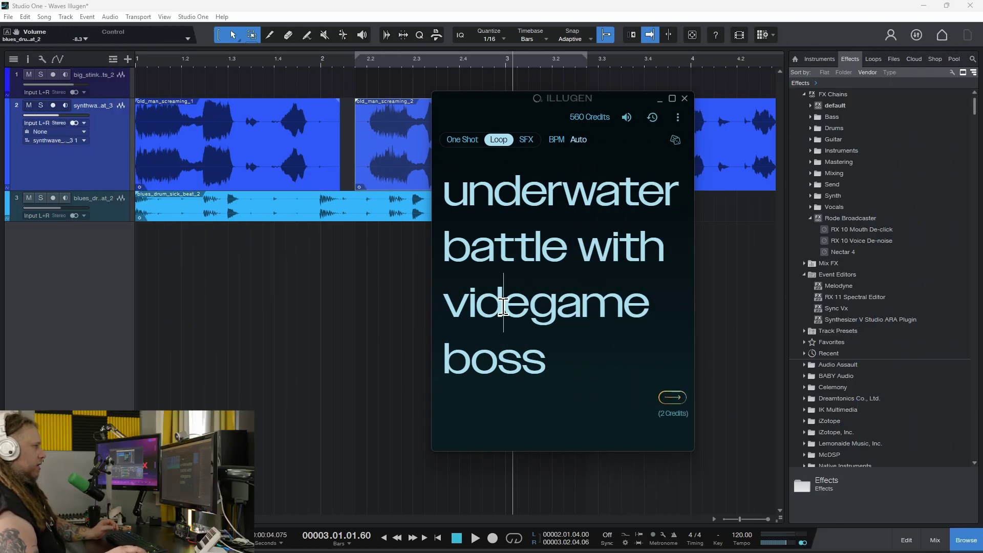
left_click(528, 305)
type("o")
left_click(671, 400)
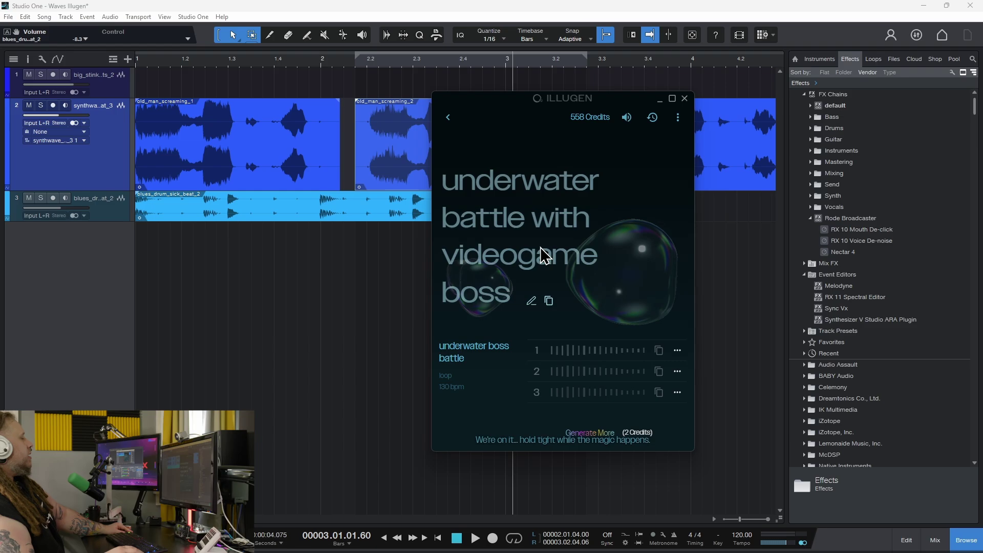
Listen to the three variations of the underwater boss battle loop
mouse_move(538, 359)
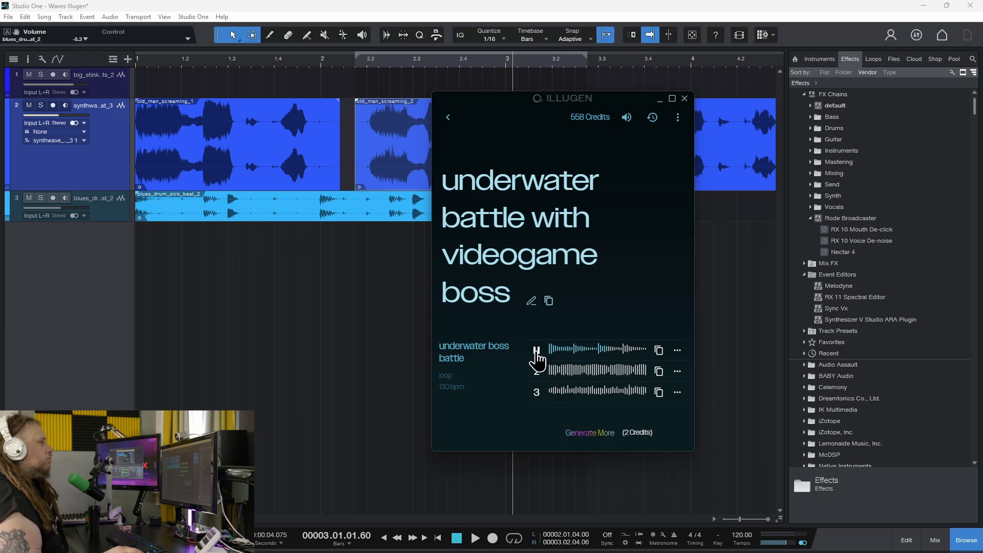
left_click(536, 371)
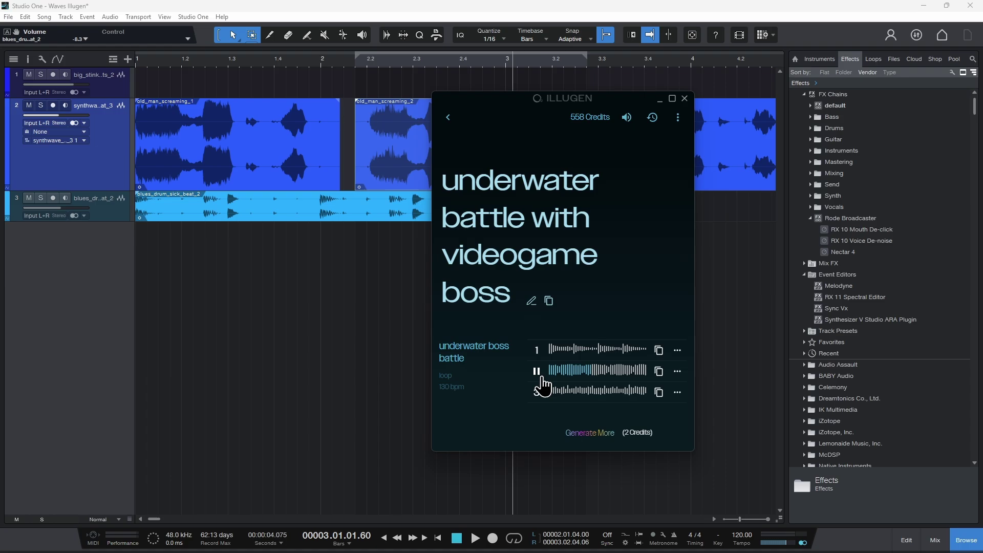
left_click(536, 391)
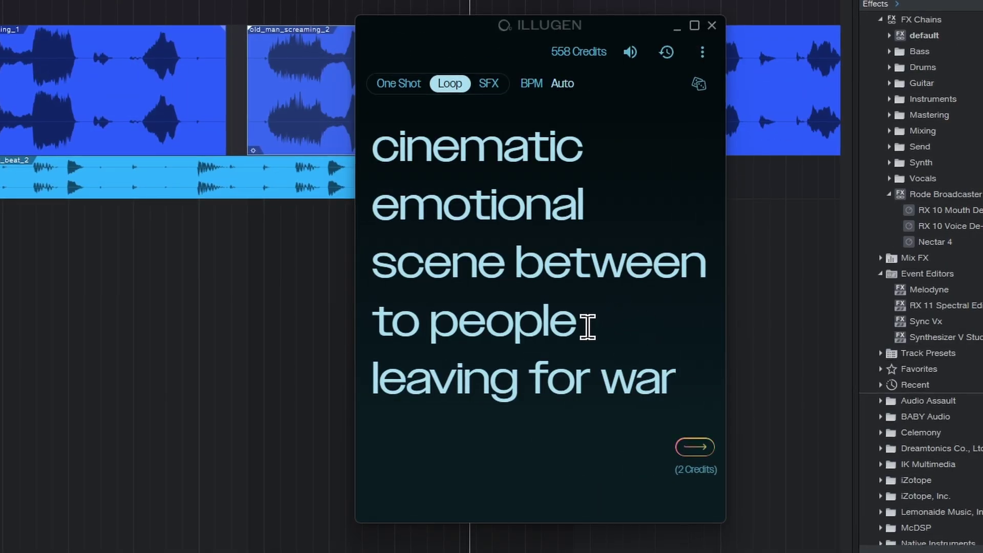
Correct the prompt to "cinematic emotional scene between two people leaving for war", generate the loops and audition them
left_click(399, 332)
type("w")
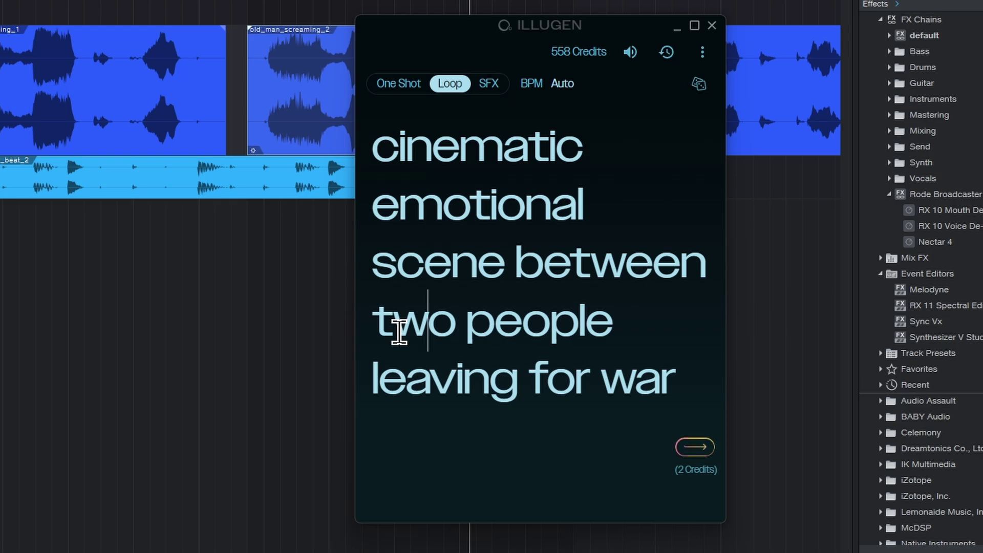
left_click(694, 447)
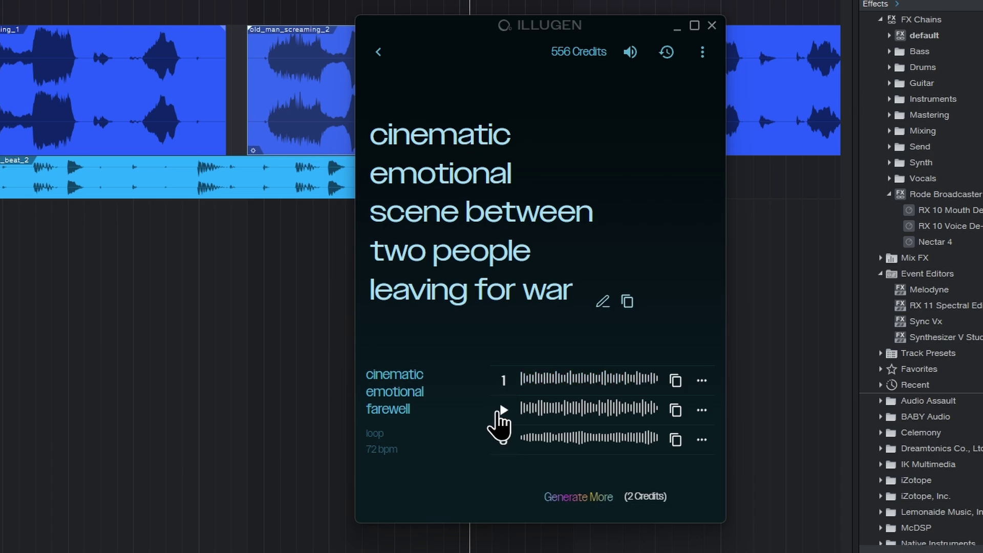
left_click(500, 410)
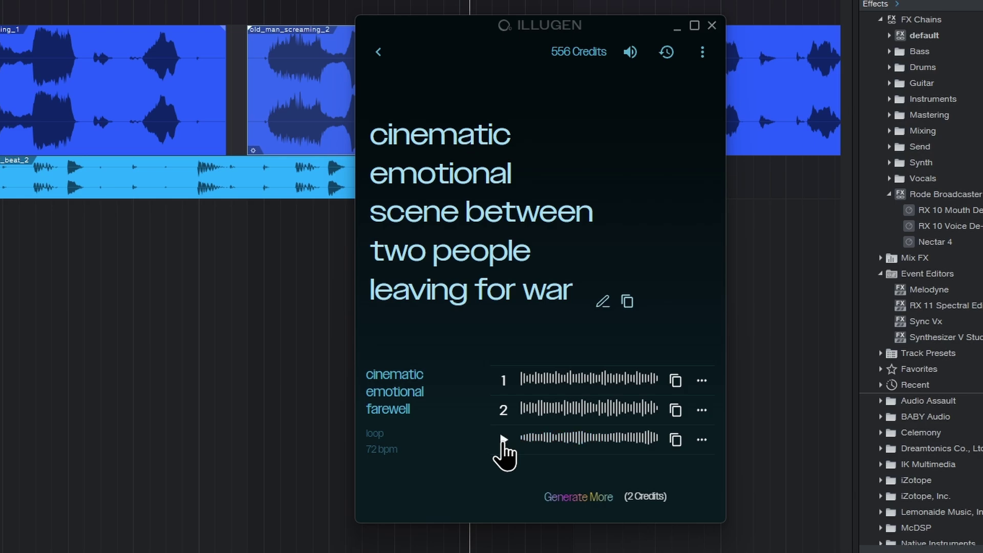
Regenerate the loops from the same cinematic farewell prompt and listen to the three new variations
left_click(601, 303)
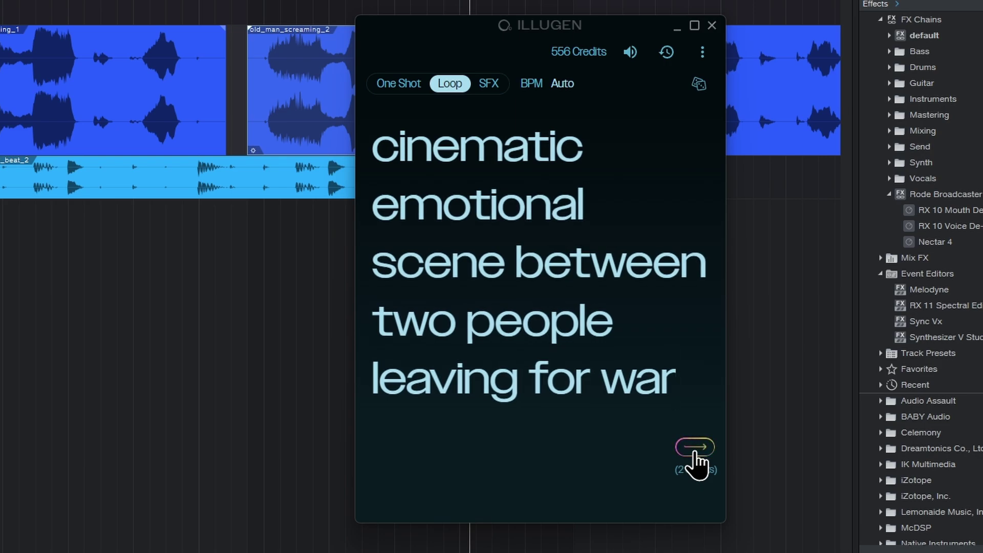
left_click(695, 447)
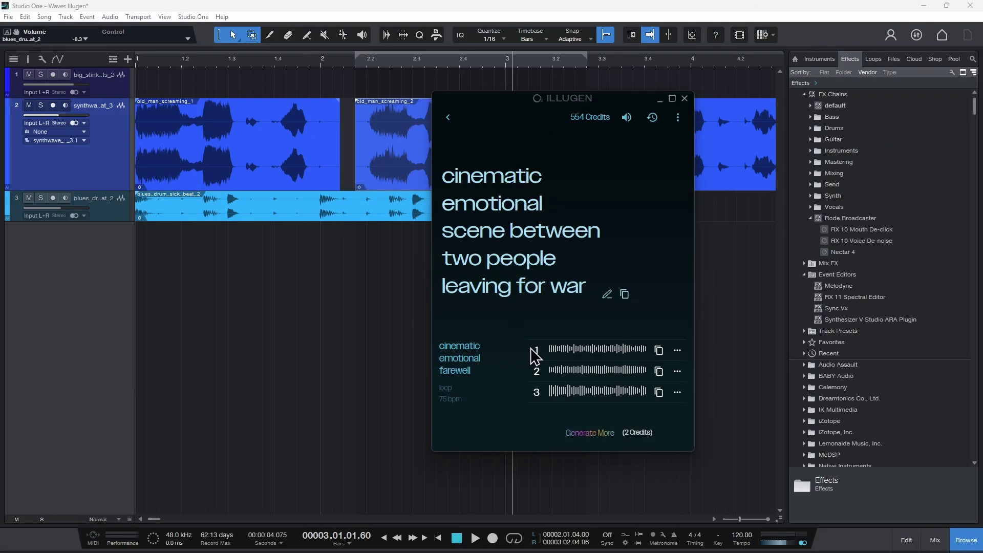
left_click(536, 350)
left_click(536, 350)
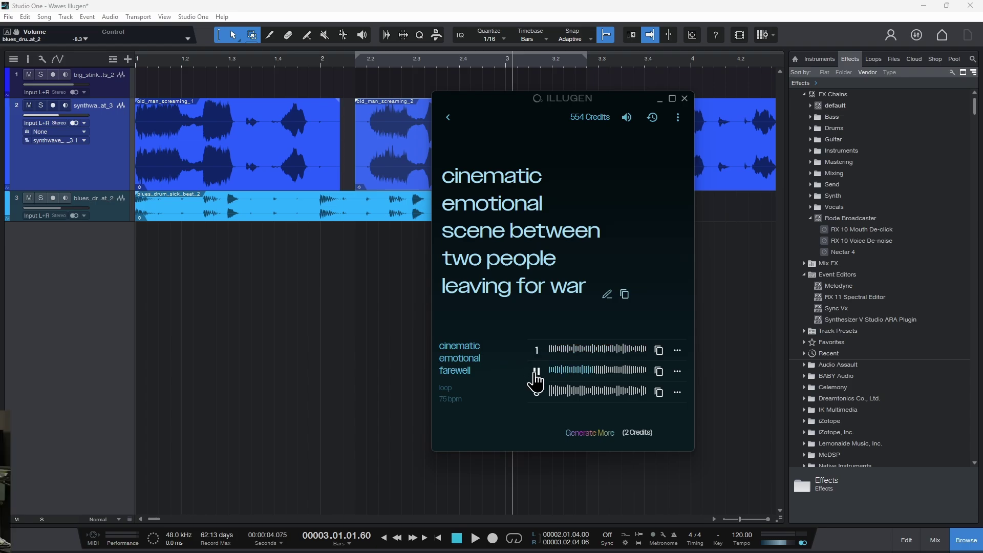
left_click(536, 391)
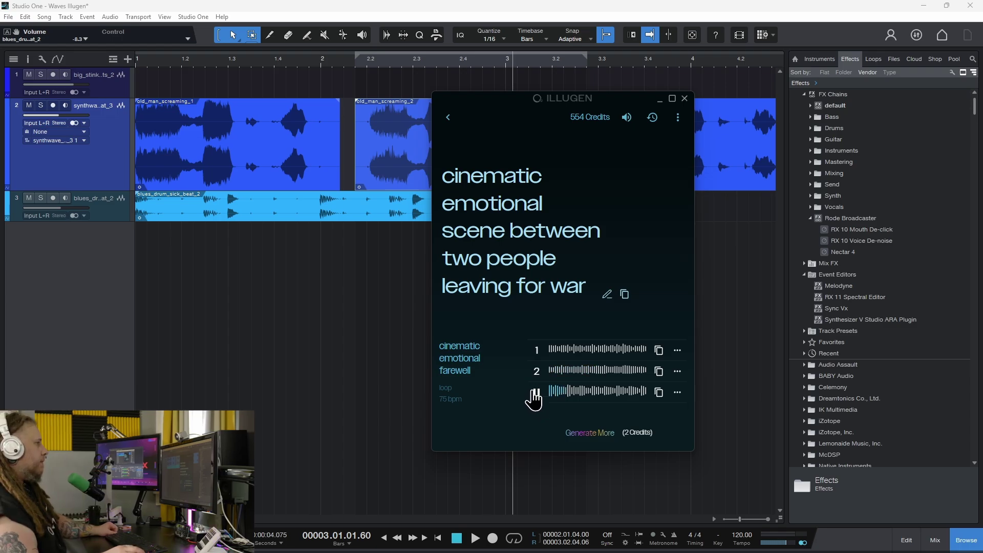
left_click(535, 392)
Append ". with piano and violin" to the cinematic prompt and generate the loops
left_click(605, 295)
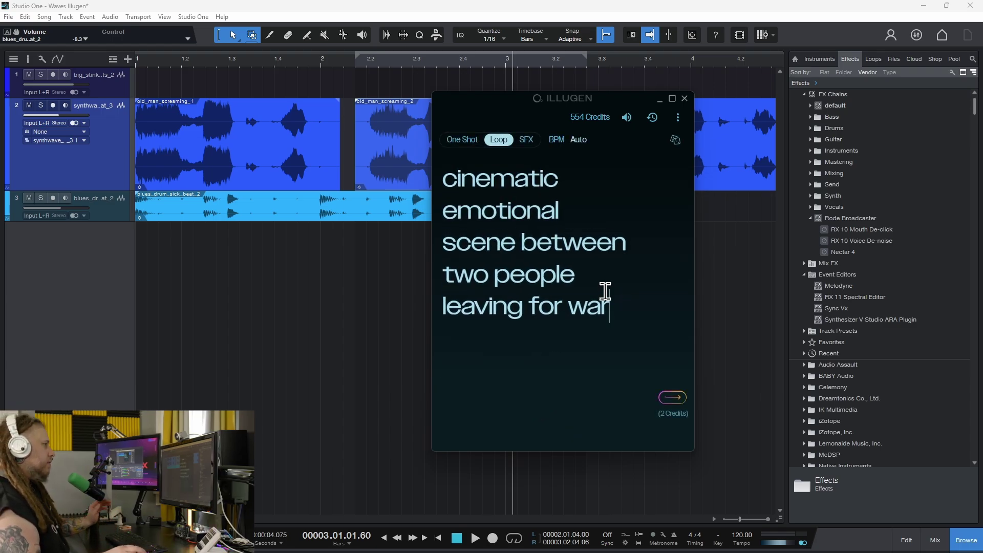
type(".")
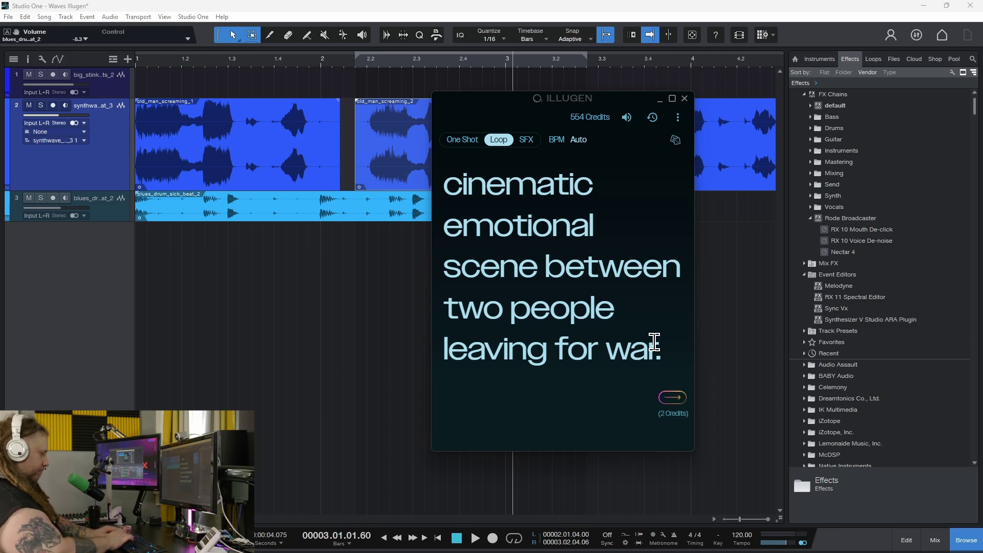
type(" with piano an")
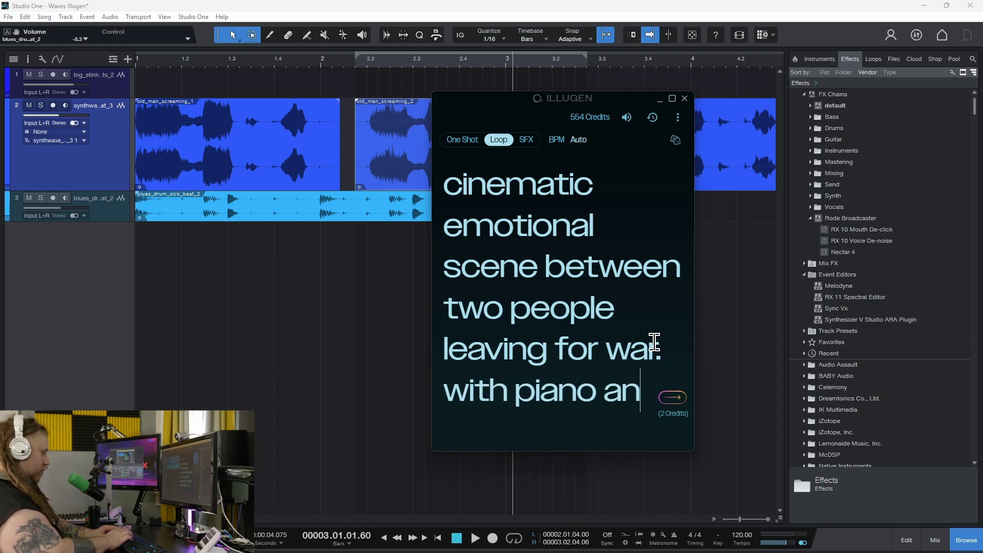
type("d violin")
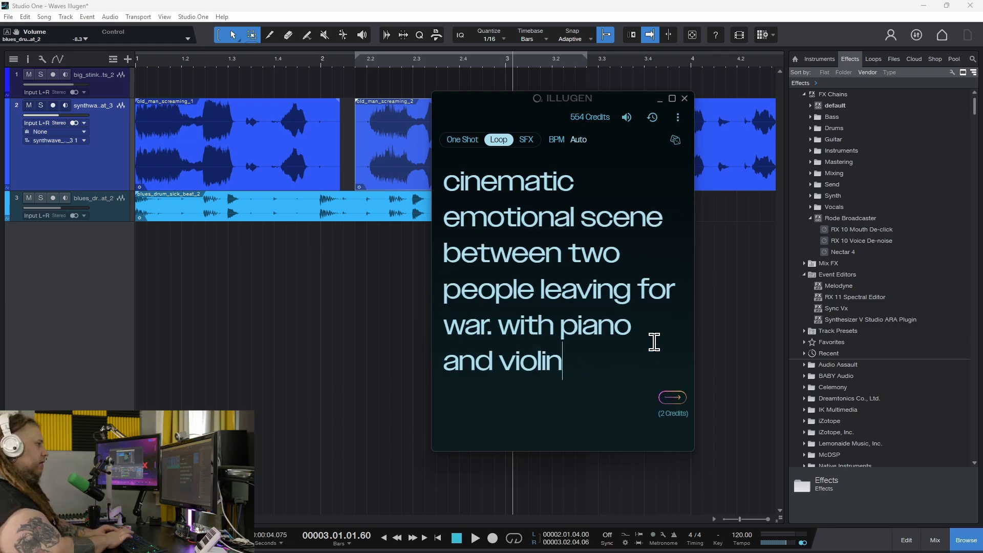
left_click(672, 398)
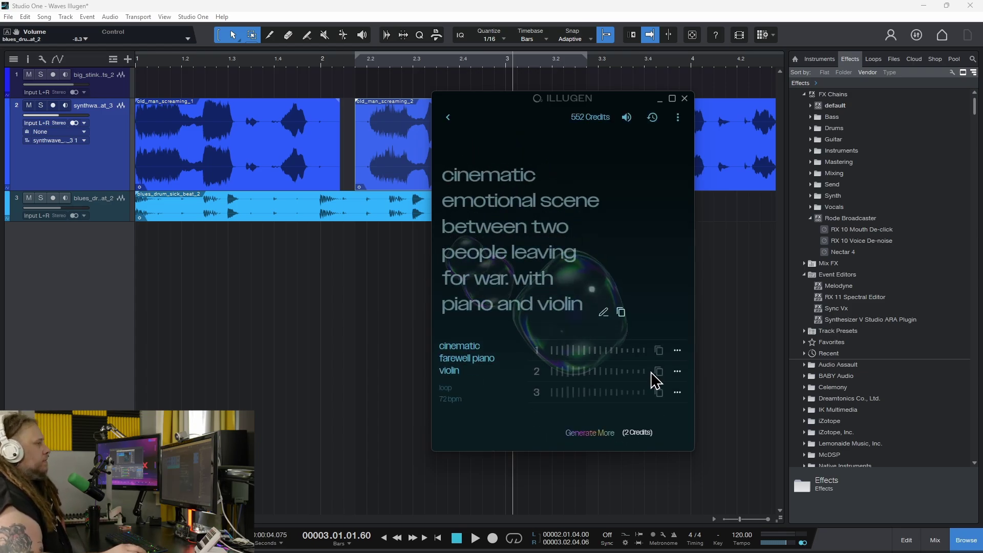
Listen to the three piano and violin variations and generate a new set from the same prompt
left_click(536, 351)
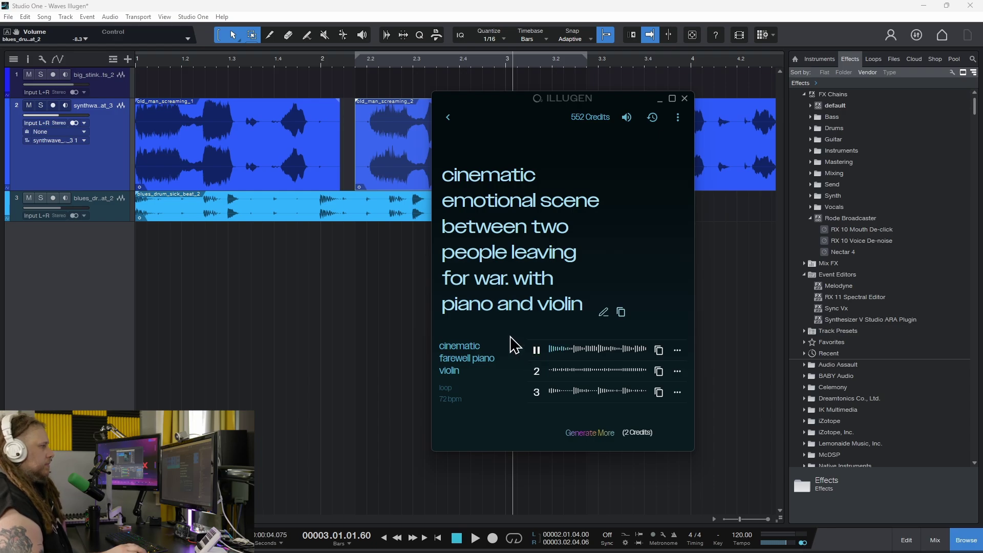
left_click(536, 371)
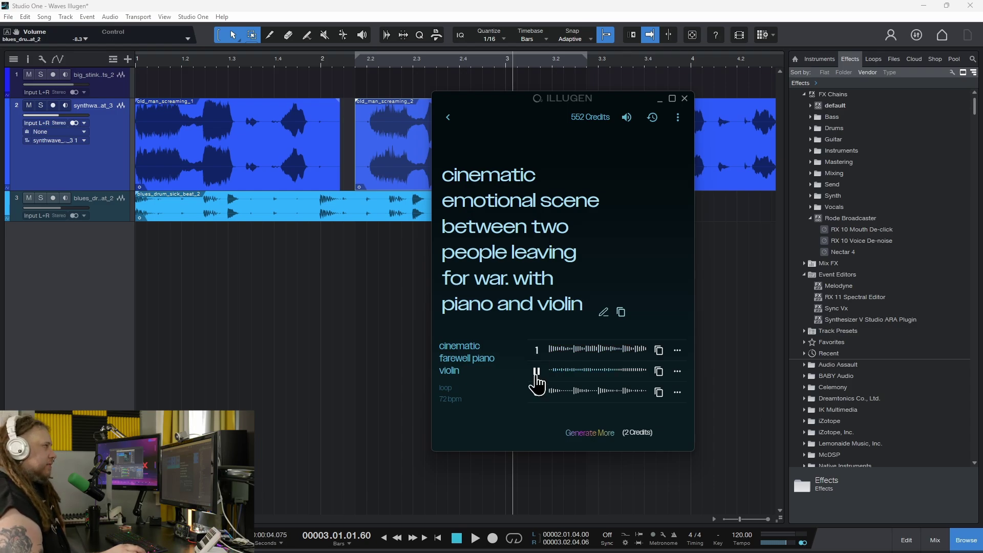
left_click(536, 391)
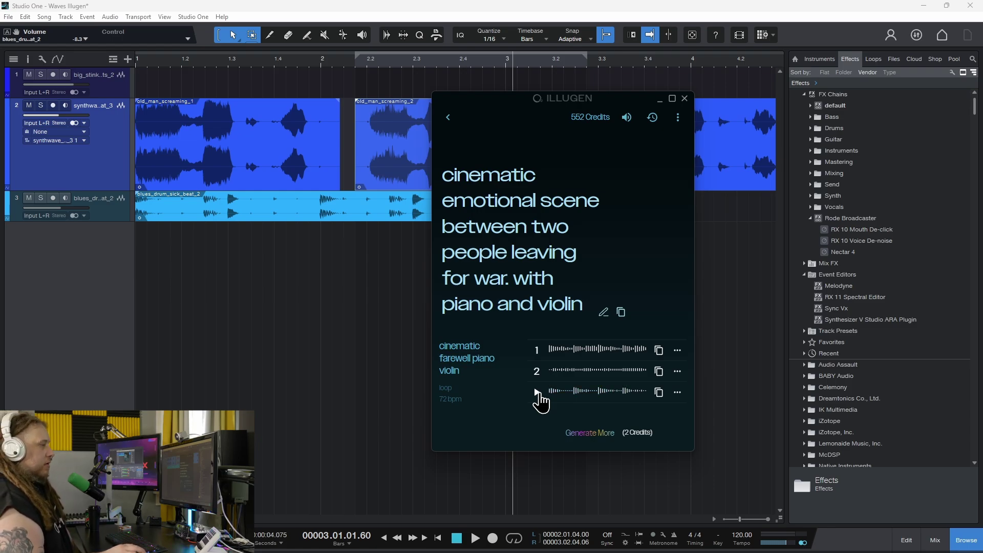
left_click(449, 117)
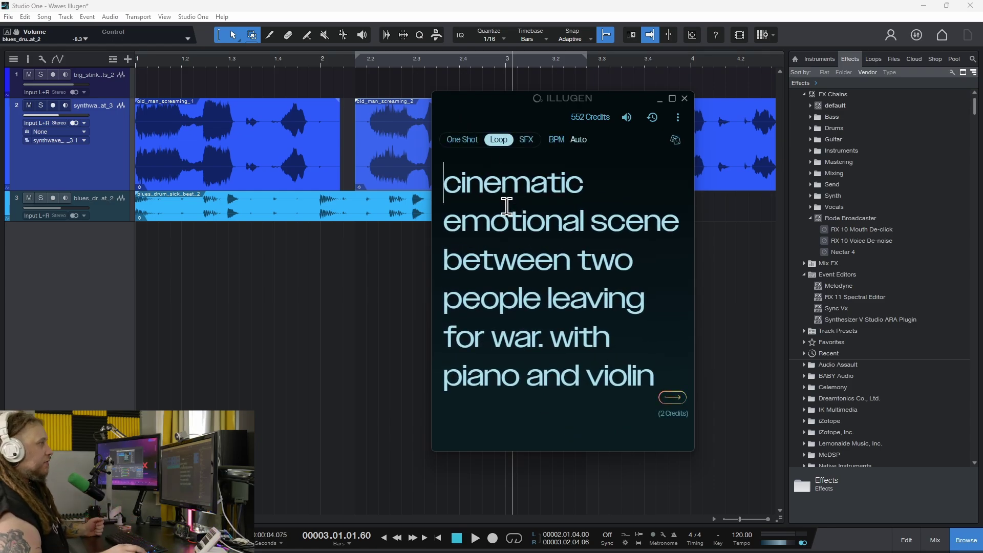
left_click(672, 397)
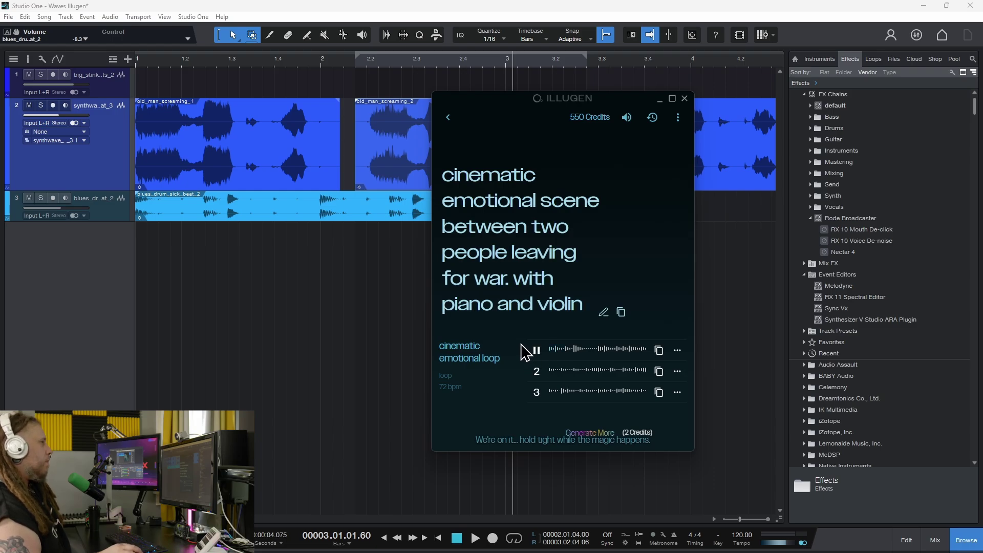
Listen to the second and third variations of the regenerated piano and violin loops
left_click(536, 370)
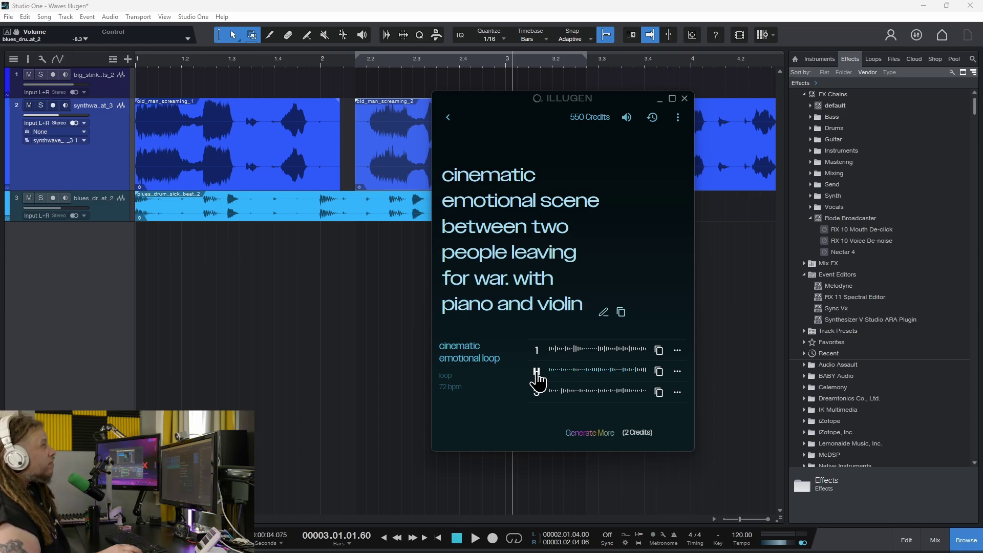
left_click(535, 392)
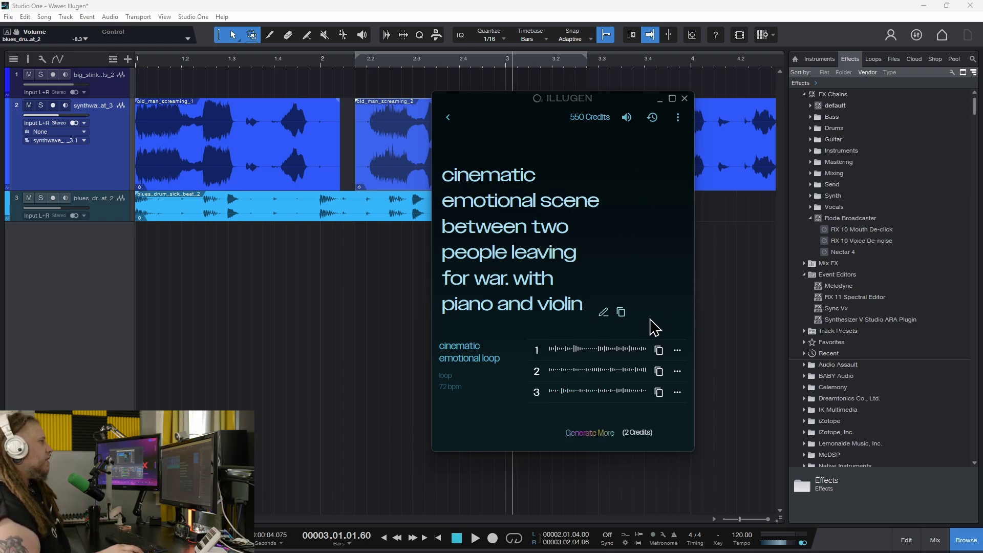
Cycle through the random prompt suggestions to "Haunted nursery rhyme." and generate loops from it
left_click(603, 312)
left_click(676, 142)
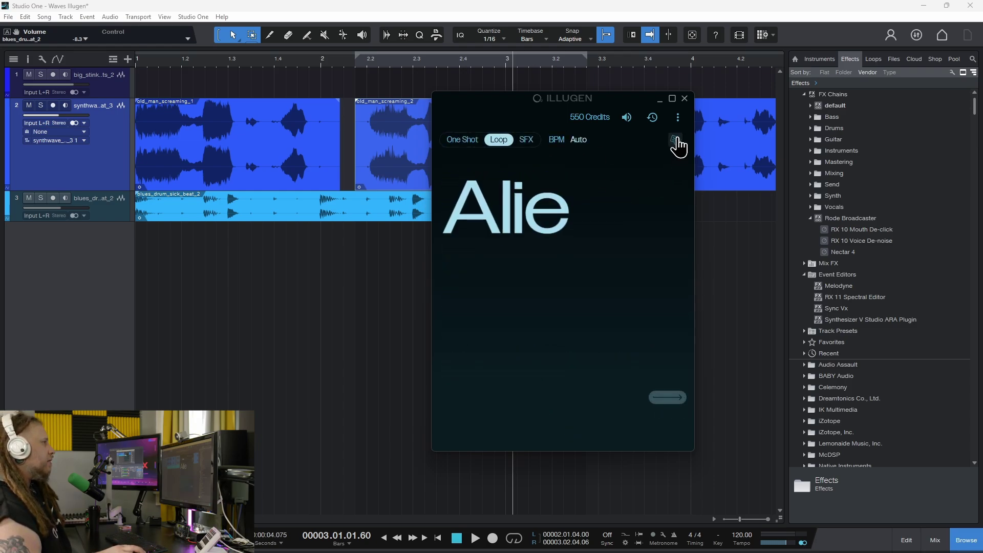
type("loop.")
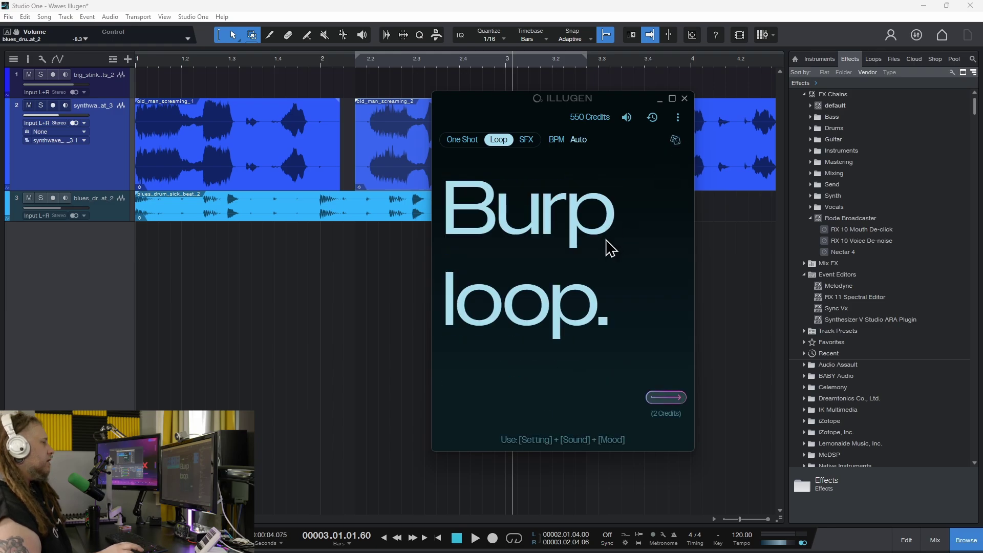
left_click(676, 140)
left_click(676, 140)
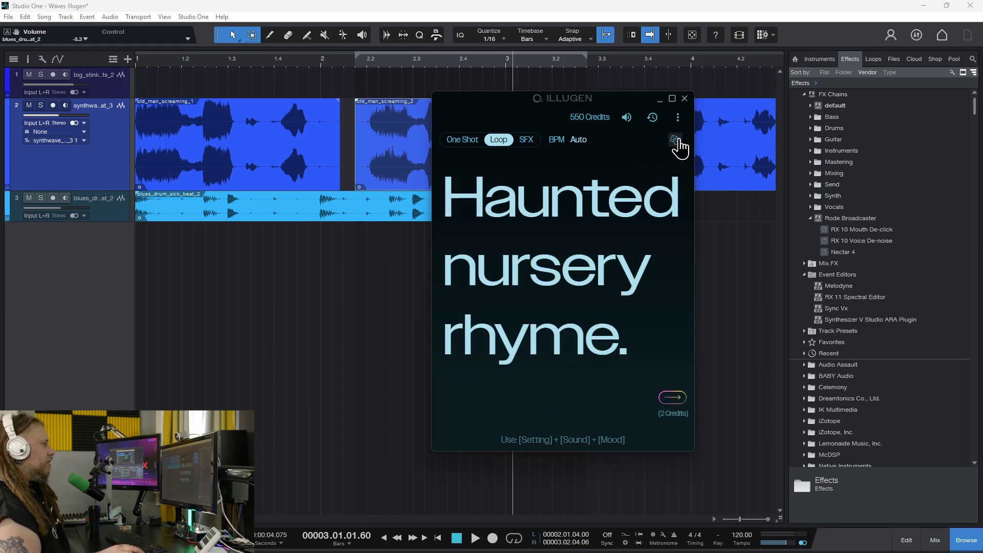
left_click(671, 398)
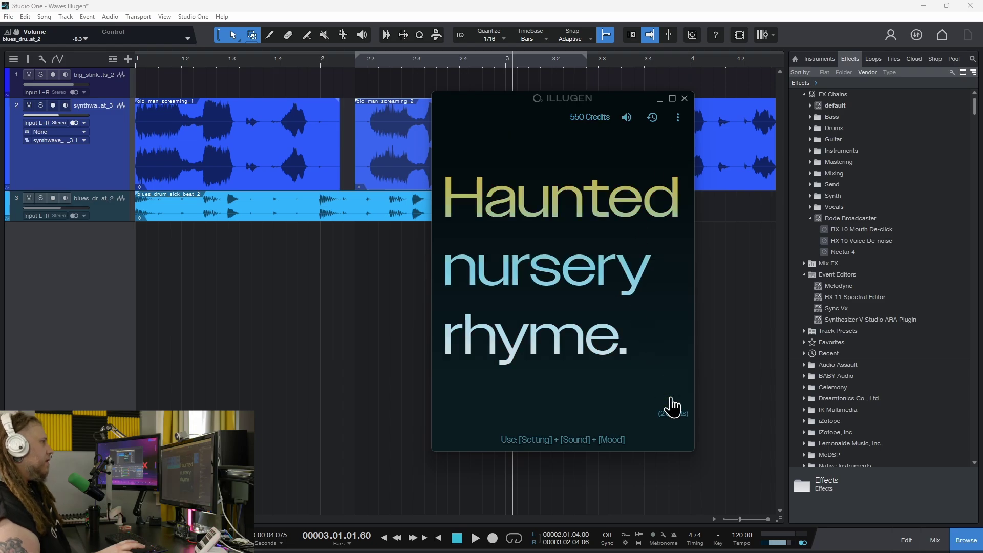
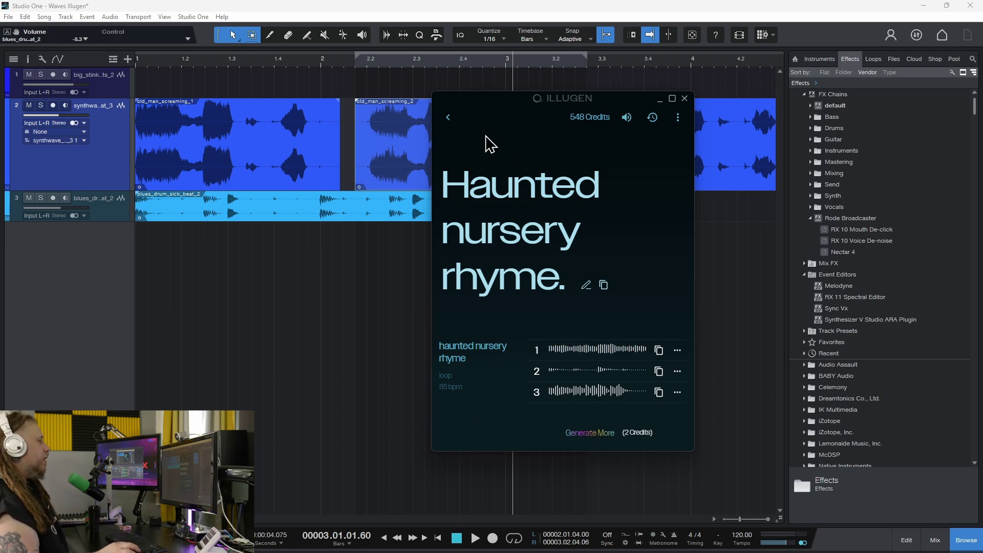
Switch to SFX mode, pick the random prompt "The earth shakes as the spaceship lifts off the ground." and generate medium-length effects
left_click(586, 285)
left_click(526, 139)
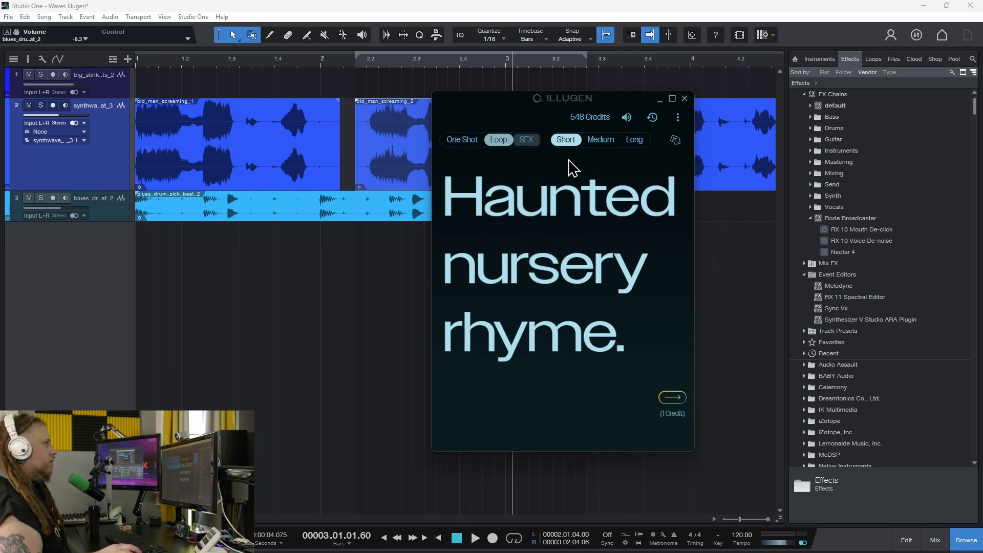
left_click(675, 142)
left_click(675, 142)
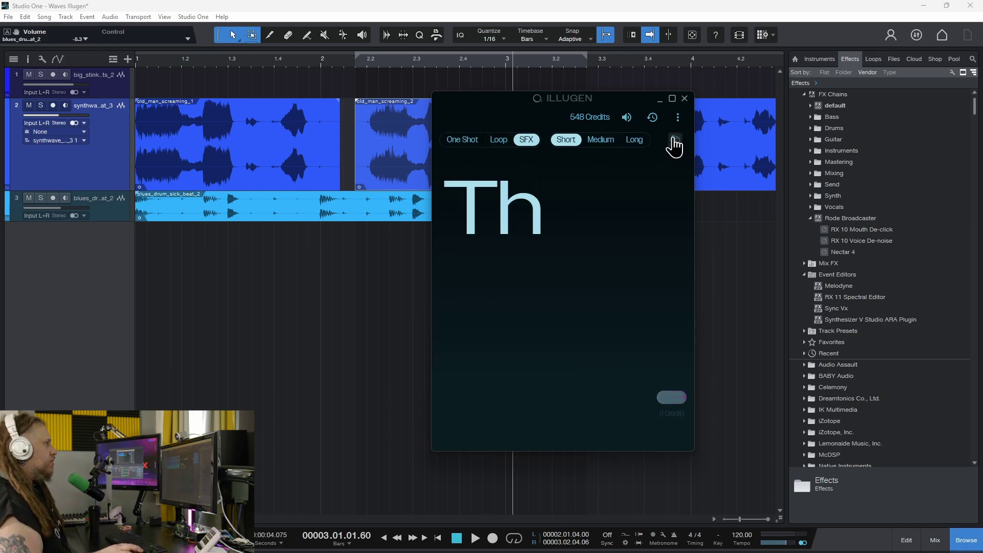
left_click(673, 398)
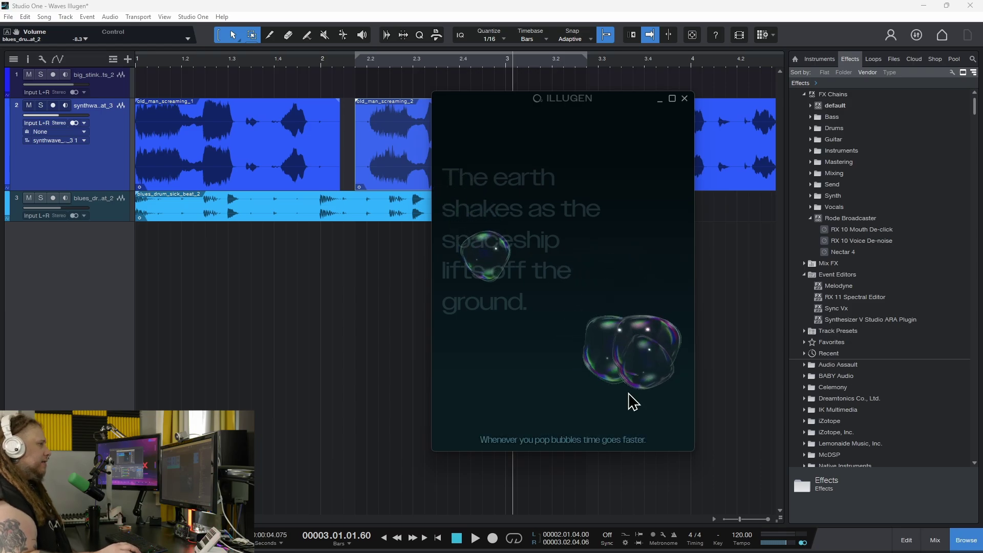
Listen to the three spaceship liftoff variations
left_click(536, 352)
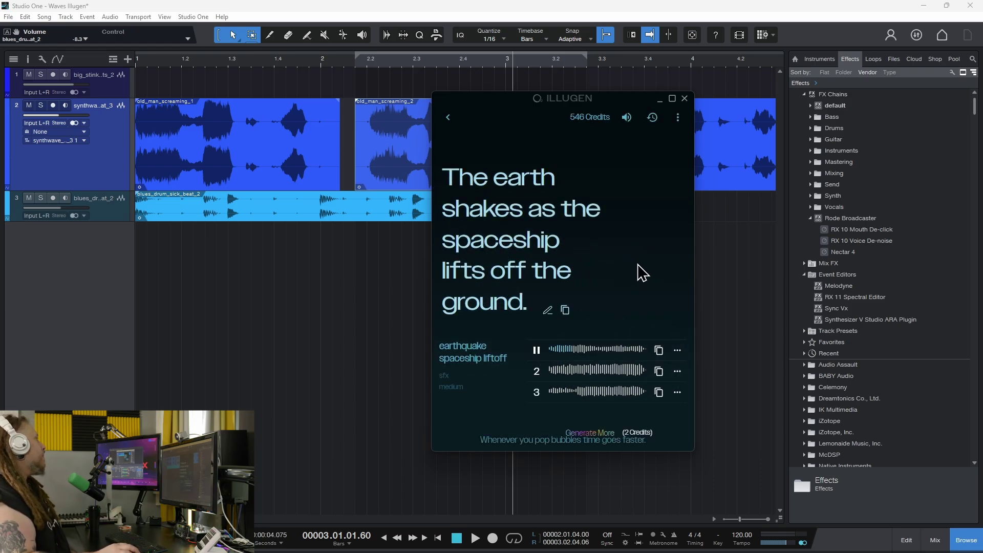
left_click(537, 351)
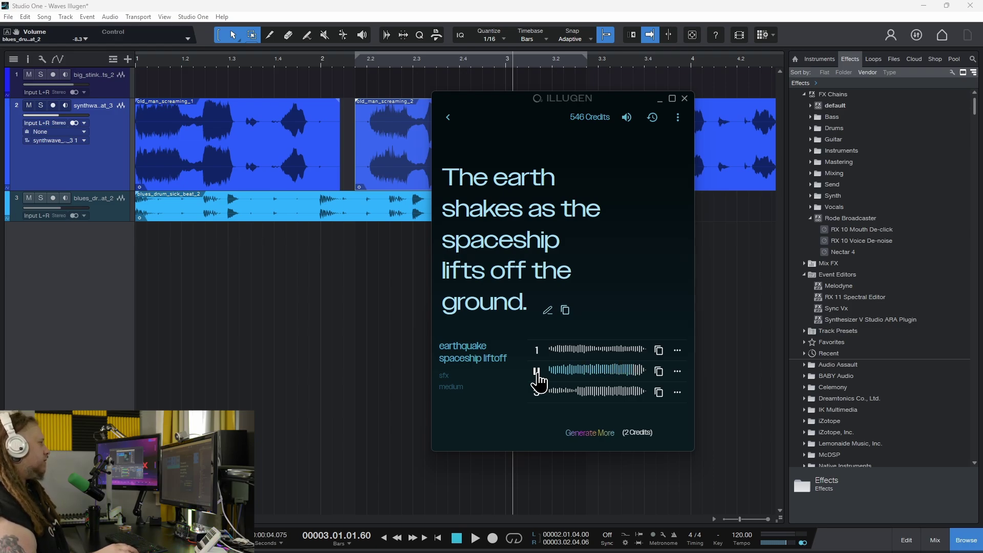
left_click(536, 371)
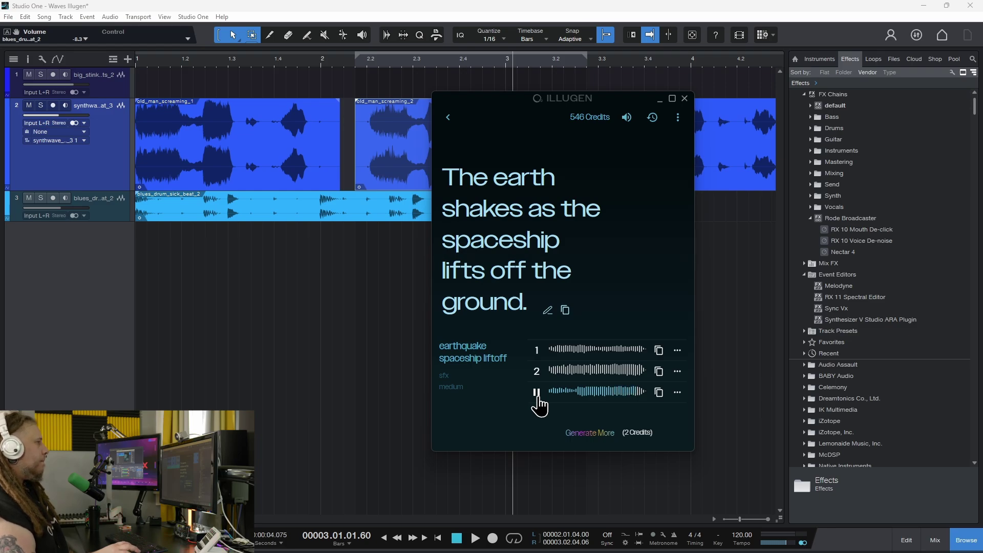
Replace the prompt with "an audience clapping and cheering", set the length to Long and generate the effects
left_click(547, 310)
left_click_drag(445, 187, 619, 353)
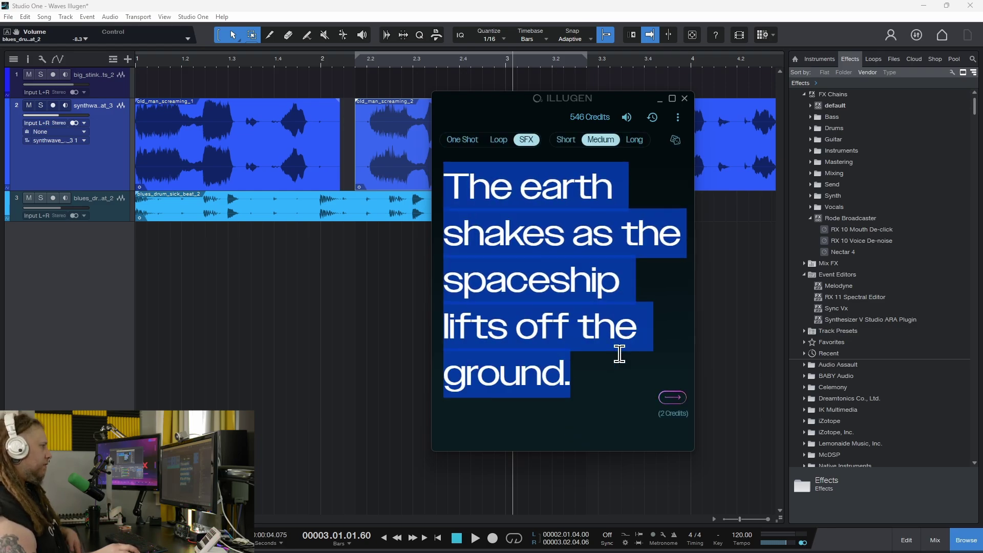
key("BackSpace")
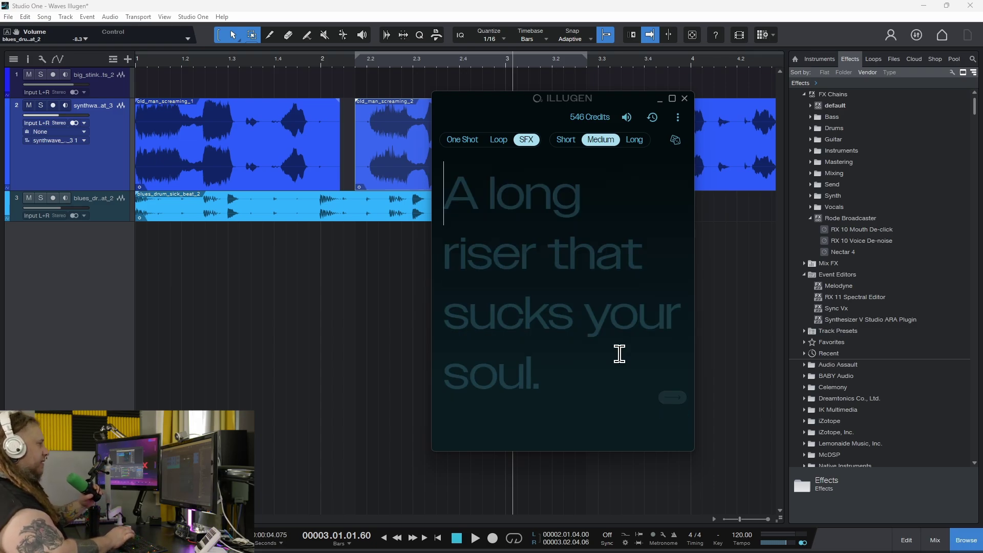
type("an au")
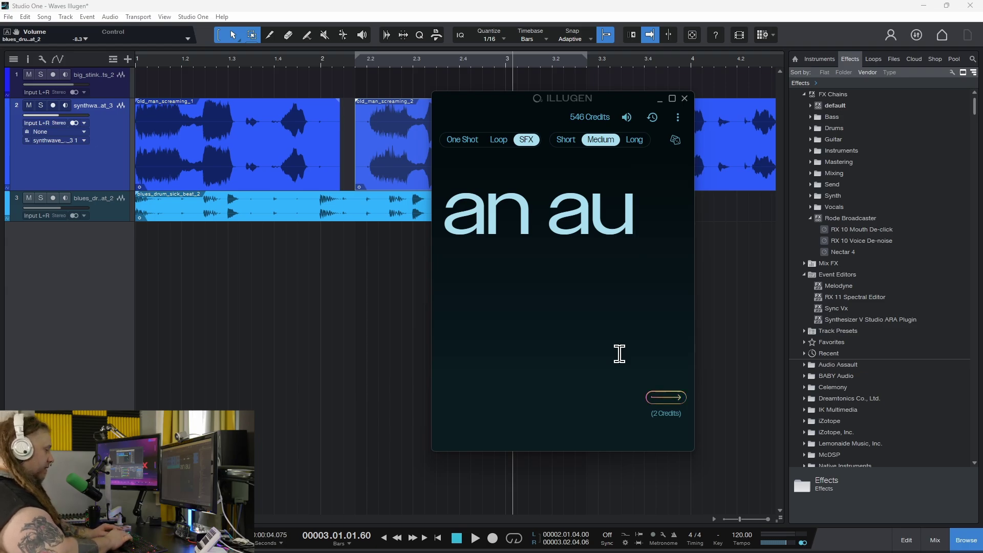
type("dience c")
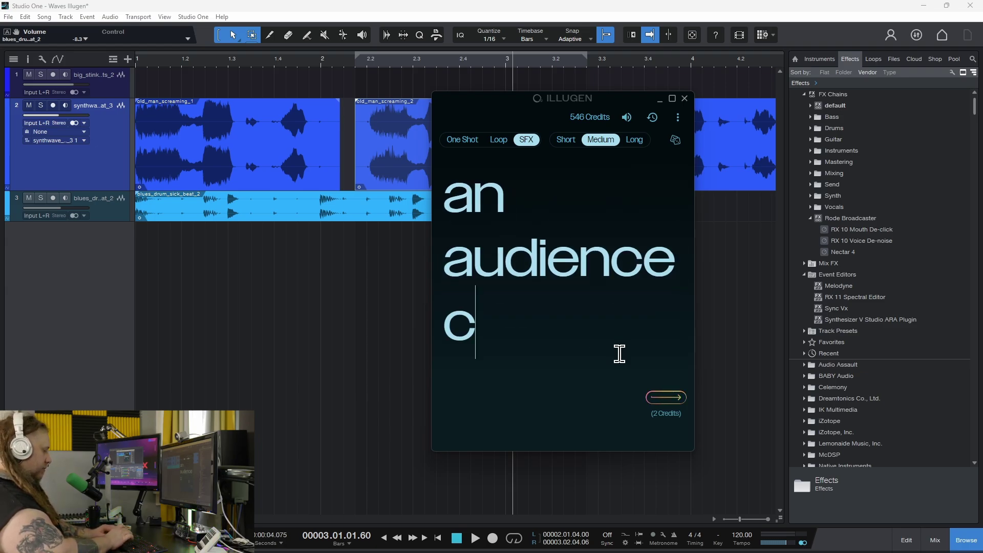
type("lapping and cheering")
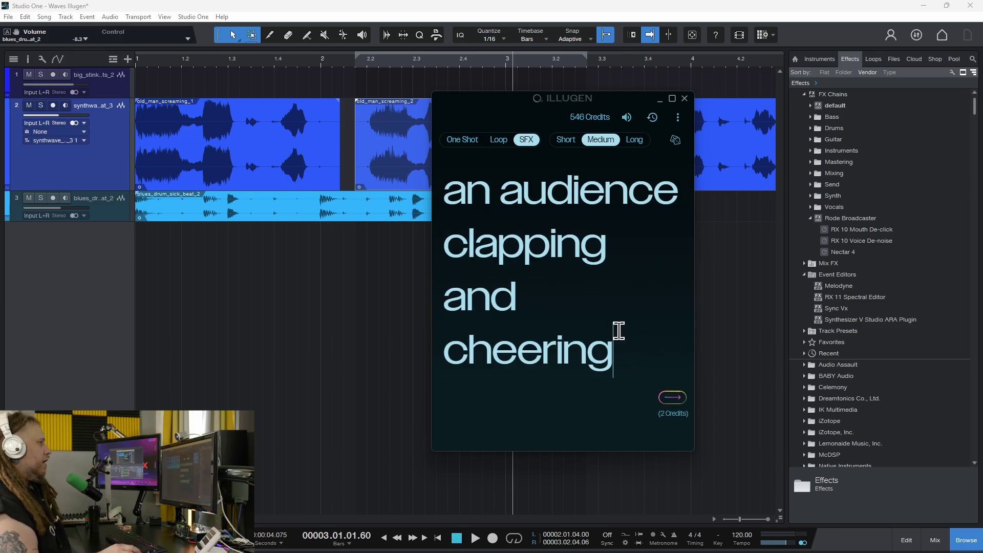
left_click(639, 150)
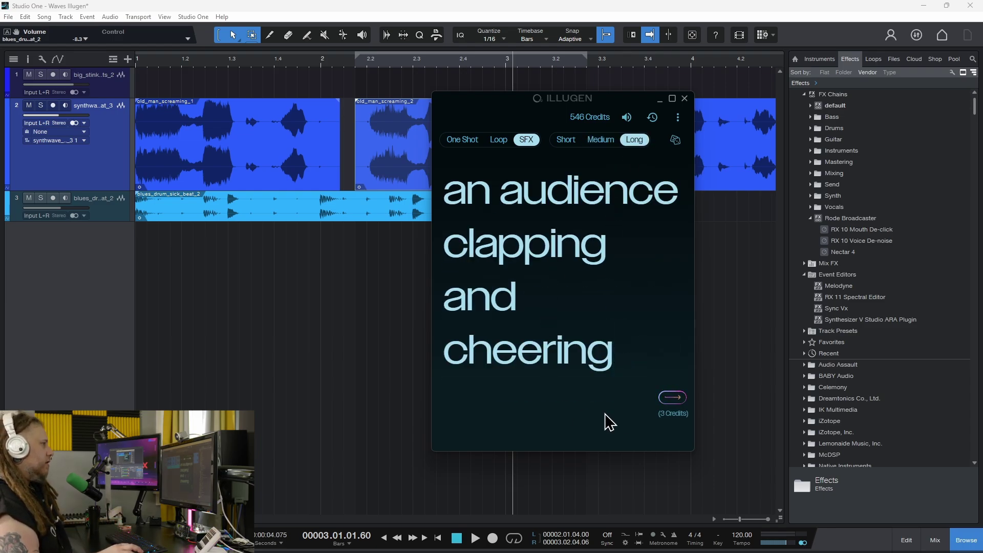
left_click(671, 400)
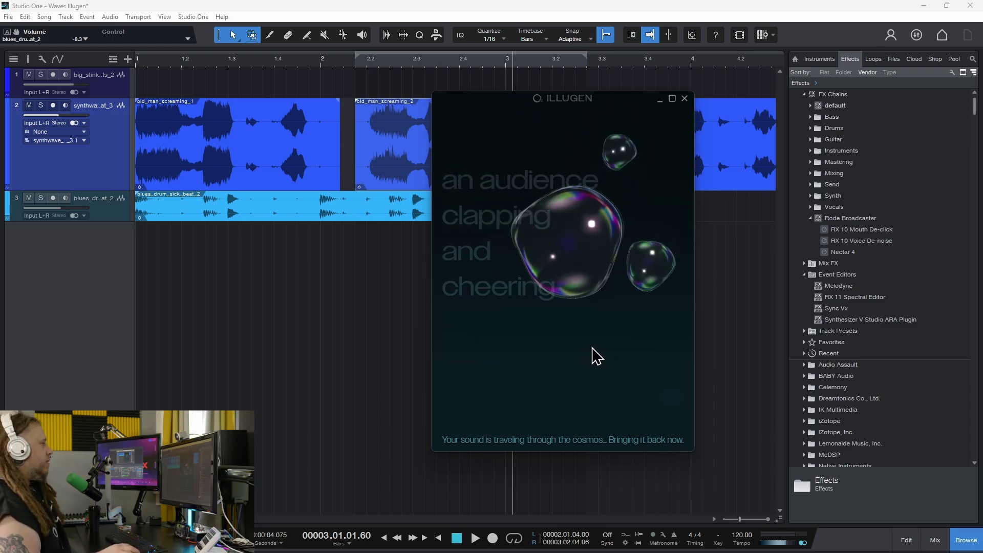
left_click(609, 281)
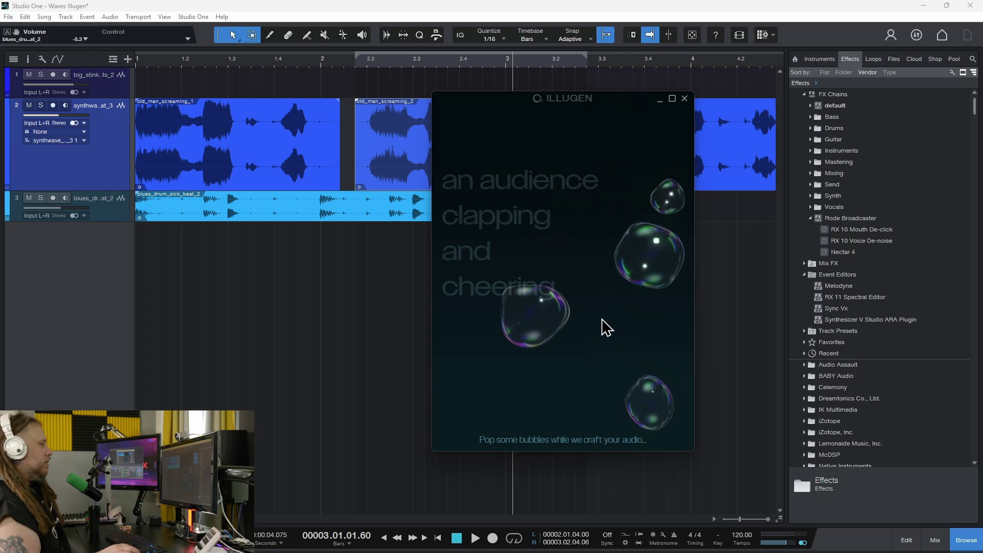
left_click(652, 269)
left_click(655, 276)
left_click(620, 354)
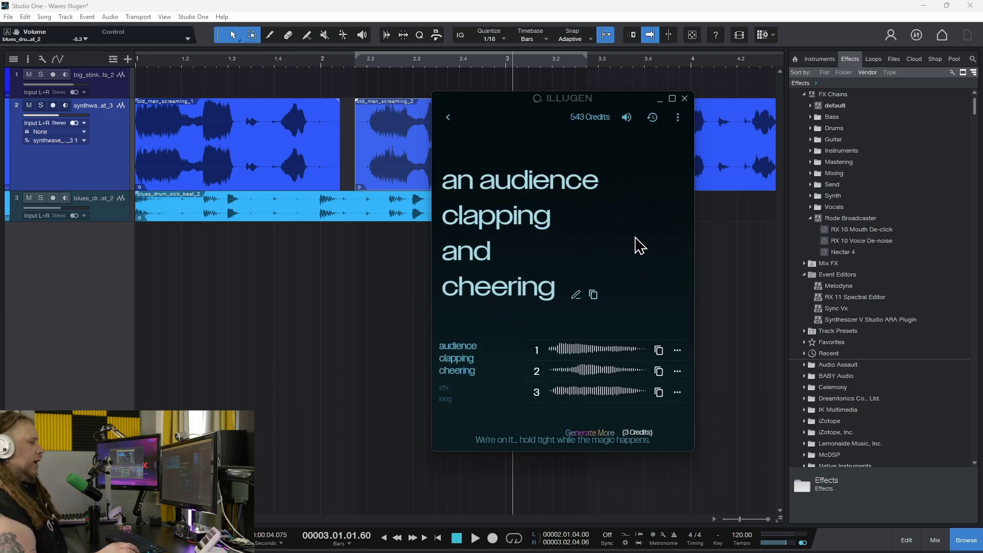
Listen to the first audience variation and adjust the generator's preview volume to a moderate level
left_click(536, 350)
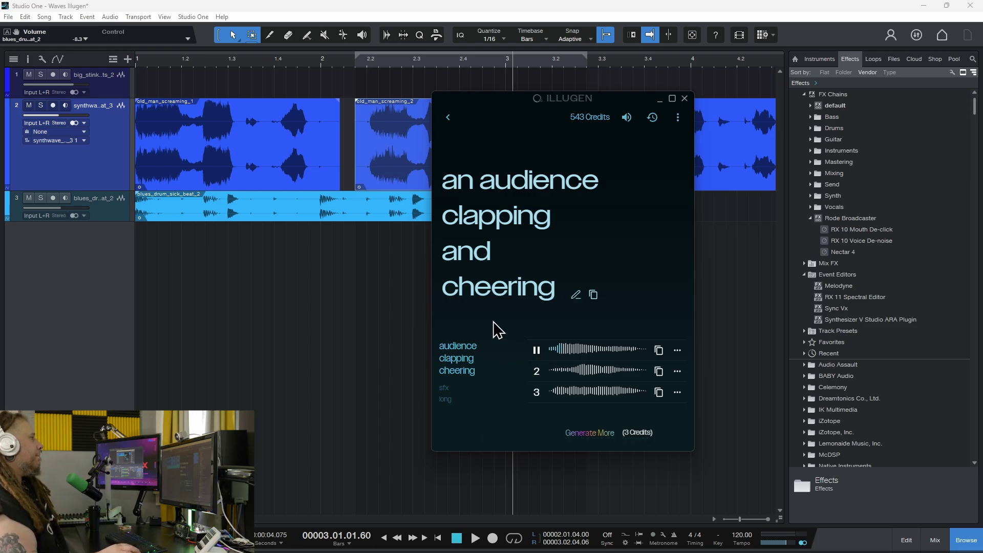
left_click(536, 351)
mouse_move(627, 121)
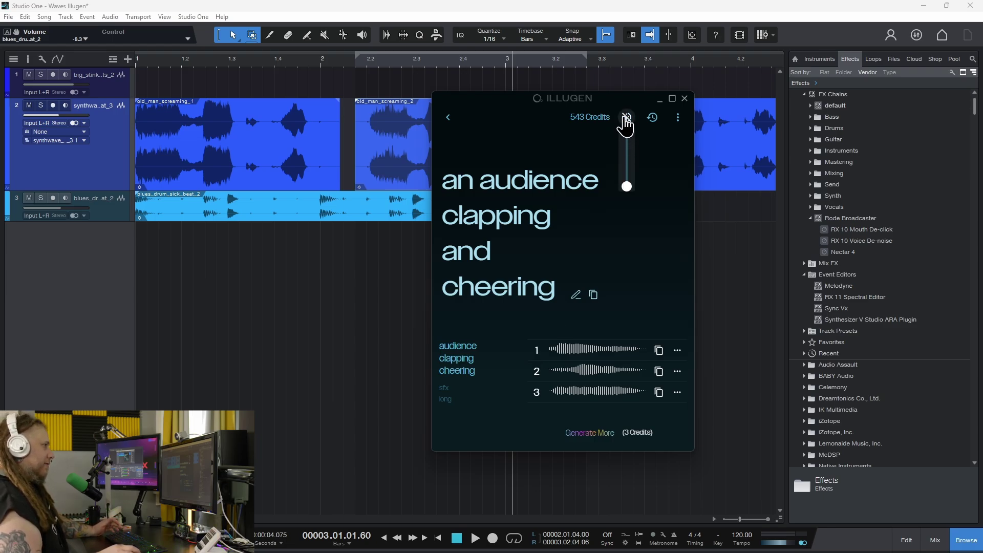
left_click_drag(625, 145, 625, 152)
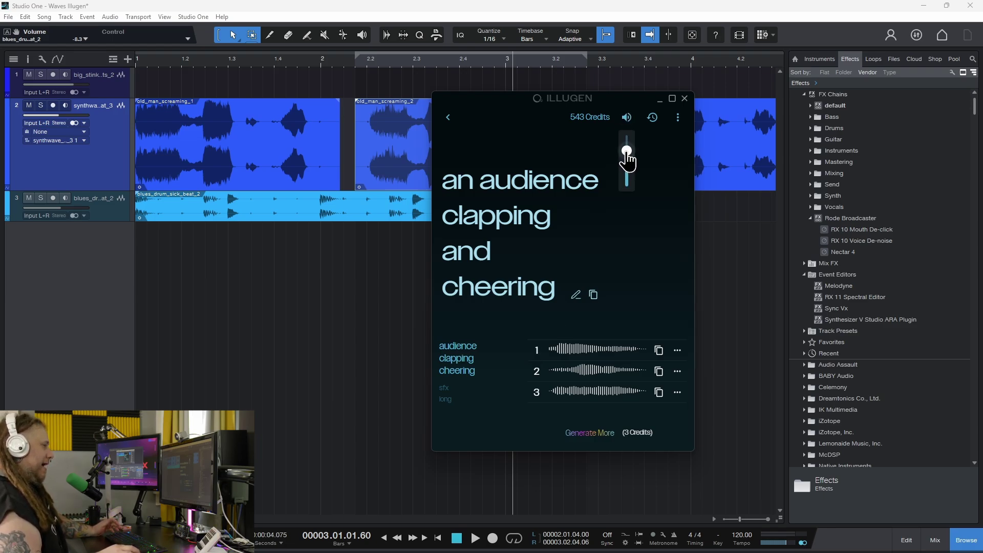
left_click(535, 351)
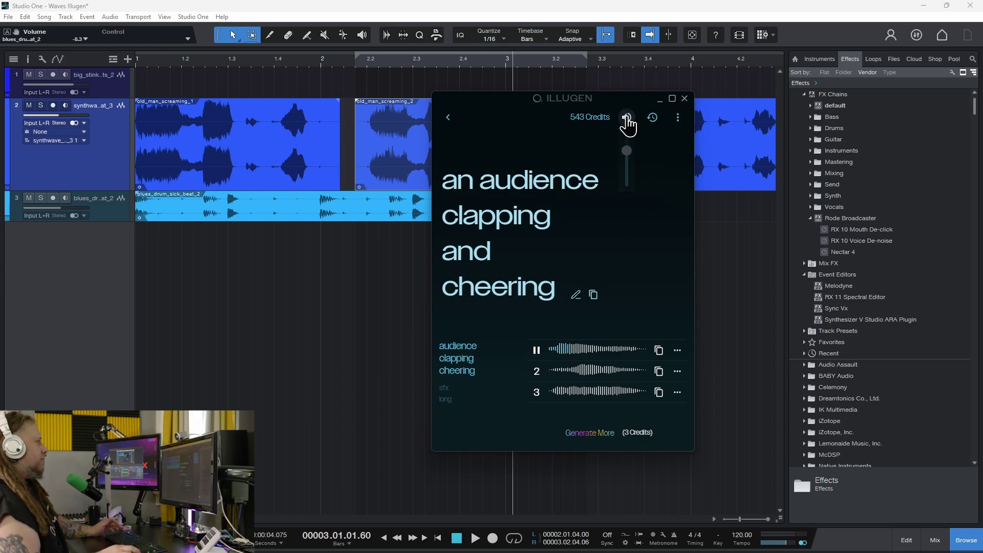
left_click(536, 350)
Listen to the second and third audience variations, raising the preview volume slightly during playback
left_click(536, 370)
mouse_move(627, 117)
left_click_drag(628, 155, 629, 151)
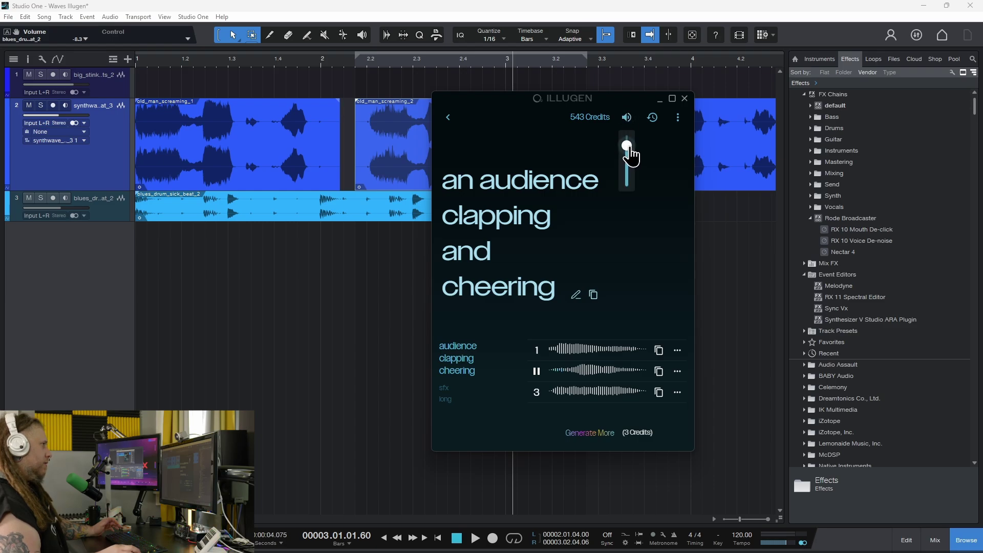
left_click(536, 399)
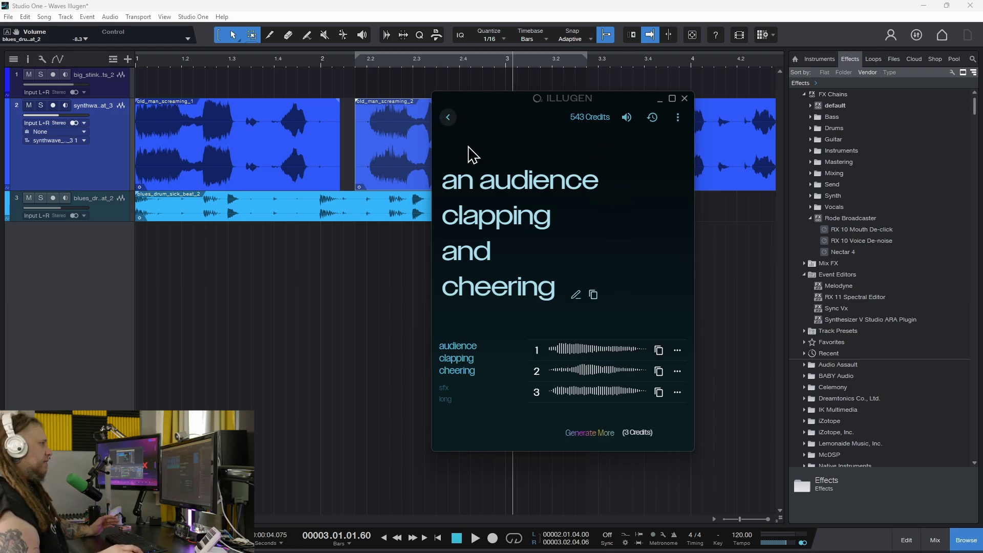
Generate another set of Long effects from the same audience prompt and listen to the three new variations
left_click(576, 295)
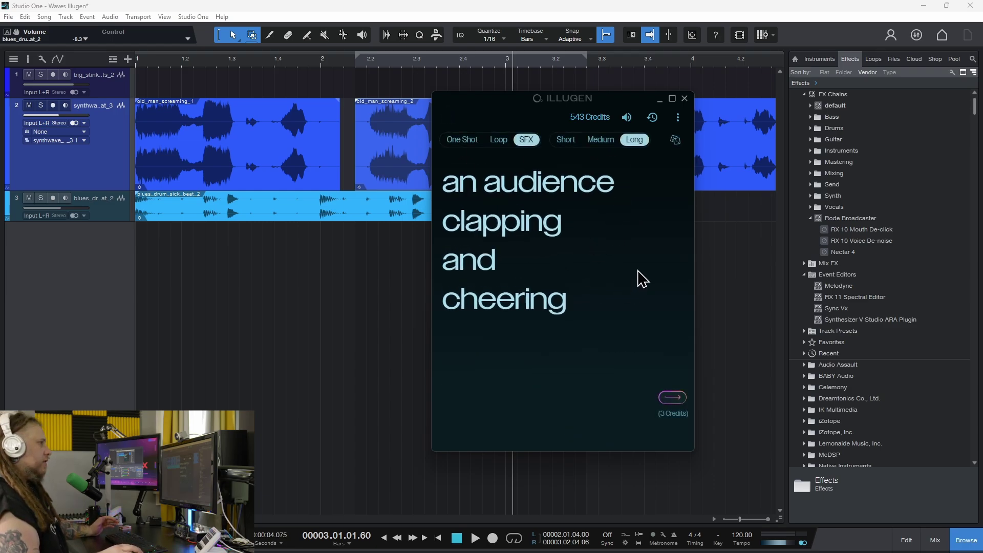
left_click(667, 400)
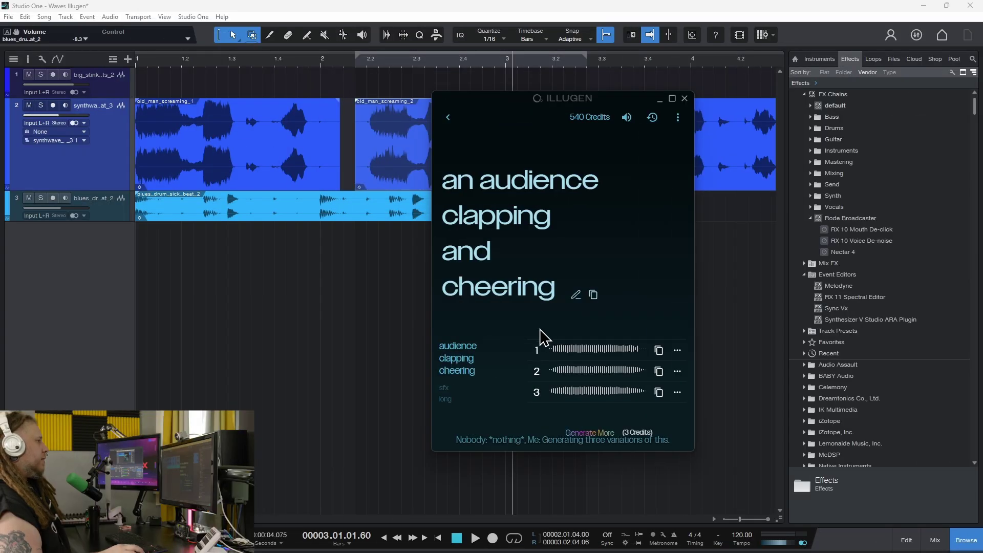
left_click(536, 350)
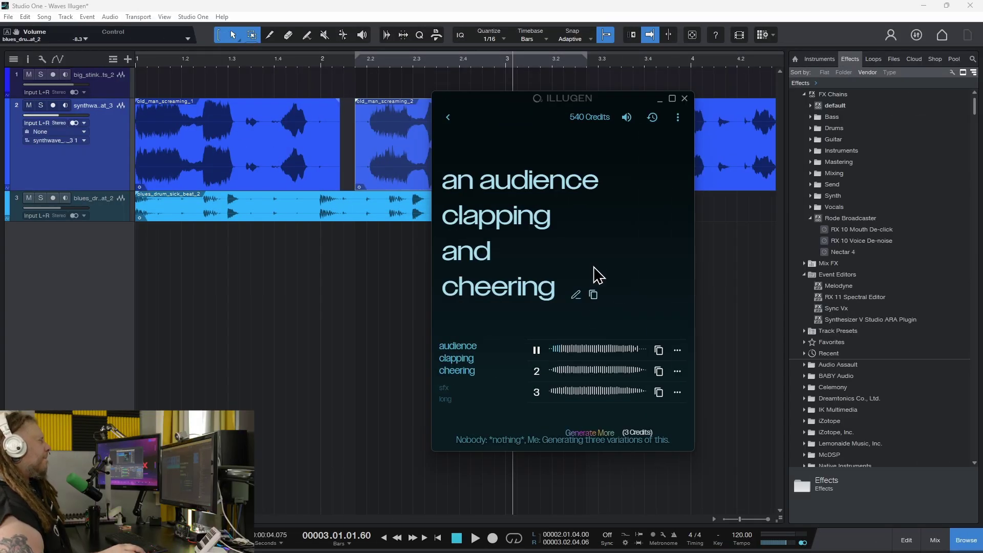
left_click(534, 357)
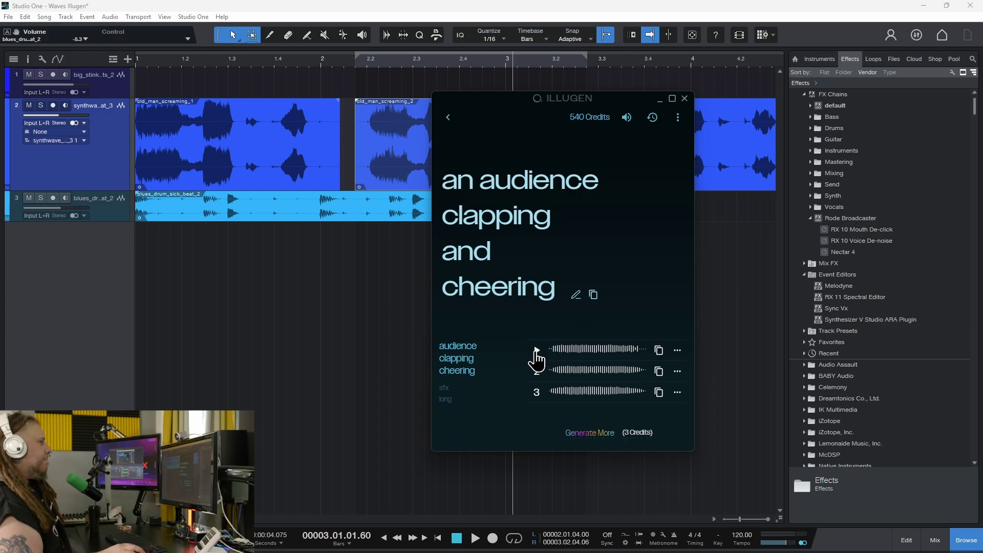
left_click(536, 372)
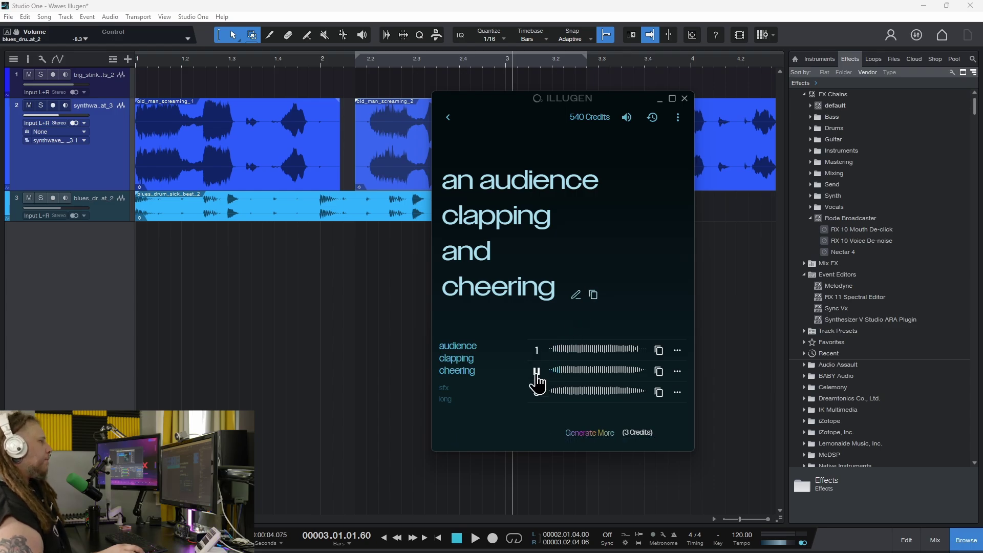
left_click(536, 391)
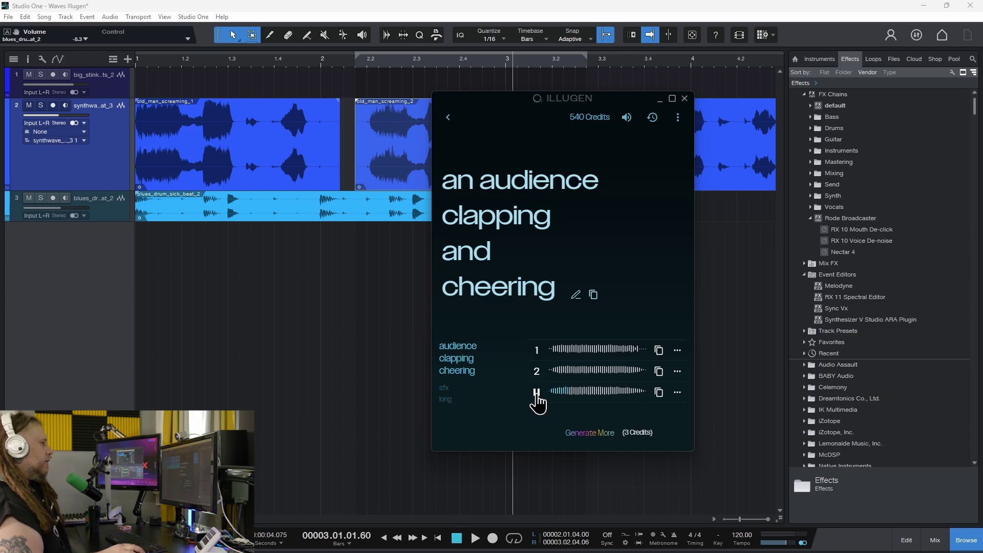
left_click(536, 393)
Generate Long sound effects from the prompt "a large explosion in space" and listen to the variations
type("large e")
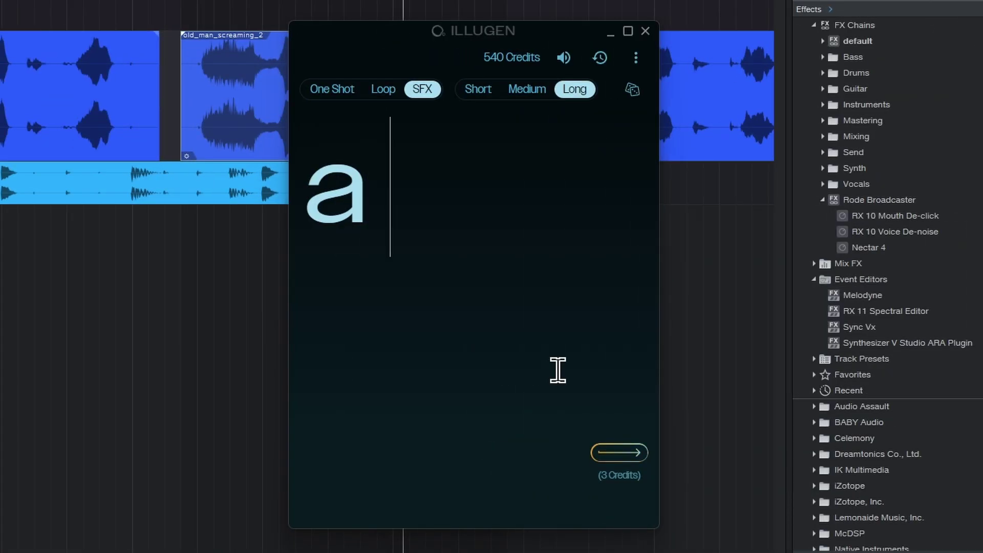
type("xp")
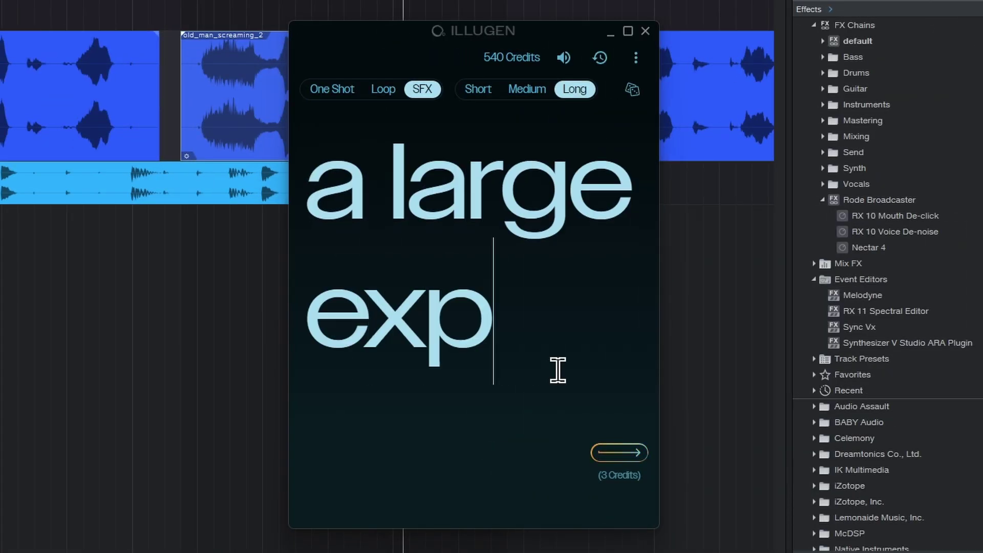
type("losion in space")
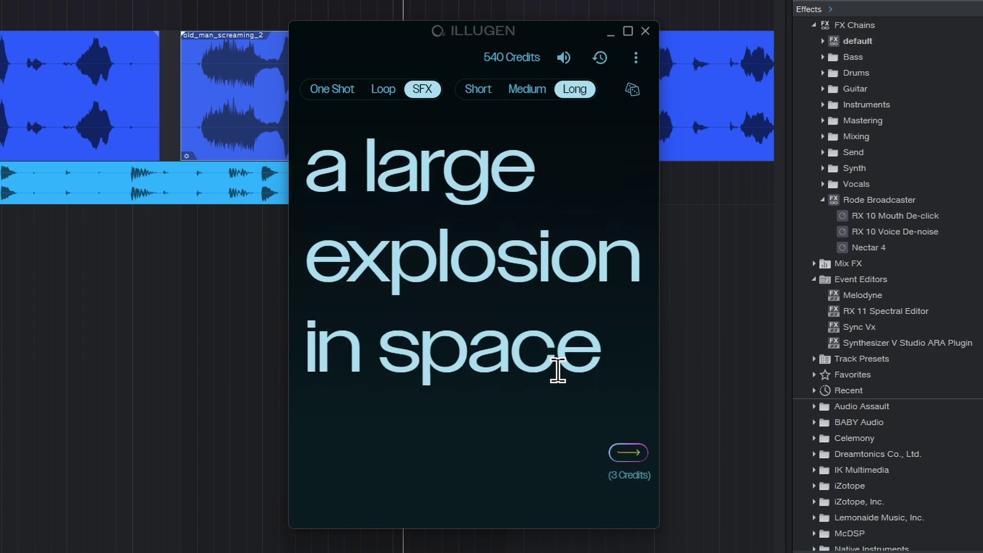
key("Return")
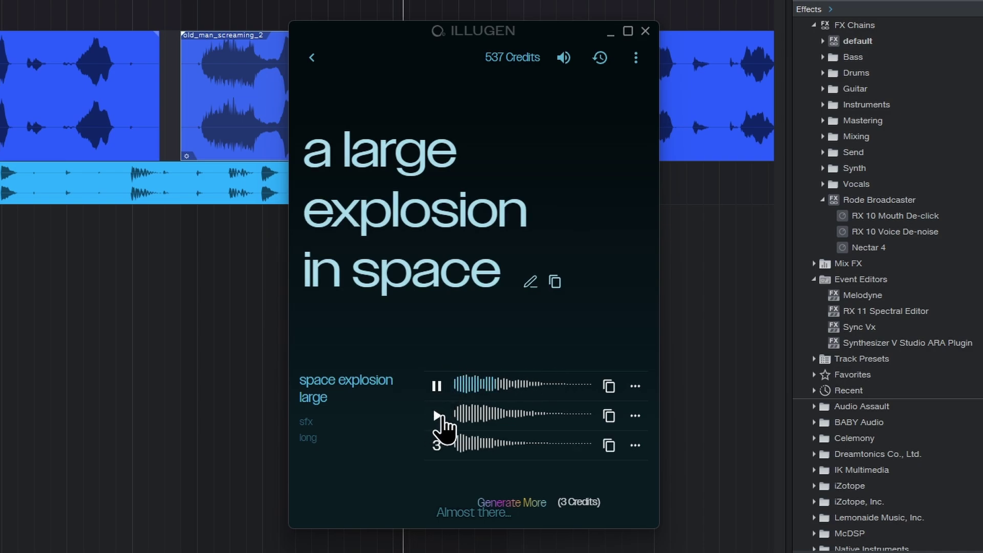
left_click(436, 415)
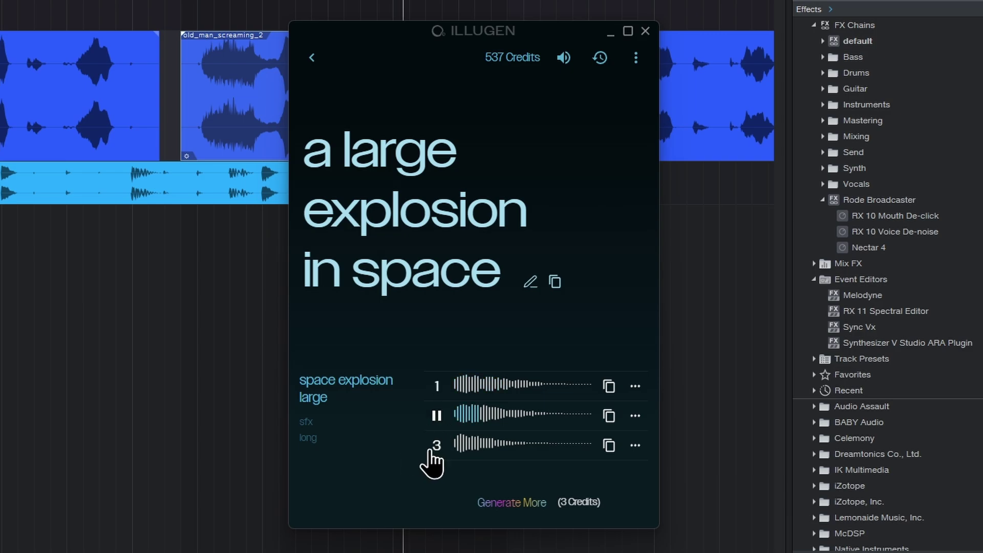
left_click(436, 416)
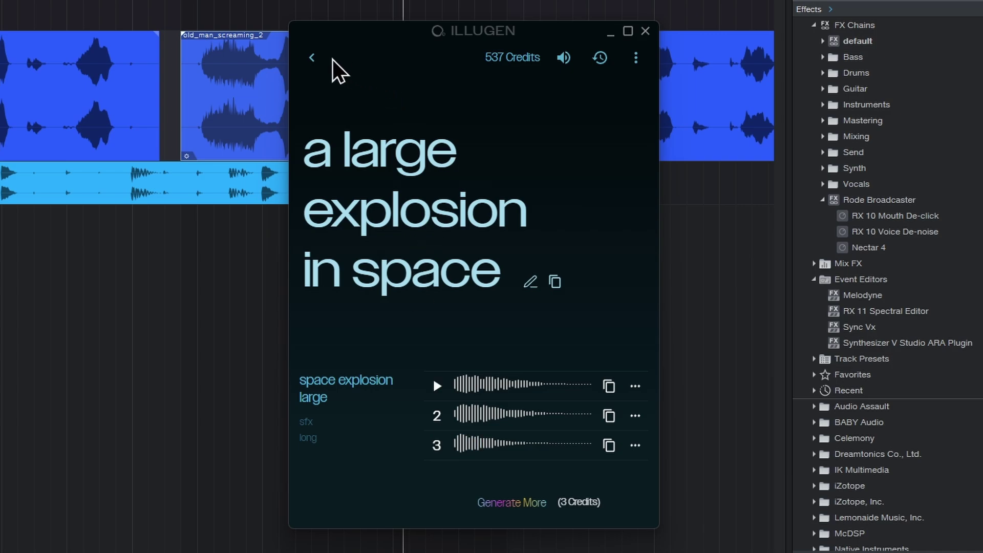
Change the length of the space explosion effect to Medium and generate a new set of variations
left_click(531, 284)
left_click(527, 89)
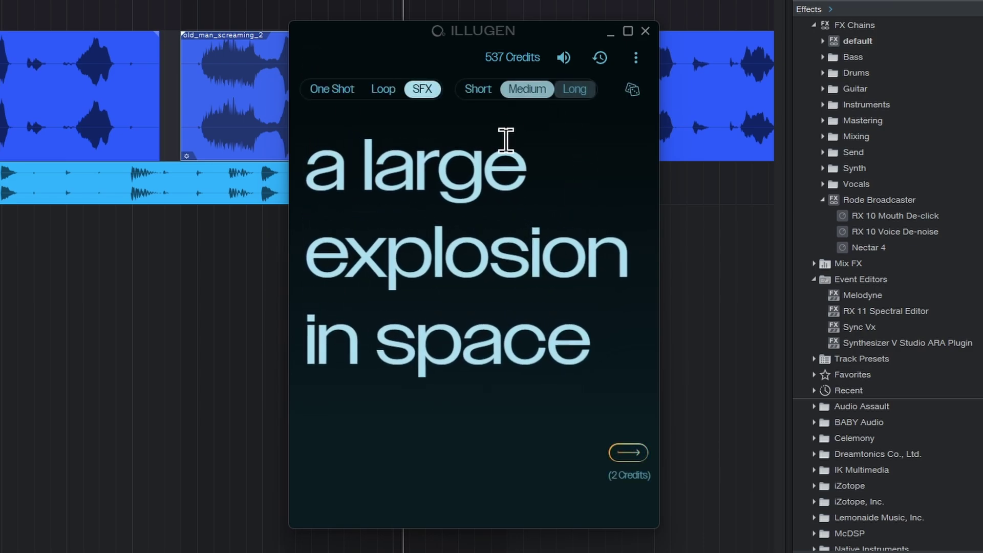
left_click(623, 454)
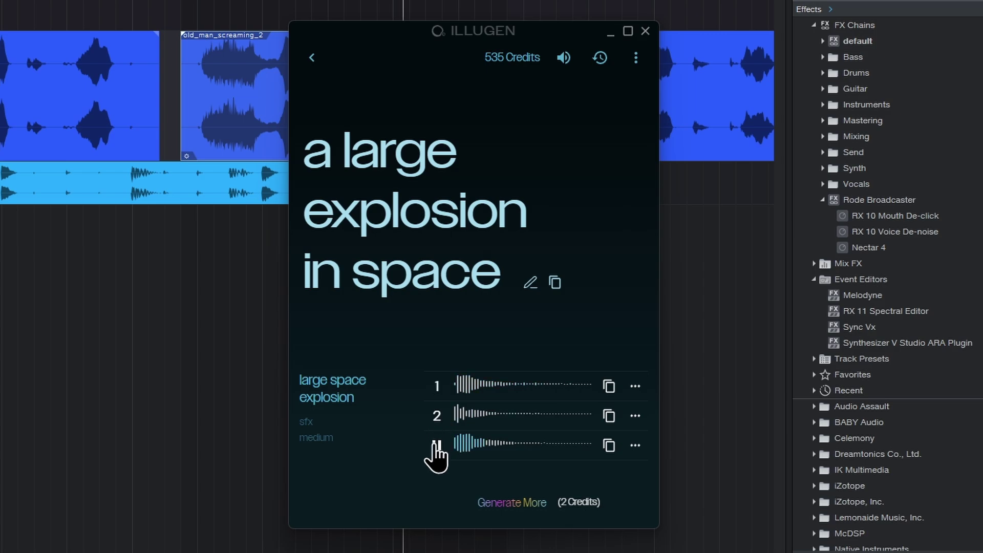
Shorten the prompt to "a large explosion", generate Medium effects and listen to the variations
left_click(530, 282)
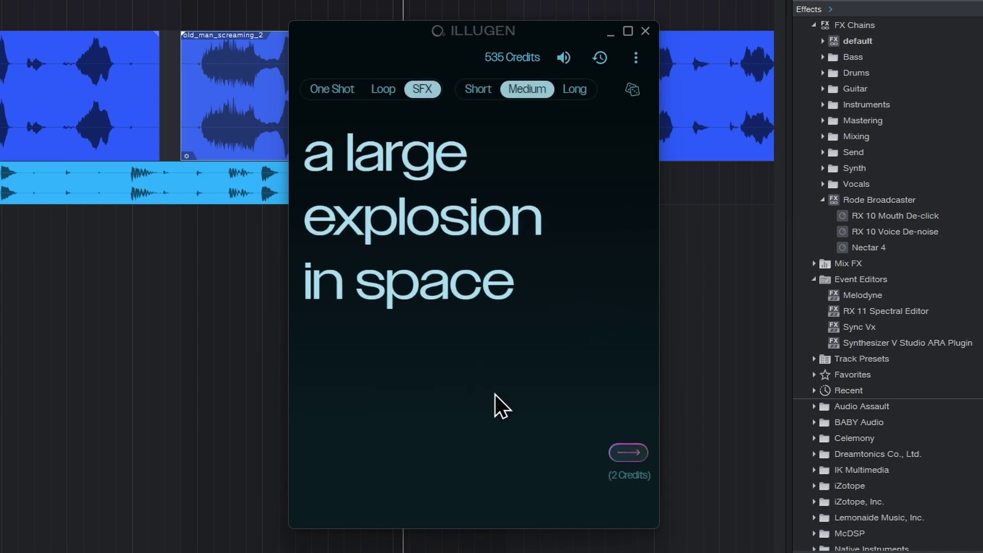
left_click_drag(598, 350, 313, 358)
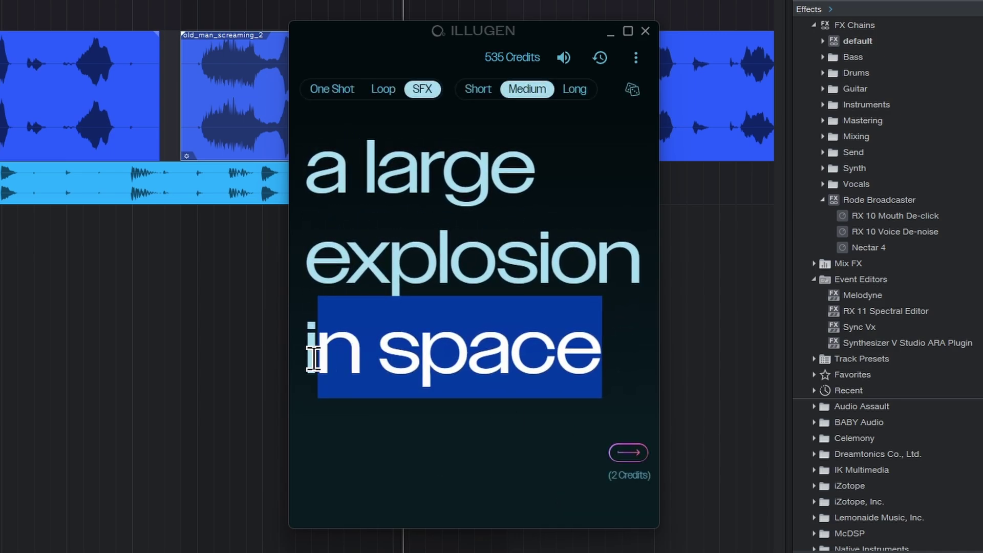
key("BackSpace")
key("BackSpace")
left_click(628, 452)
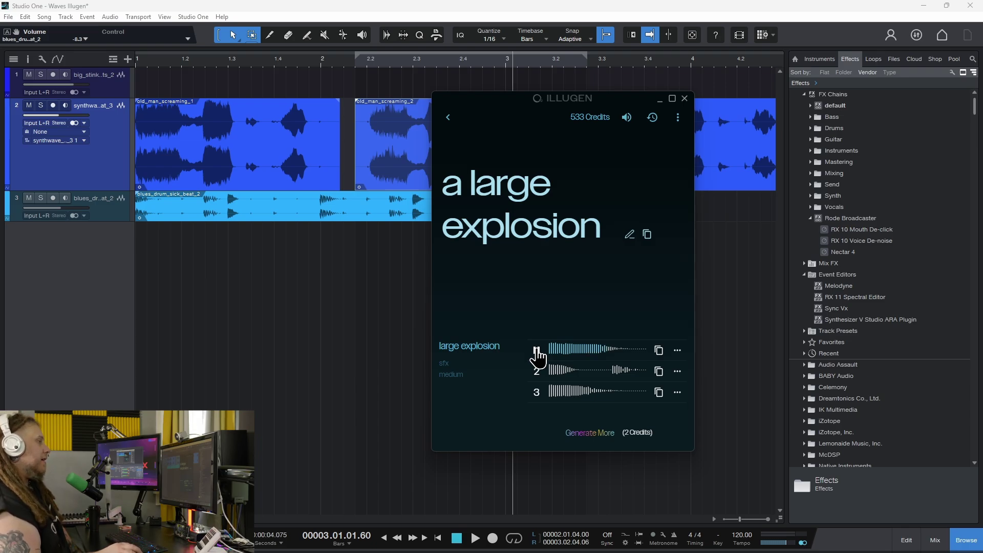
left_click(537, 392)
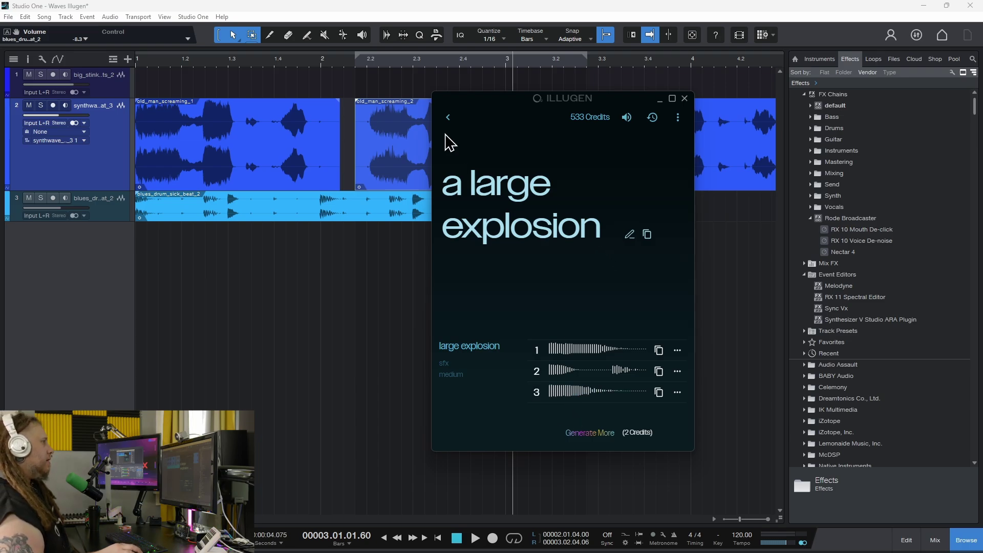
Load the random SFX prompt suggestion "A door slowly creaking open." and generate Medium effects from it
left_click(443, 118)
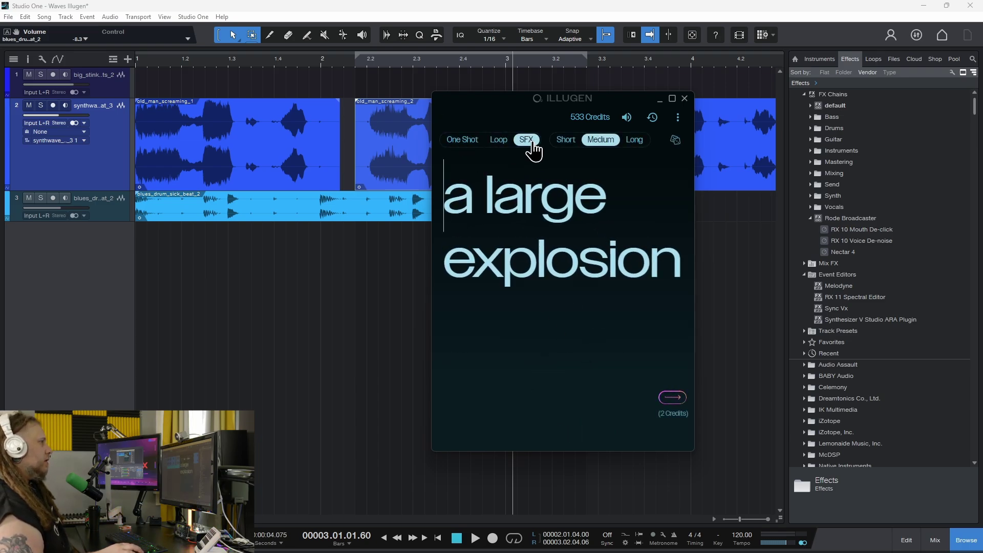
left_click(675, 142)
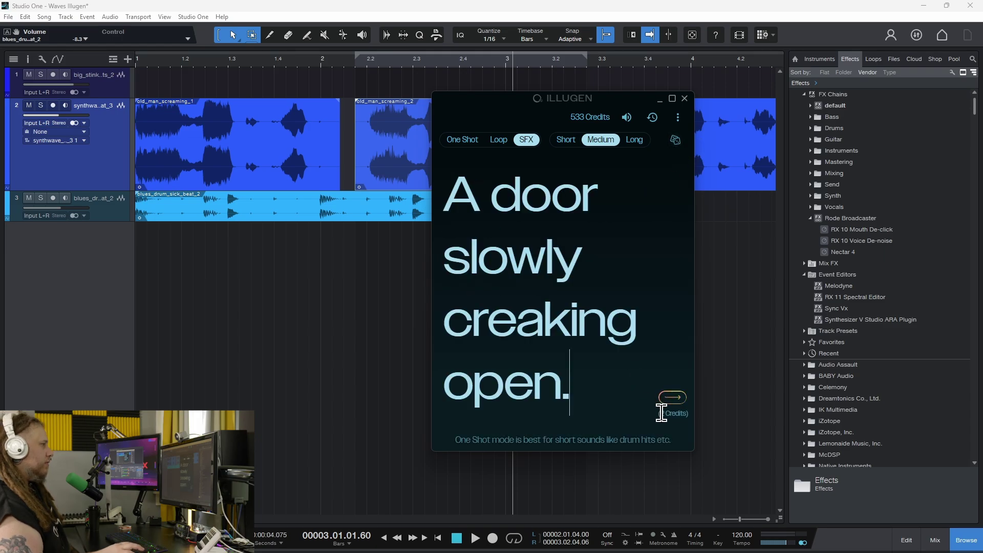
left_click(675, 400)
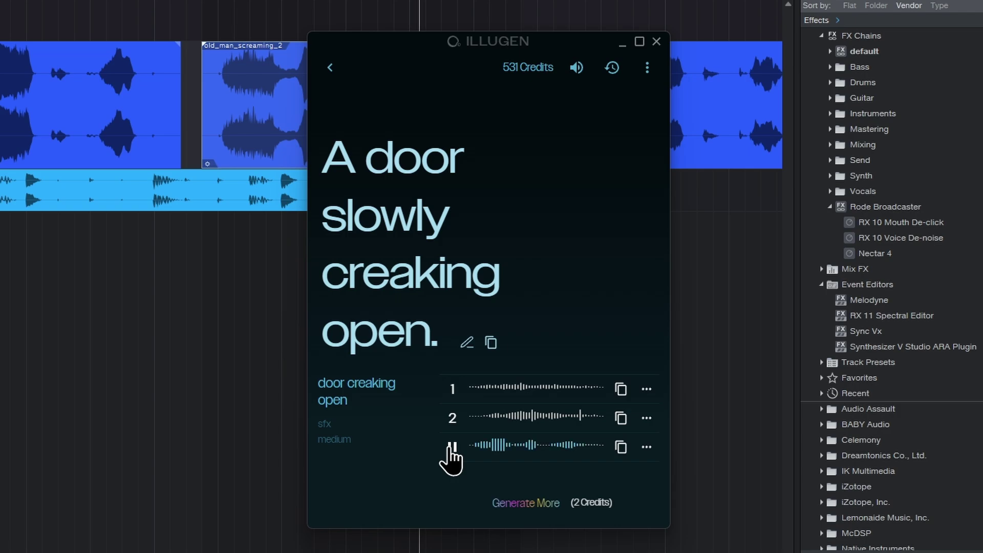
Generate loops in Loop mode from the random prompt "I woke up mad today. Make a beat NOW!" and listen to the three variations
left_click(329, 68)
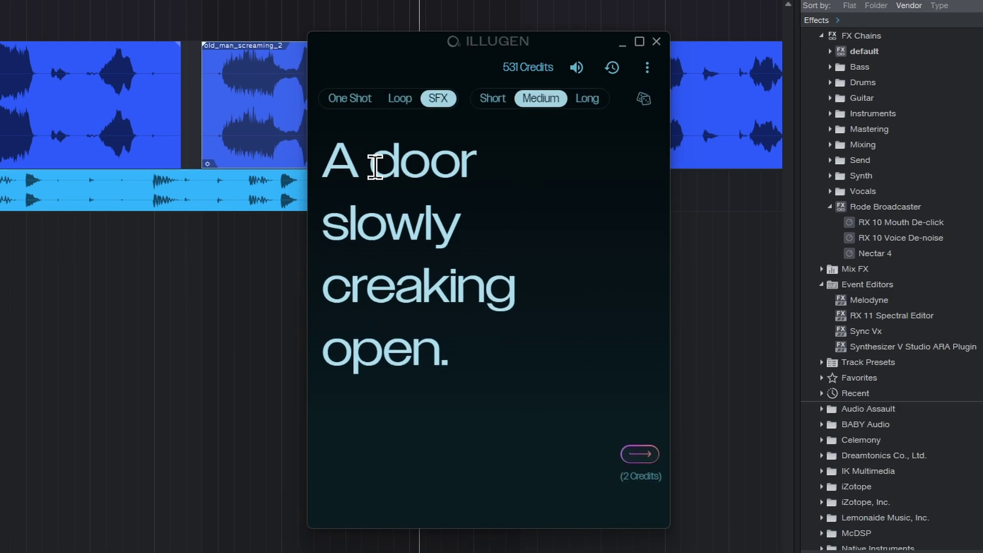
left_click(398, 99)
left_click(644, 99)
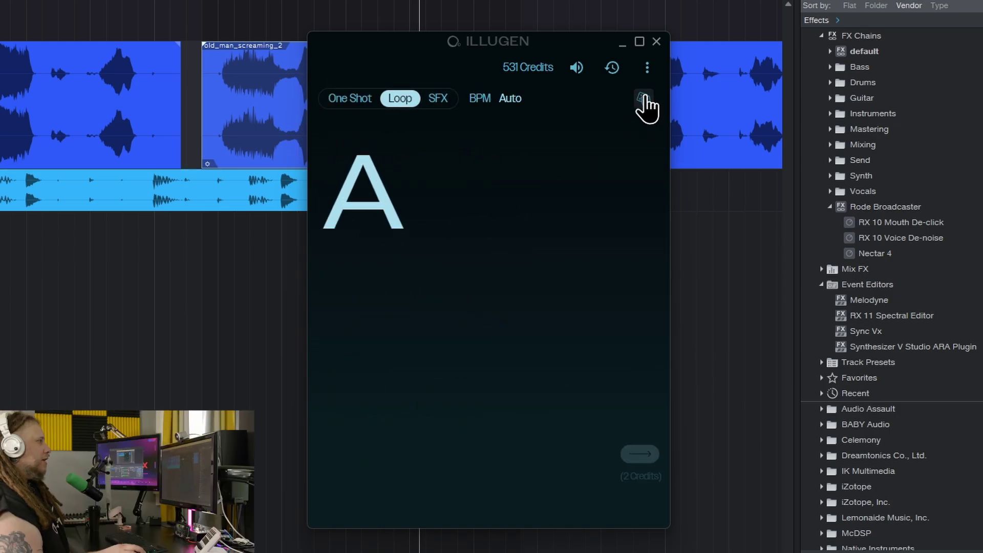
left_click(644, 98)
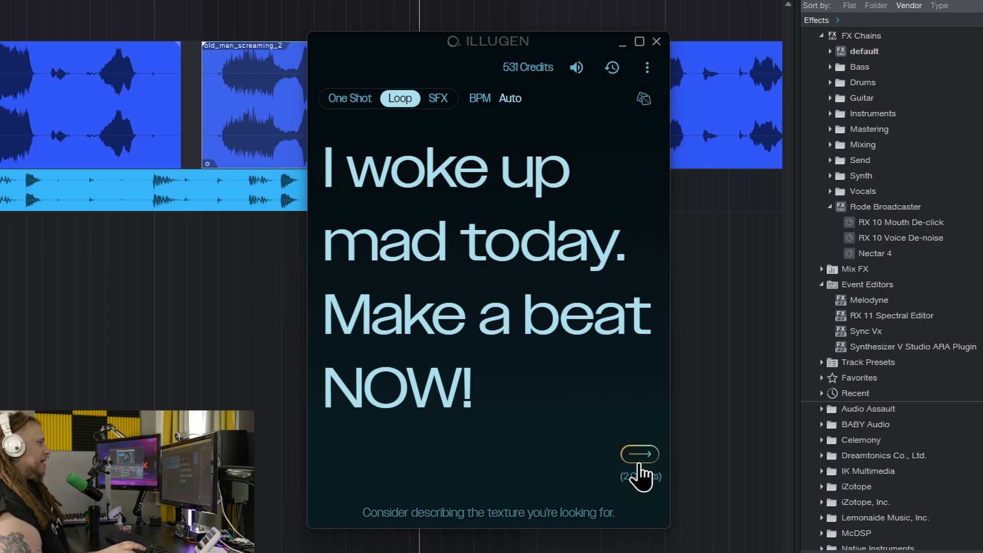
left_click(634, 454)
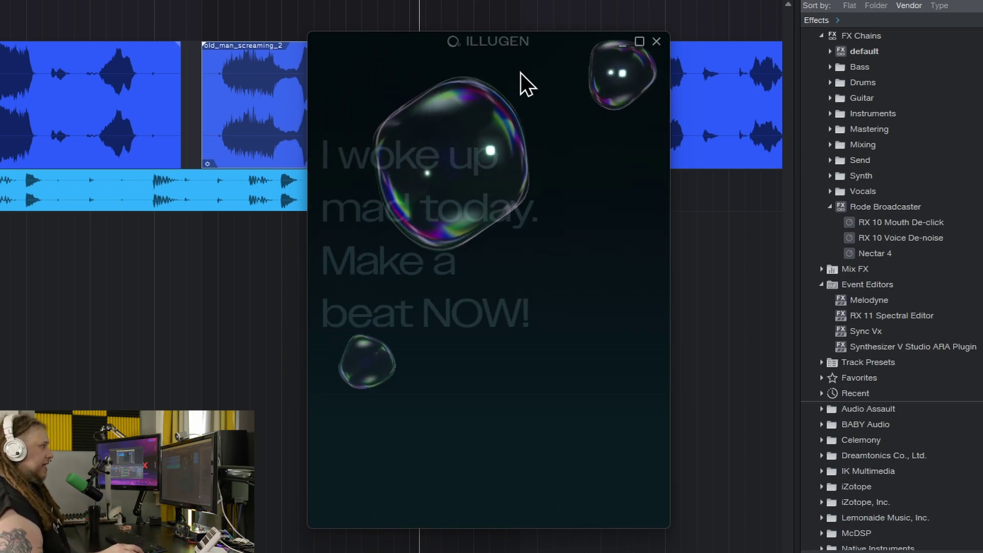
left_click_drag(556, 41, 547, 41)
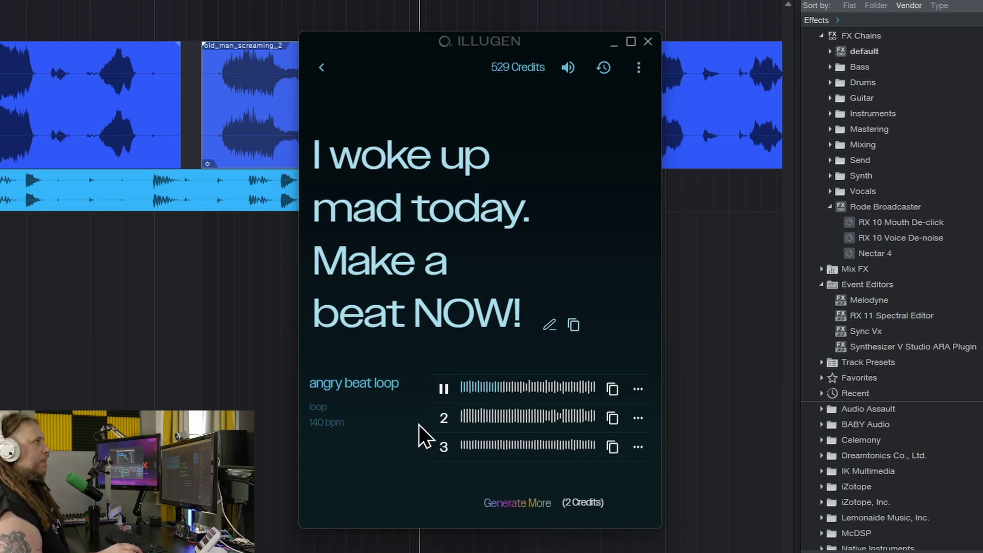
left_click(444, 421)
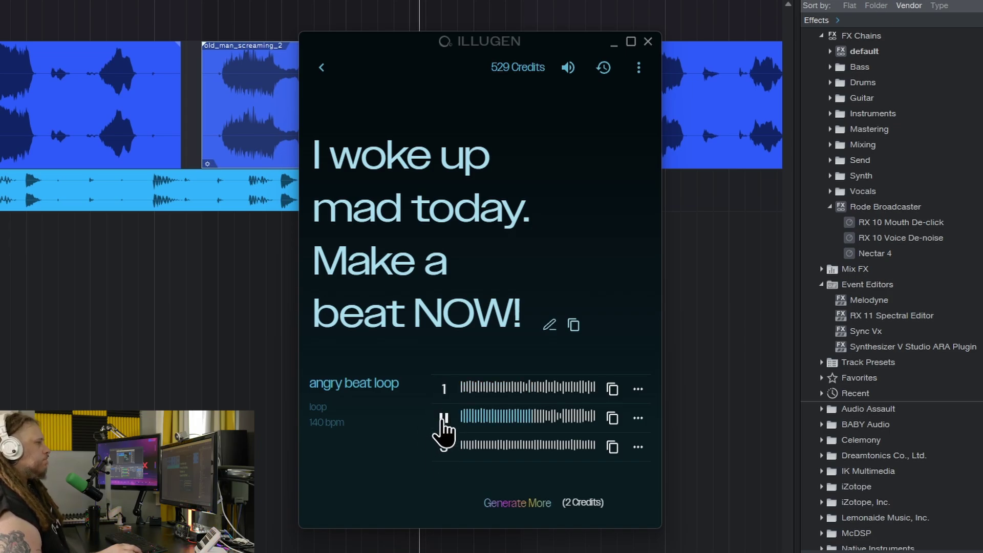
left_click(443, 420)
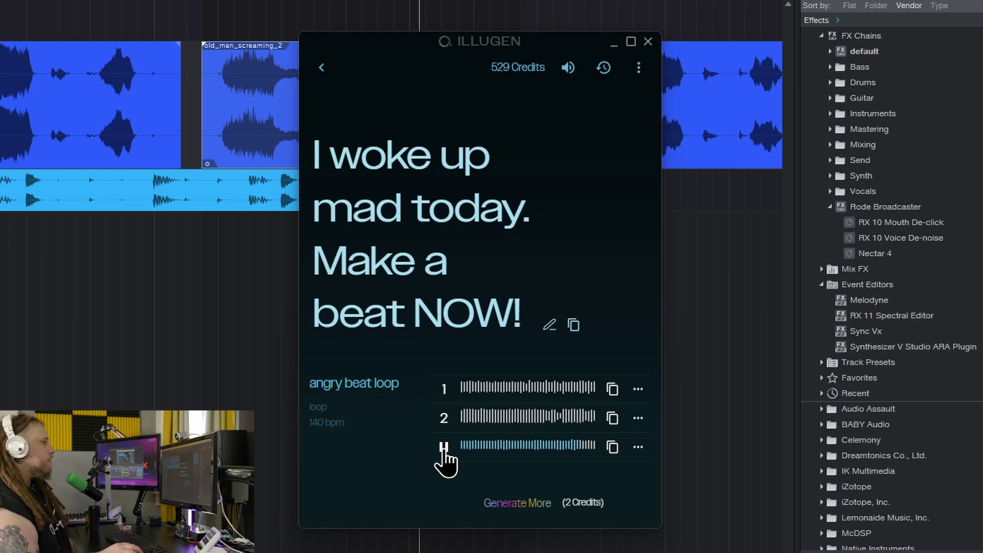
Cycle the random loop prompts to "If waves could whisper a melody as they break on the shore." and generate loops from it
left_click(323, 72)
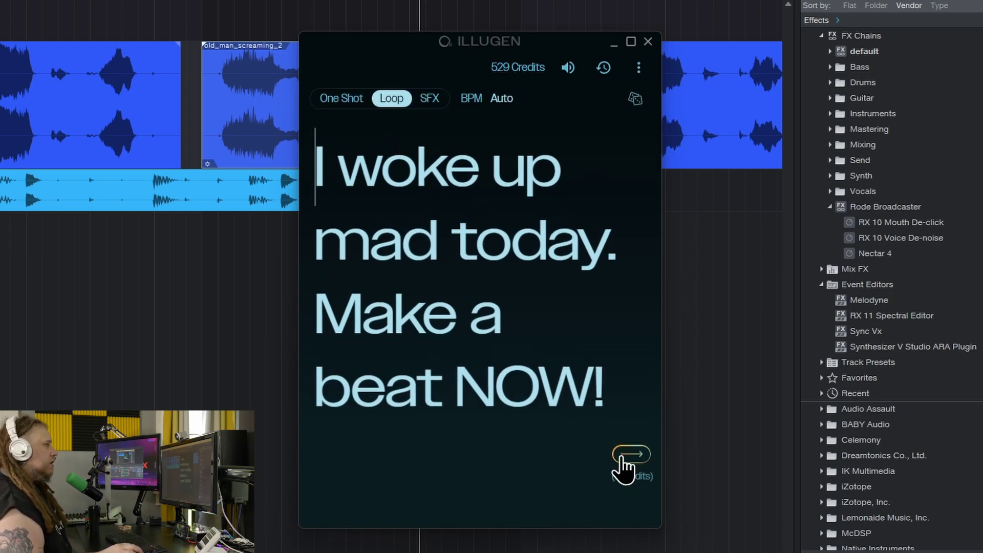
left_click(633, 101)
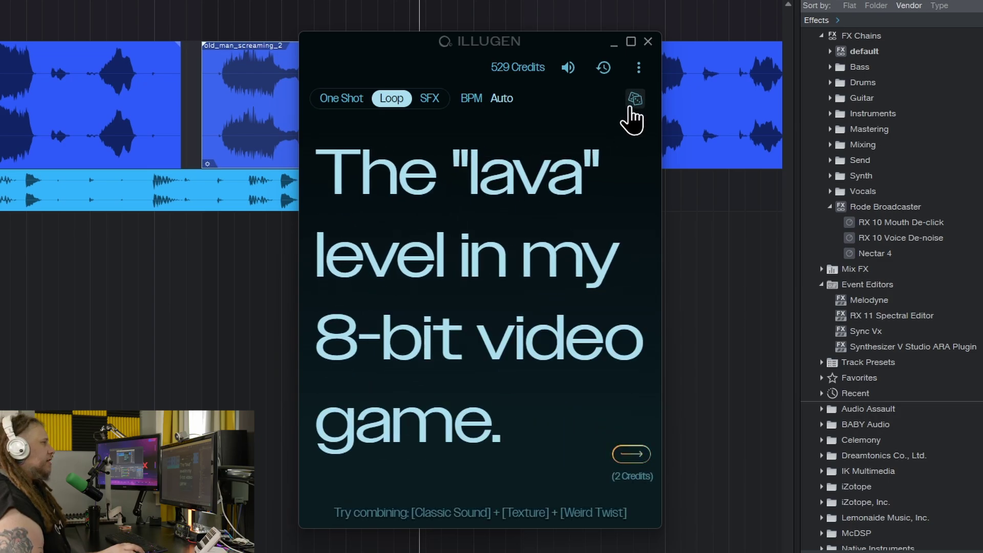
left_click(630, 107)
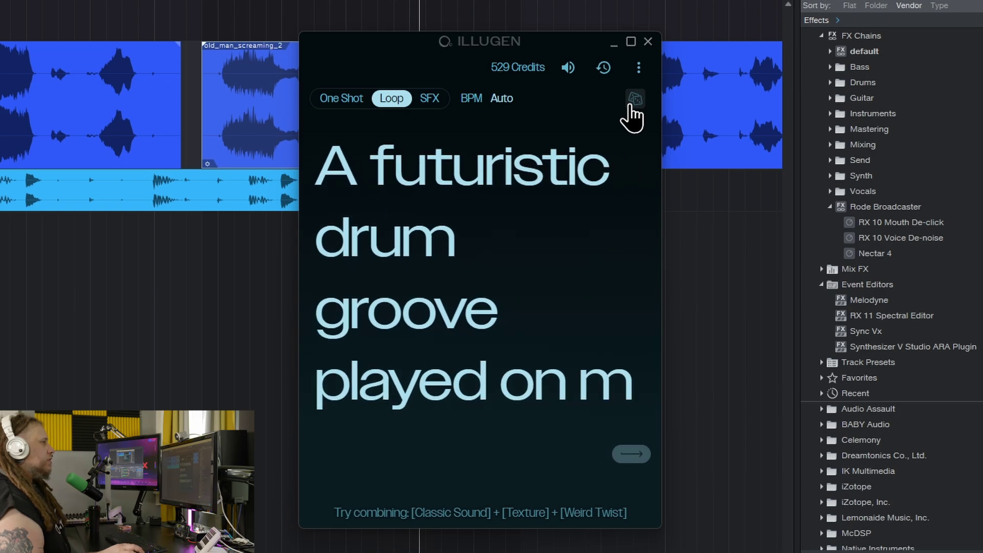
left_click(635, 105)
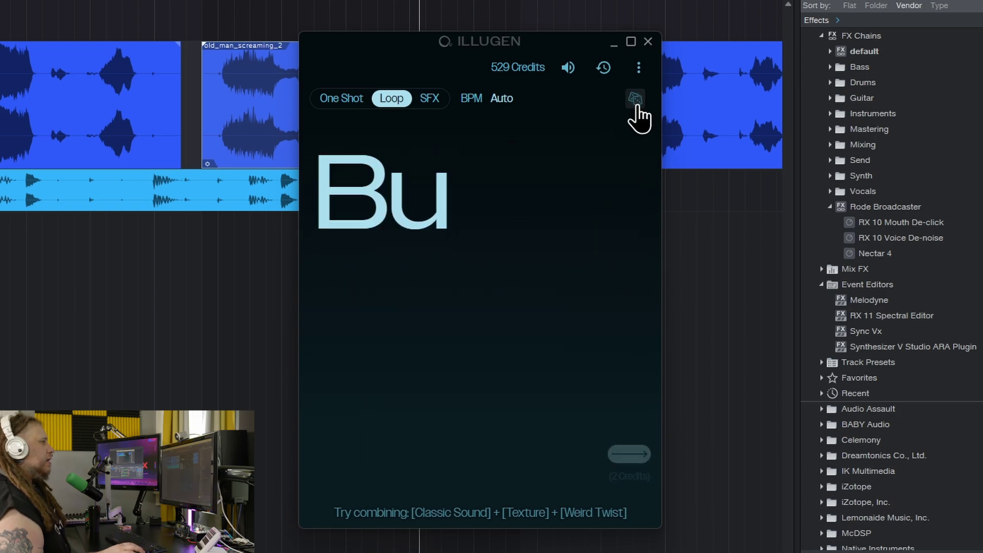
left_click(635, 106)
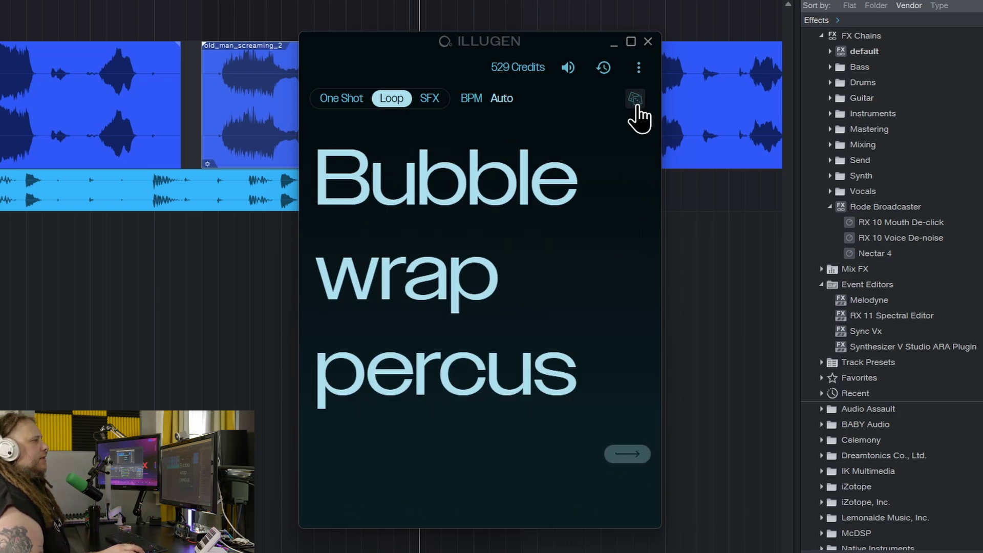
left_click(635, 106)
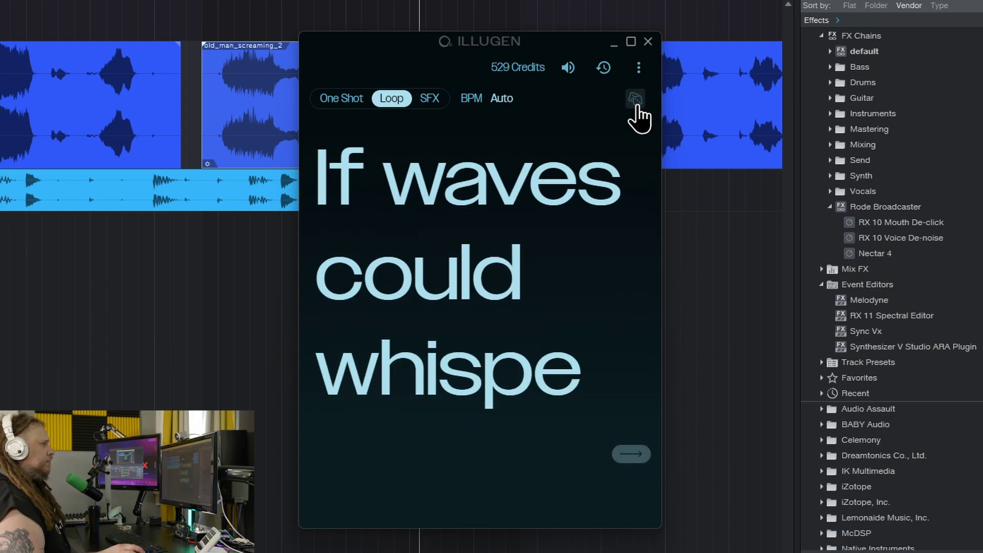
left_click(627, 462)
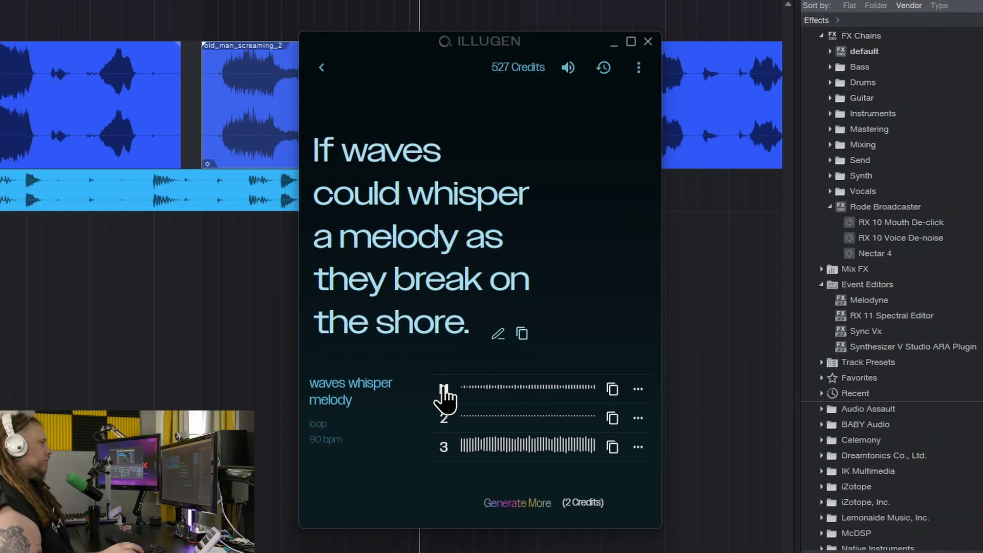
Listen to the three wave melody loop variations and stop playback
left_click(443, 390)
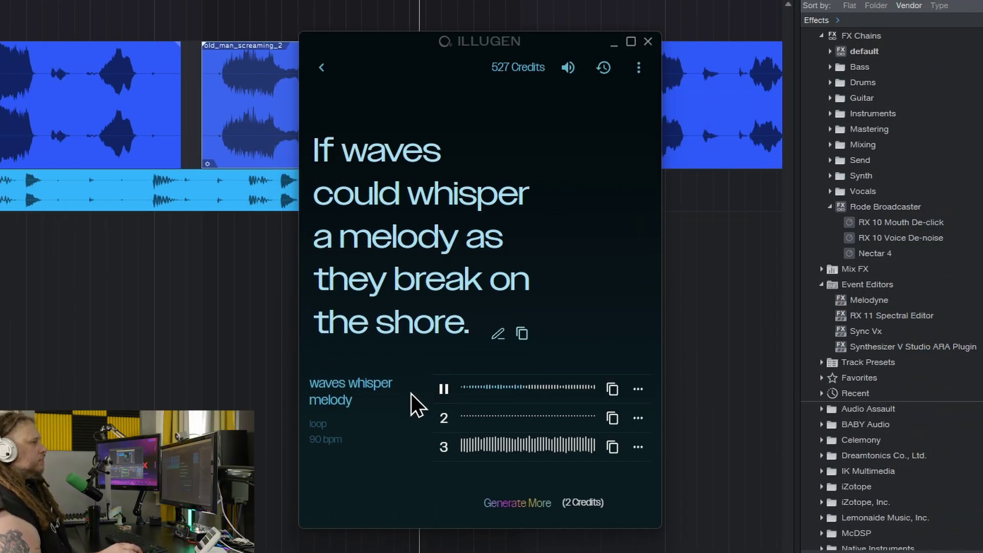
left_click(443, 389)
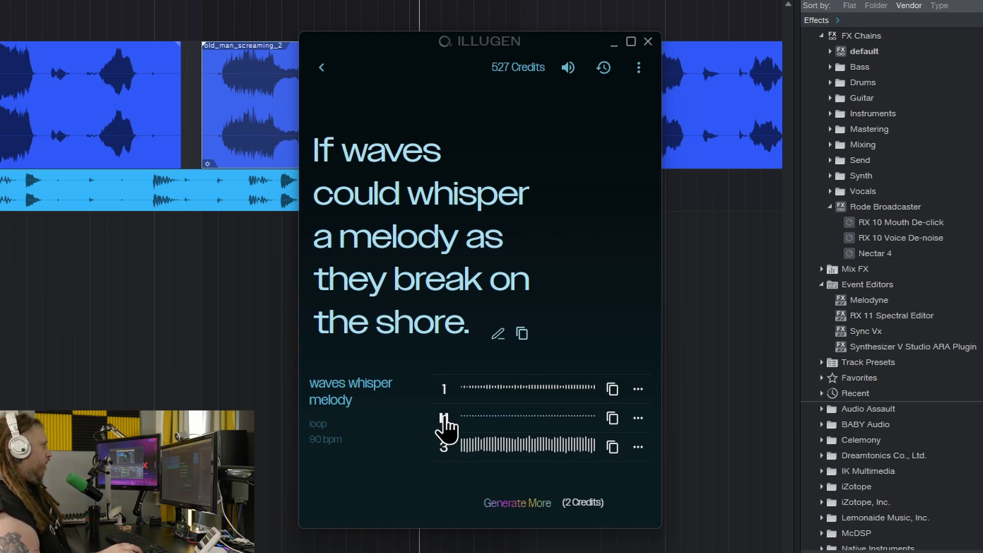
left_click(443, 446)
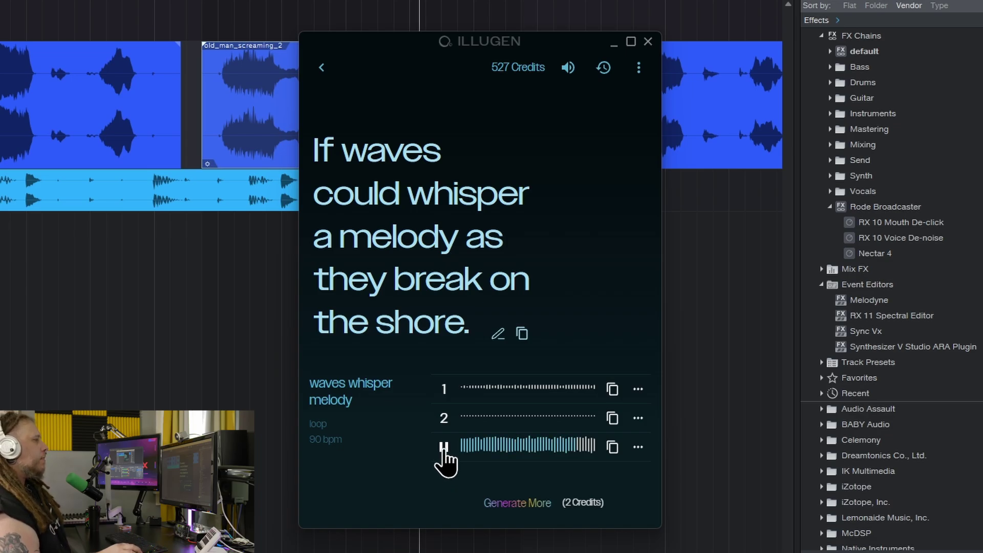
left_click(443, 446)
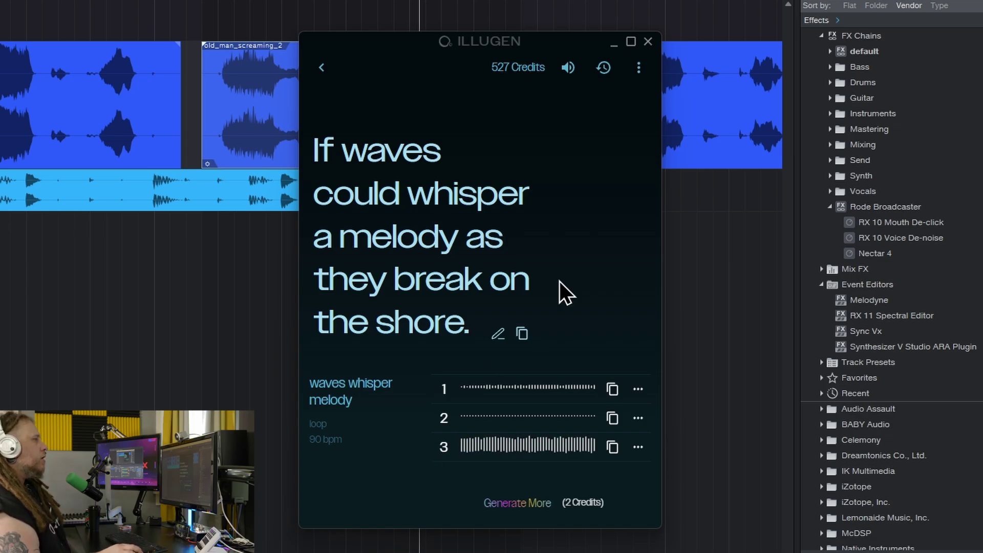
Return to the wave melody prompt and generate another set of loops with BPM on Auto
left_click(324, 70)
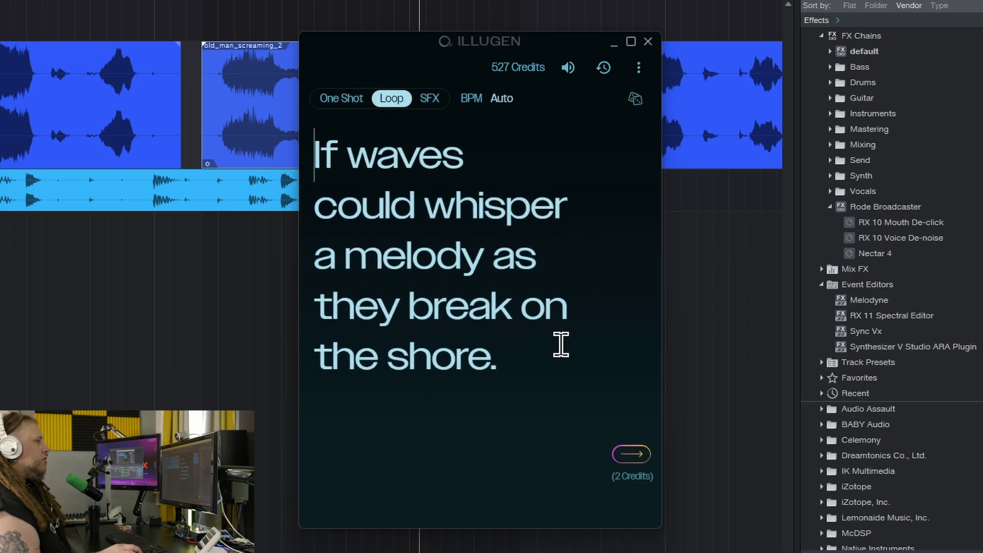
left_click(627, 455)
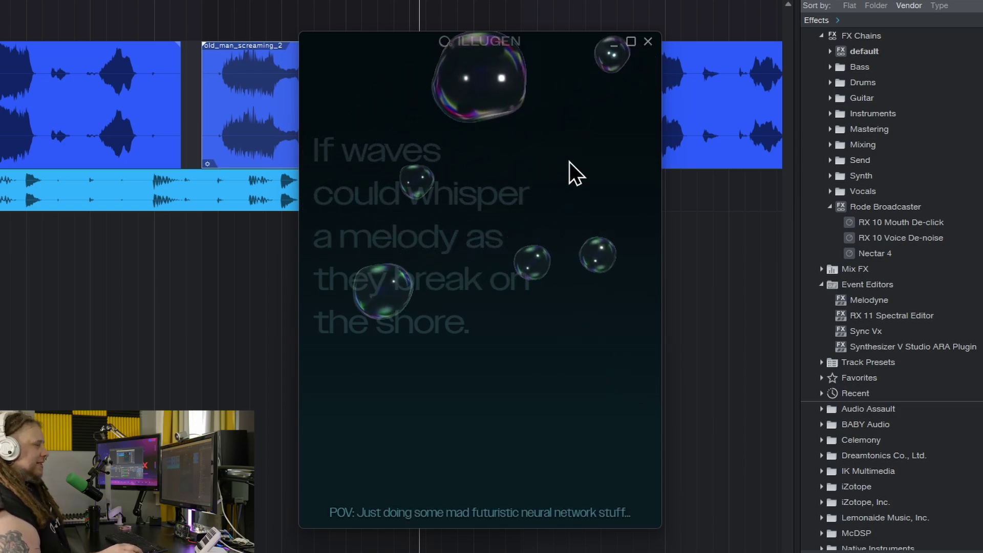
Listen to the newly generated set of wave melody loop variations
mouse_move(445, 394)
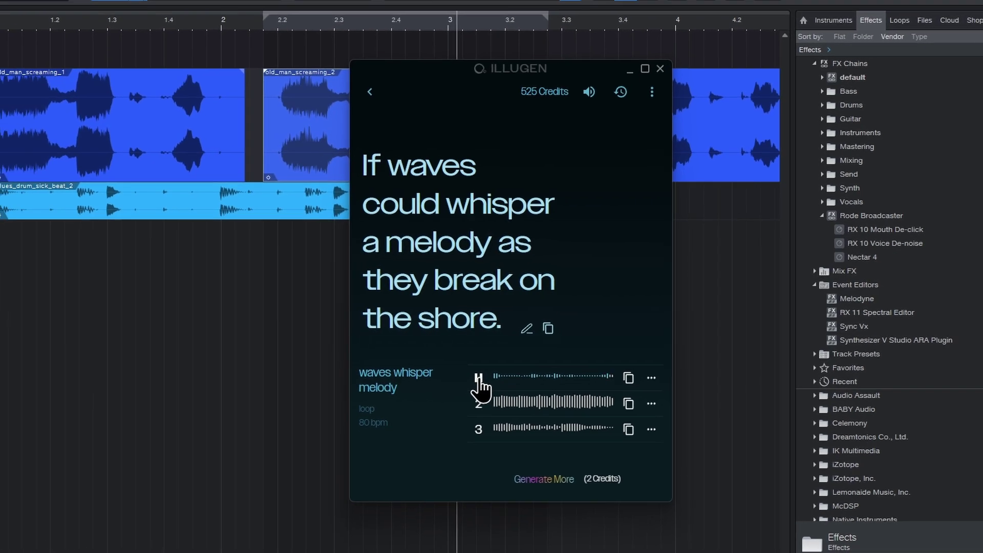
left_click(478, 403)
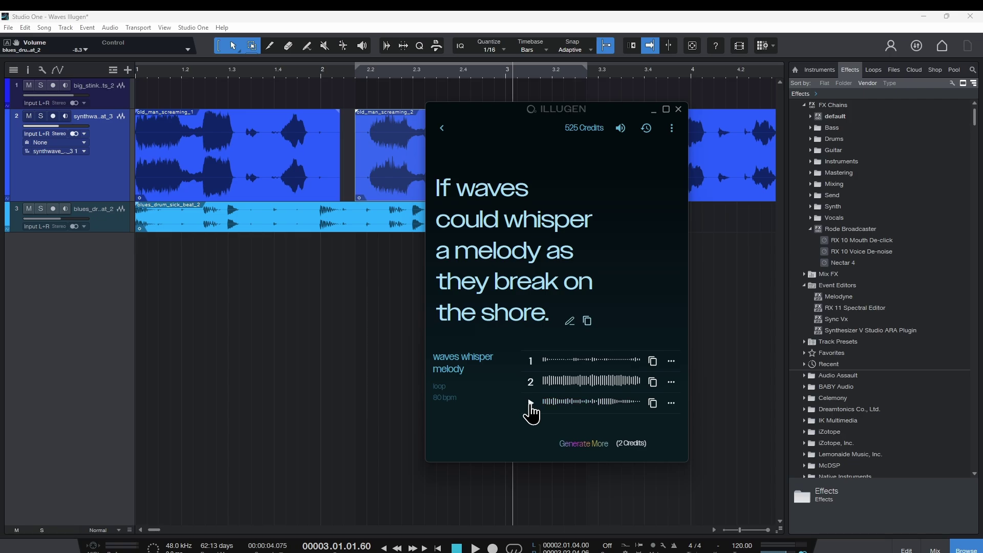
Replace the wave prompt with "A female vocal loop singing about being in love" and generate loops from it in Loop mode
left_click(569, 321)
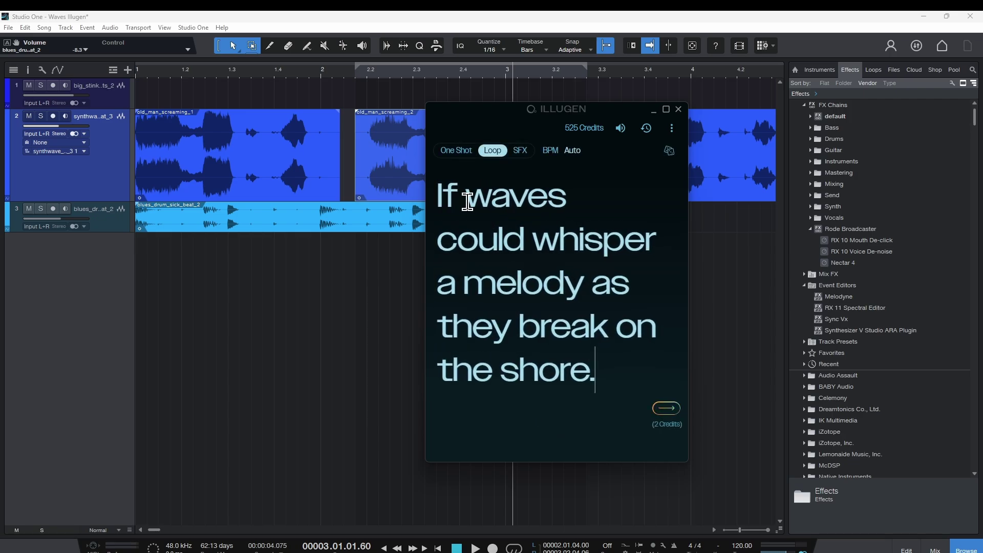
left_click_drag(444, 198, 632, 397)
key("BackSpace")
key("BackSpace")
type("A femail")
key("BackSpace")
key("BackSpace")
type("le")
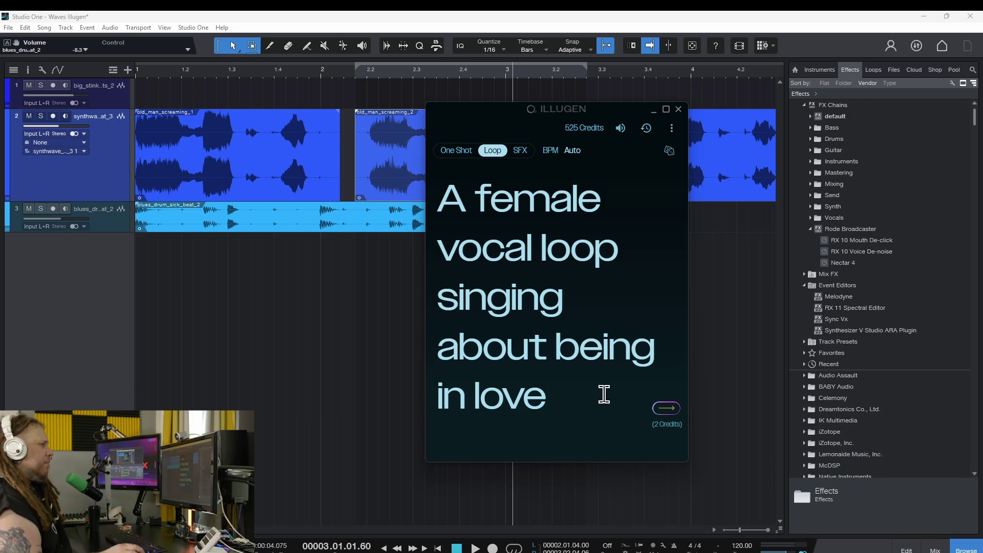
left_click(665, 408)
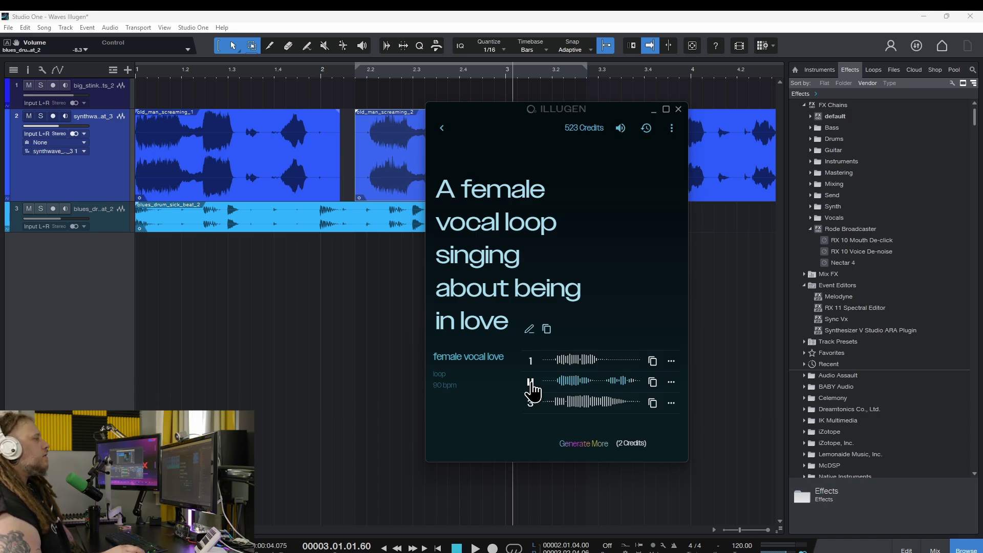
Listen to the female vocal loop variations, including the third, and stop playback
left_click(530, 403)
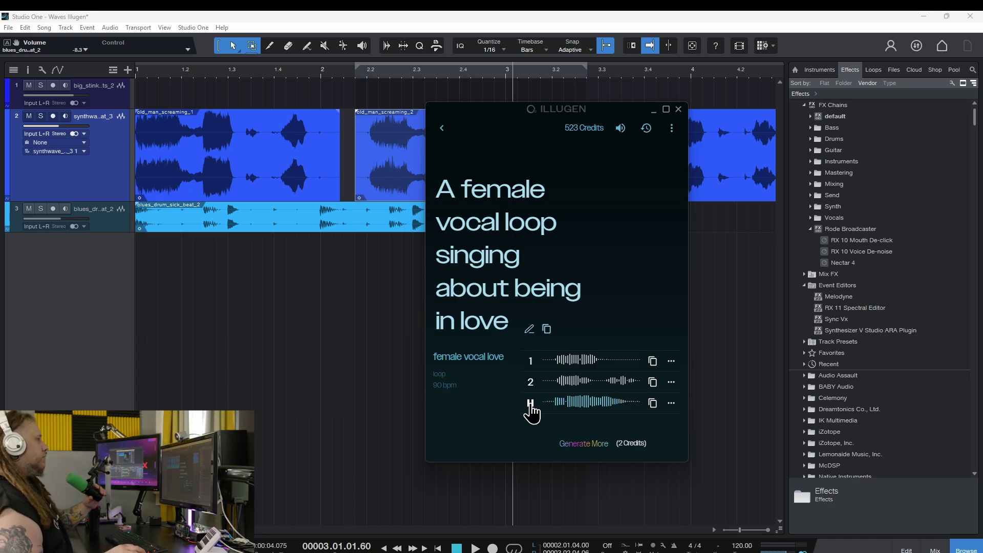
left_click(530, 403)
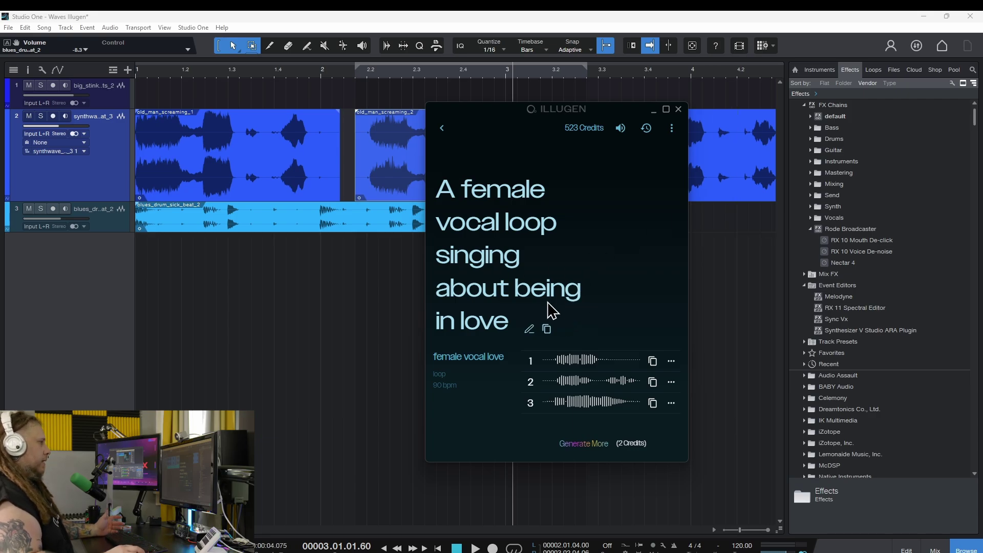
Reopen the female vocal loop prompt for editing
left_click(529, 329)
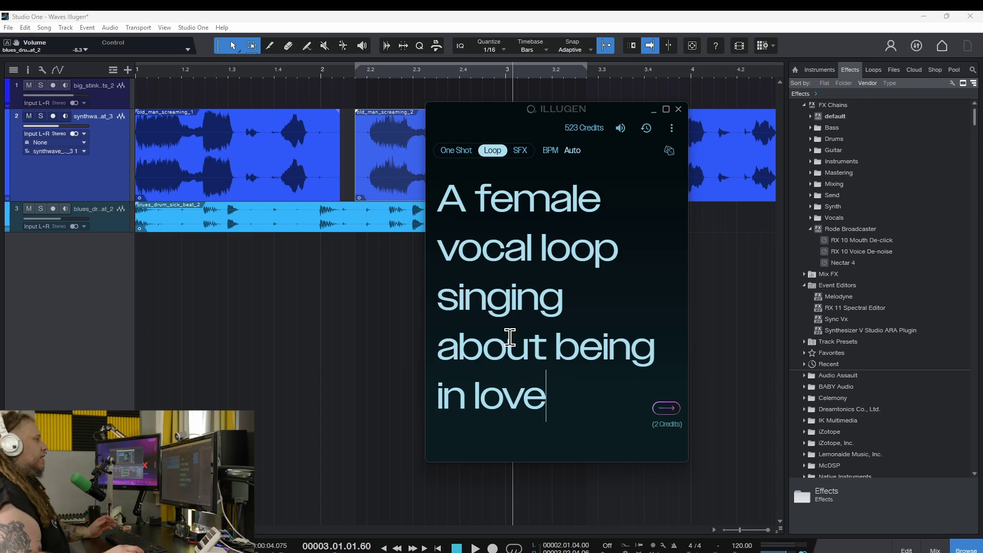
Shorten the loop prompt so it reads "A female vocal loop singing"
left_click_drag(437, 354, 609, 384)
key("BackSpace")
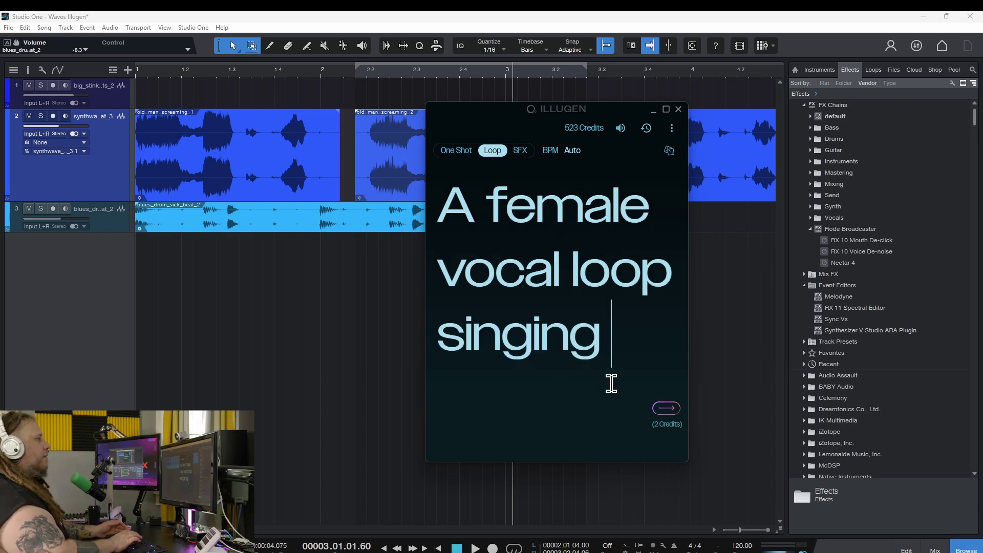
key("BackSpace")
key("BackSpace")
key("BackSpace")
key("BackSpace")
key("BackSpace")
key("BackSpace")
key("BackSpace")
key("BackSpace")
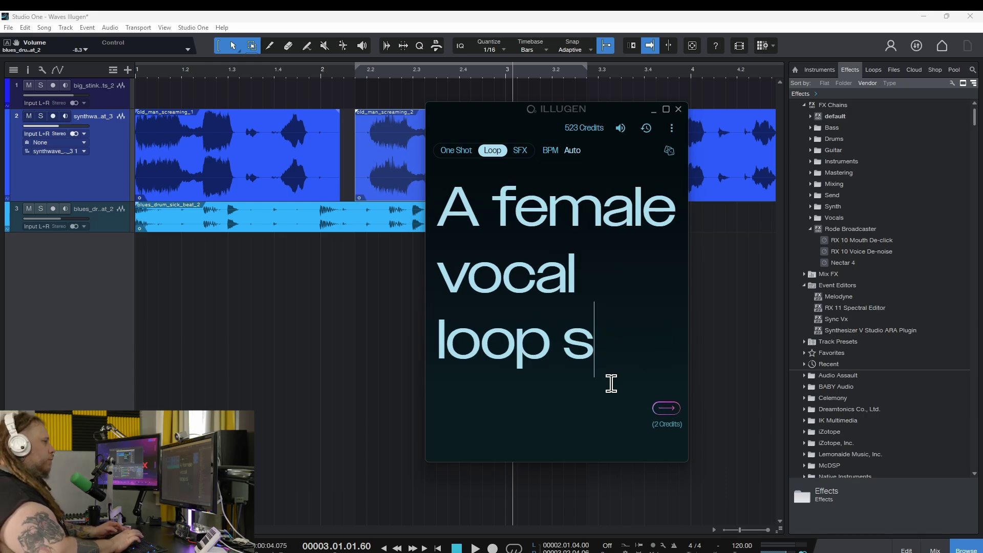
type("singing")
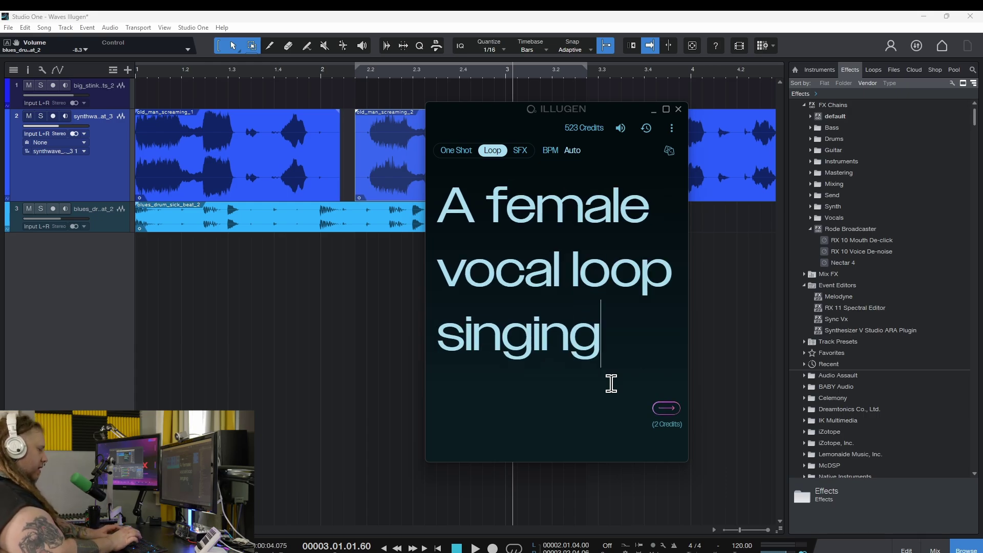
Complete the prompt with the quoted lyric "I broke my ankel so now I have to fart" and generate the vocal loops
type(" \"")
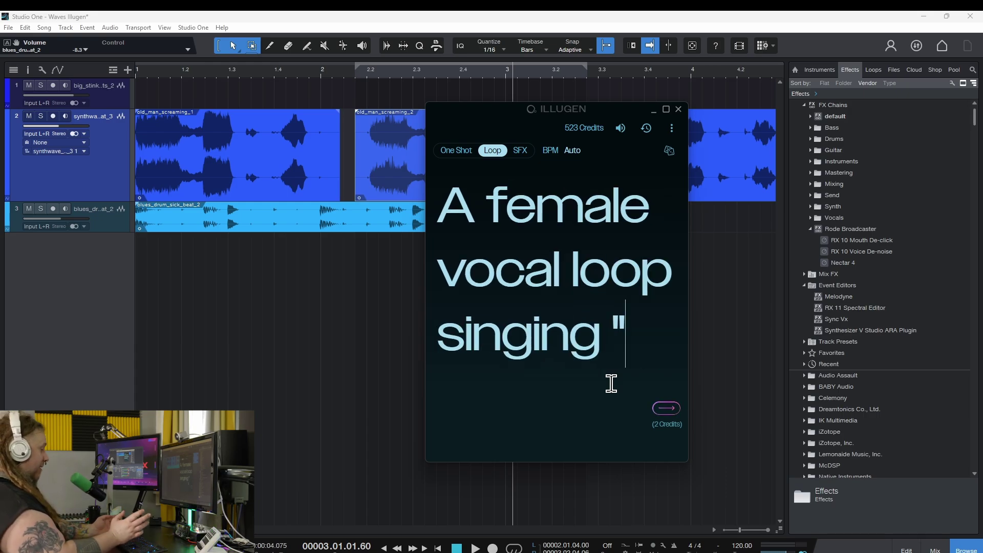
type("I broke")
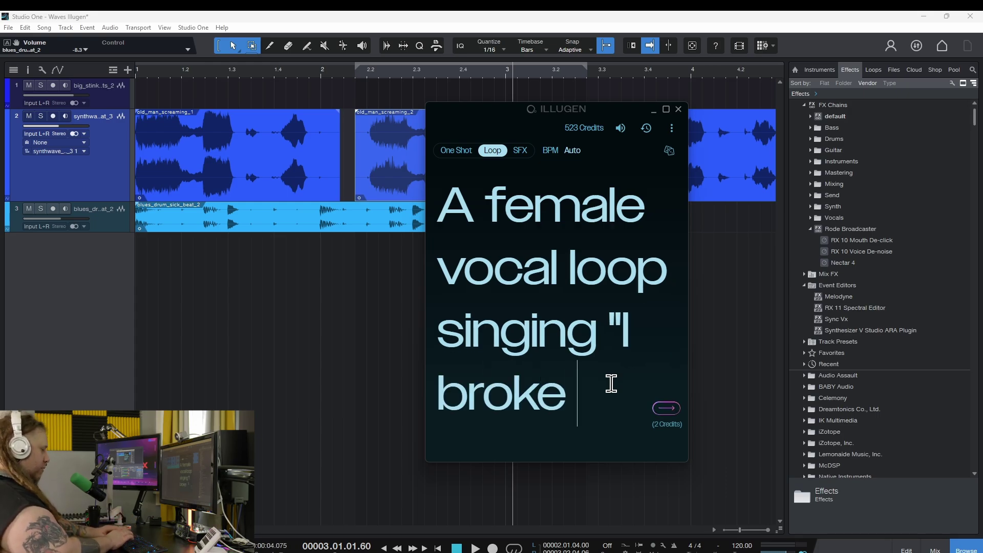
type(" my anke")
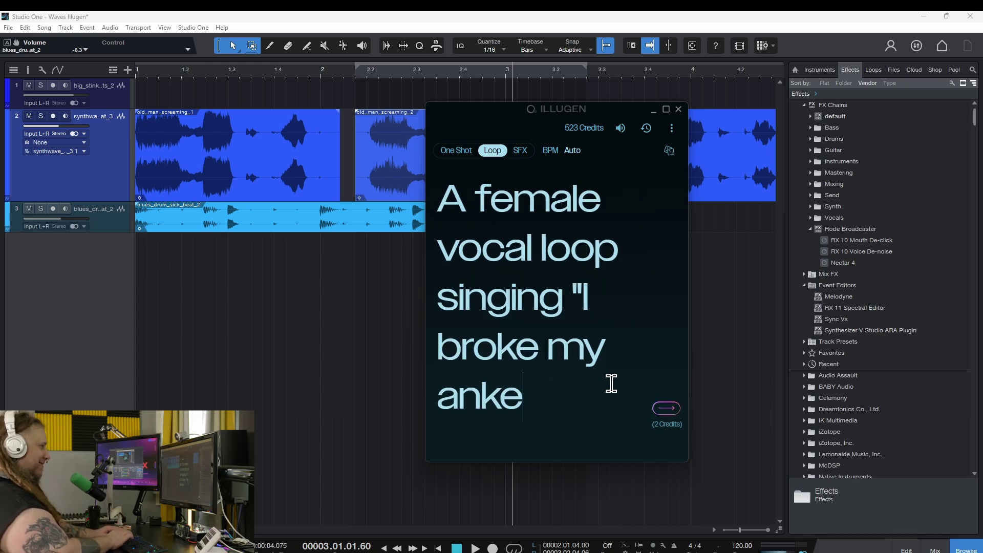
type("l so ")
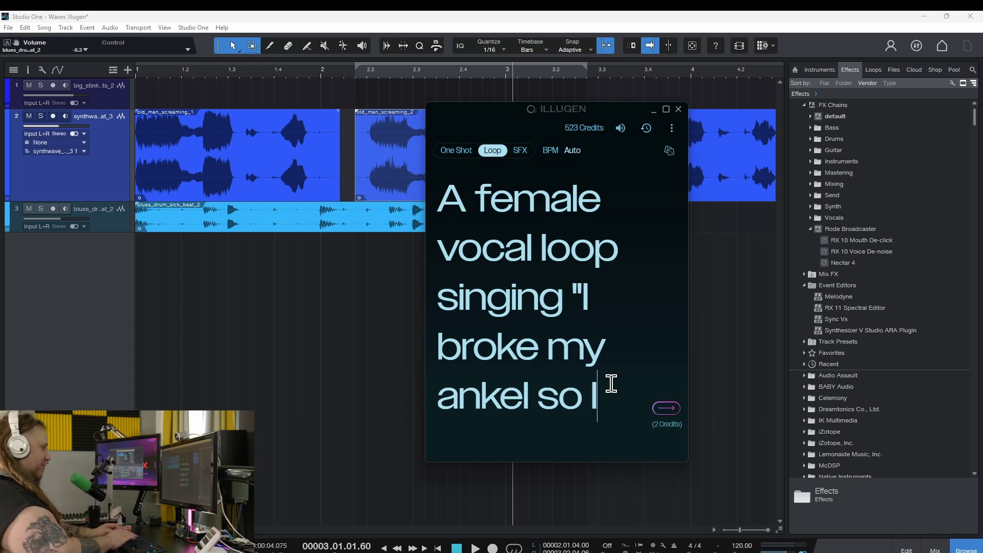
type("now I have to ")
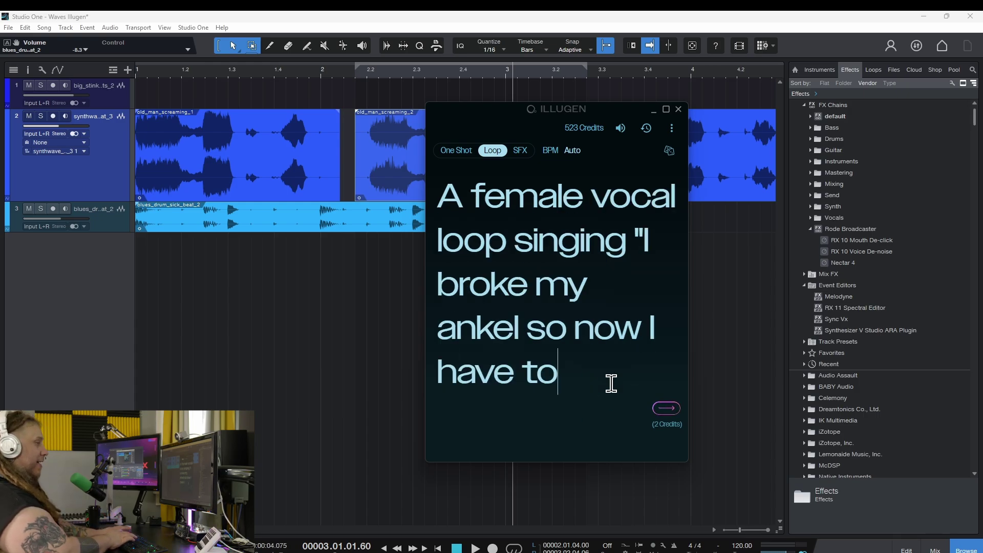
type("fart")
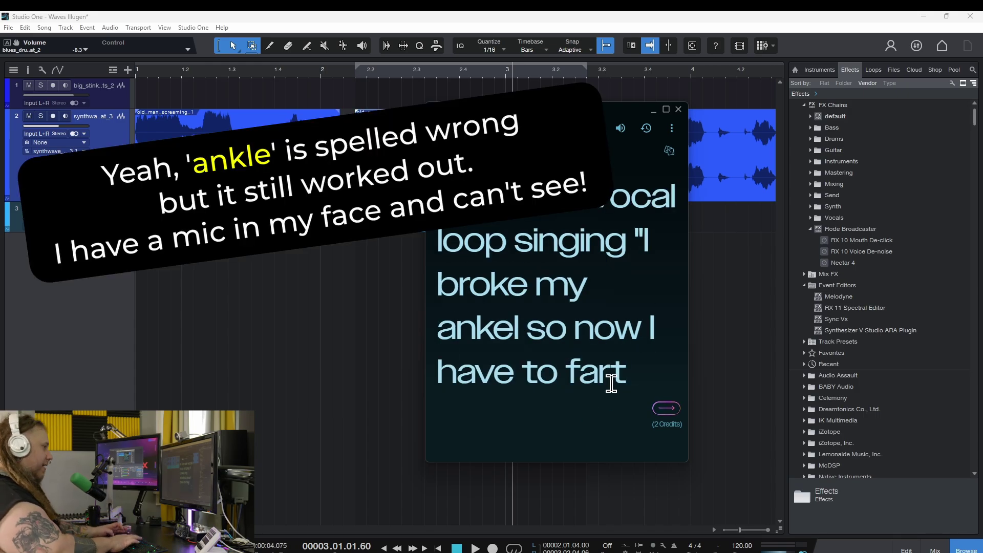
left_click(674, 410)
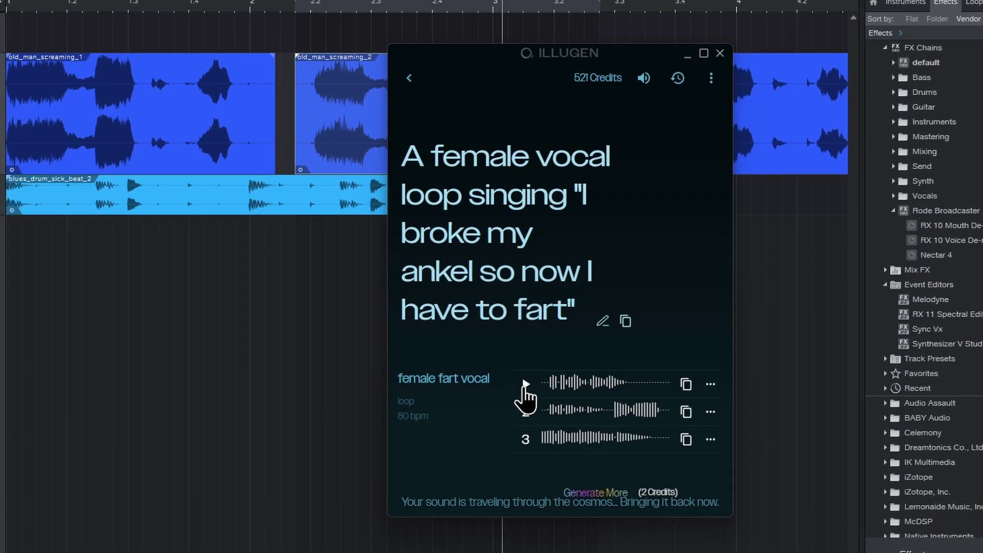
Audition all three generated female vocal loops, replay the second one and stop playback
left_click(530, 361)
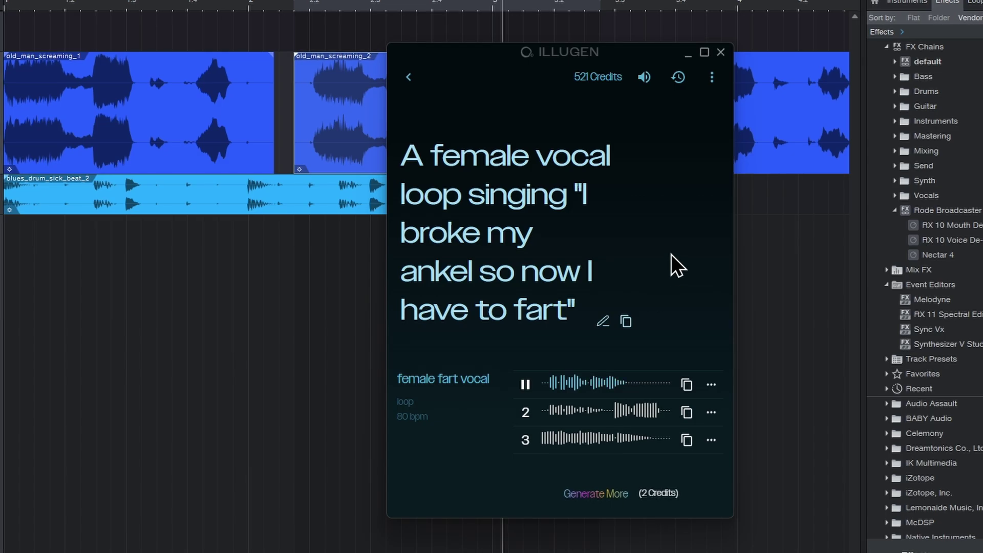
left_click(523, 386)
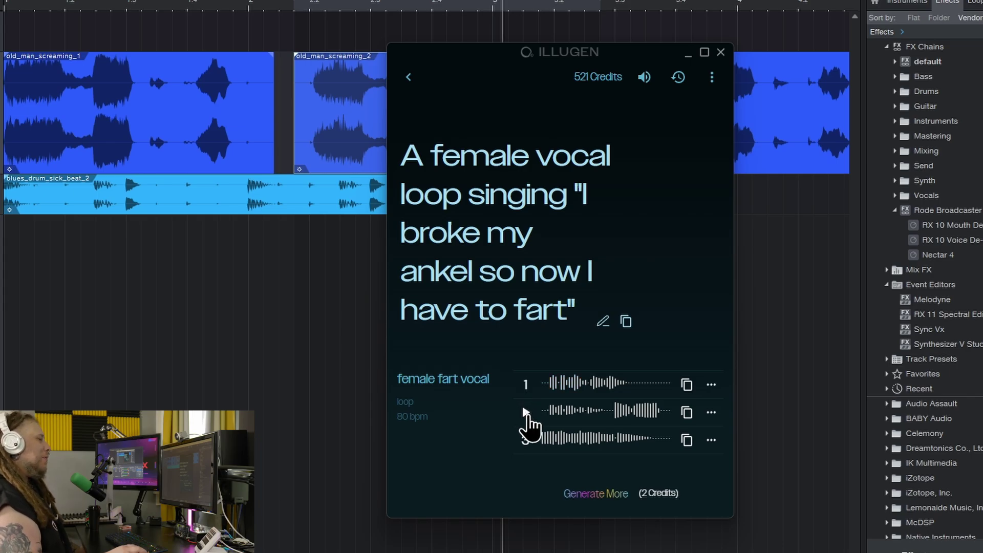
left_click(527, 415)
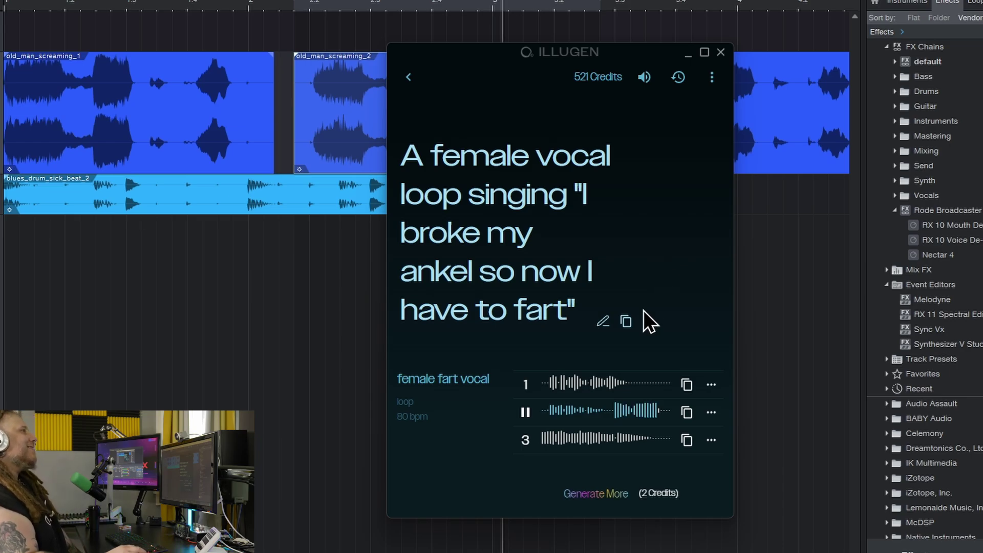
left_click(525, 441)
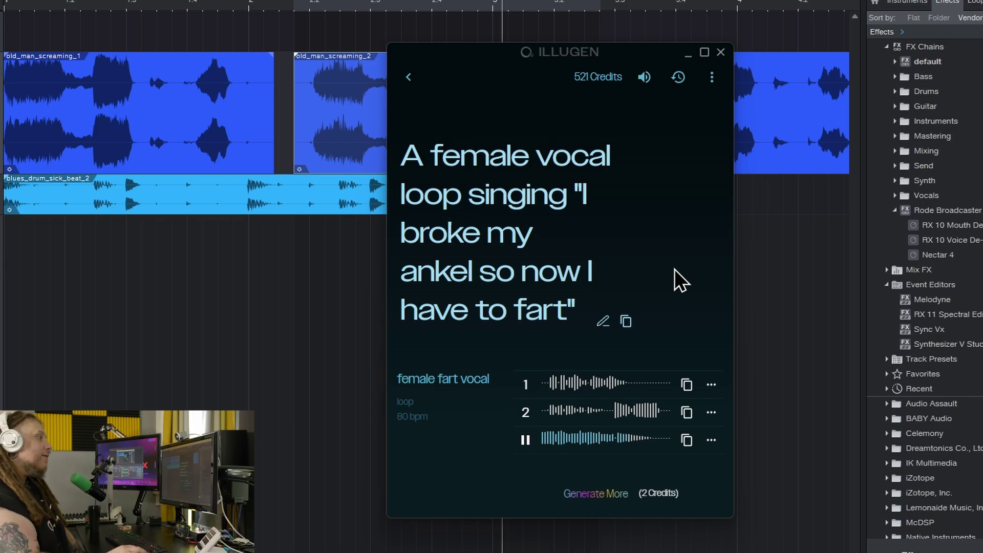
left_click(526, 413)
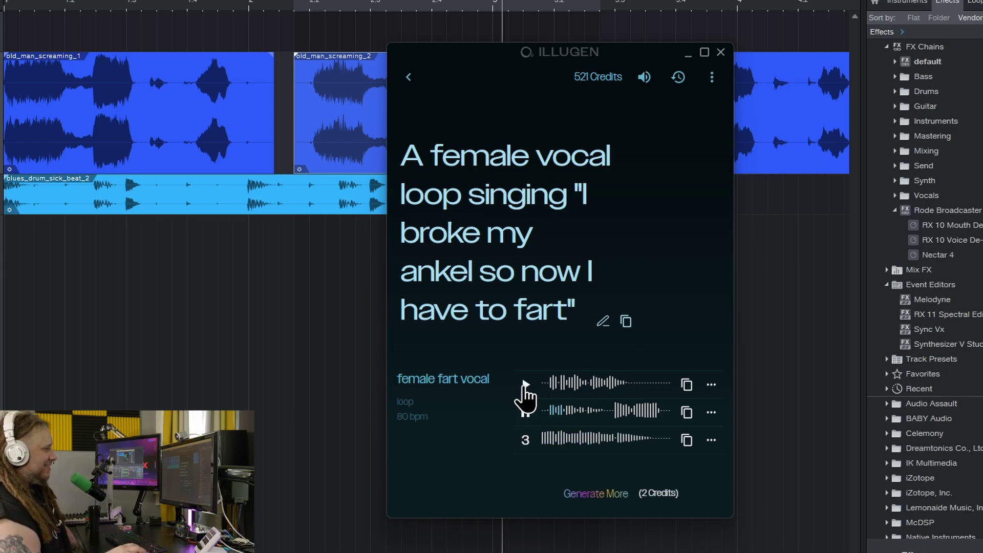
left_click(526, 412)
Generate loops from the prompt 'An old man singing in a rap style "I am the real gangster, Snoop got nothing on me!"' and audition the second
left_click(602, 322)
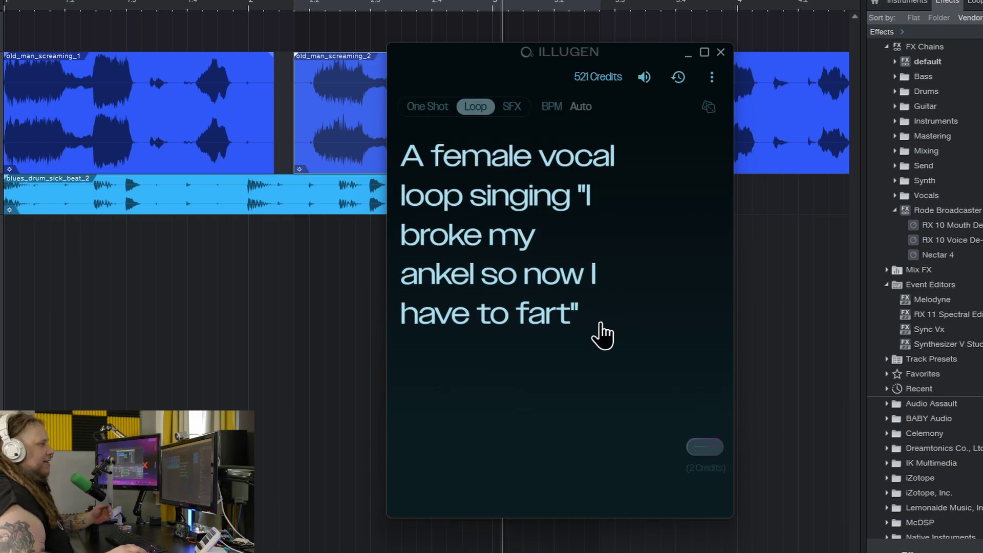
left_click(542, 331)
left_click(449, 164)
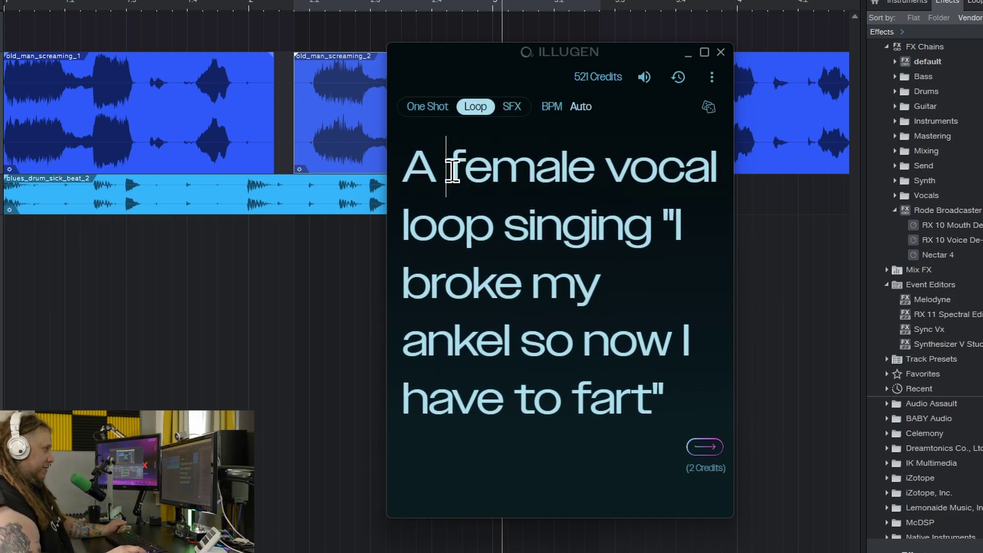
left_click_drag(438, 165, 681, 404)
key("BackSpace")
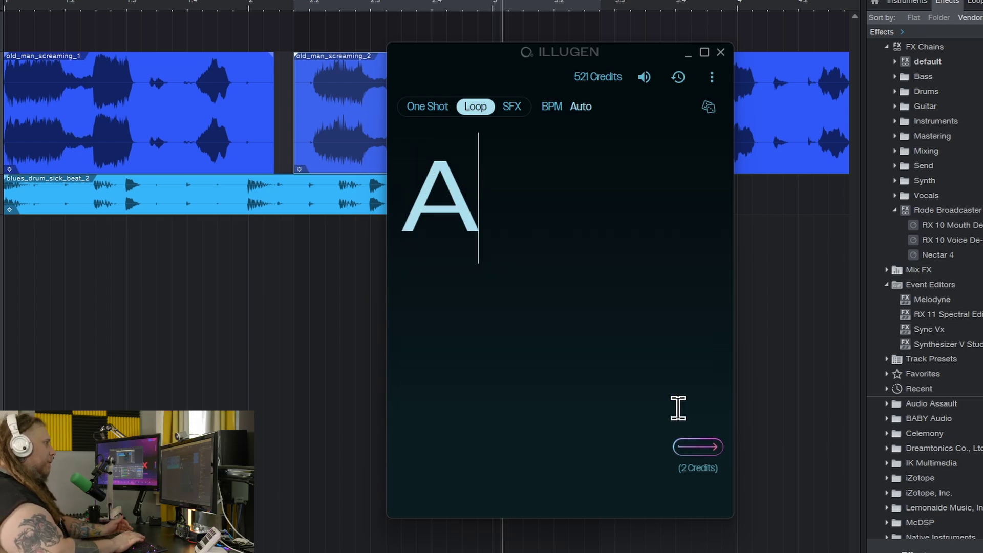
key("BackSpace")
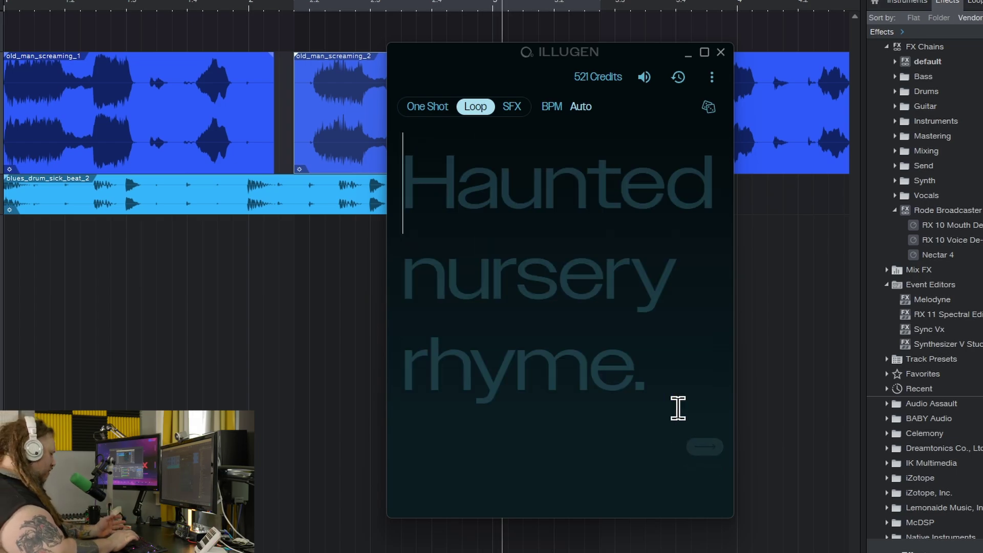
type("An ")
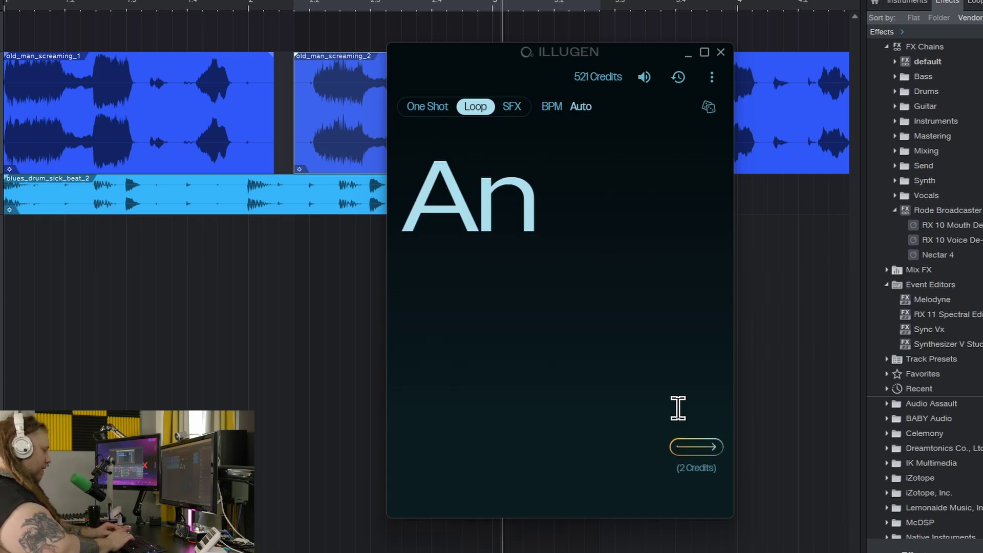
type("old man")
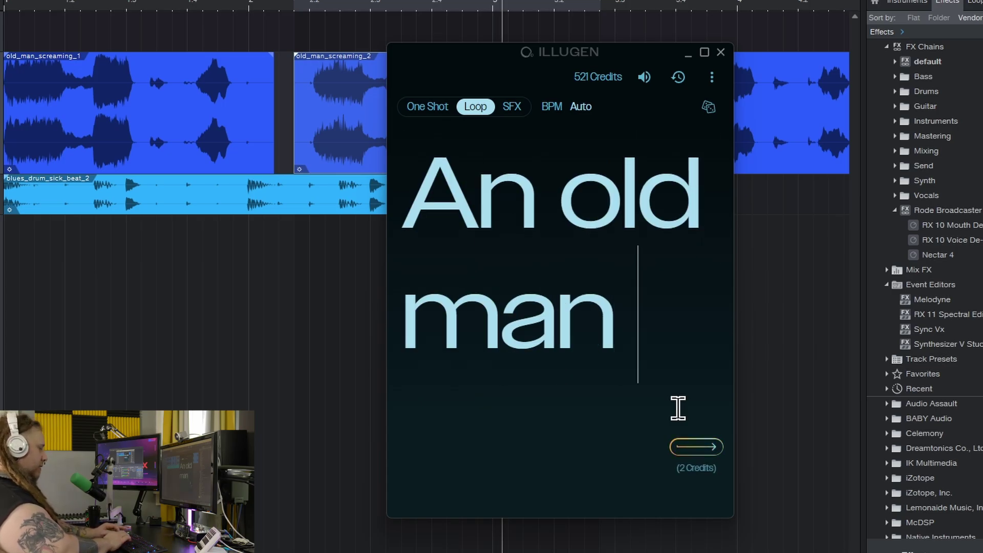
type("singing in a rap style \"I am the real gangster, Snoop got nothing on me!\"")
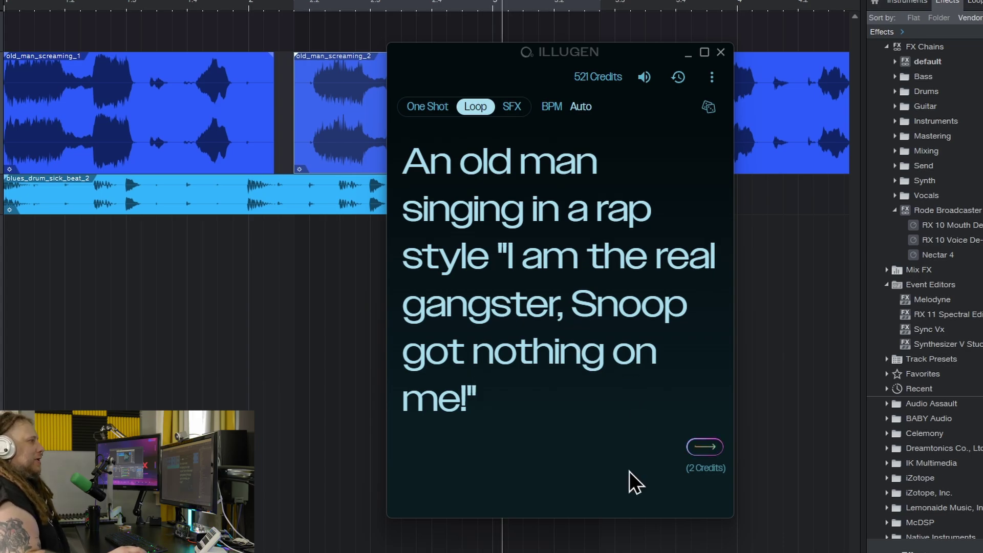
left_click(713, 446)
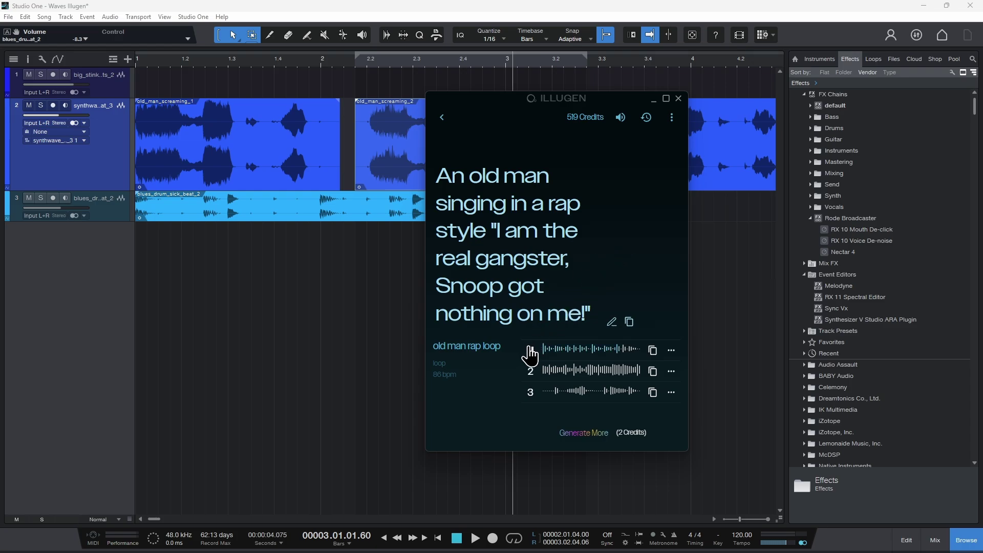
left_click(531, 370)
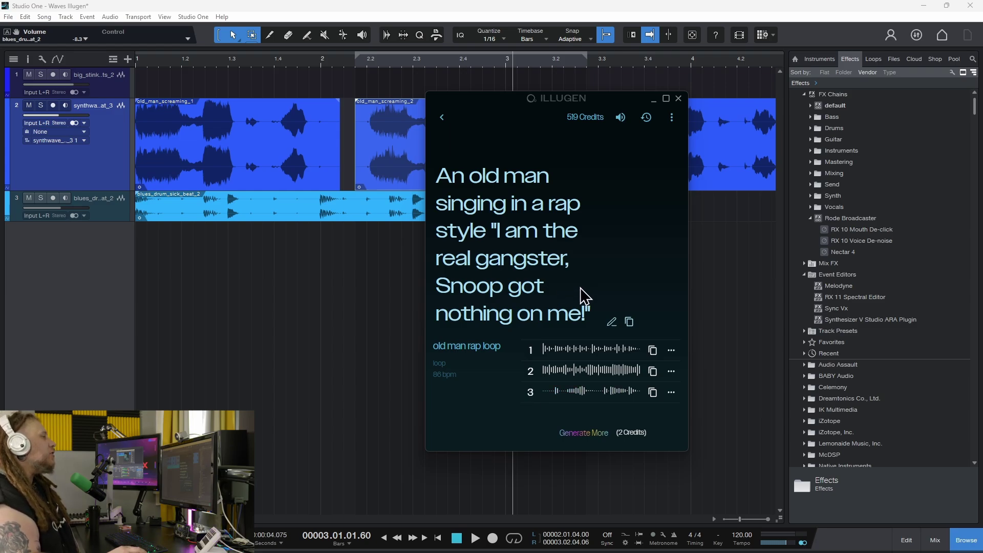
Replace the prompt with "Jay-Z dissing Beyonce in an epic rap", generate the loops and audition the second and third results
left_click(612, 323)
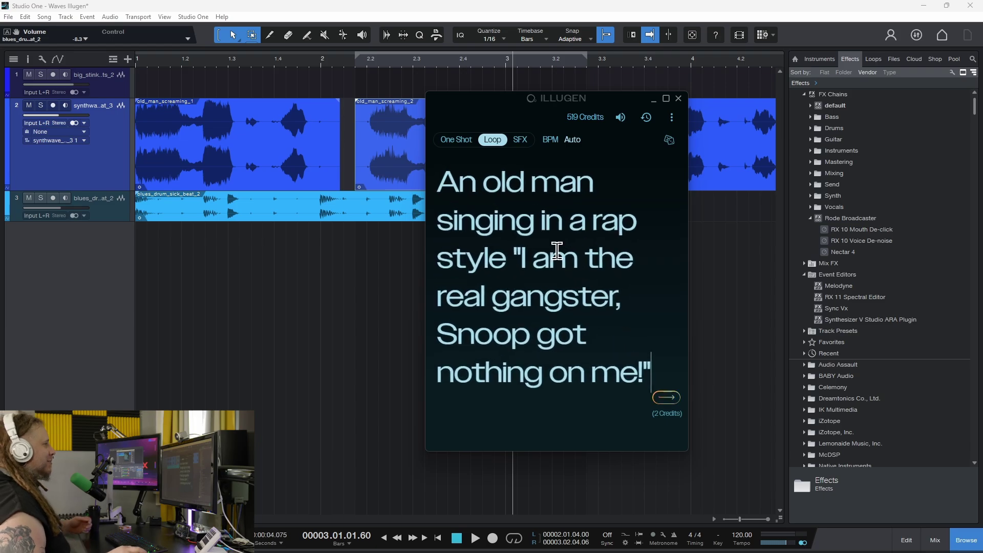
left_click_drag(543, 225, 451, 239)
key("BackSpace")
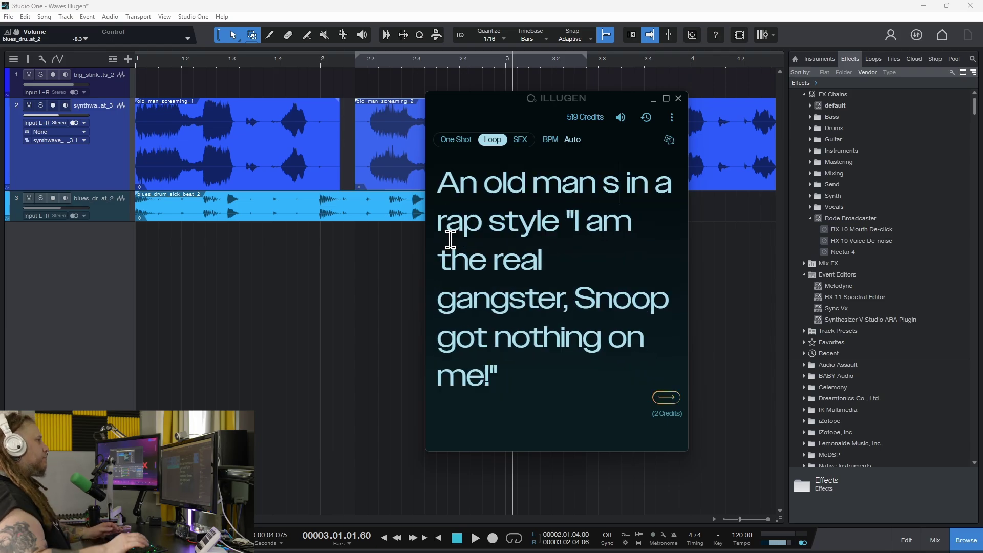
left_click_drag(440, 182, 559, 380)
type("Jay-Z dissing Beyonce in an epic rap")
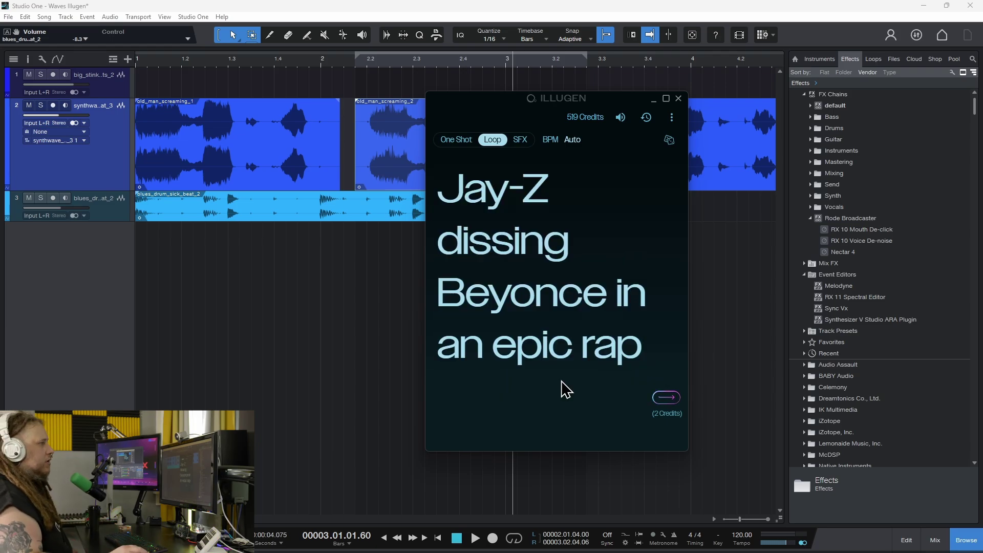
left_click(659, 398)
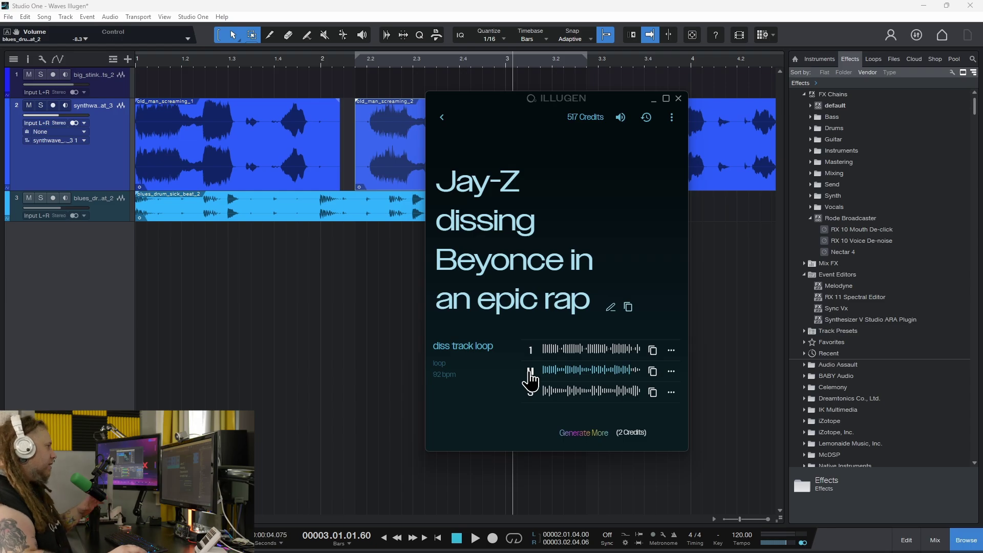
left_click(530, 370)
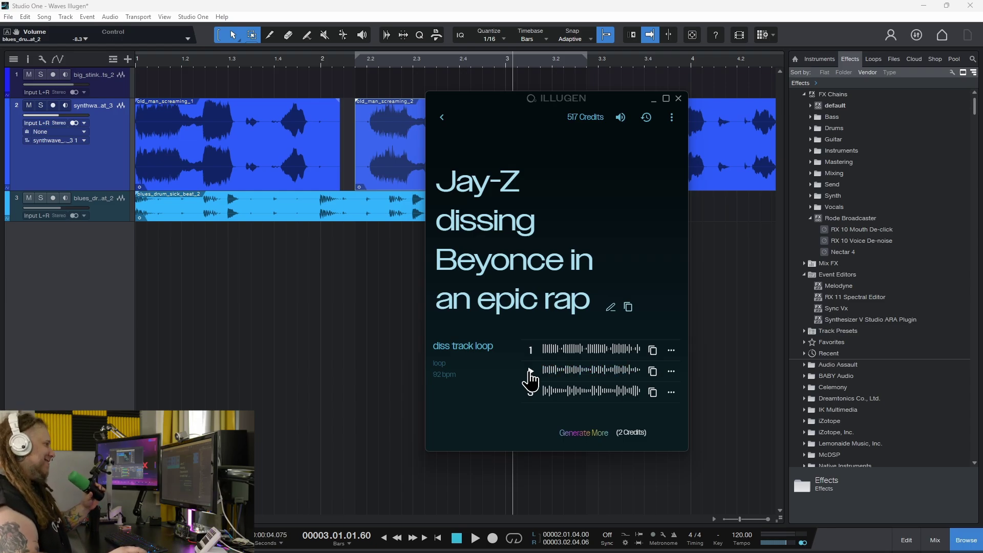
left_click(530, 393)
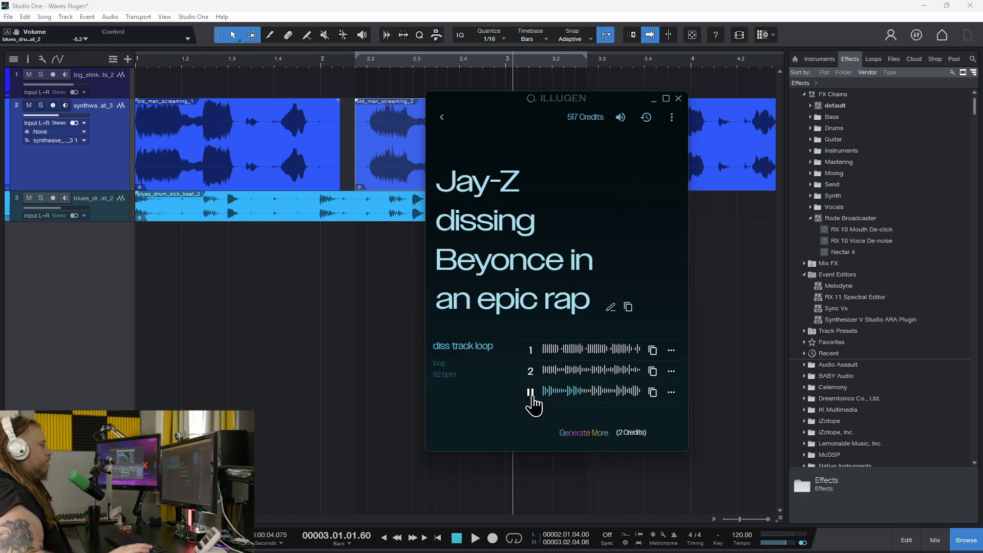
Replace the prompt with "extreme death metal raging music" and try to generate loops from it
left_click(610, 307)
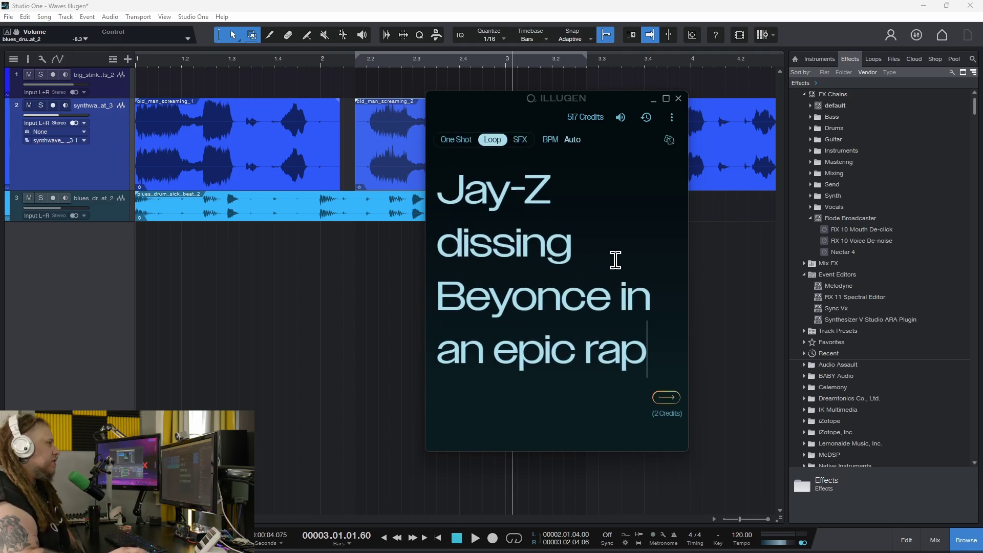
left_click_drag(442, 197, 657, 372)
key("BackSpace")
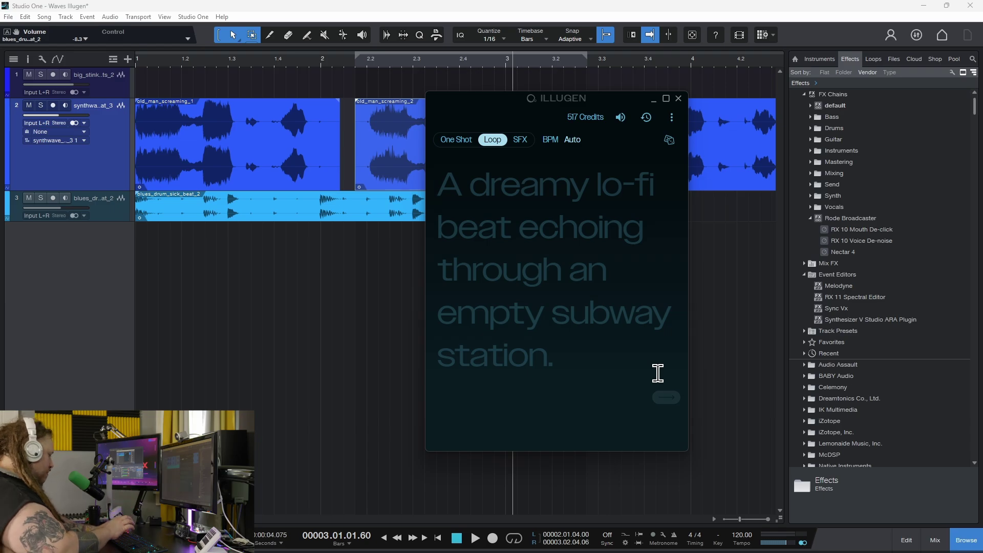
type("ep")
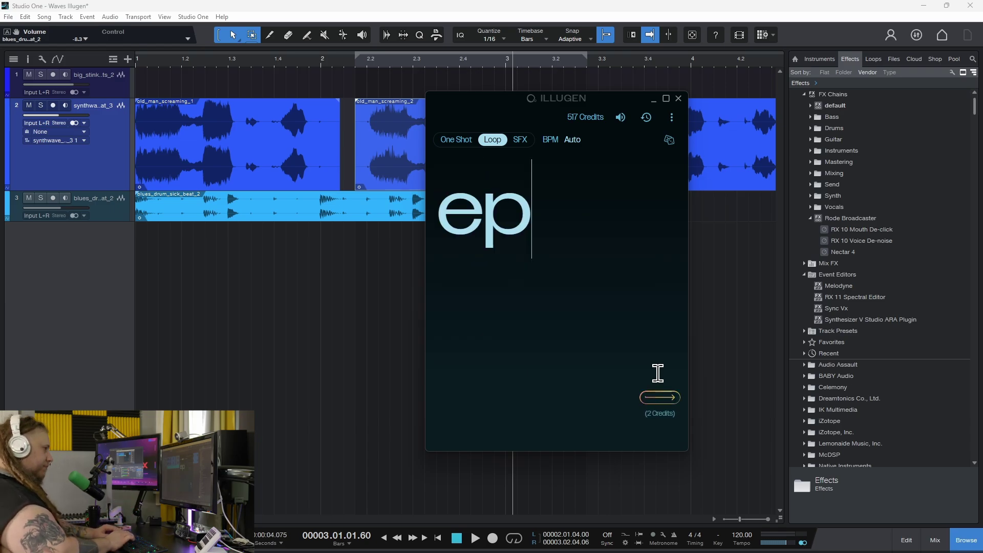
key("BackSpace")
key("BackSpace")
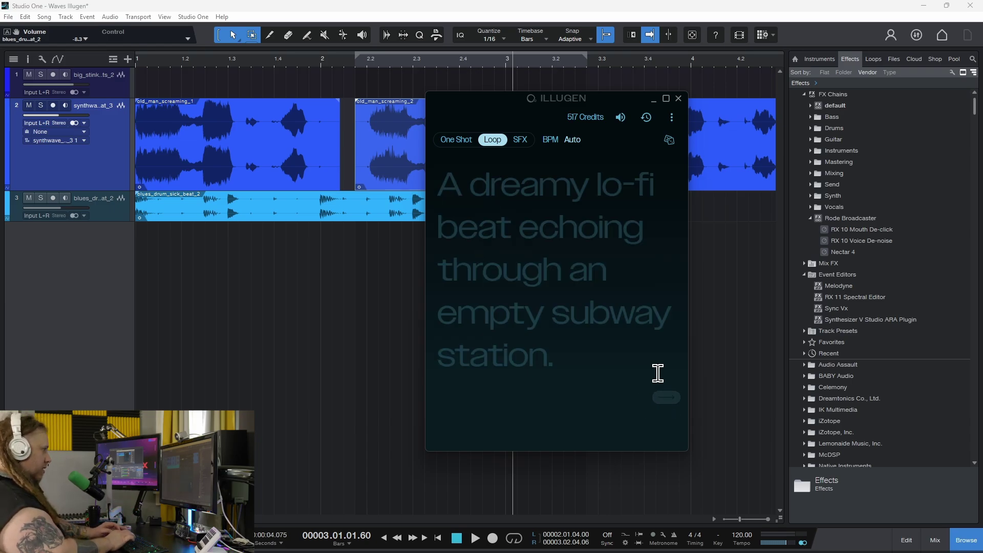
type("extre")
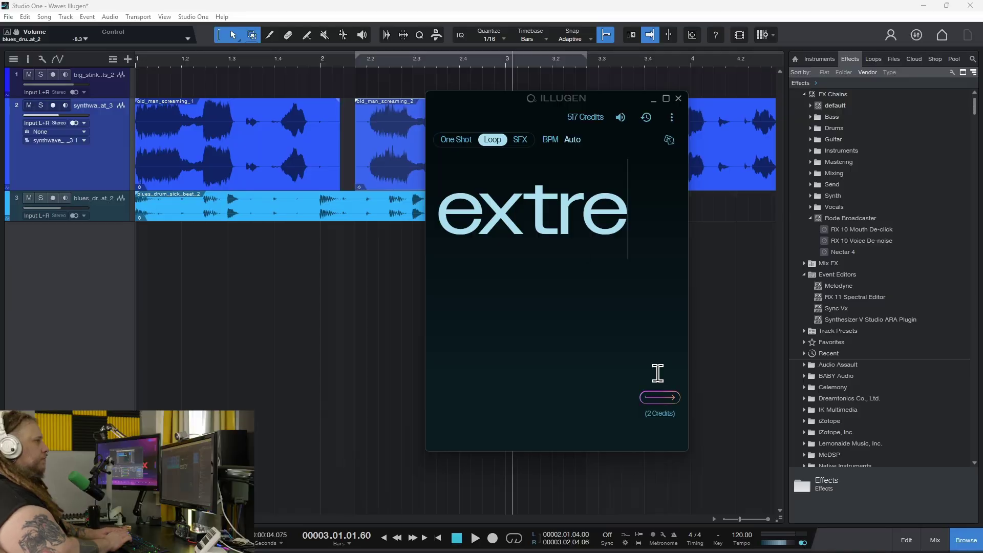
type("me death metal raging music")
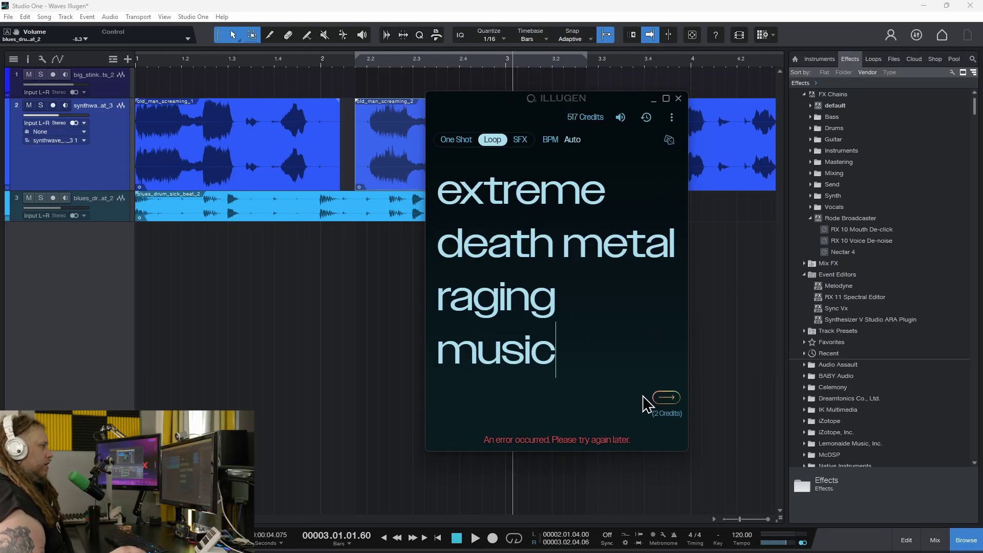
left_click(666, 399)
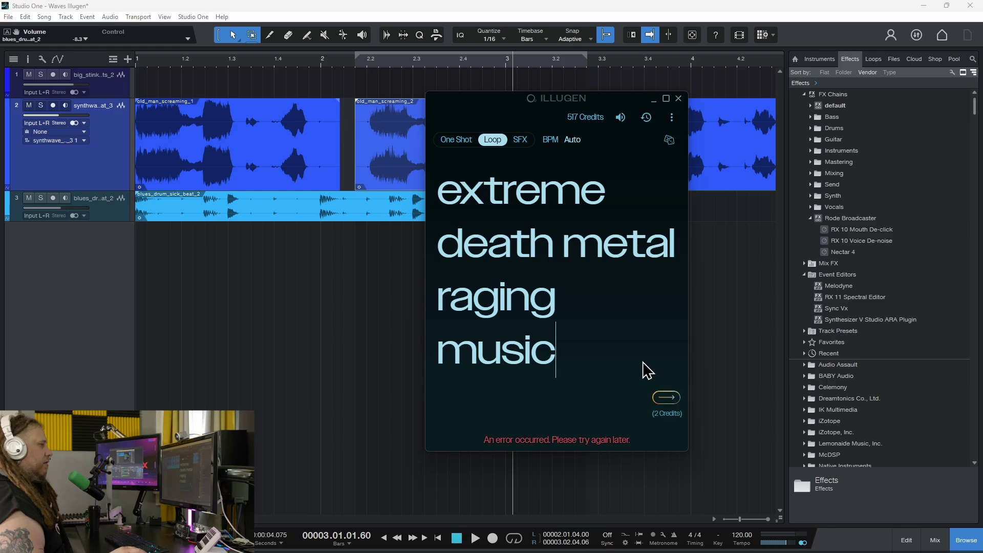
Remove the word "death" from the prompt and generate loops from "extreme metal raging music", retrying the generation once
left_click_drag(561, 246, 449, 246)
key("BackSpace")
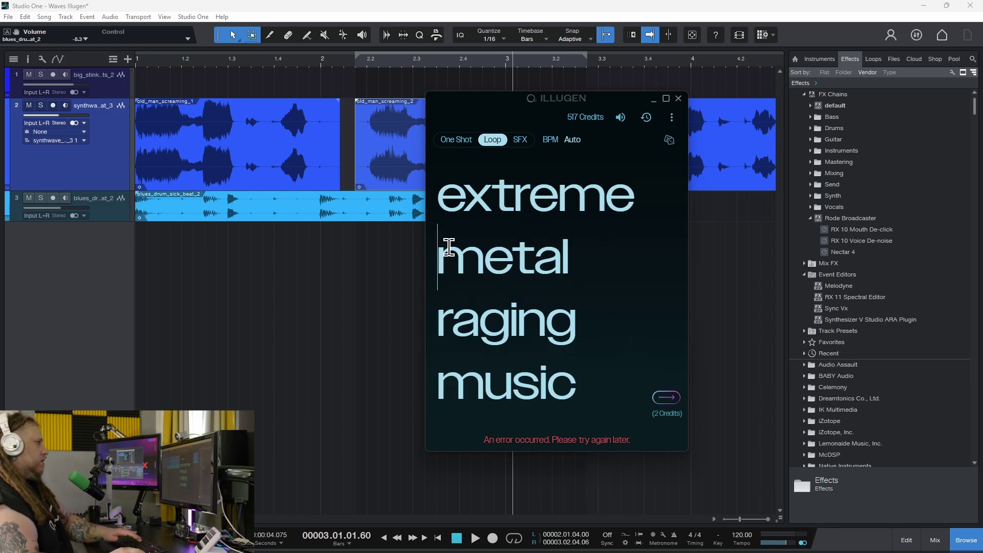
left_click(668, 400)
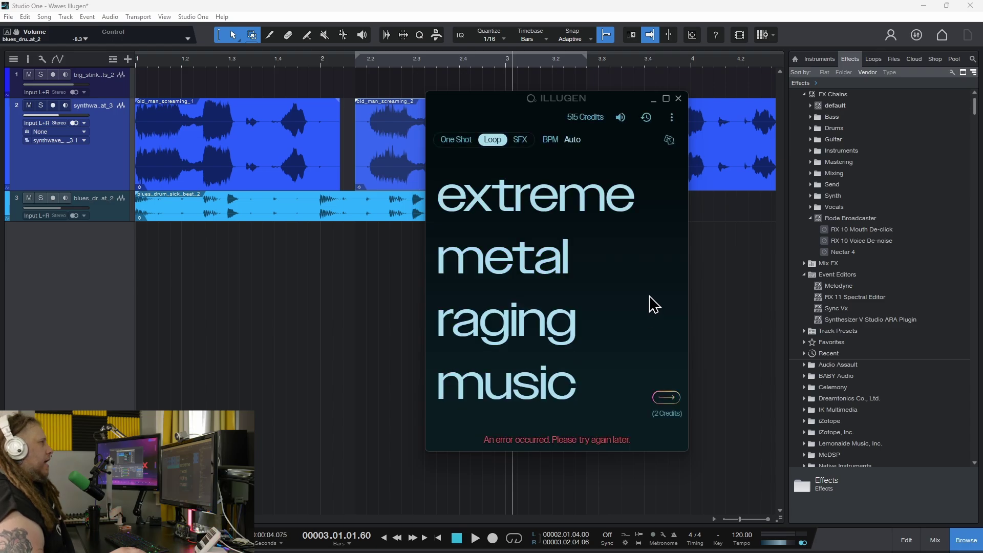
left_click_drag(512, 98, 544, 91)
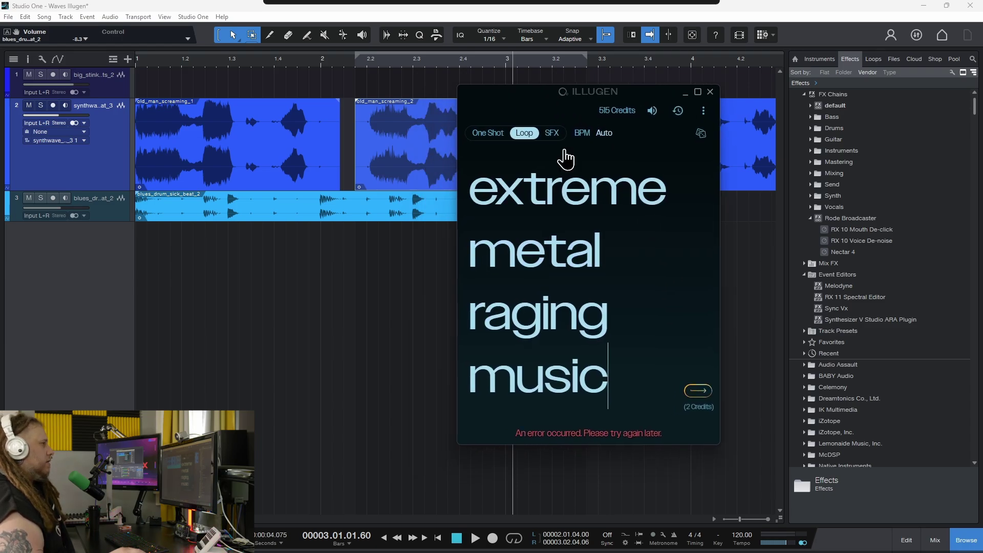
left_click(698, 393)
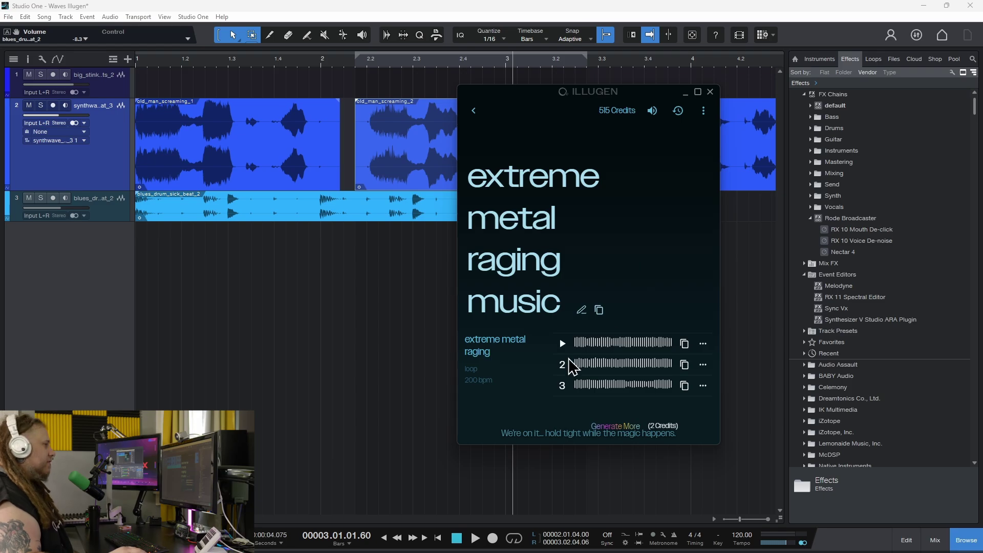
Audition the first two metal loops, return to the prompt and try to generate from it again
left_click(562, 344)
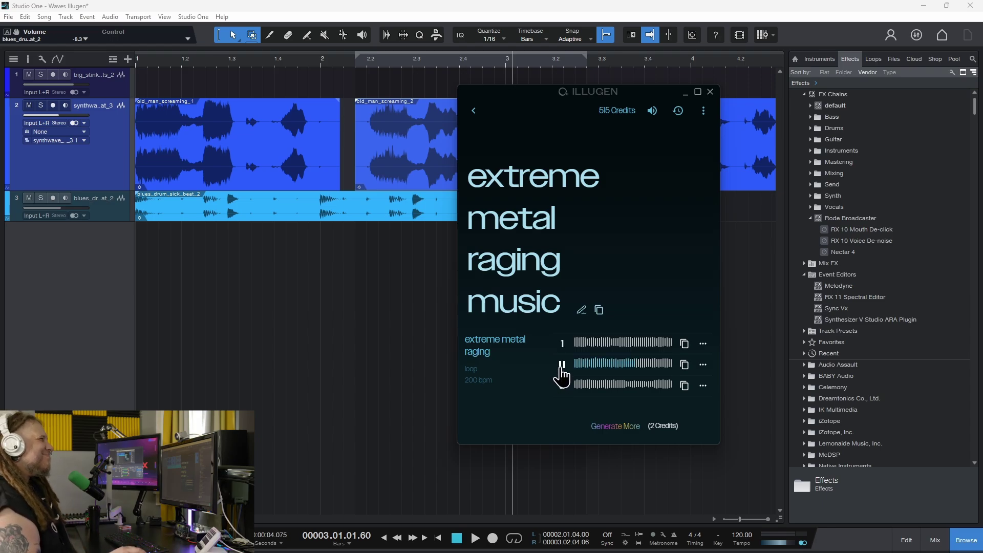
left_click(561, 364)
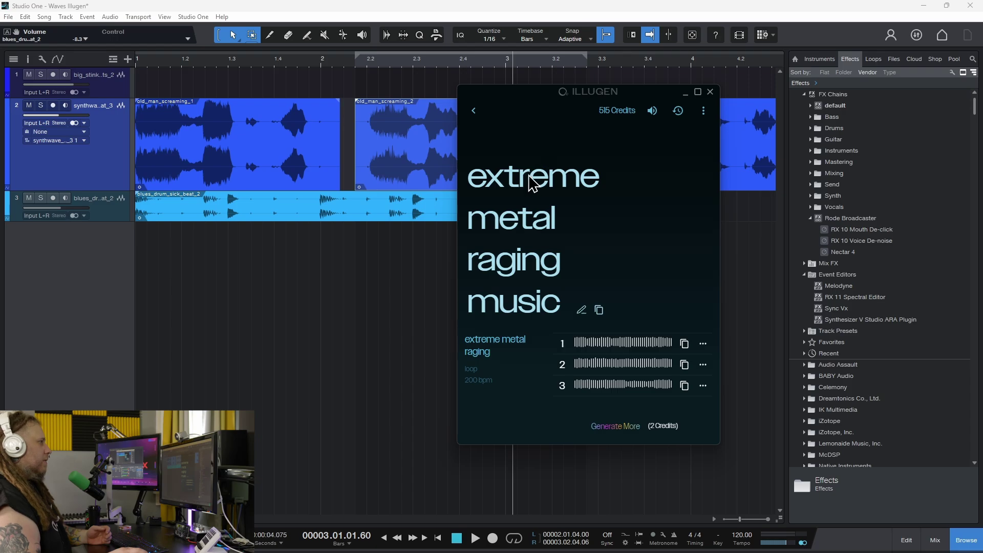
left_click(474, 111)
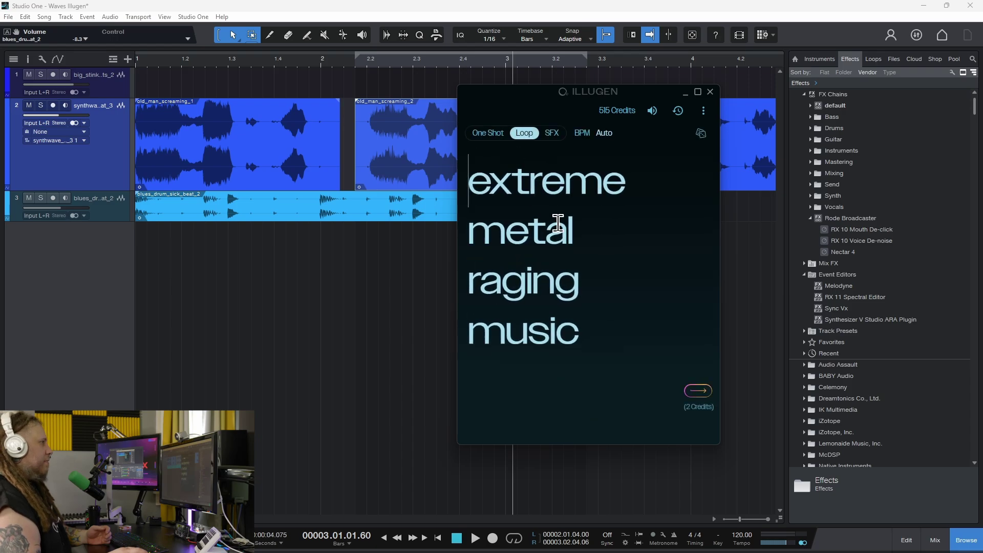
left_click(698, 392)
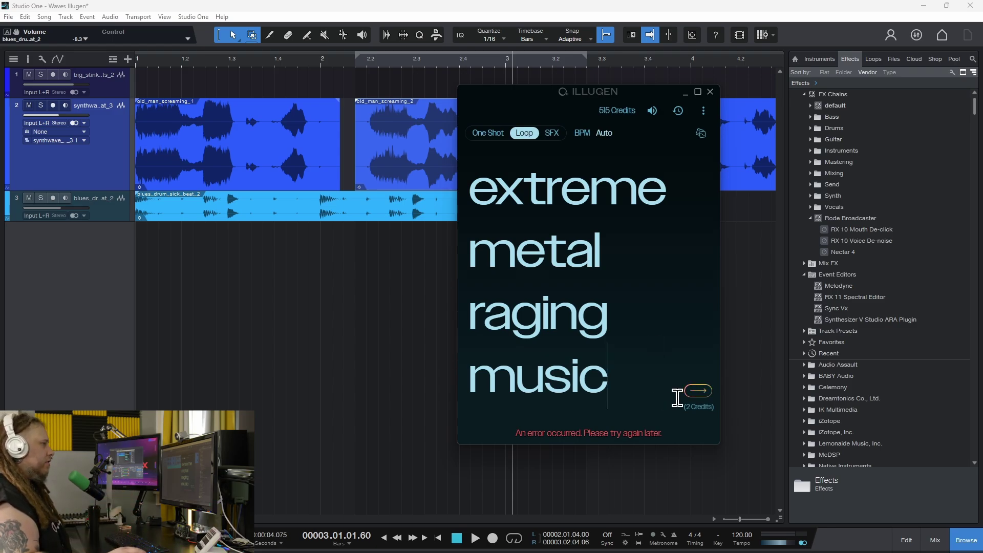
Load the random prompt "The sound of a clock that doesn't care about time.", generate the loops and audition them
left_click(701, 134)
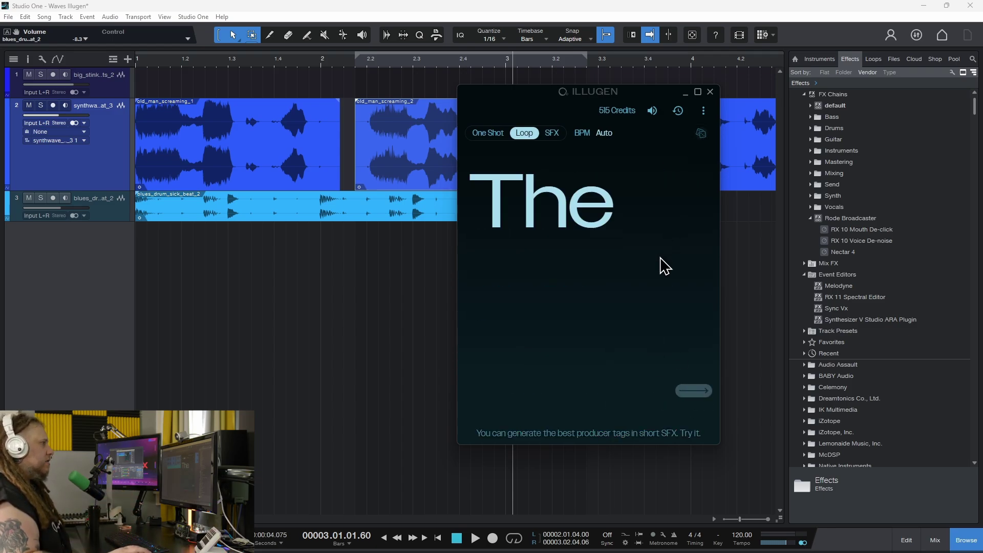
left_click(702, 394)
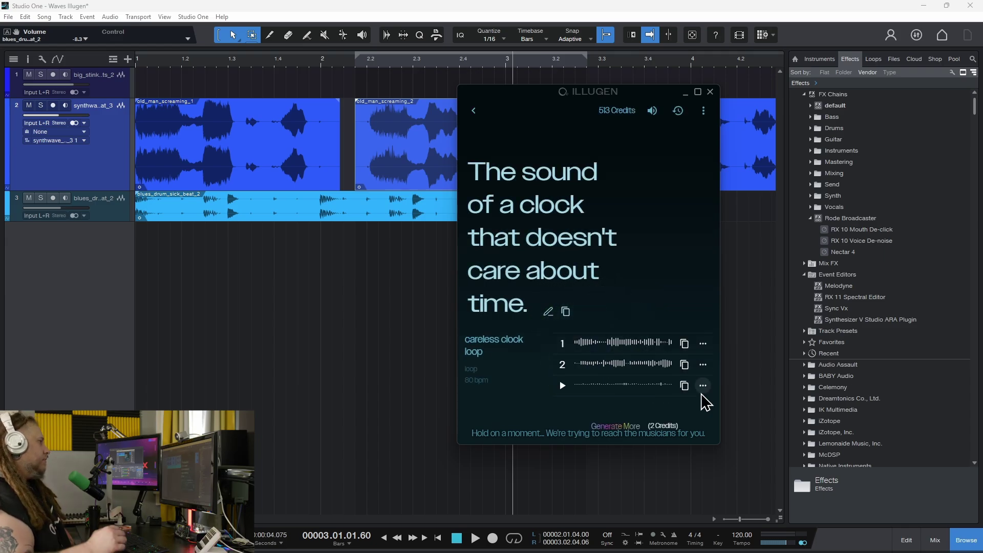
left_click(562, 344)
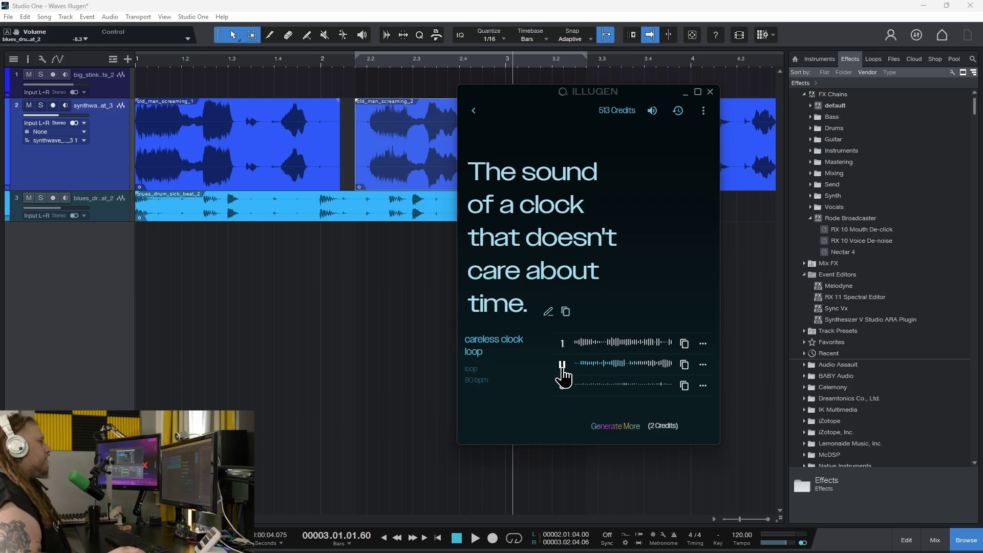
left_click(562, 365)
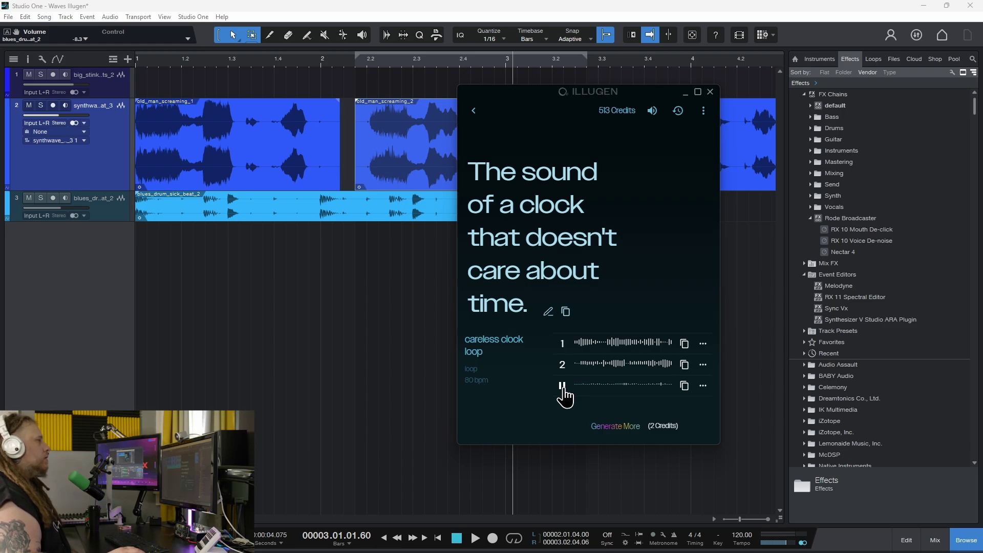
Switch to One Shot mode and generate sounds from the random prompt "A glass drop that shatters into digital particles."
left_click(473, 110)
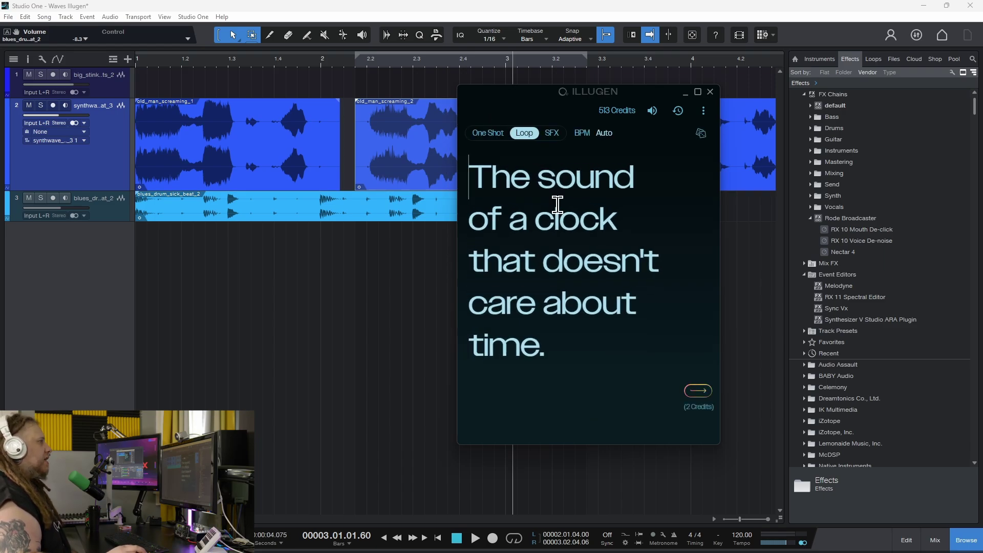
left_click(488, 133)
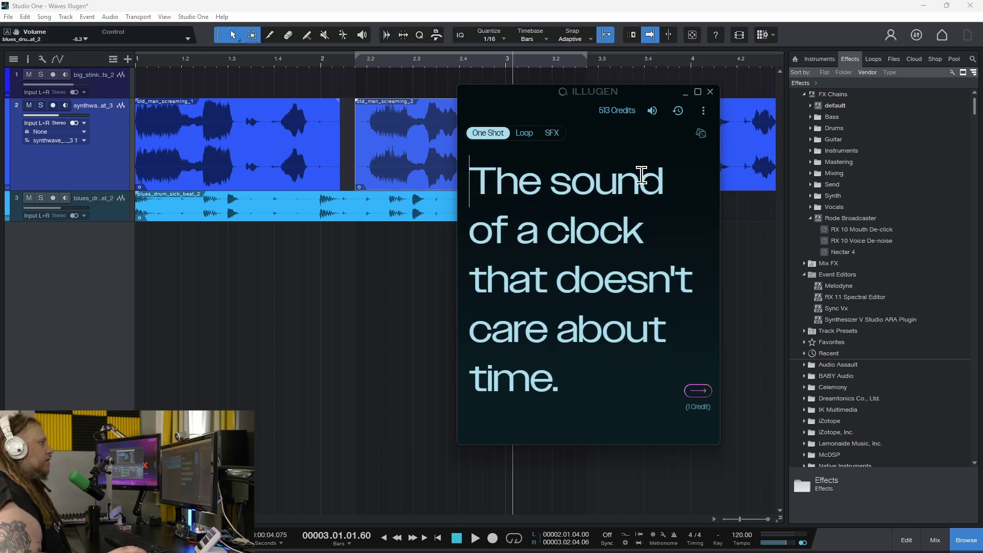
left_click(700, 133)
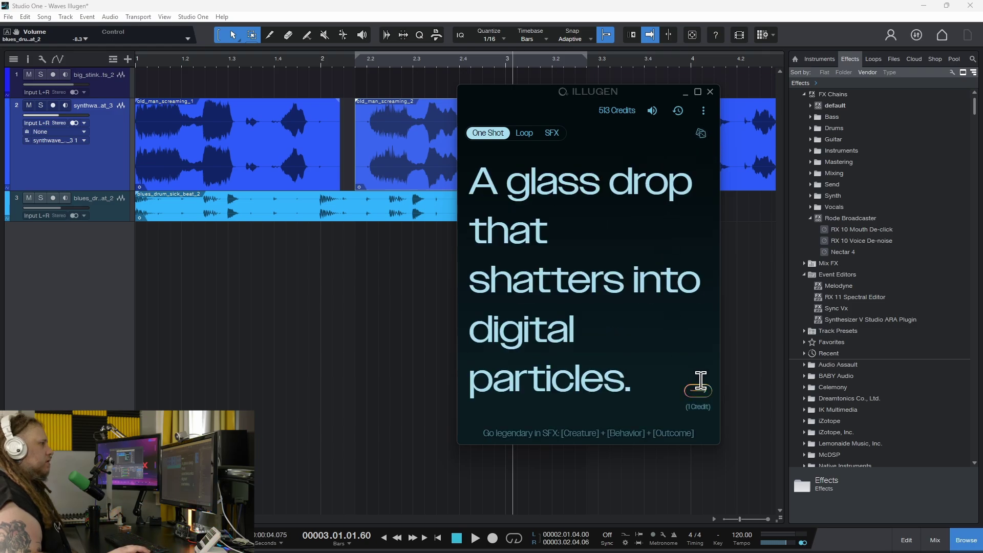
left_click(698, 391)
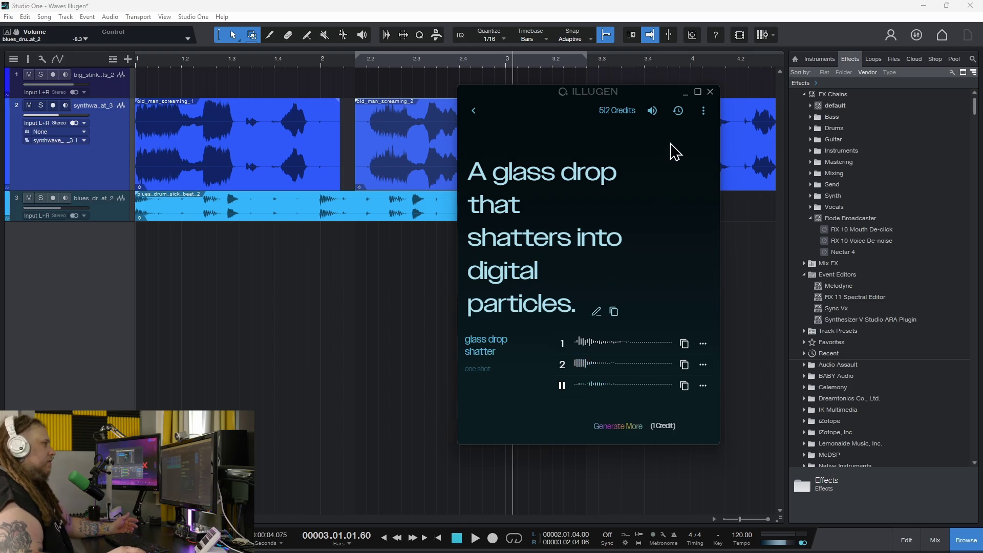
Generate one-shots from the random prompt "A snappy snare hit, carrying a vintage vinyl snap." and audition them
left_click(485, 111)
left_click(700, 134)
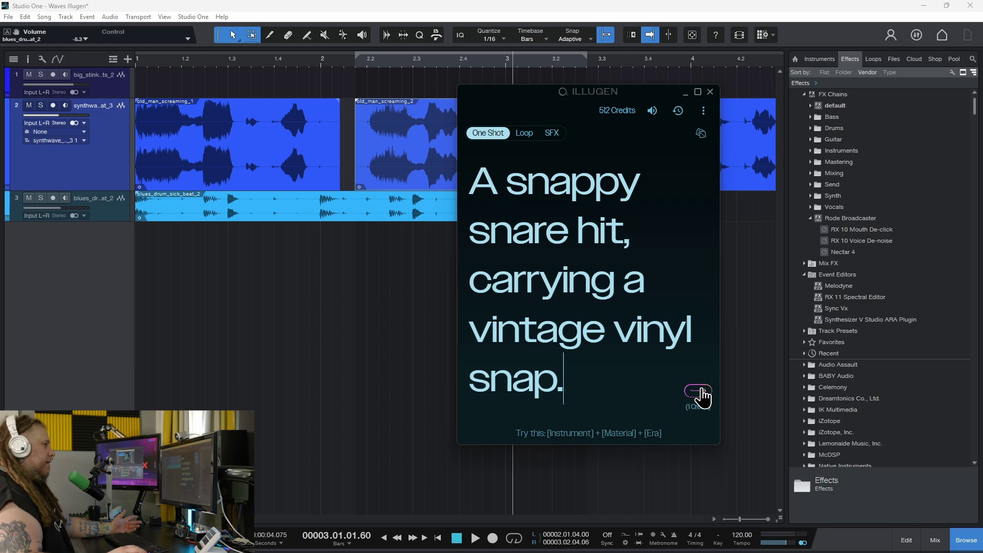
left_click(699, 391)
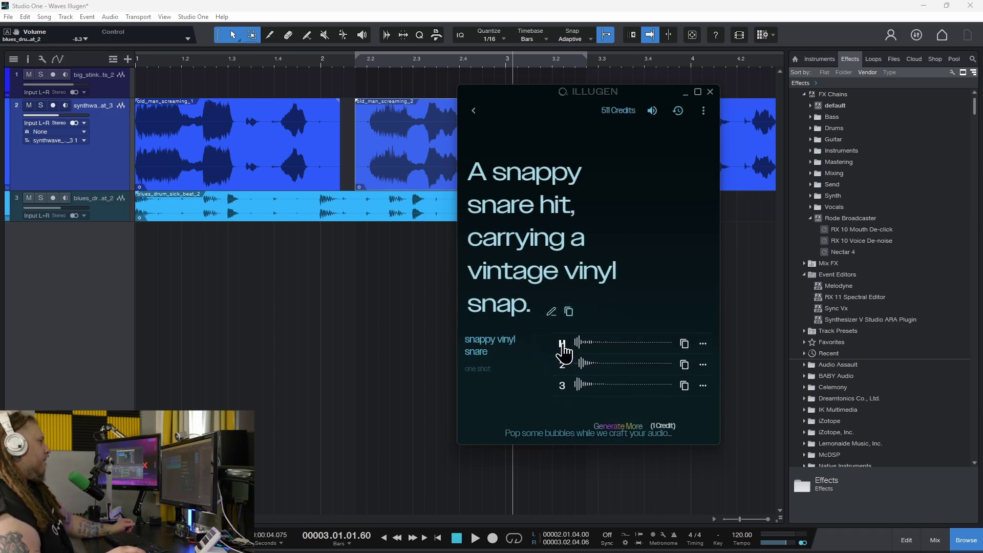
left_click(563, 365)
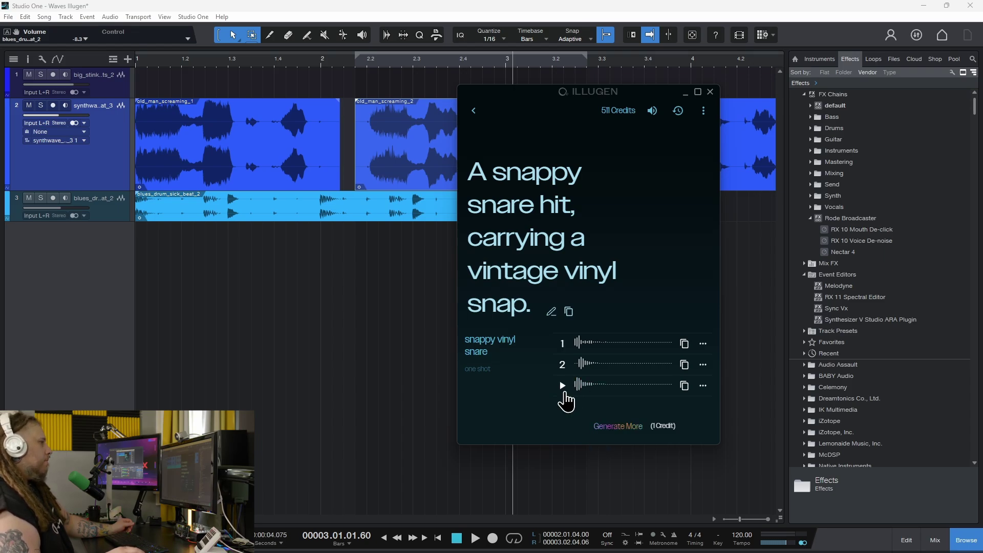
Generate more variations of the snare prompt and audition the fourth, fifth and sixth one-shots
left_click(610, 425)
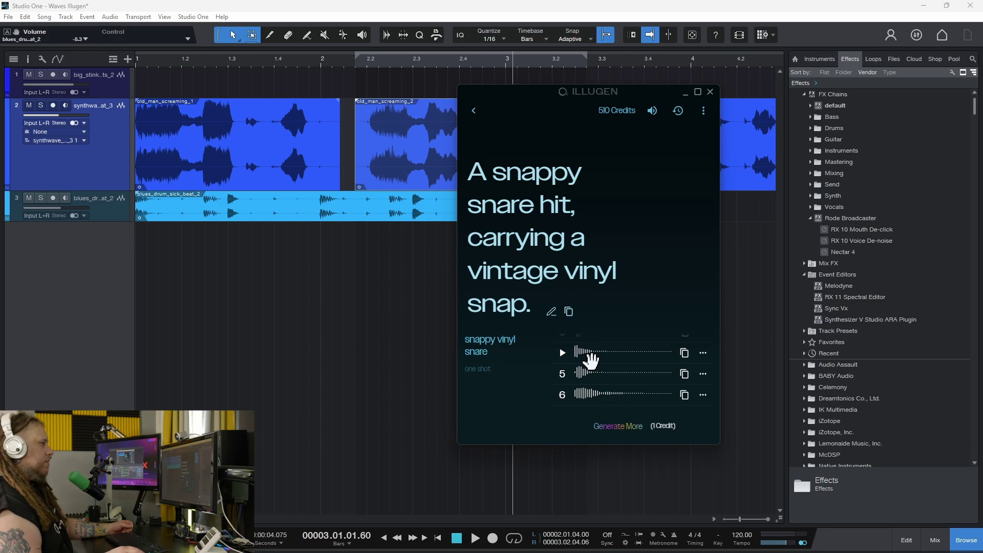
left_click(564, 355)
left_click(563, 374)
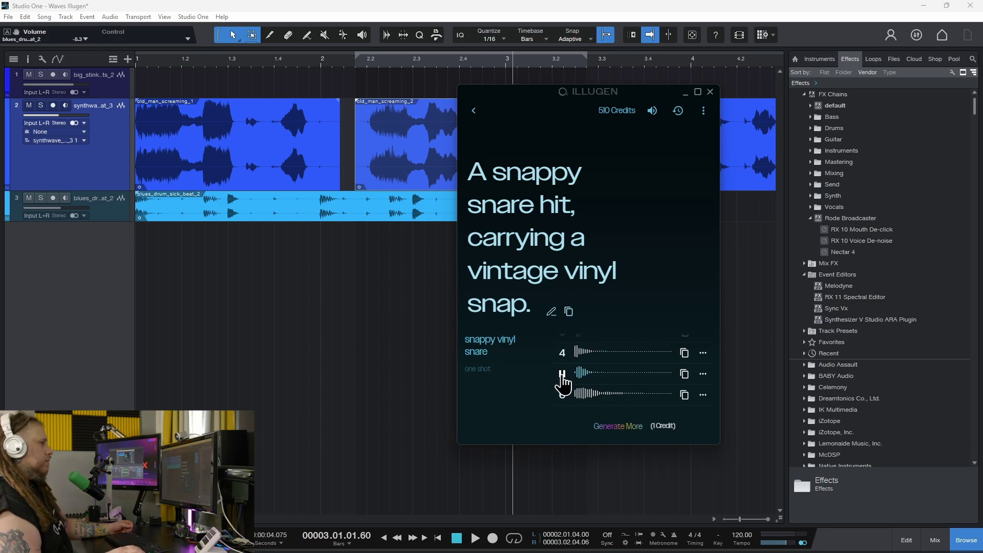
left_click(561, 352)
left_click(563, 374)
left_click(562, 394)
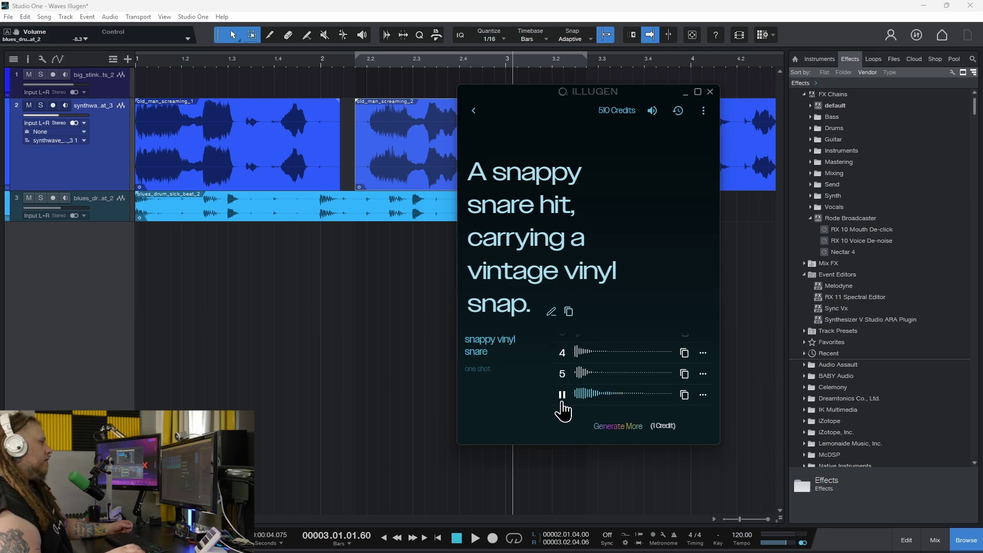
scroll(585, 367, "up", 3)
scroll(585, 367, "down", 3)
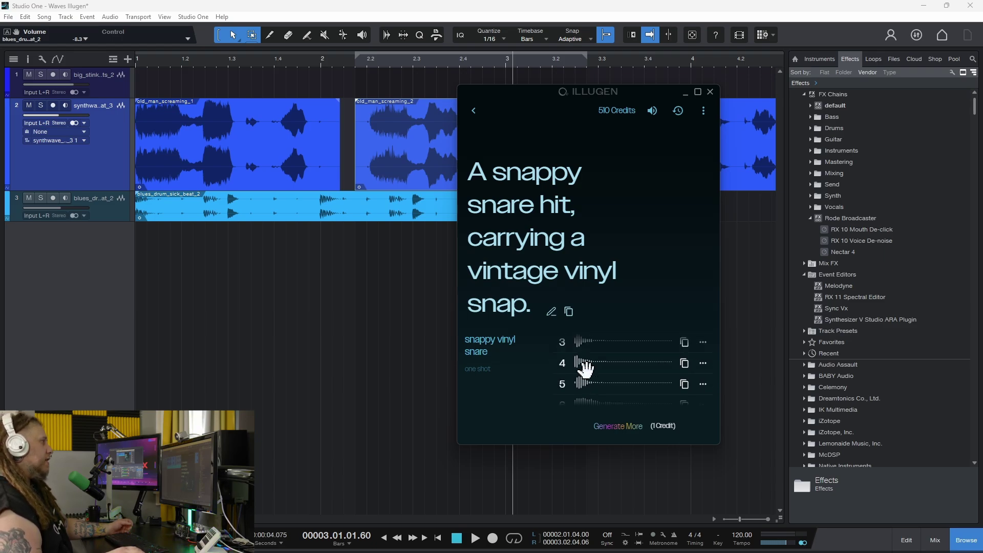
scroll(585, 367, "up", 3)
Return to the prompt and compare the Loop and SFX modes, leaving Loop mode selected
left_click(473, 110)
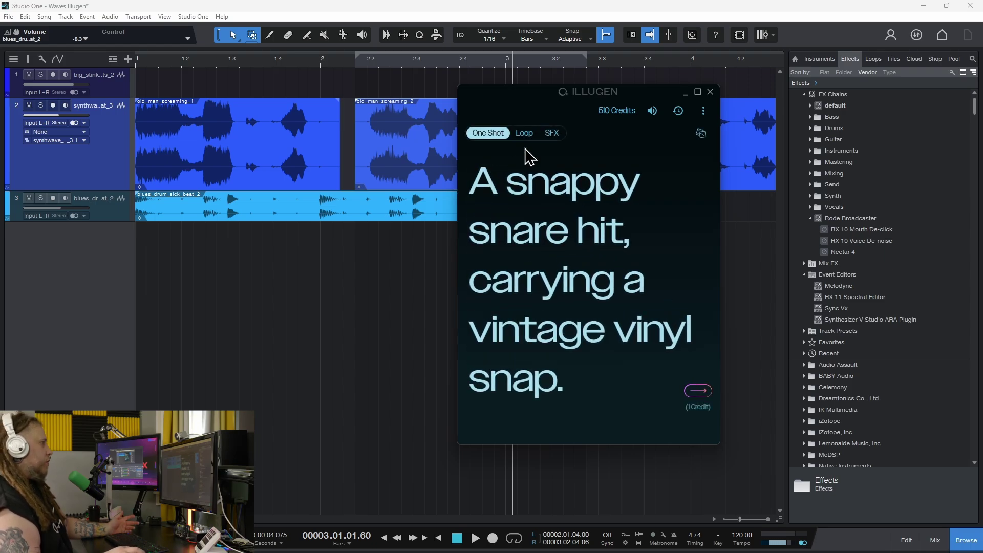
left_click(524, 134)
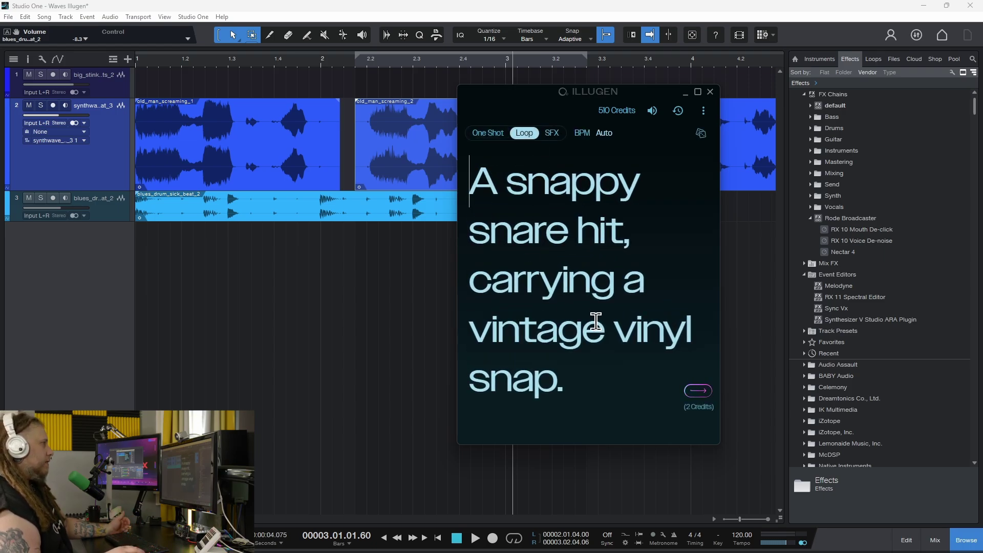
left_click(553, 134)
left_click(526, 133)
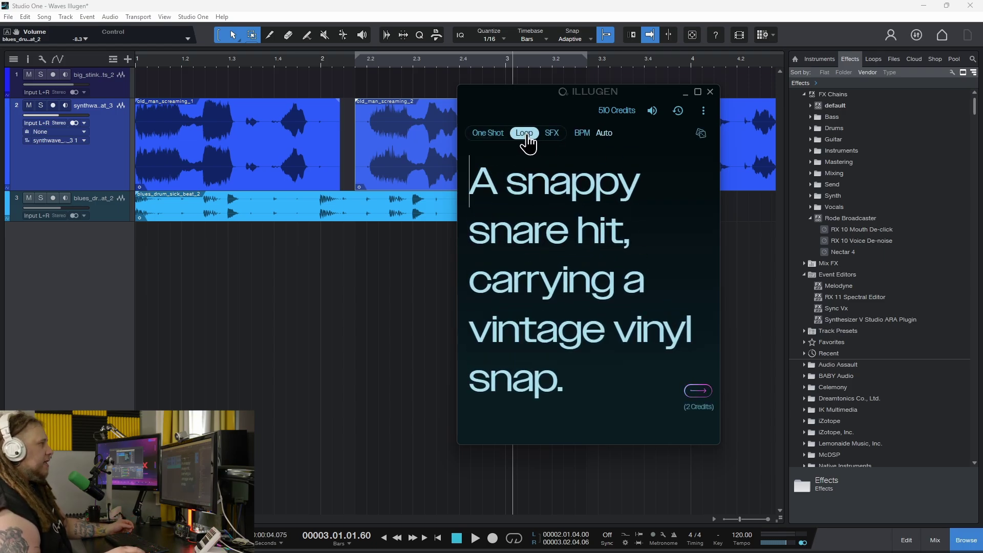
left_click(550, 135)
left_click(522, 134)
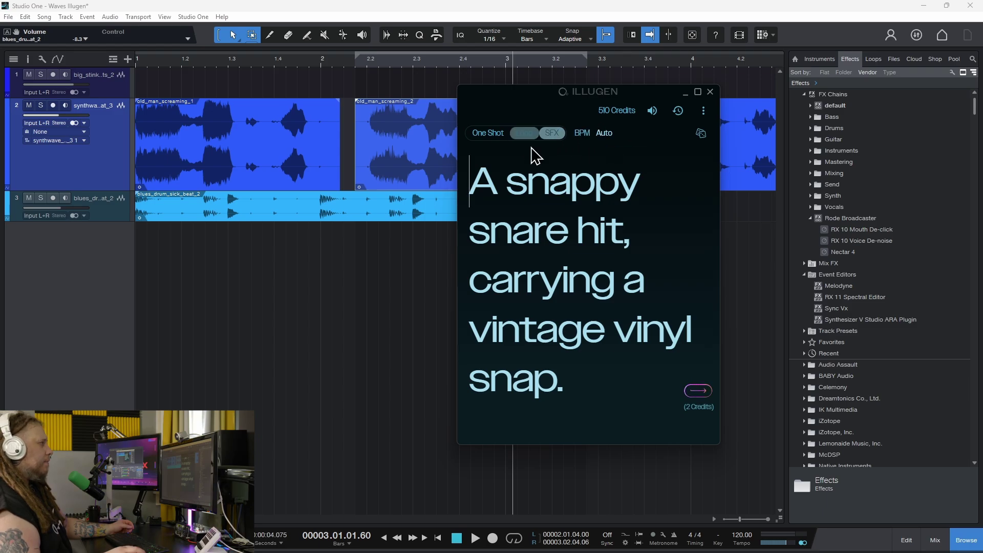
left_click(552, 134)
left_click(523, 135)
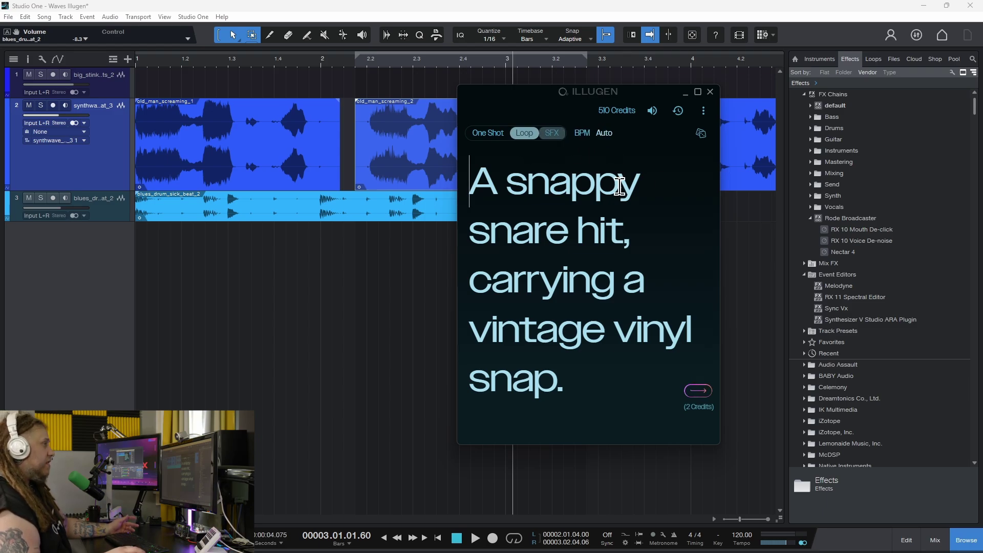
Pick the random prompt "A beautiful soft arpeggiator made of glass." and replace "glass" with "poop"
left_click(699, 136)
left_click(699, 138)
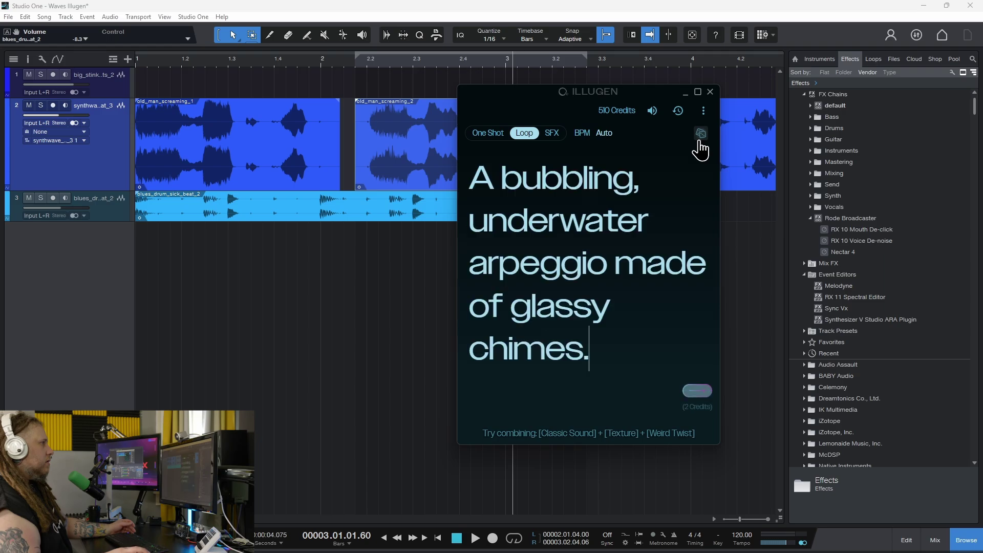
left_click(699, 141)
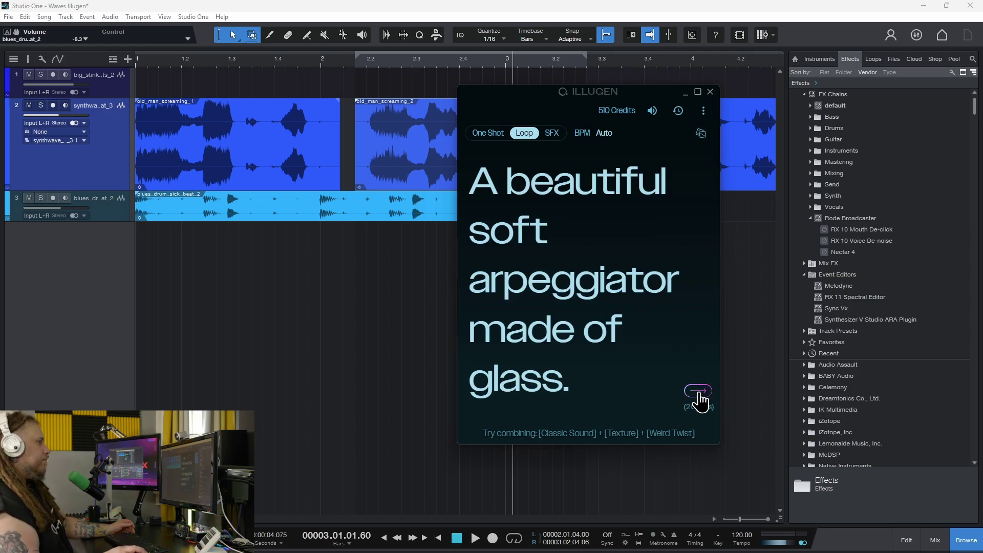
left_click(565, 379)
key("BackSpace")
key("BackSpace")
key("BackSpace")
key("BackSpace")
key("BackSpace")
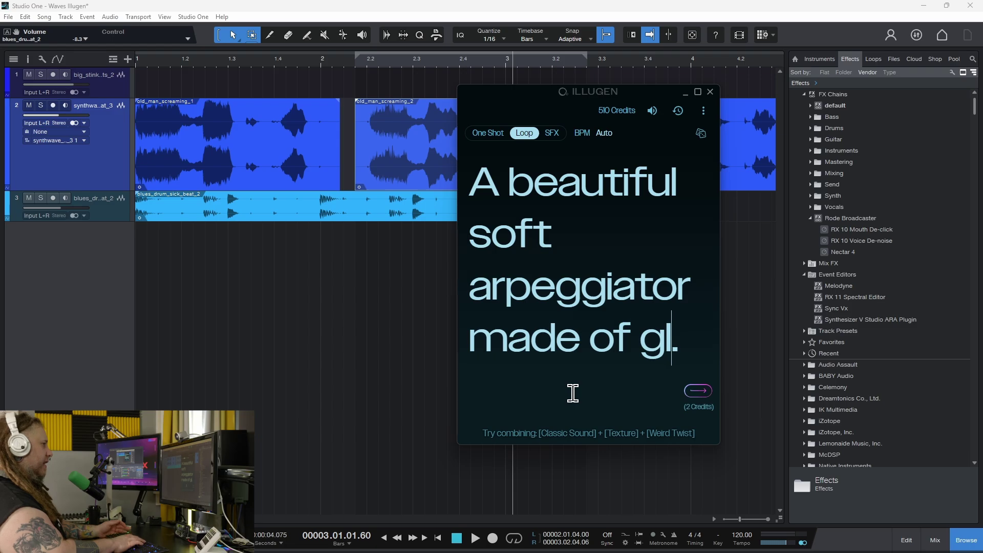
type("poop")
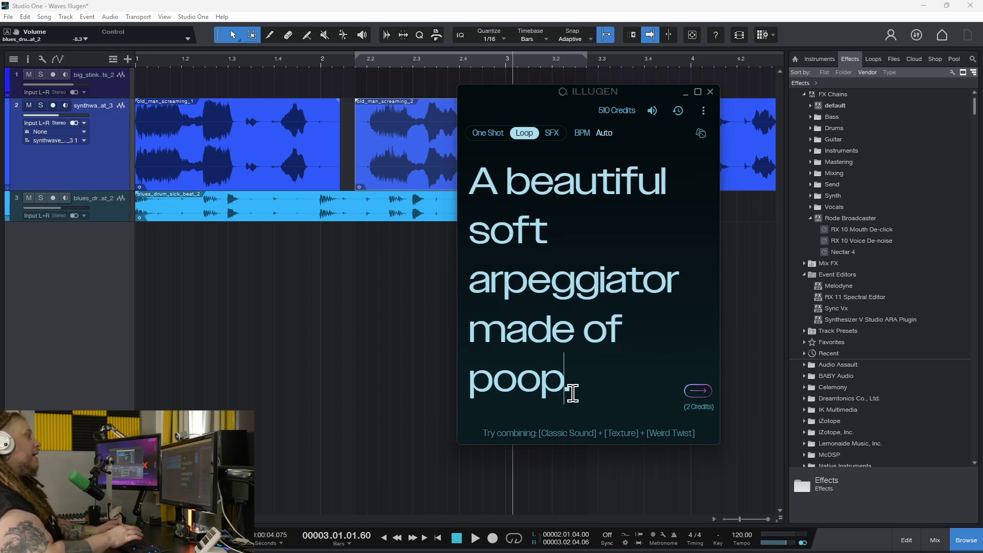
Generate loops from the edited arpeggiator prompt and audition all three
left_click(700, 392)
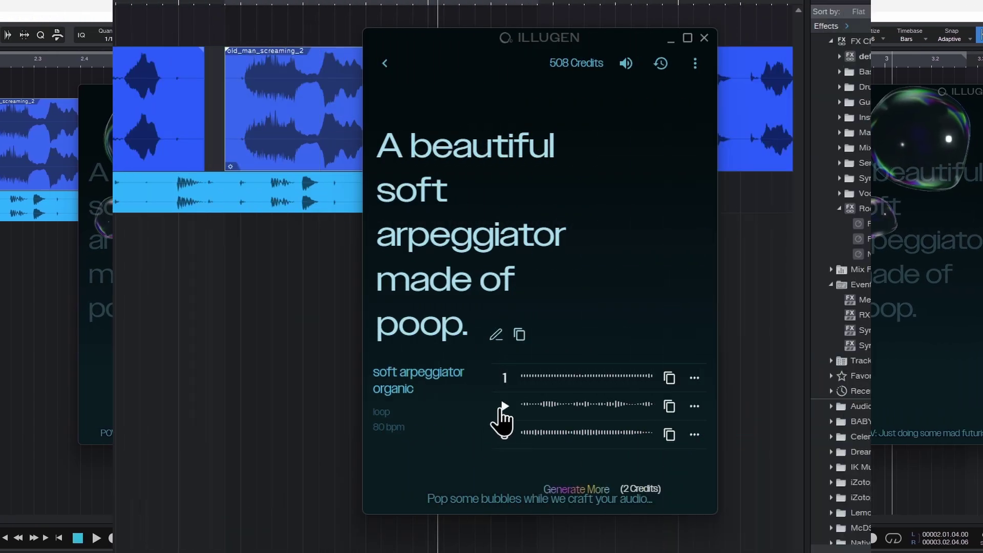
left_click(504, 377)
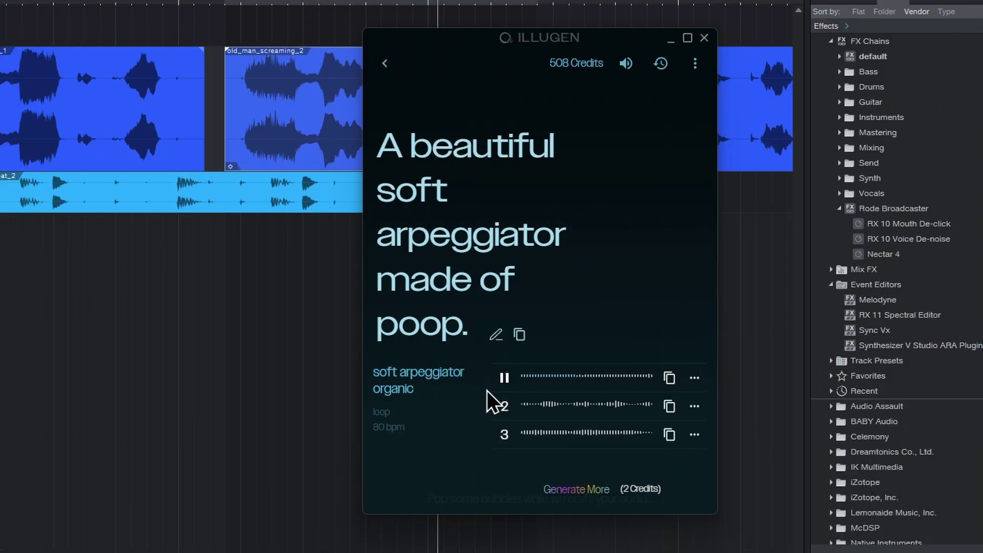
left_click(505, 407)
left_click(504, 435)
left_click(503, 434)
Generate loops from the random prompt "Robotic samba played with hydraulic limbs." and audition all three
left_click(384, 64)
left_click(690, 94)
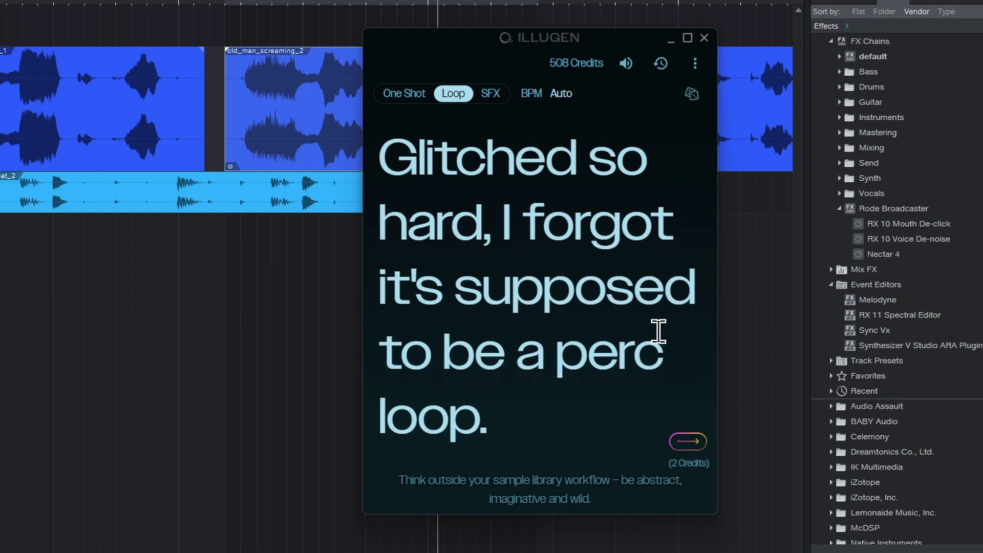
left_click(692, 95)
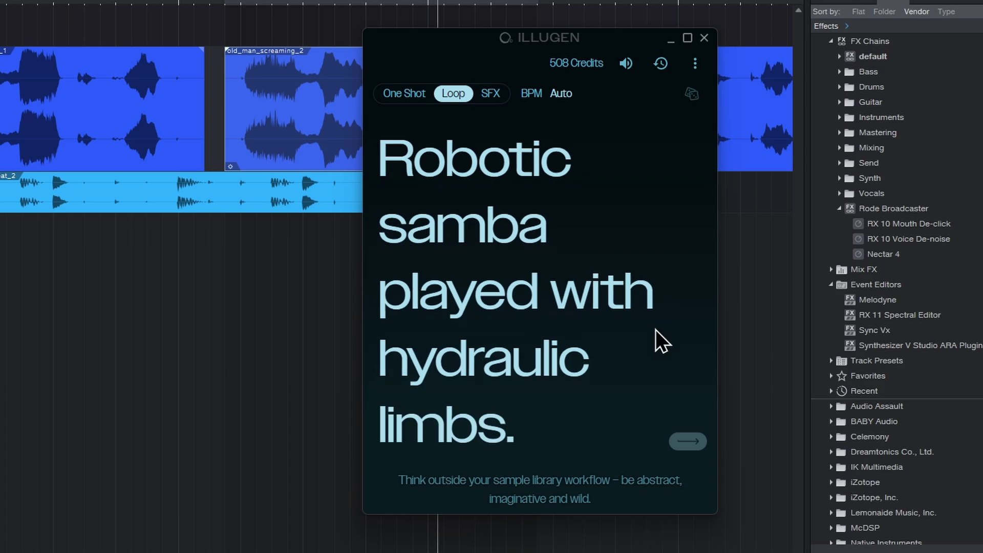
left_click(684, 443)
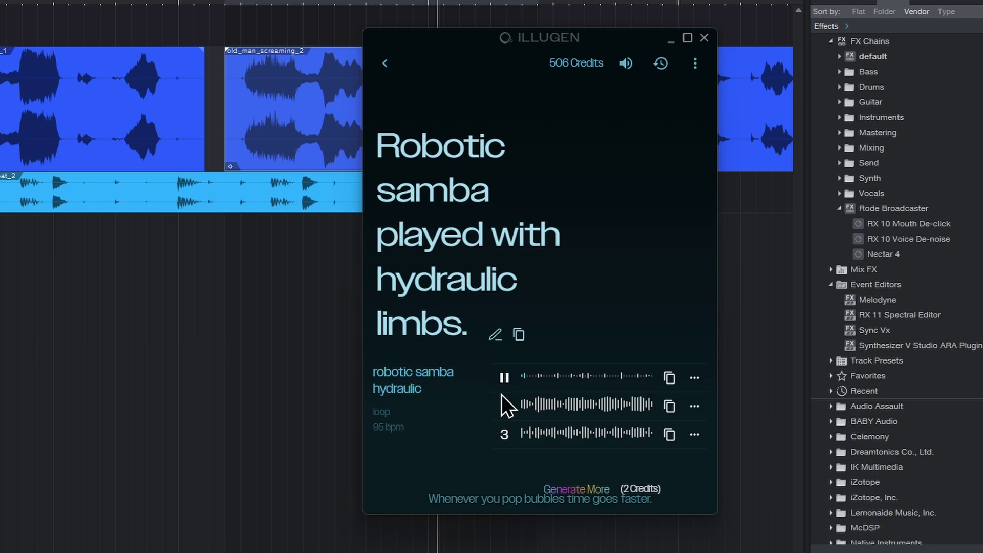
left_click(504, 406)
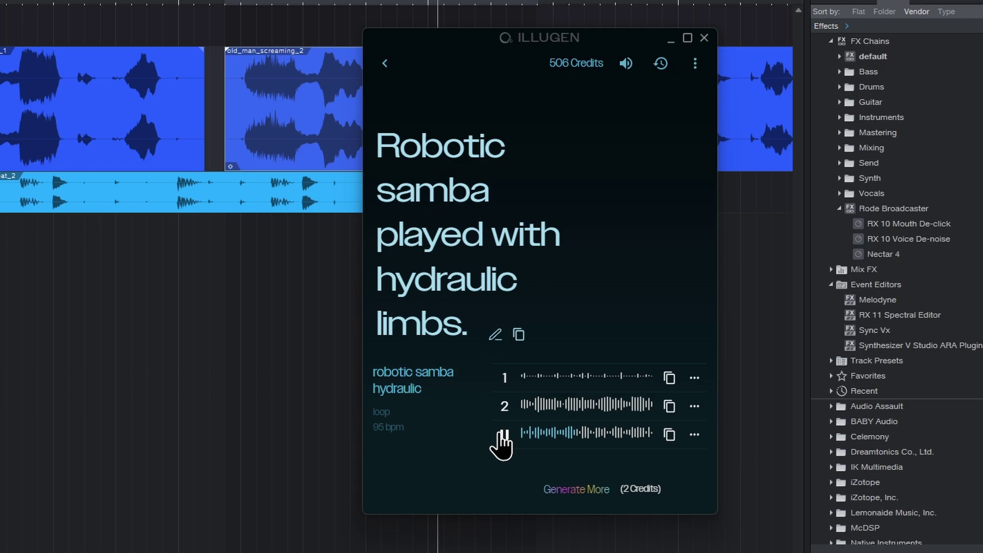
left_click(502, 433)
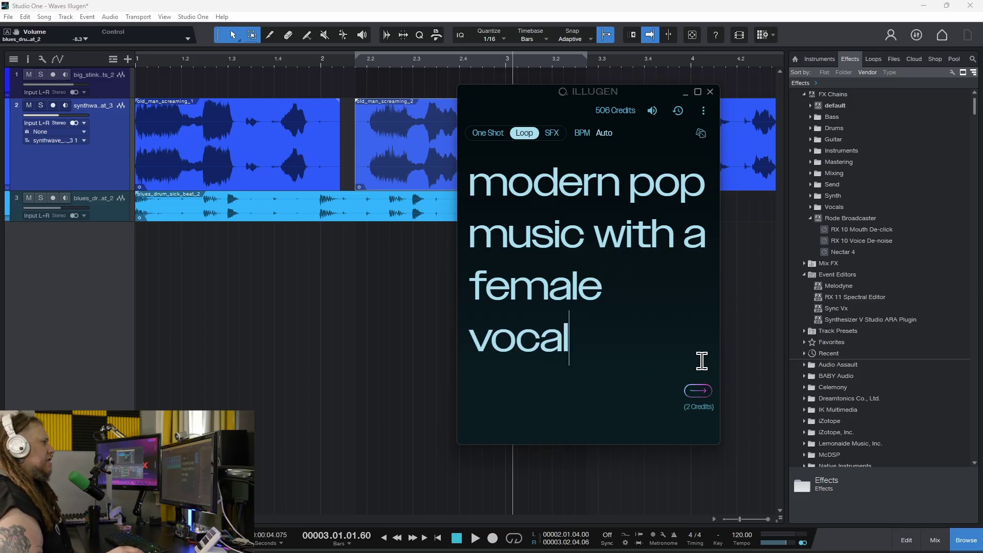
Generate loops from the custom prompt "modern pop music with a female vocal" and audition them
left_click(694, 393)
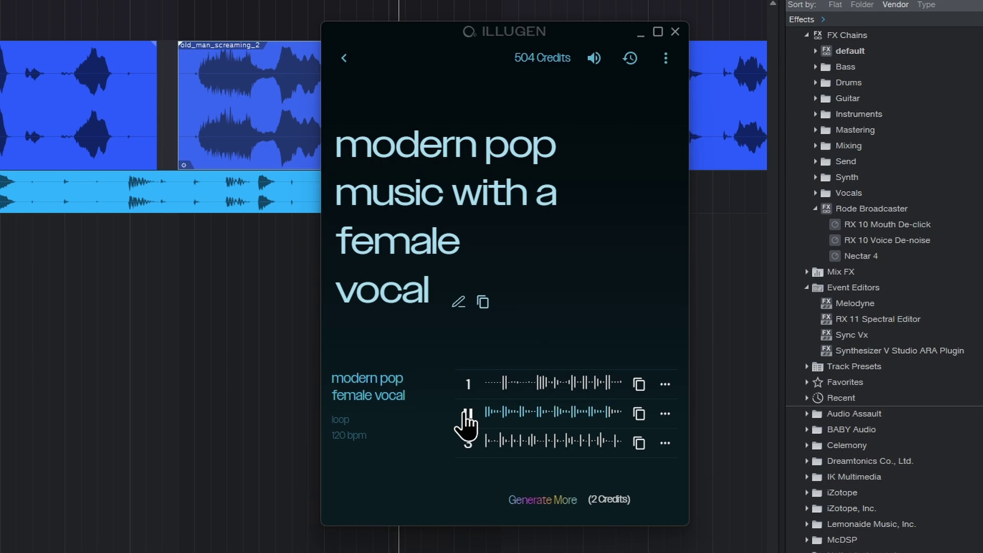
left_click(468, 442)
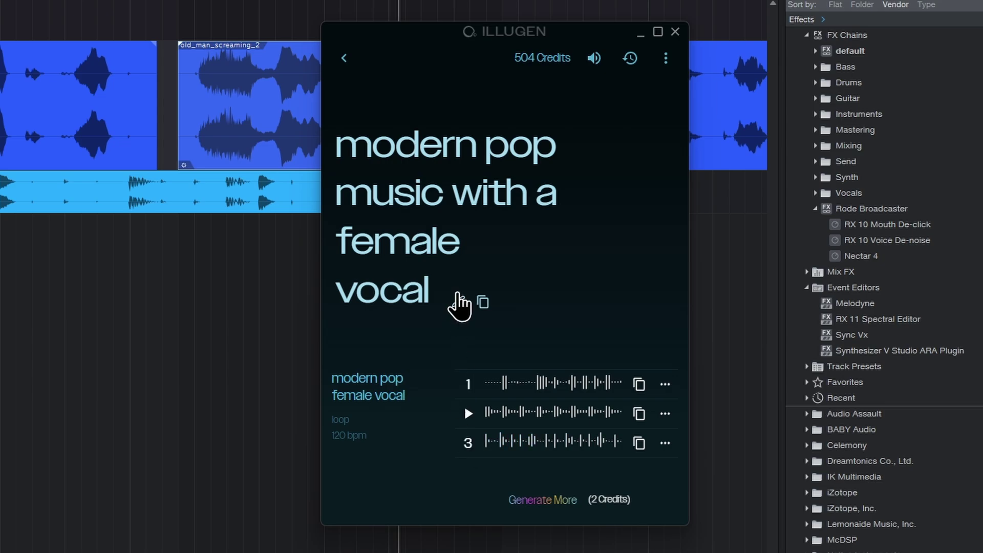
Replace the prompt with "a sad girl singing about how she is strong", generate loops and audition them
left_click(458, 302)
mouse_move(342, 145)
left_mouse_down()
mouse_move(613, 254)
mouse_move(611, 378)
left_mouse_up()
type("a")
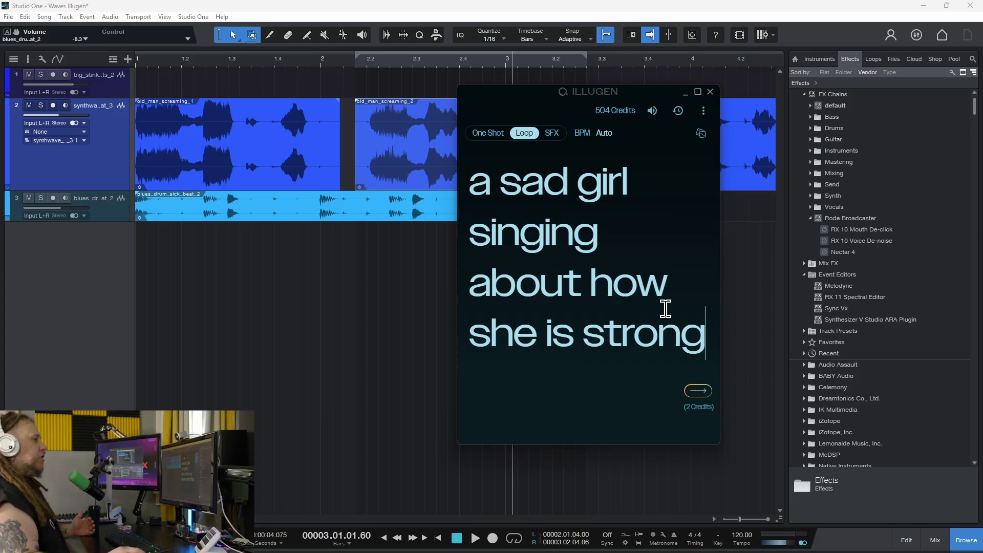
left_click(698, 390)
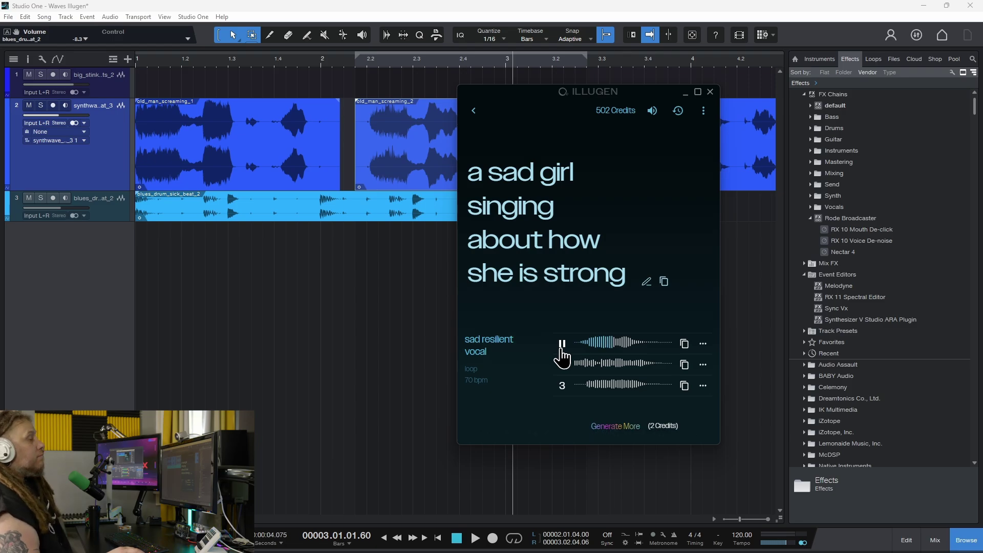
left_click(562, 364)
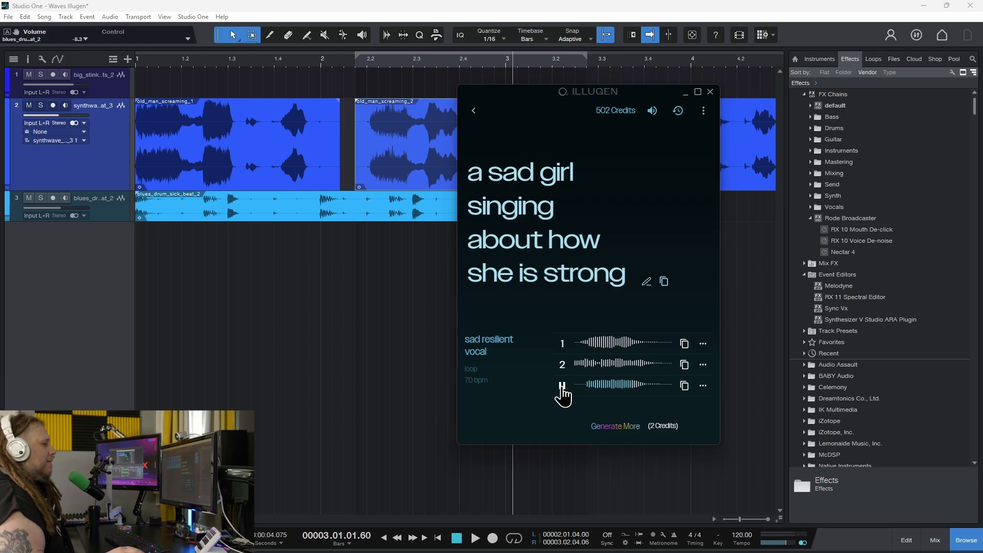
Remove "sad" from the singing girl prompt, regenerate the loops and audition all three
left_click(644, 283)
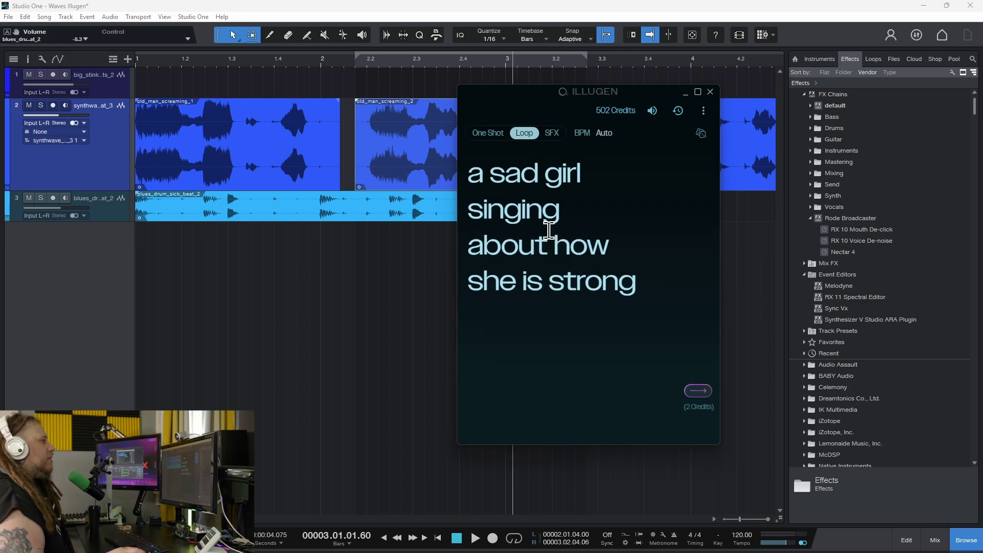
left_click_drag(567, 184, 505, 195)
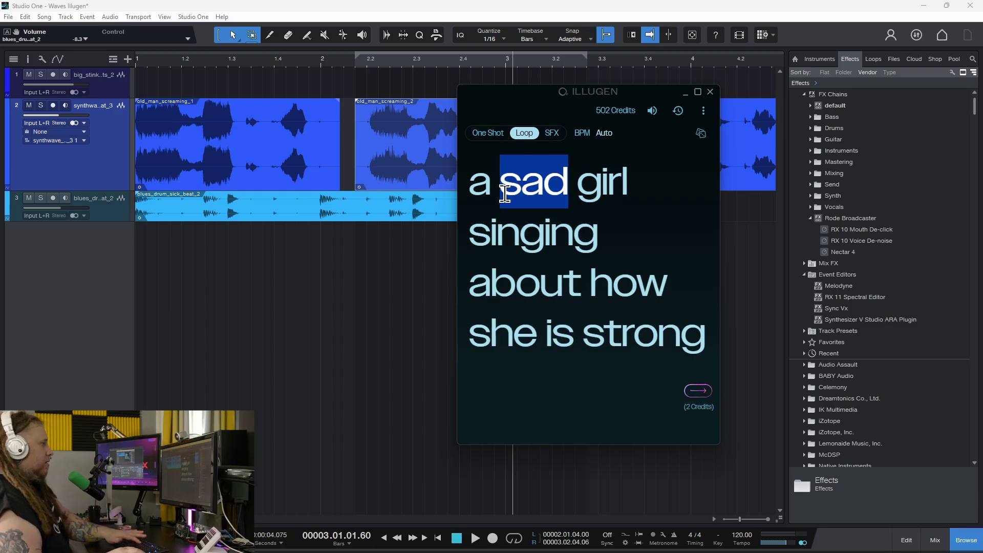
key("BackSpace")
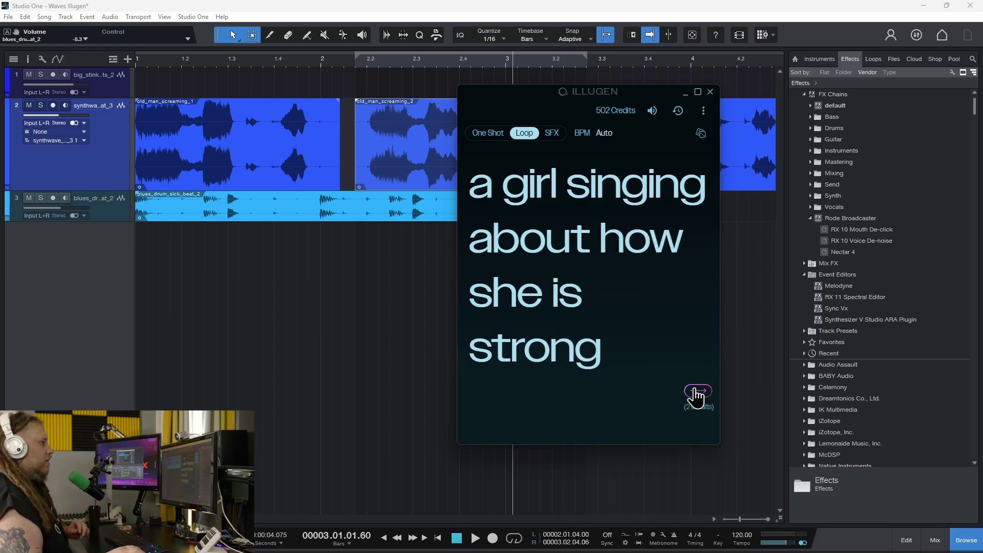
left_click(697, 391)
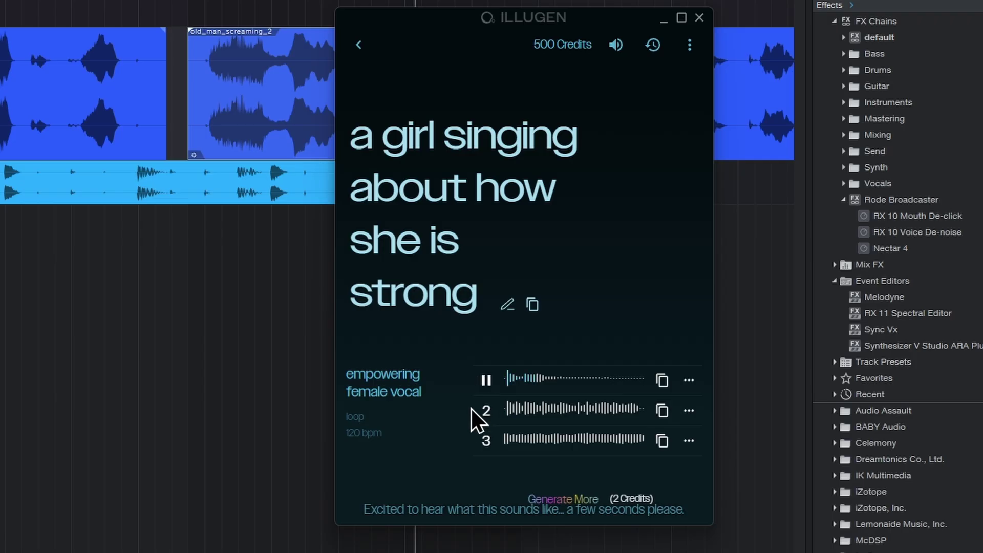
left_click(486, 410)
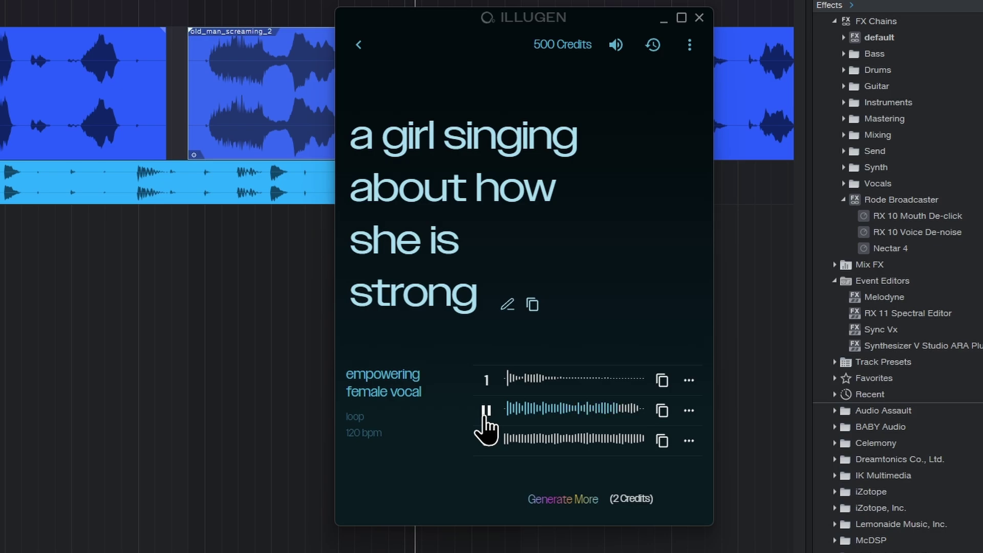
left_click(486, 440)
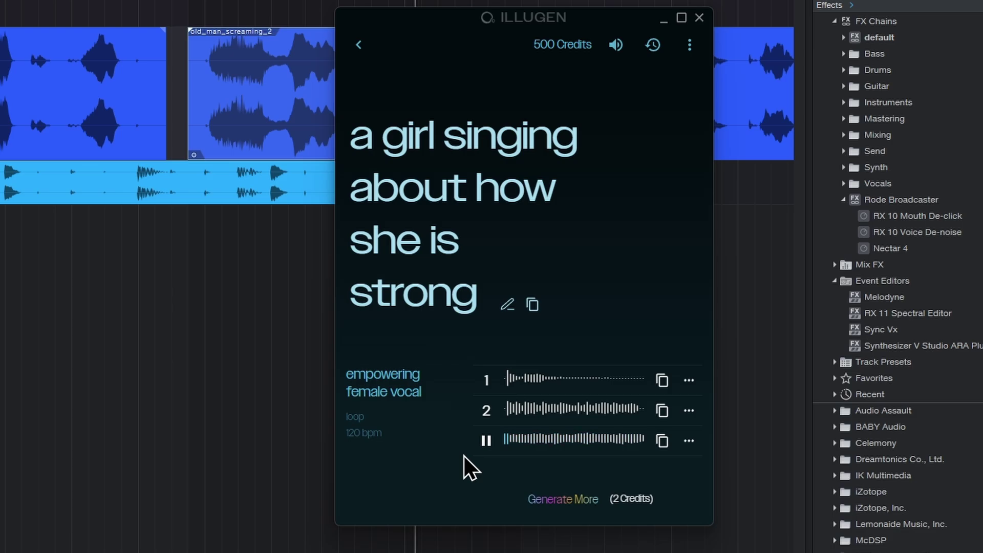
left_click(486, 440)
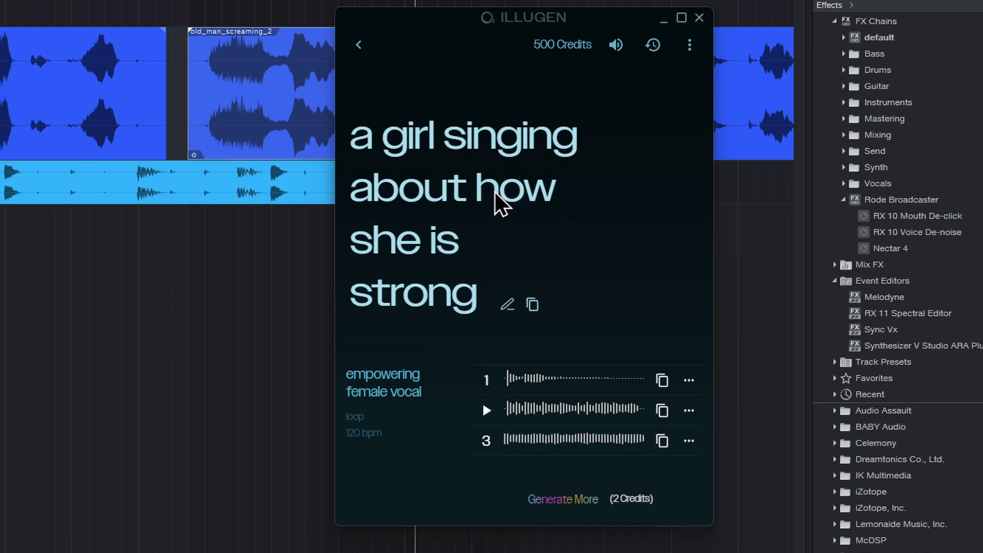
Clear the singing girl prompt and pick the random prompt "A slow, jazzy drum shuffle with warm tones."
left_click(359, 45)
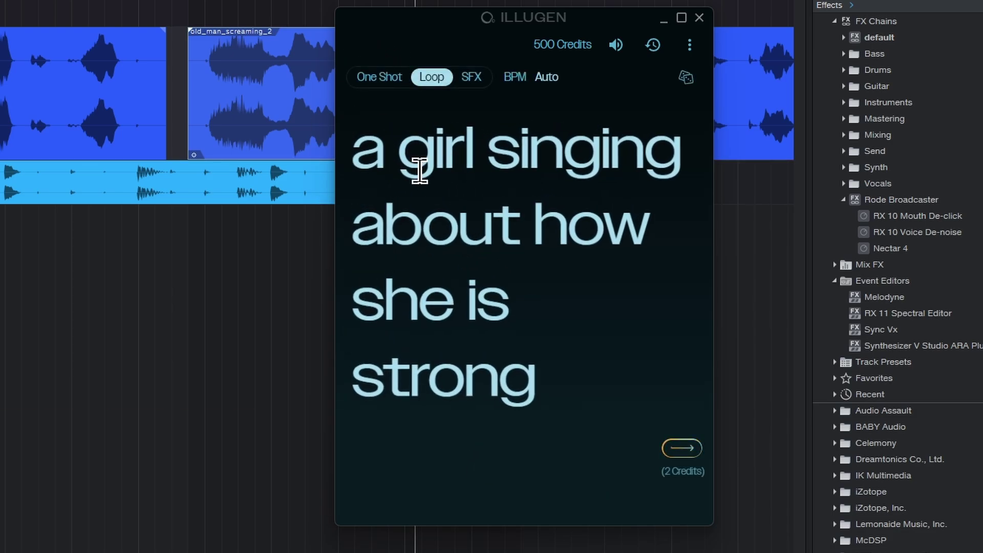
left_click_drag(351, 154, 628, 390)
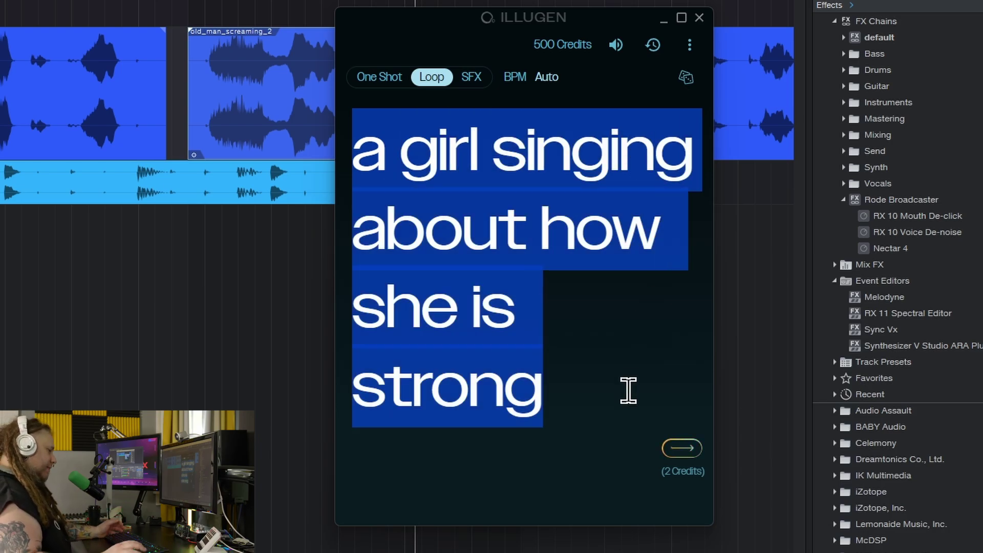
key("BackSpace")
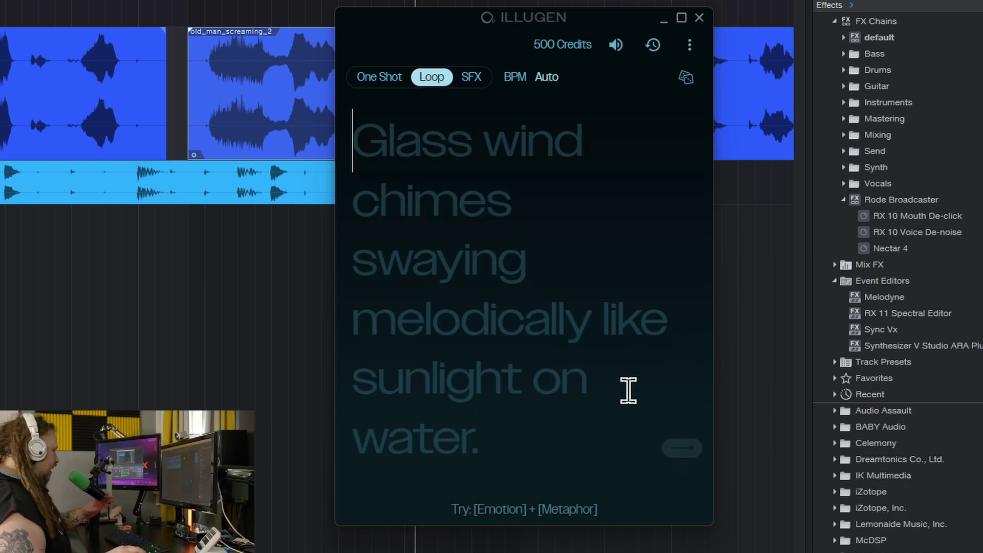
left_click(685, 78)
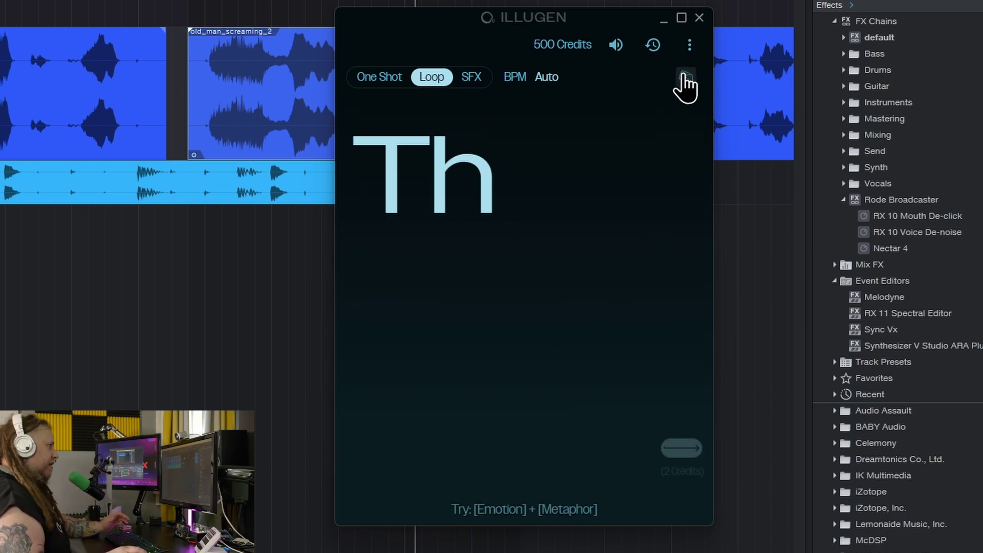
left_click(685, 78)
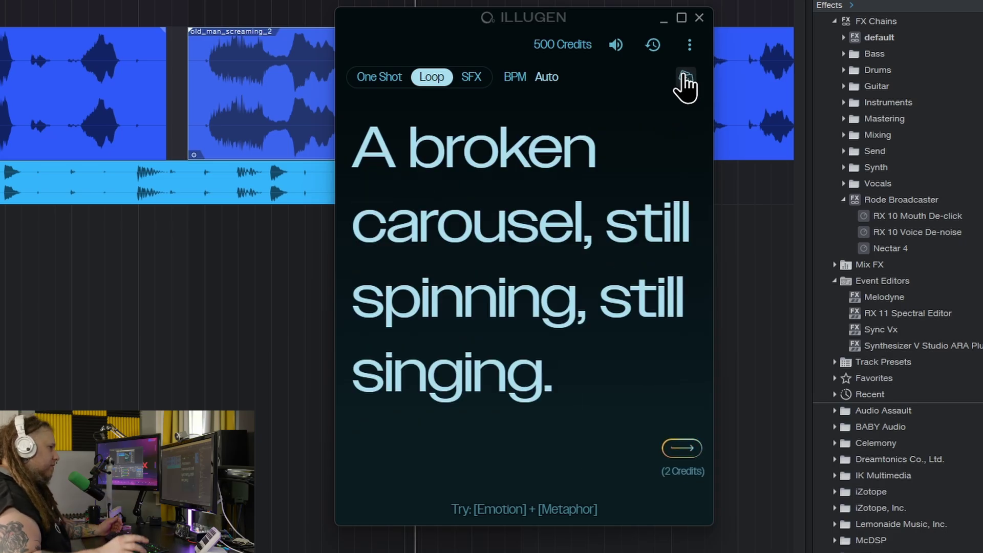
left_click(685, 78)
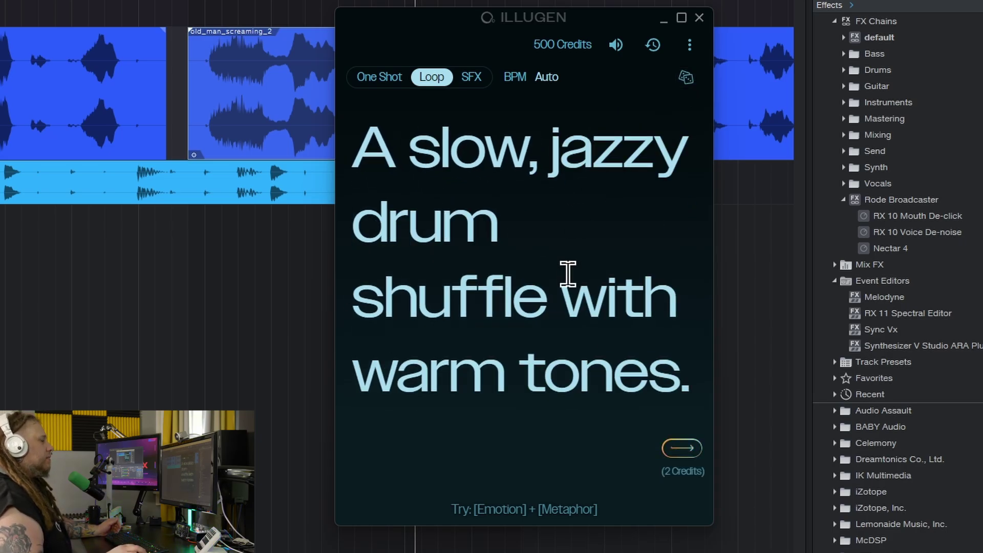
Generate loops from the jazzy drum shuffle prompt and audition them
left_click(683, 451)
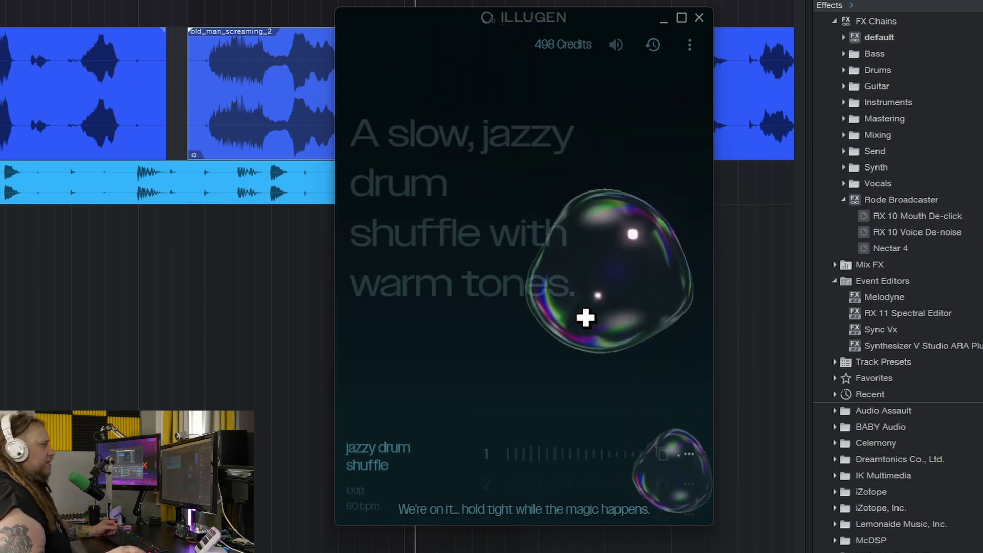
left_click(485, 380)
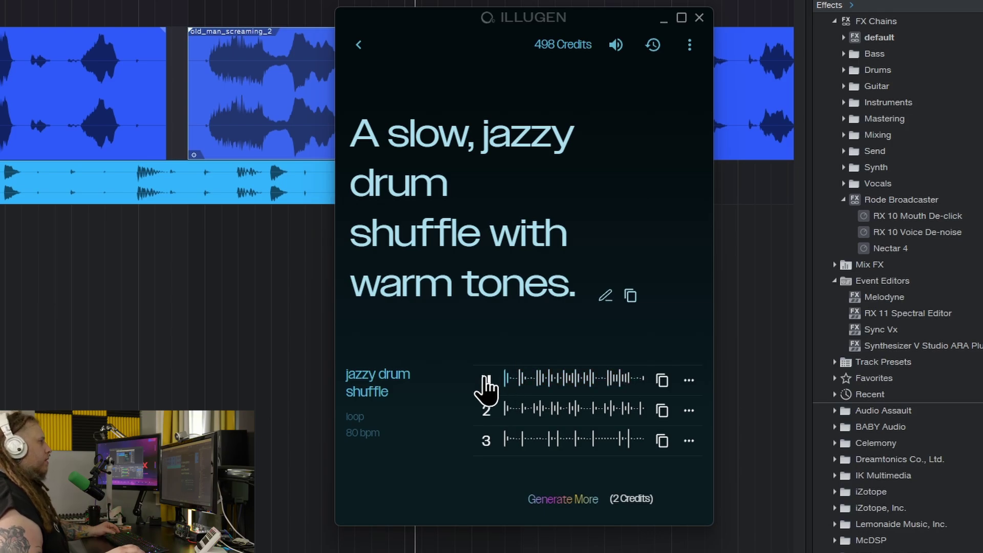
left_click(487, 381)
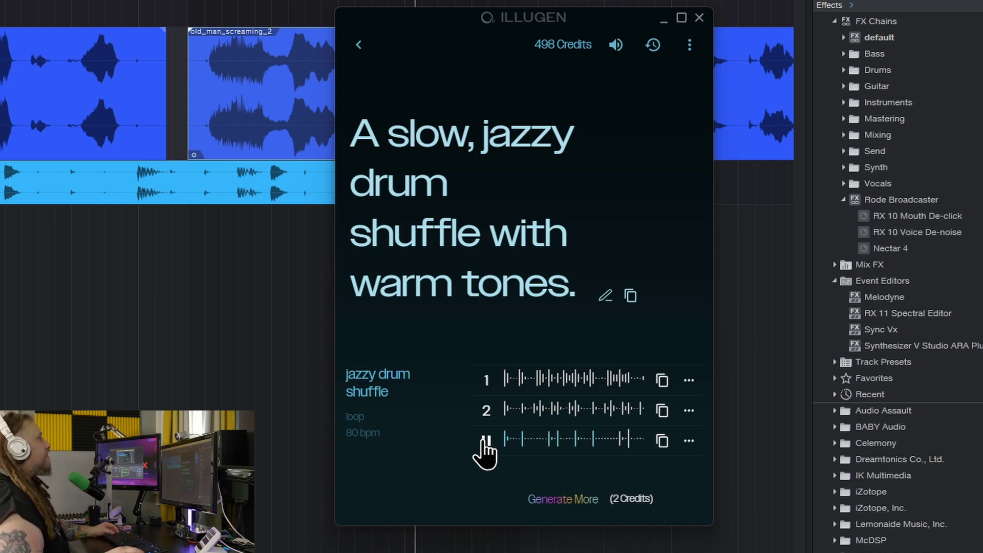
left_click(486, 442)
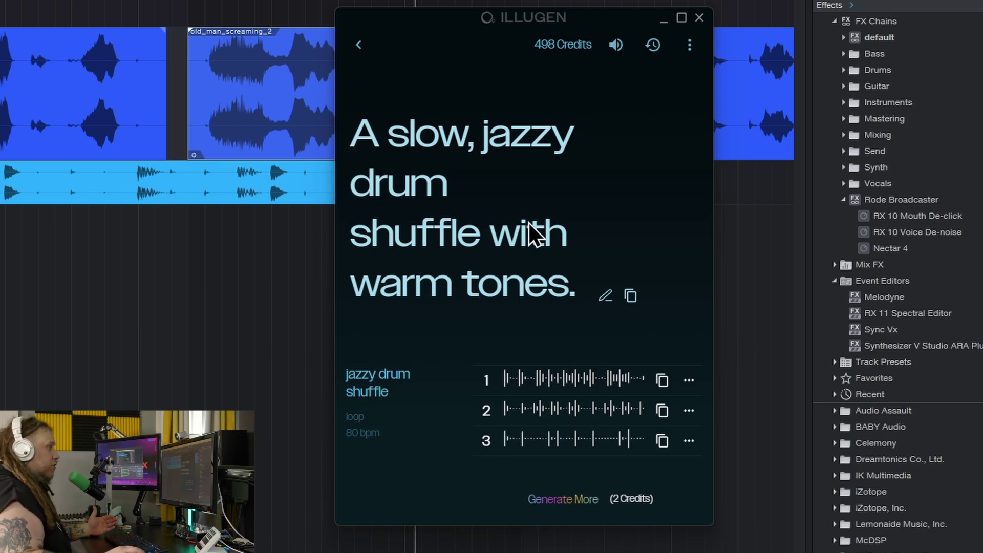
Change the prompt to "A modern, pop drum shuffle with female tones.", generate loops and audition them
left_click(609, 295)
left_click(516, 155)
key("BackSpace")
key("BackSpace")
key("BackSpace")
key("BackSpace")
type("modern")
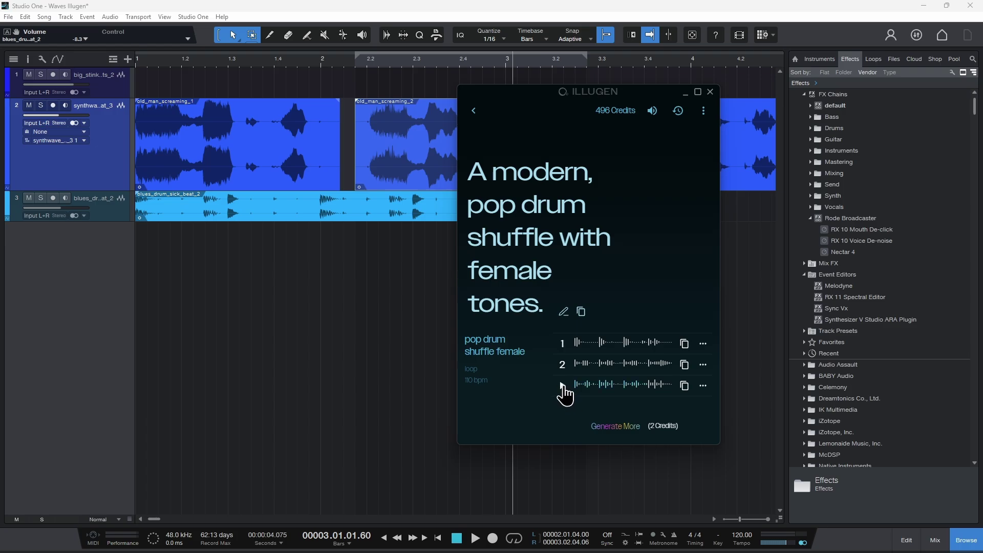
Reopen the pop drum shuffle prompt for editing and replace "female" with "light"
left_click(559, 312)
left_click_drag(595, 330, 476, 335)
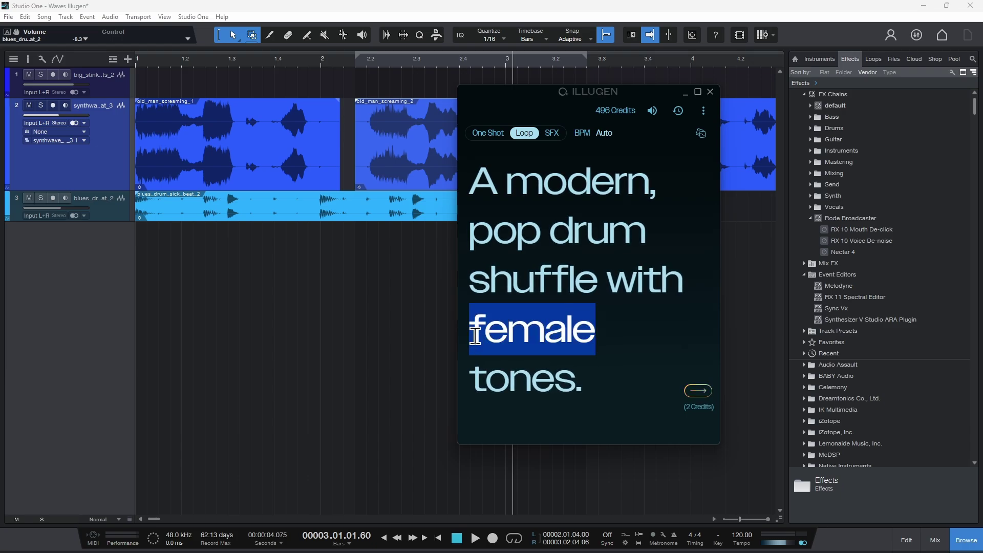
type("light tones.")
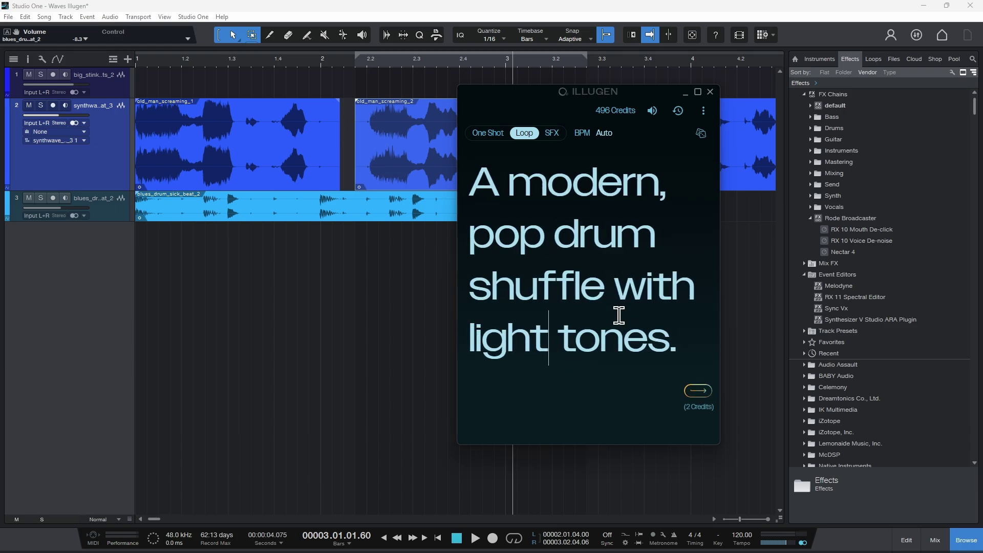
Replace "shuffle" with "and synth" in the pop drum prompt, then generate loops and audition the first two
left_click_drag(615, 290, 470, 286)
key("BackSpace")
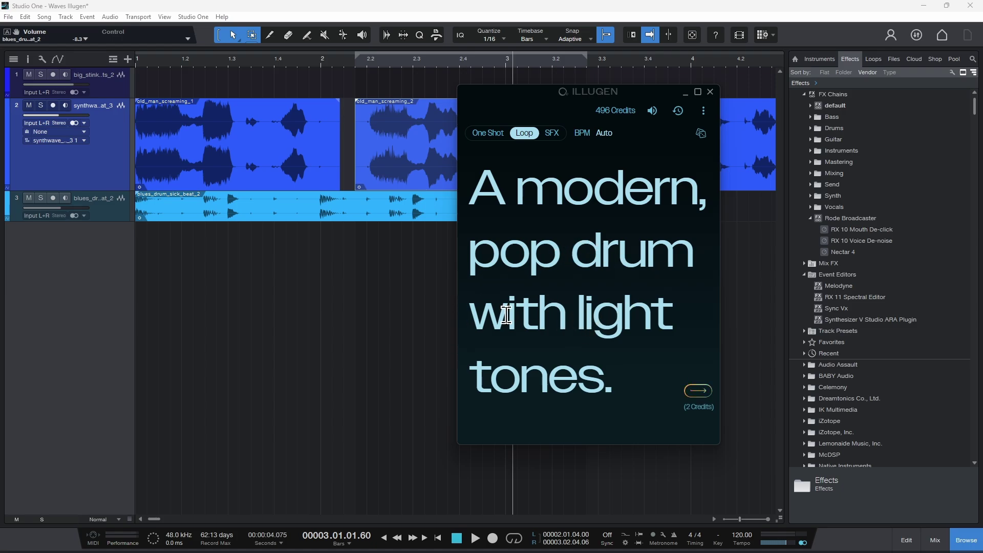
type("and ")
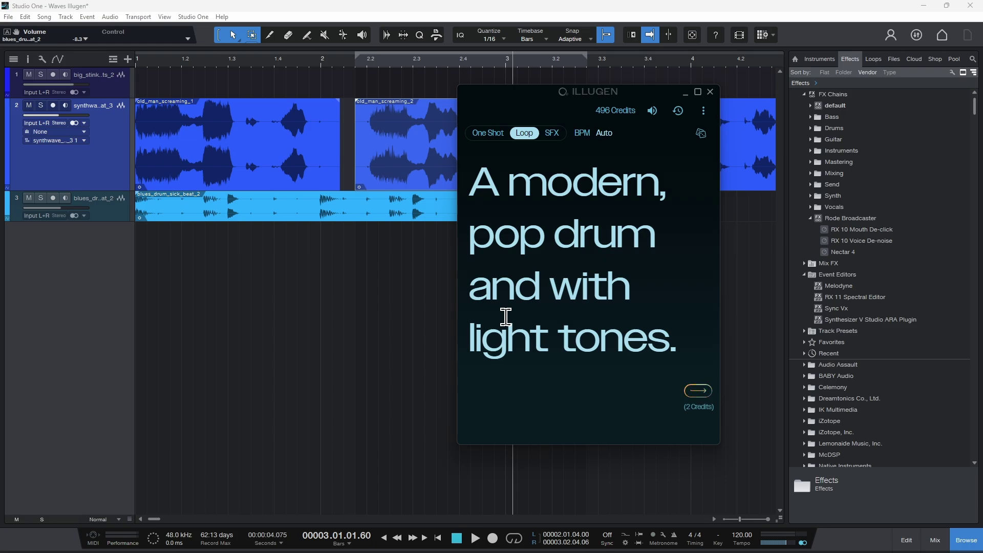
type("synth")
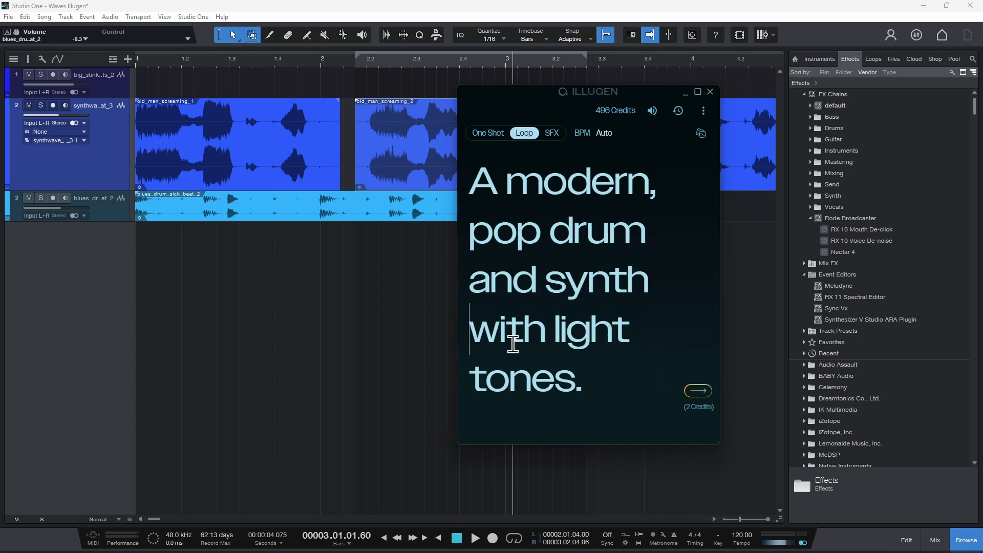
left_click(696, 392)
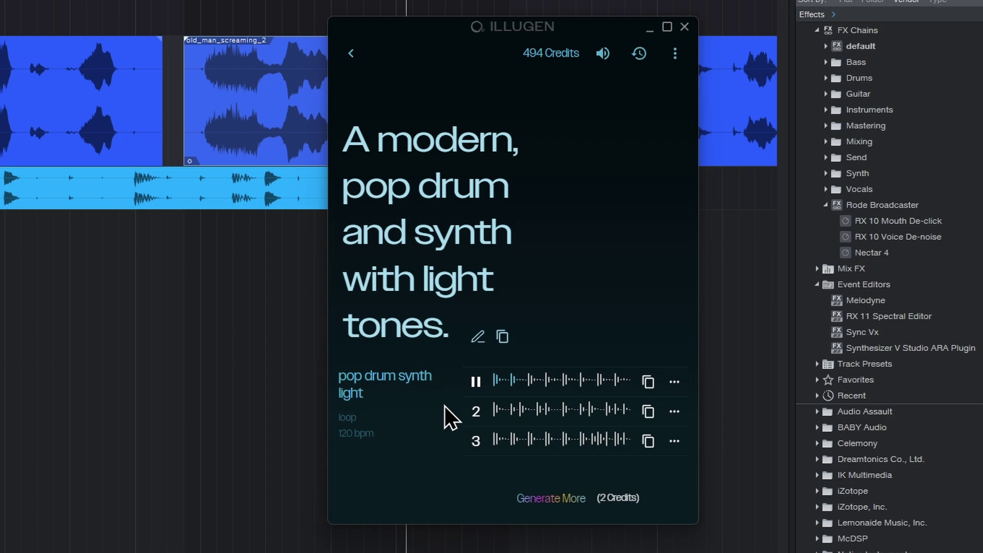
left_click(475, 411)
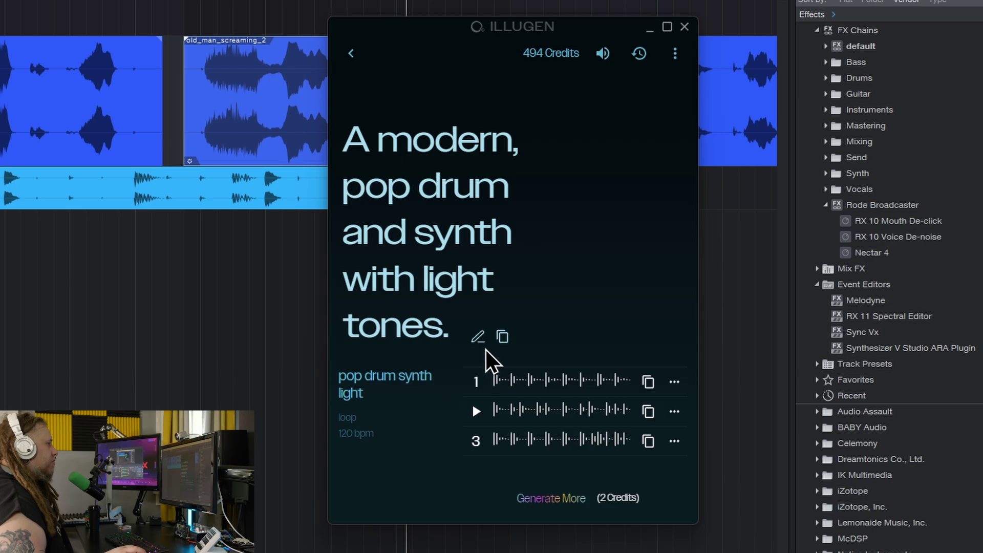
Change the prompt to "A screwed track with butter sauce", generate loops and audition them
left_click(478, 336)
left_click_drag(389, 152, 652, 426)
type("screwed track with butter sauce")
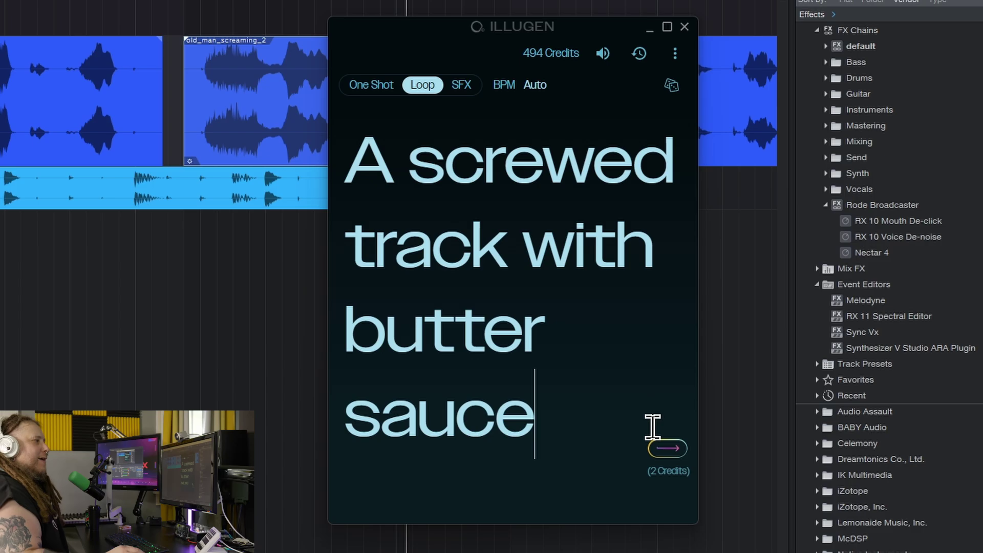
left_click(667, 448)
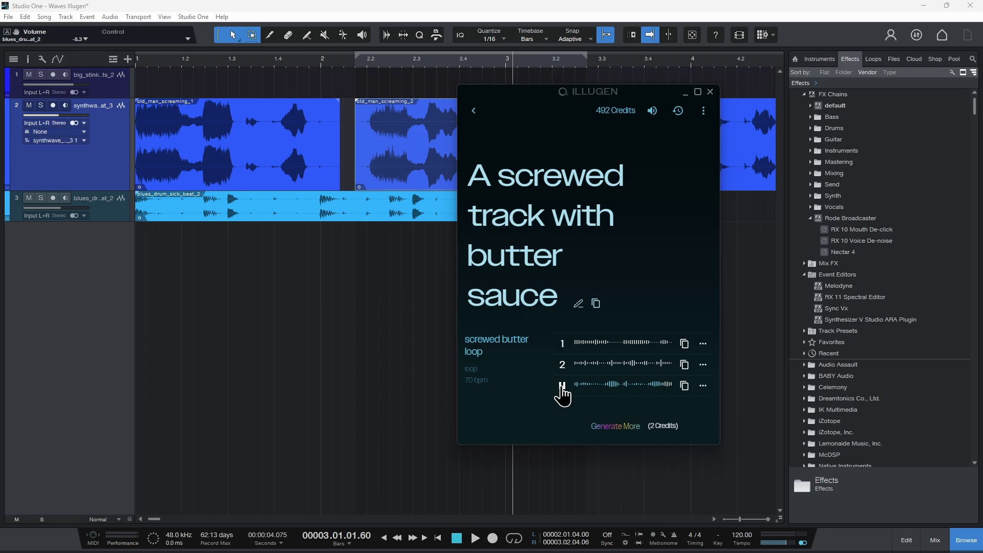
left_click(561, 385)
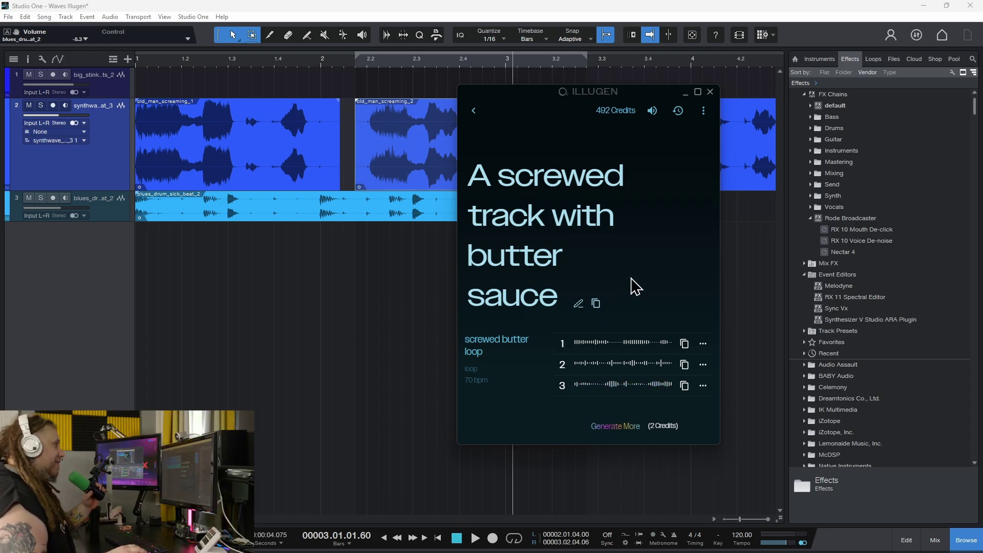
Switch to One Shot mode, pick the random prompt "A fat '80s snare." and generate and audition the one-shots
left_click(470, 107)
left_click(488, 133)
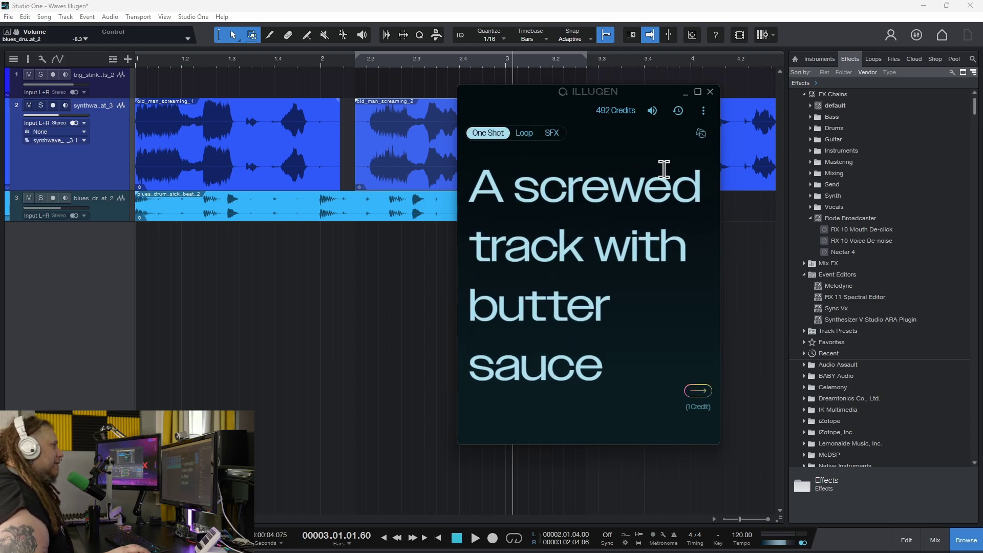
left_click(700, 134)
left_click(697, 392)
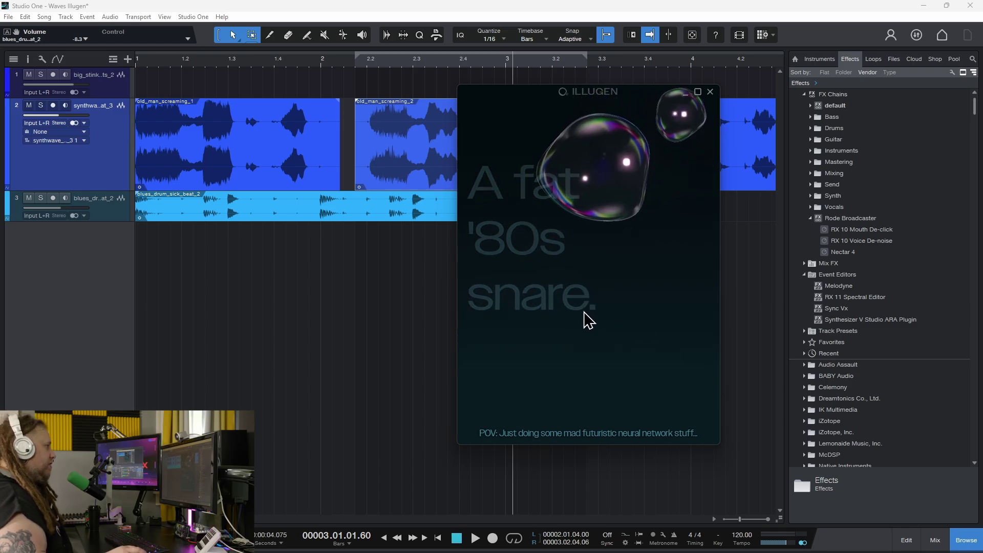
left_click(562, 364)
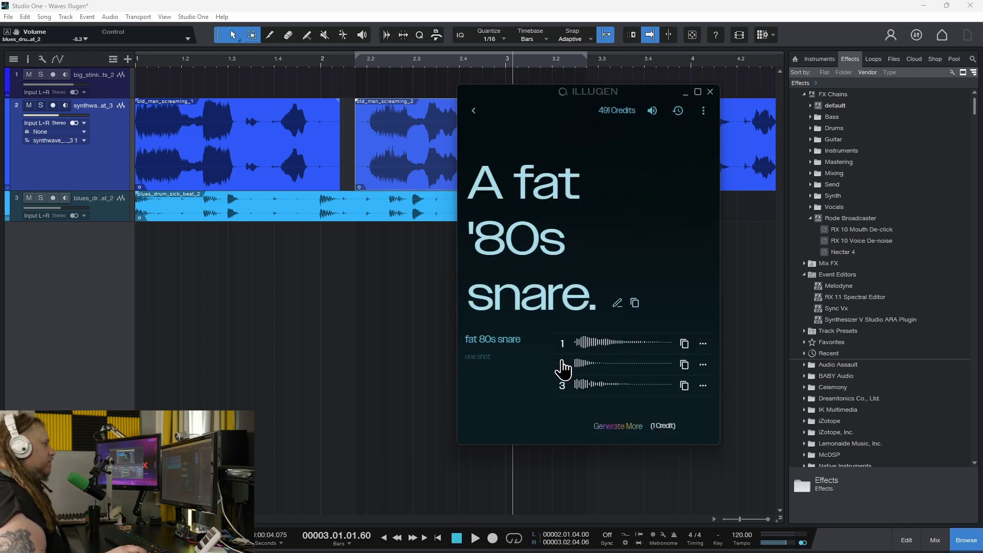
Return to Loop mode and generate loops from the random prompt "A bansuri flute whispering secrets to the morning sun."
left_click(473, 110)
left_click(524, 133)
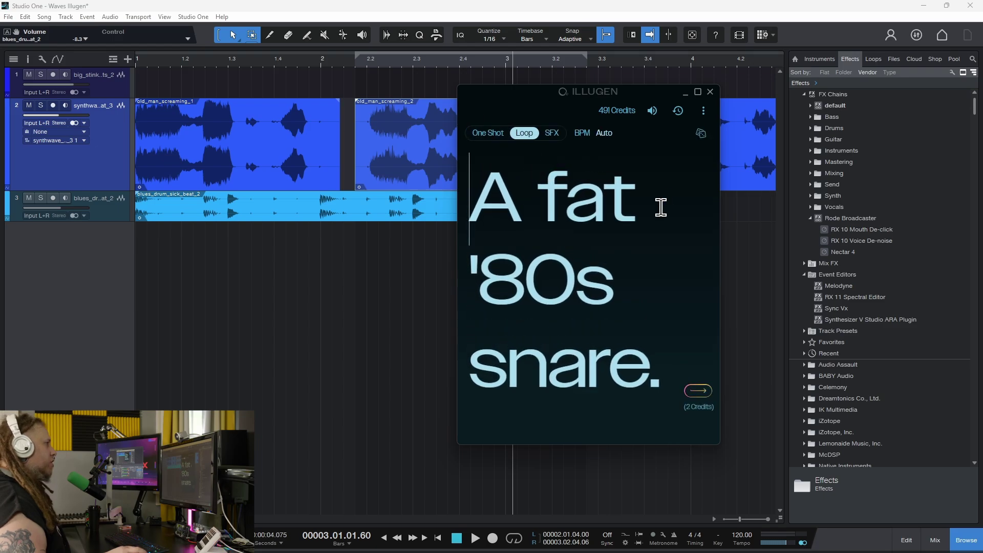
left_click(701, 134)
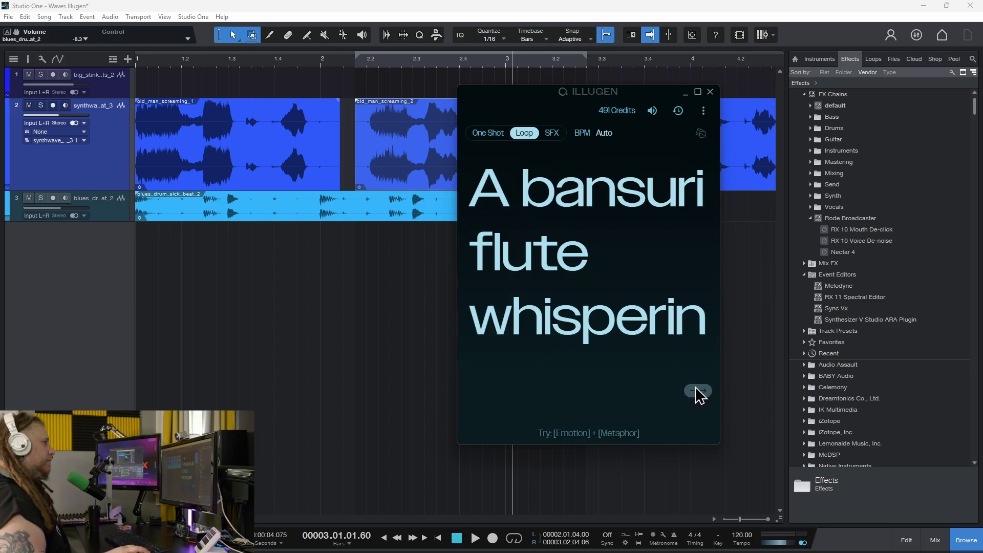
left_click(698, 391)
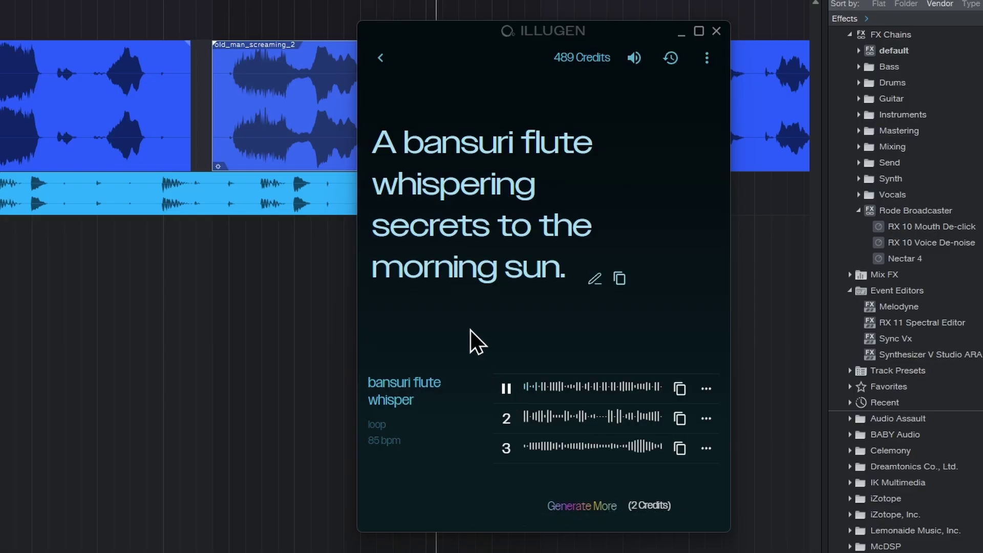
Audition all three bansuri flute loops one after another
left_click(506, 388)
left_click(506, 419)
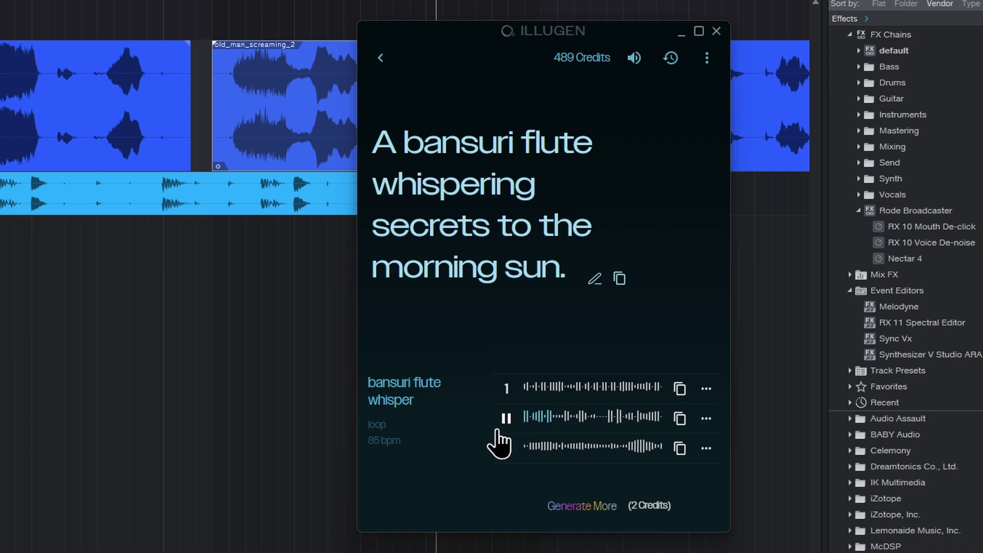
left_click(506, 419)
left_click(507, 449)
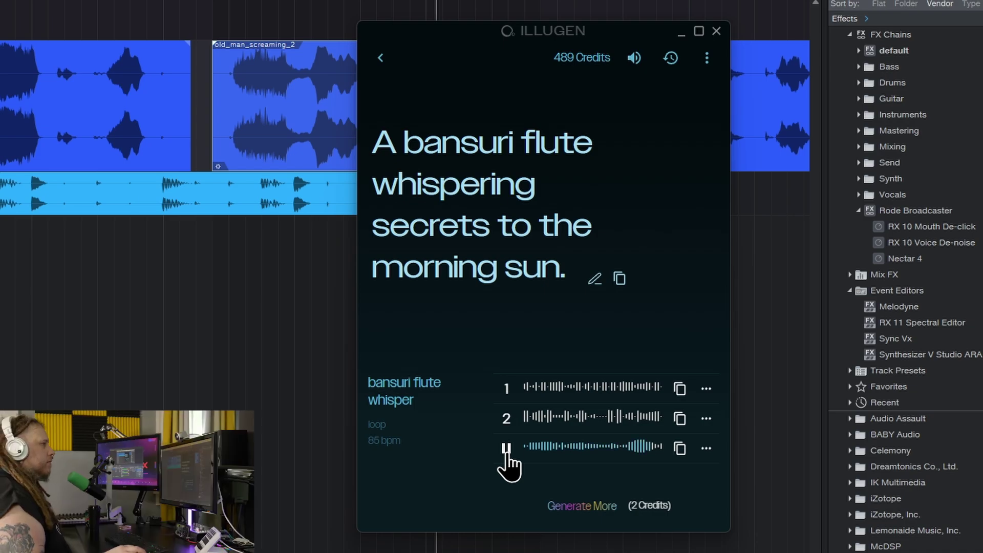
Reopen the bansuri flute prompt for editing and replace "bansuri" with "indian"
left_click(594, 279)
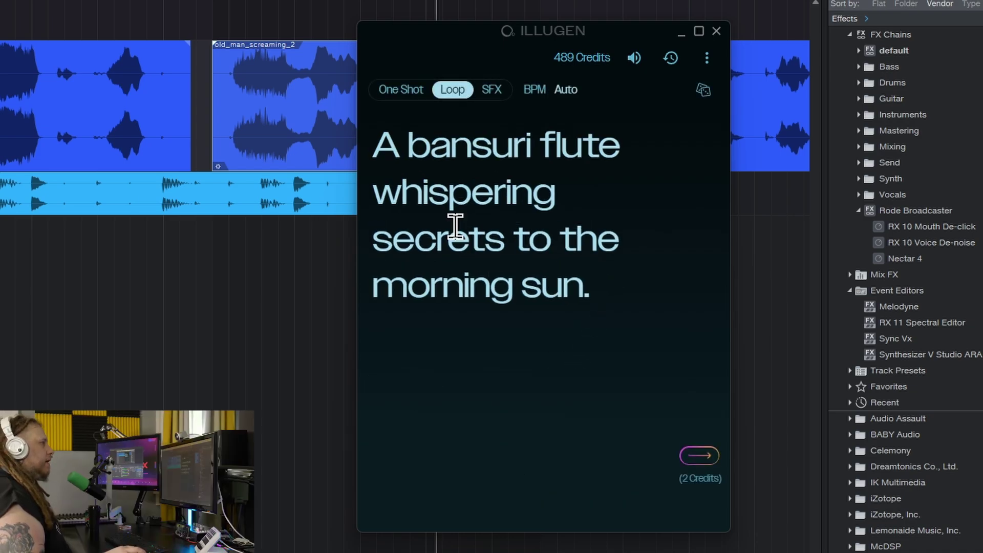
left_click_drag(419, 153, 588, 153)
type("indian")
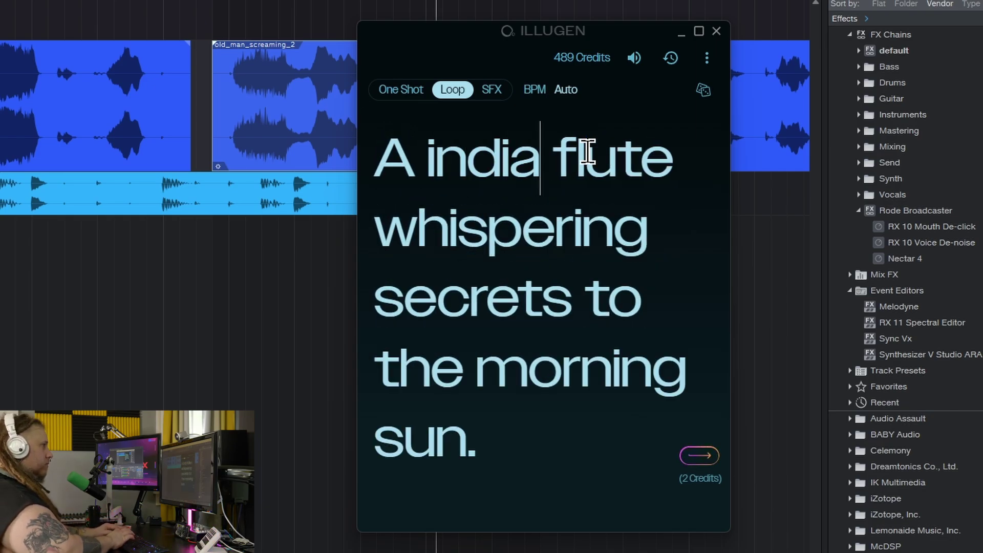
Change the ending of the indian flute prompt to "to Father Sky" and generate loops from it
left_click_drag(593, 308, 590, 435)
type("s")
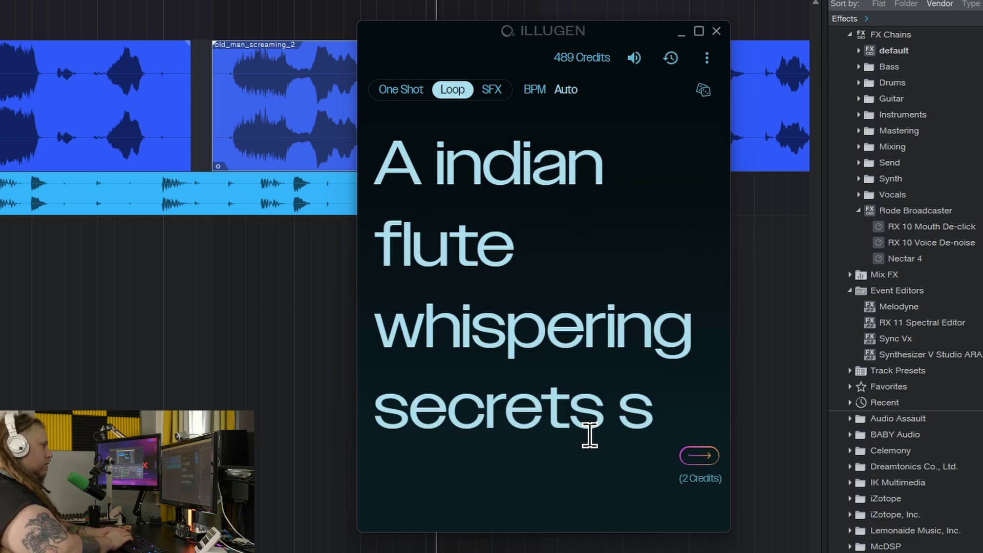
type("ky")
key("BackSpace")
key("BackSpace")
key("BackSpace")
key("BackSpace")
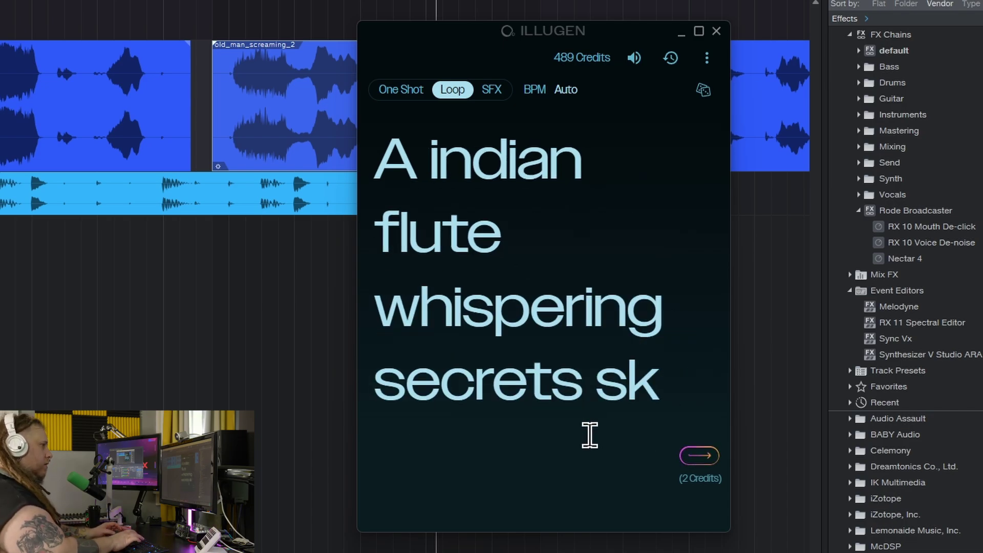
type("to f")
key("BackSpace")
type("Father")
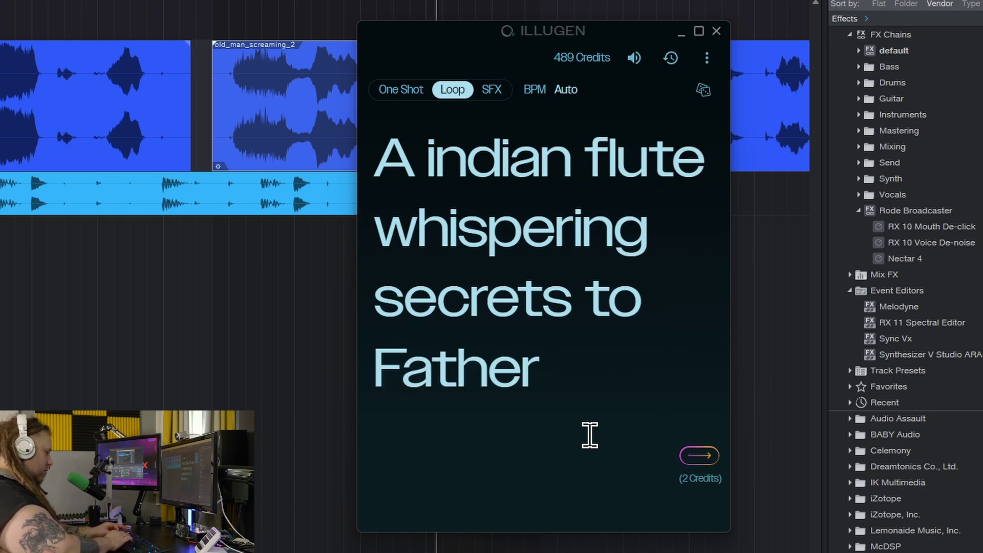
type(" Sky")
key("Return")
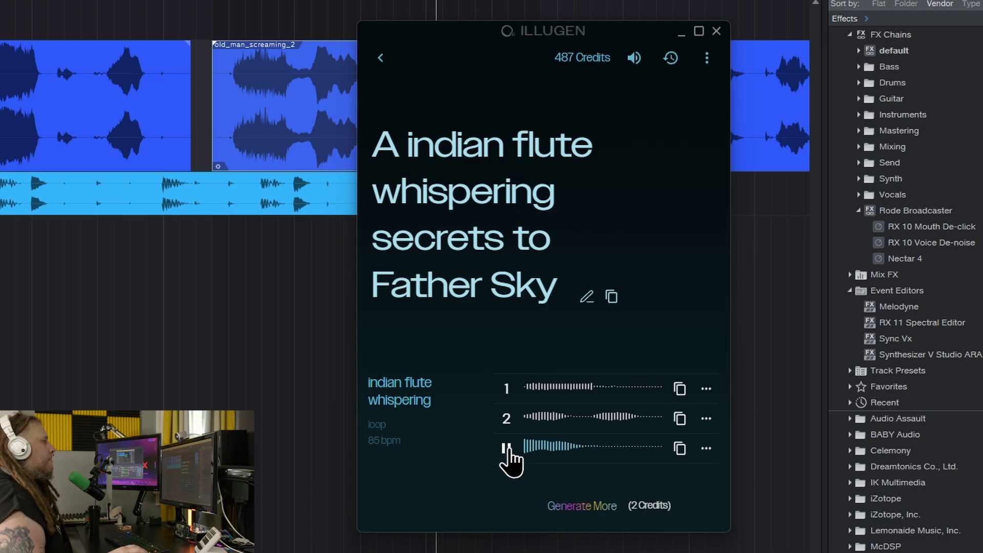
Pick the random prompt "Alien choir singing in a temple on Mars.", generate loops and audition them
left_click(379, 58)
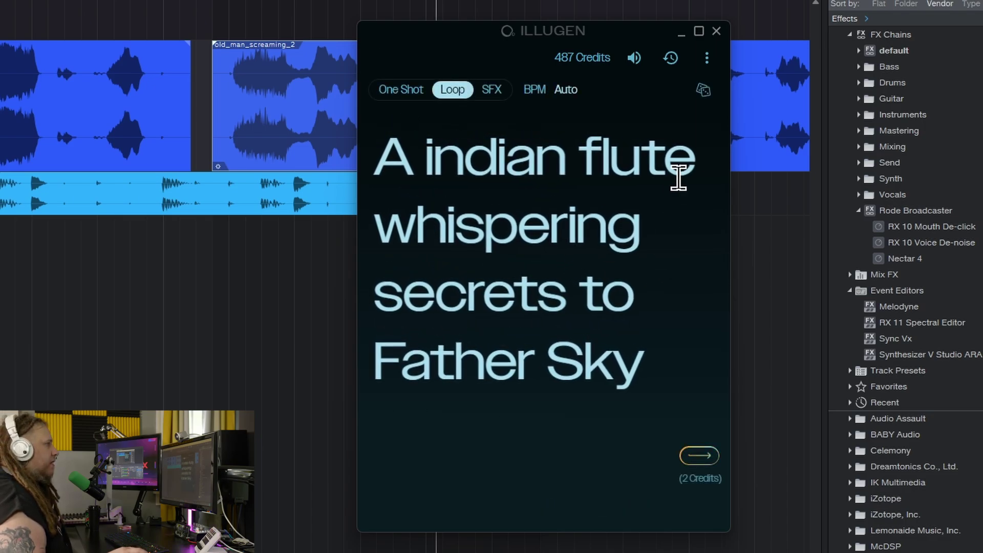
left_click(704, 90)
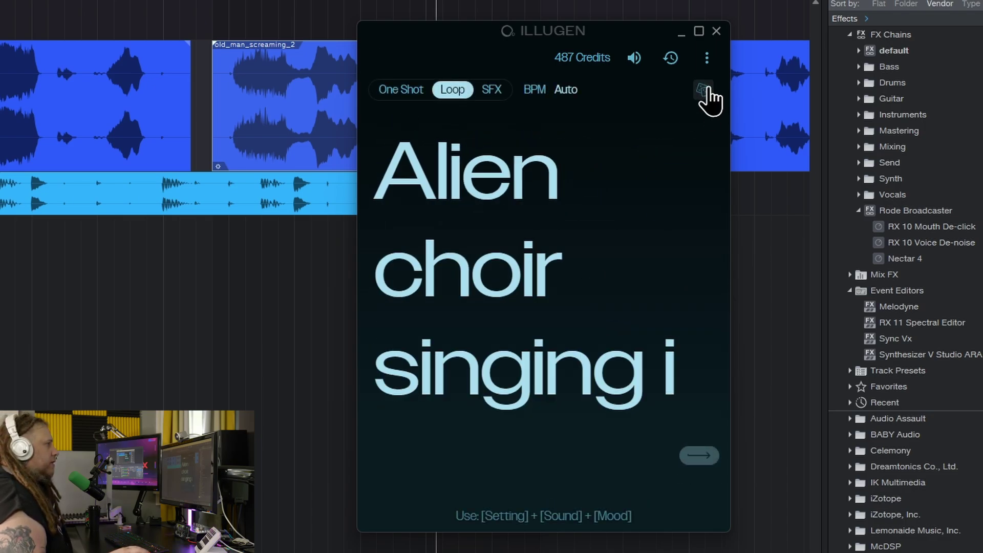
left_click(711, 457)
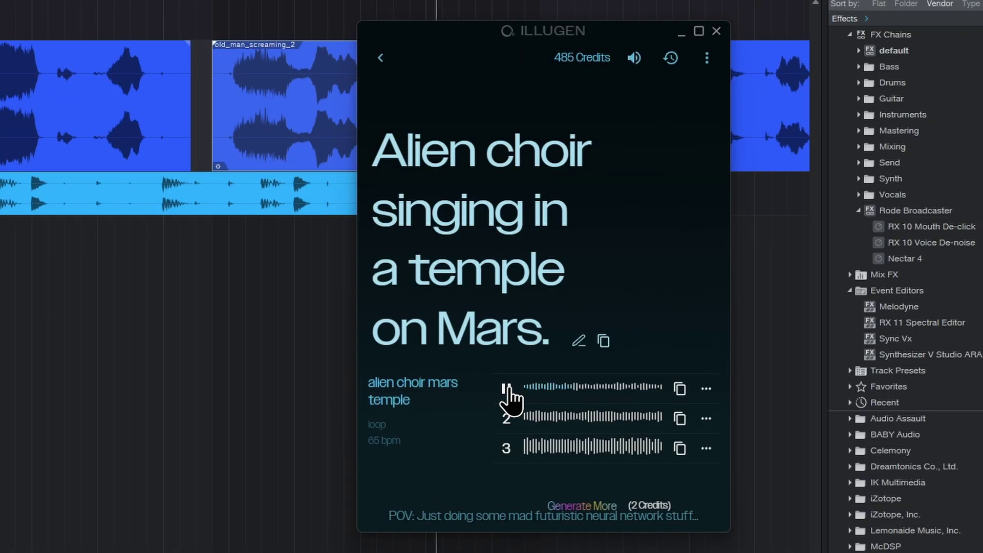
left_click(507, 389)
left_click(507, 419)
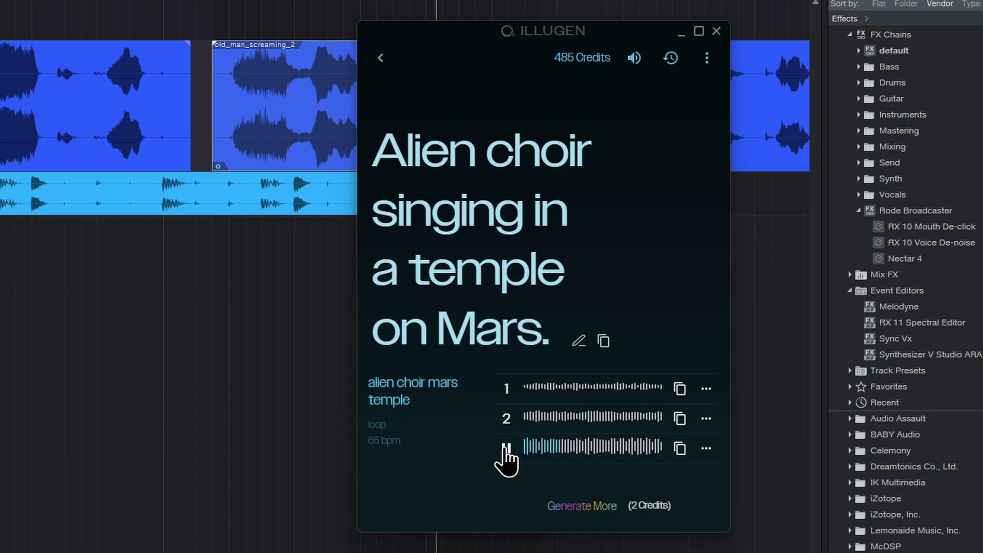
Go back to the prompt and cycle random prompts until "A cybernetic choir singing in a neon cathedral." is chosen
left_click(381, 58)
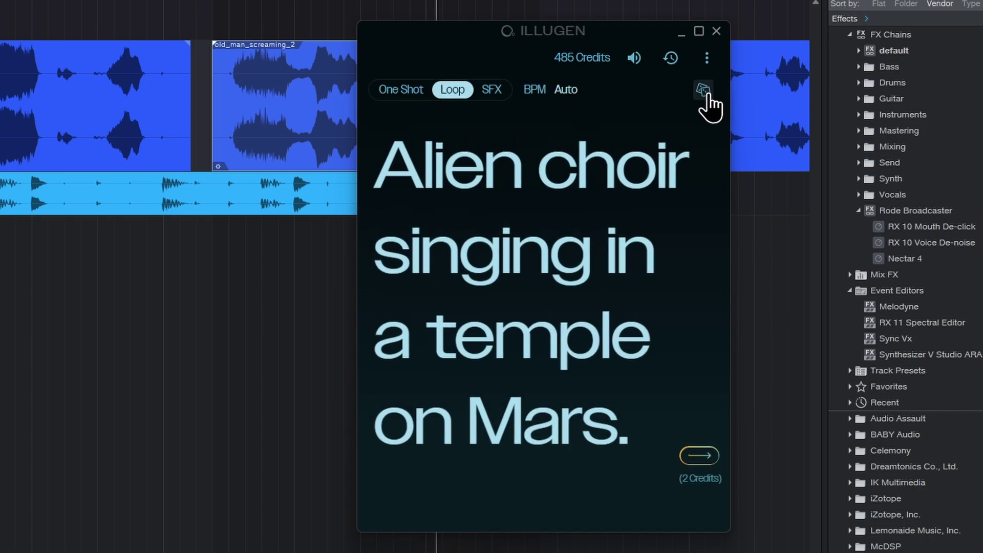
left_click(703, 90)
left_click(704, 91)
left_click(704, 91)
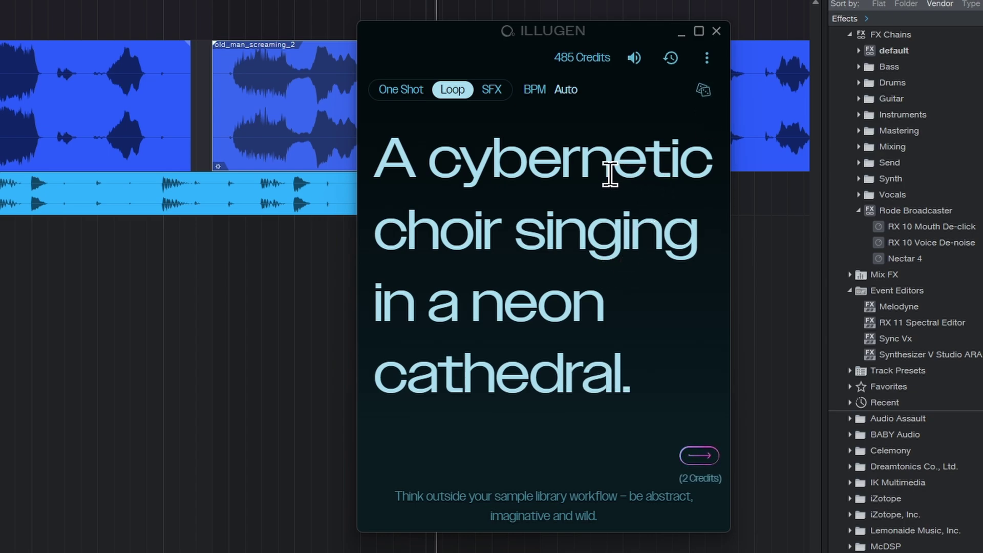
Replace "cybernetic" with "female" in the neon cathedral choir prompt, generate loops and audition the first two
left_click_drag(428, 170, 708, 165)
type("femal")
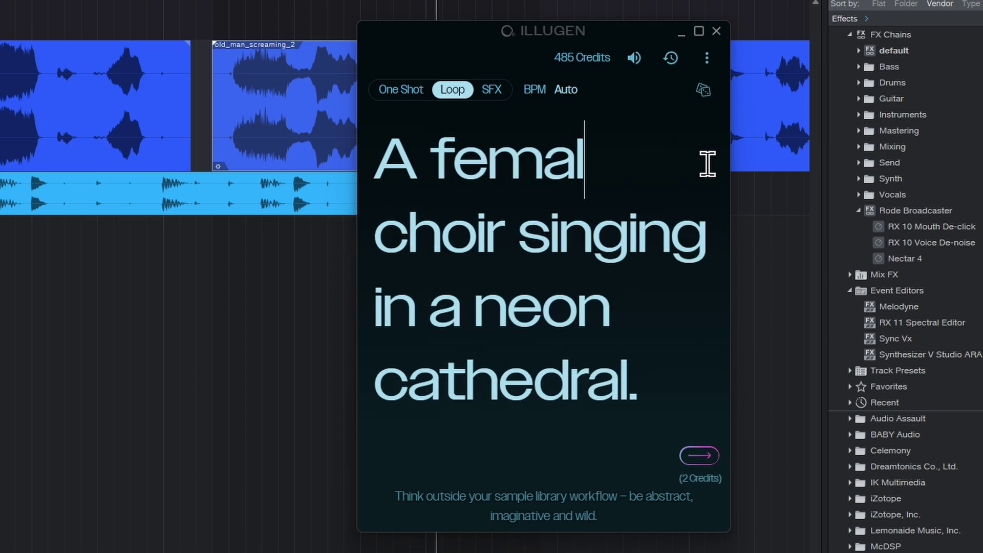
type("e")
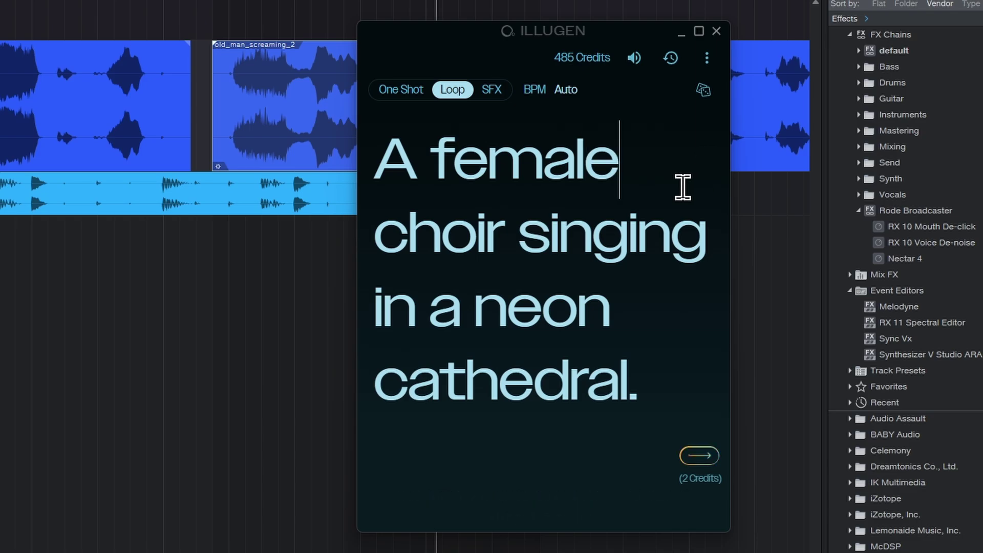
left_click(697, 455)
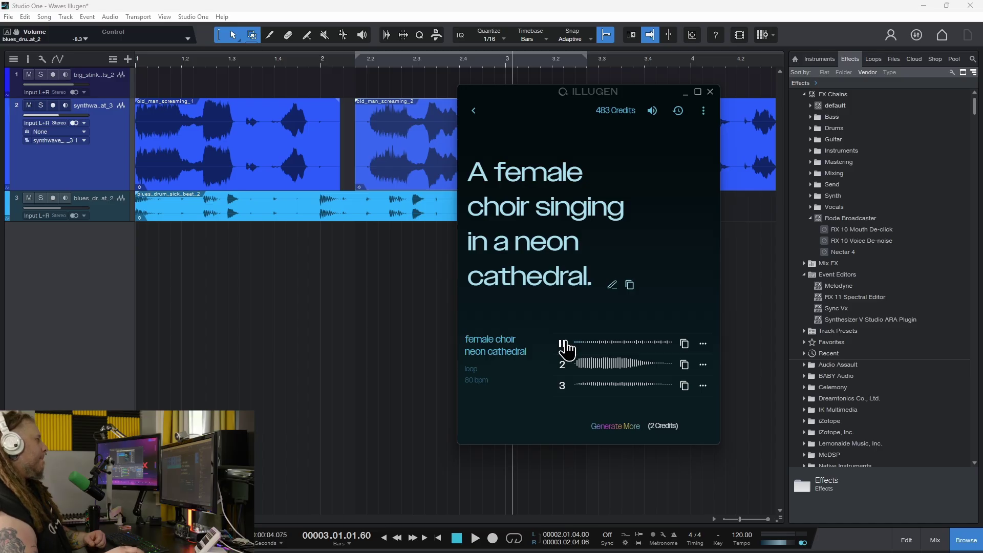
left_click(507, 387)
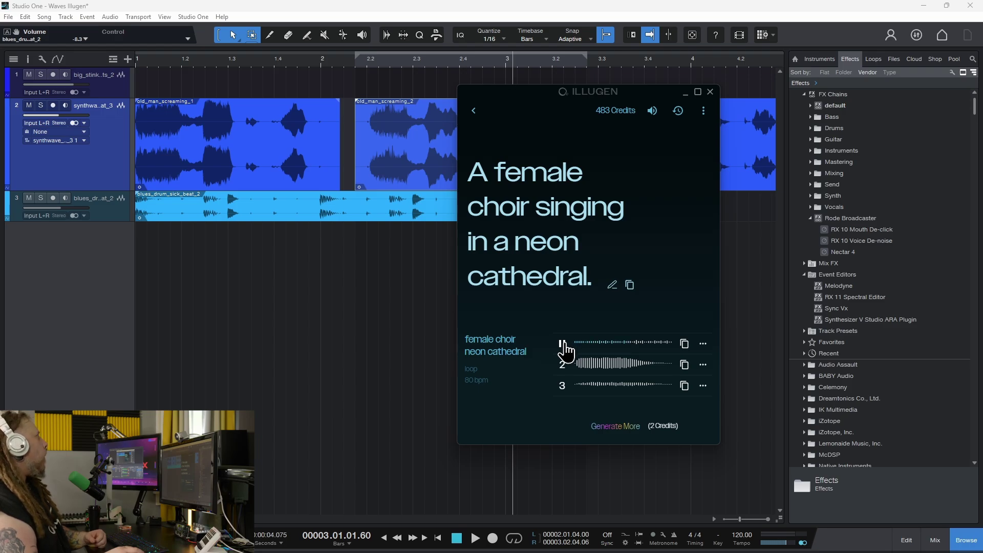
left_click(564, 364)
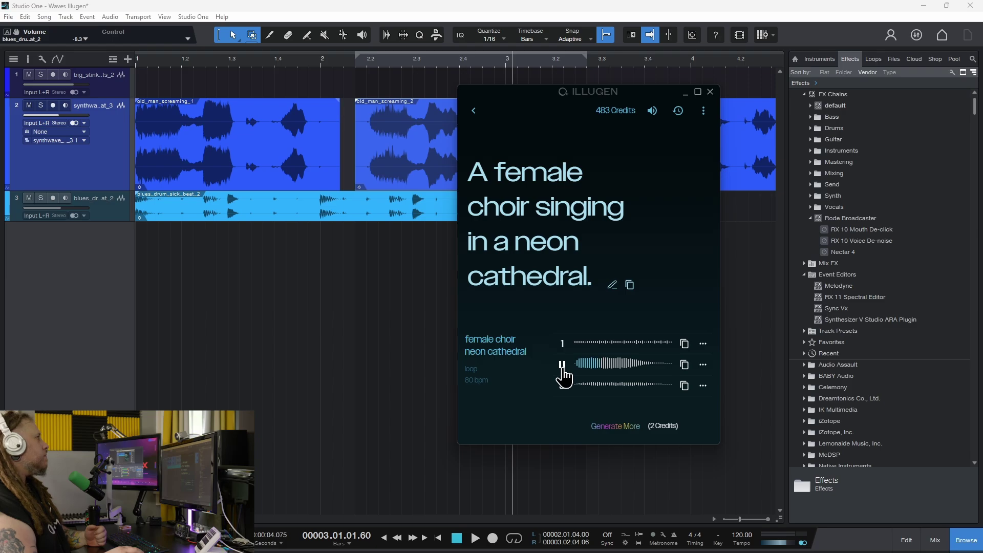
Audition the third choir loop and generate new loops from the random prompt "A distorted breakbeat loop with a lo-fi feel."
left_click(562, 387)
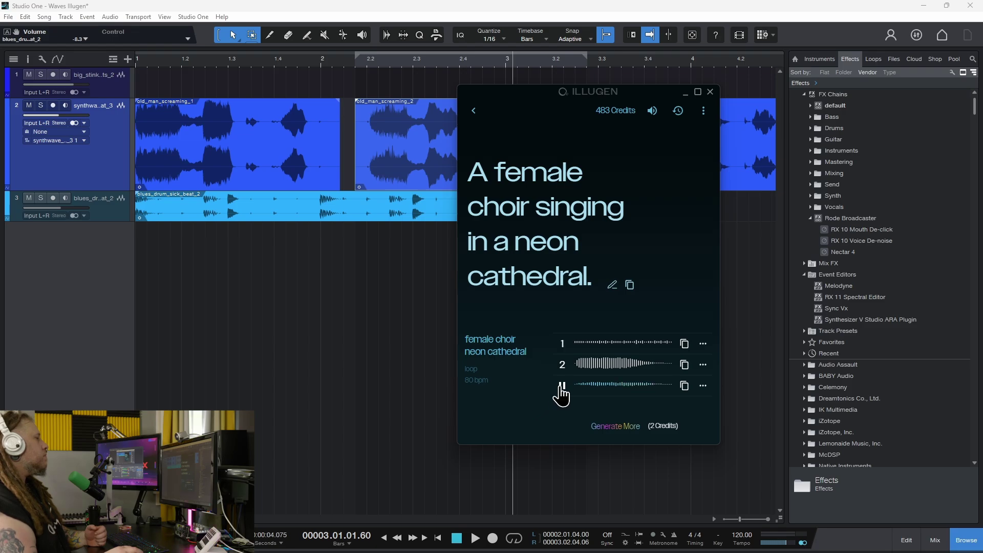
left_click(473, 110)
left_click(700, 134)
type("A distorted breakb")
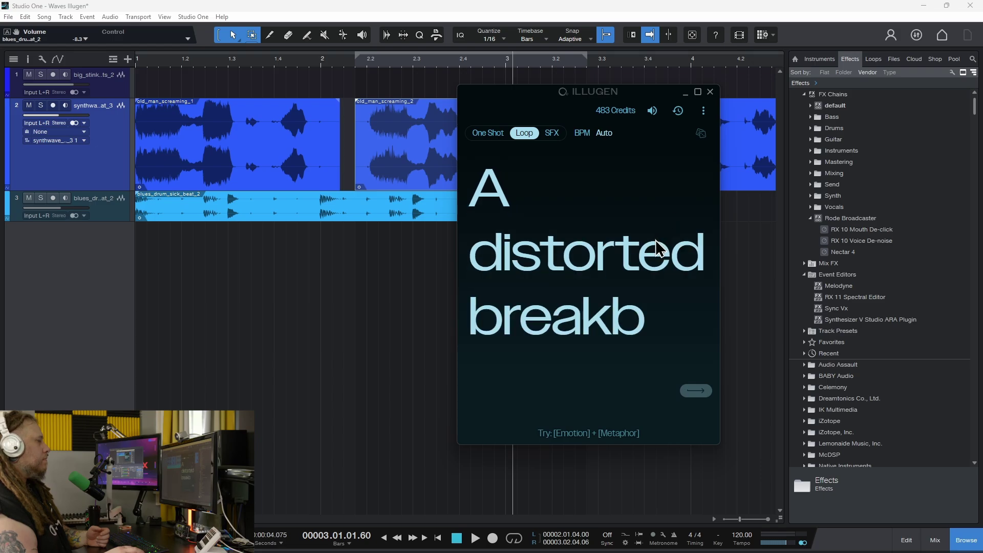
type("eat loop with a lo-fi feel.")
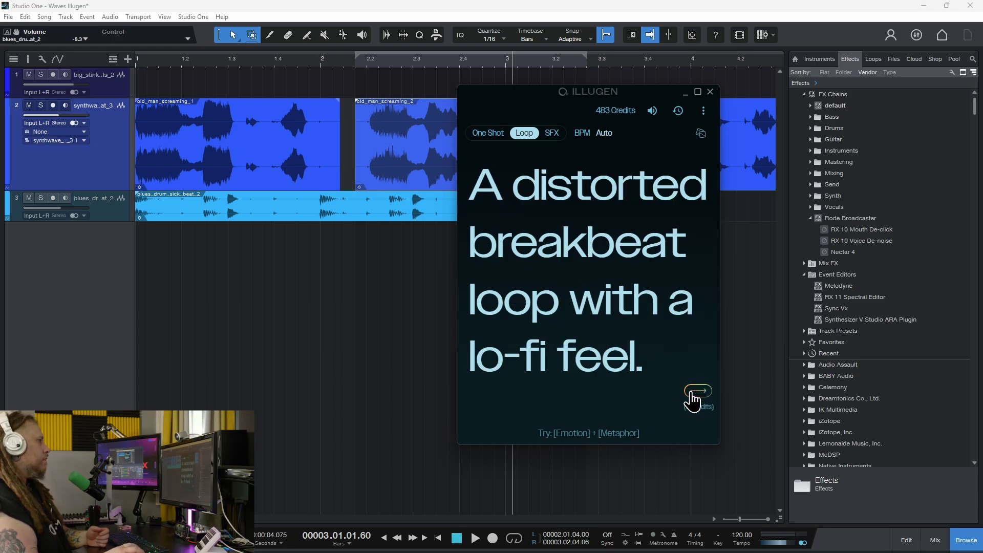
left_click(697, 391)
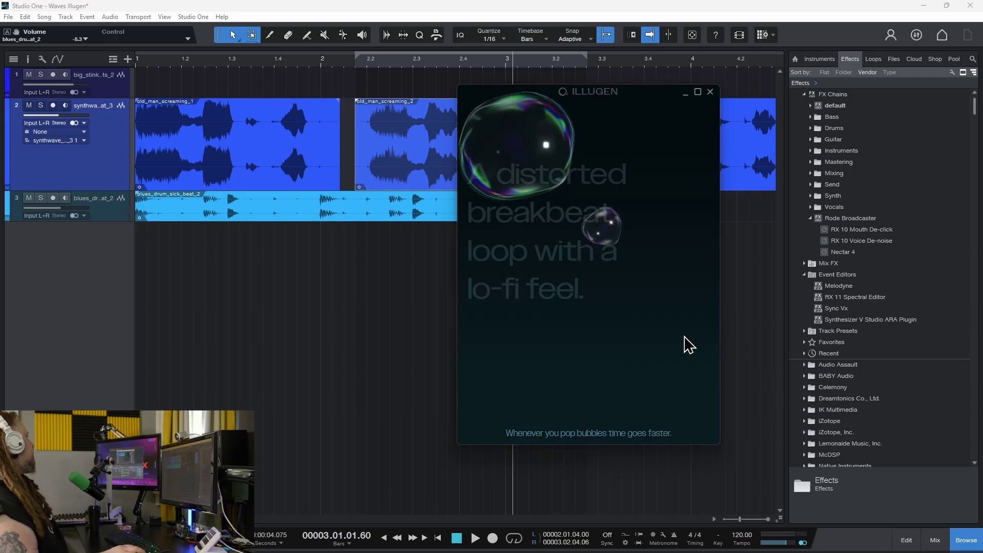
Audition all three distorted lo-fi breakbeat loops and stop playback
left_click(561, 342)
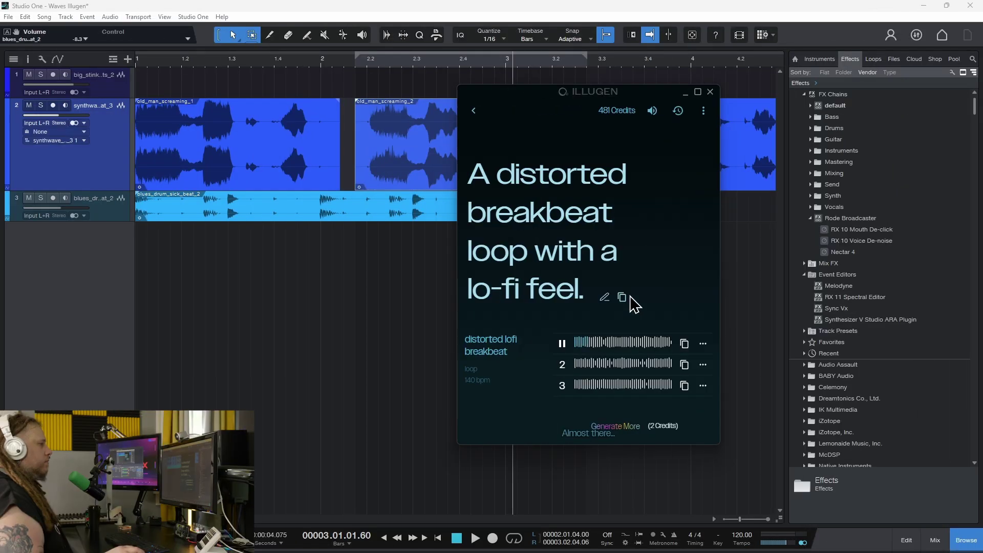
left_click(561, 364)
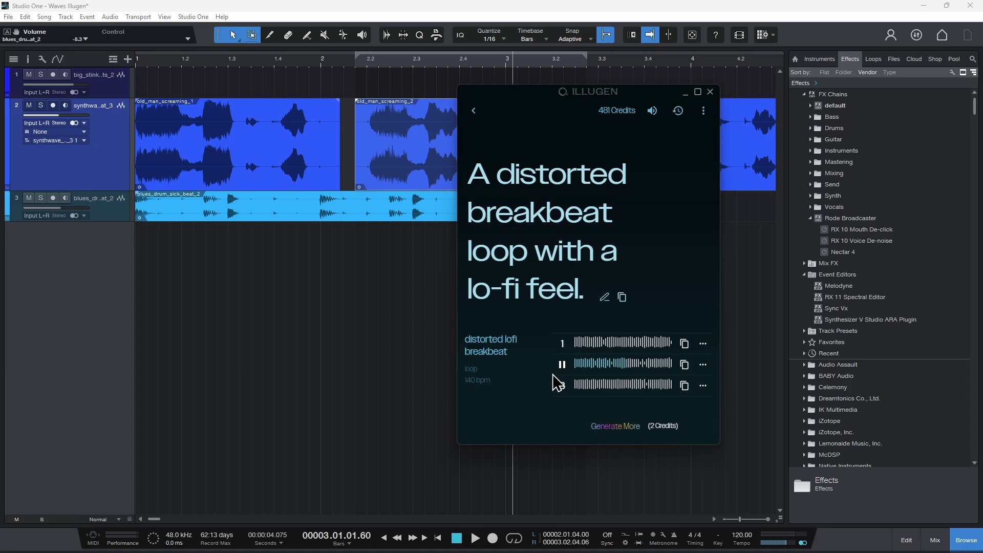
left_click(562, 385)
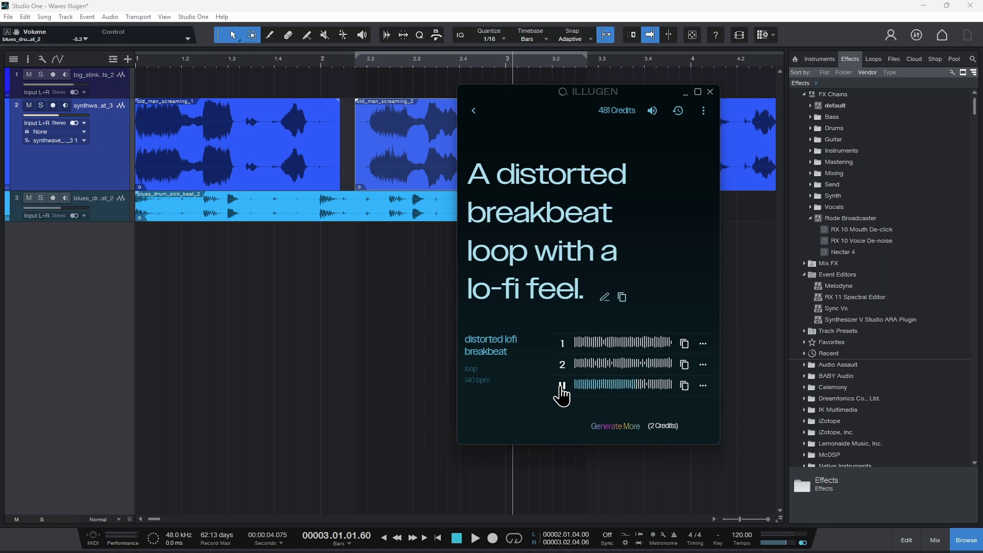
left_click(560, 385)
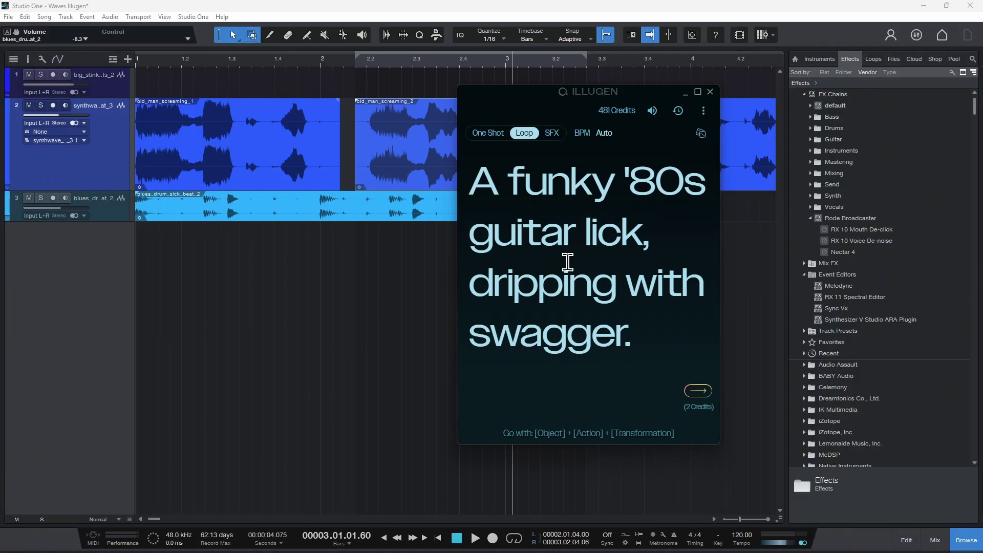
Generate loops from the random prompt "A funky '80s guitar lick, dripping with swagger." and audition all three
left_click(696, 392)
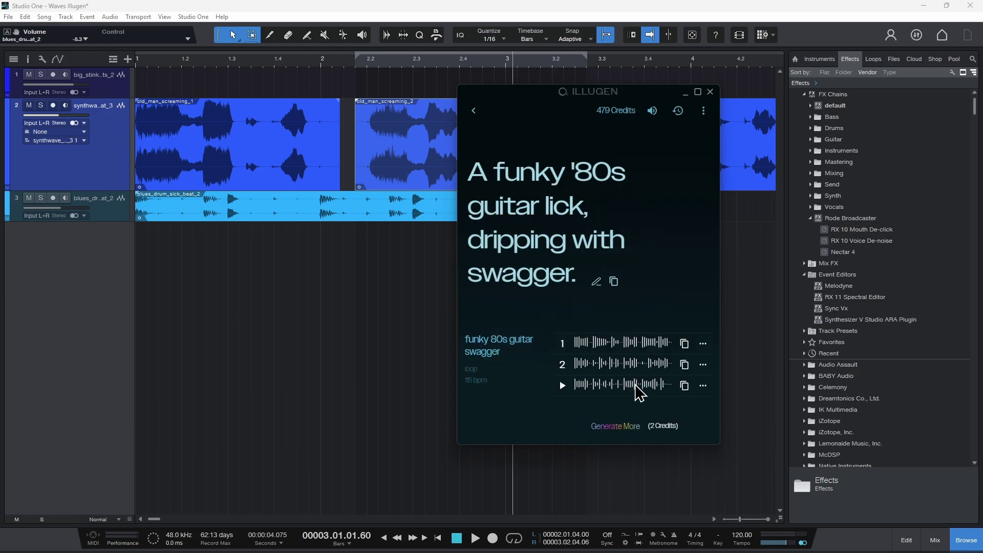
left_click(562, 343)
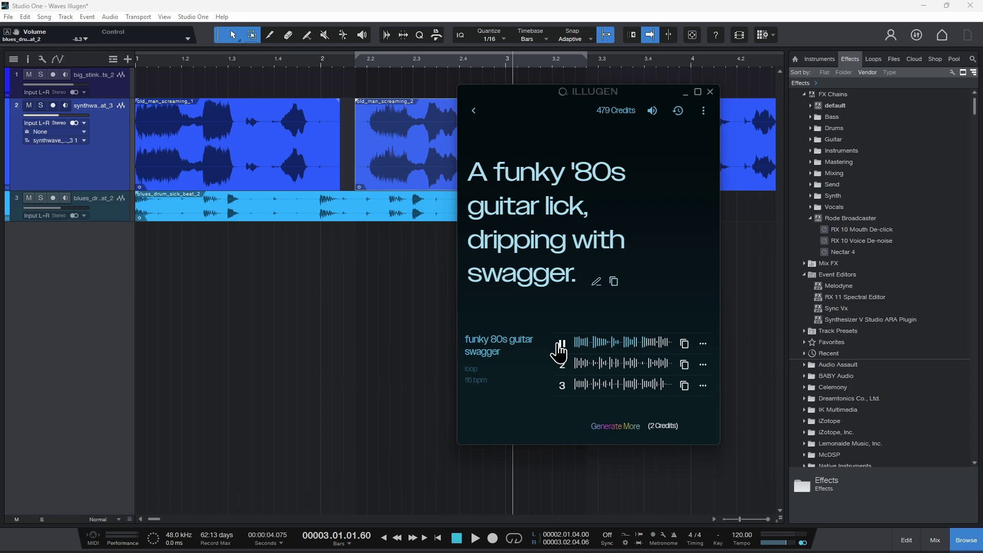
left_click(562, 364)
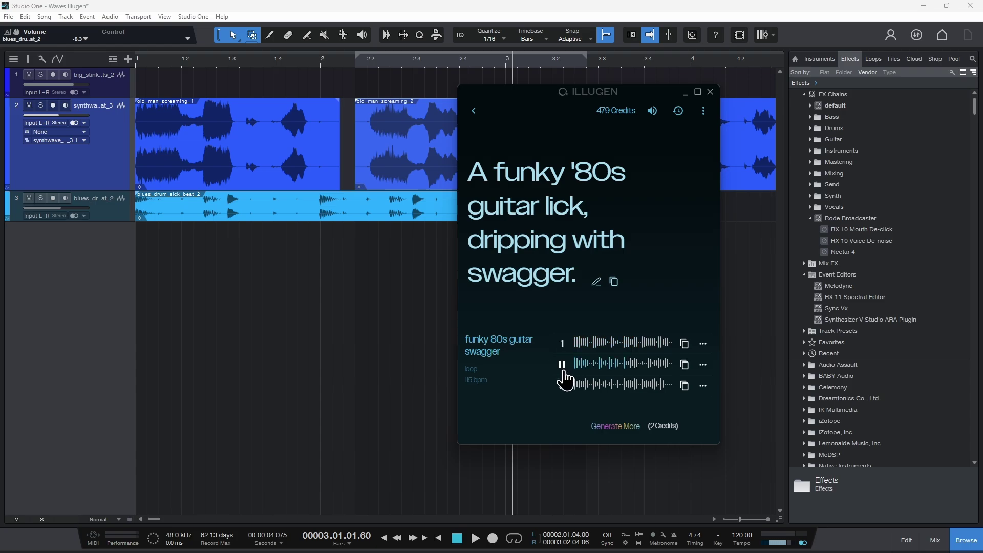
left_click(563, 385)
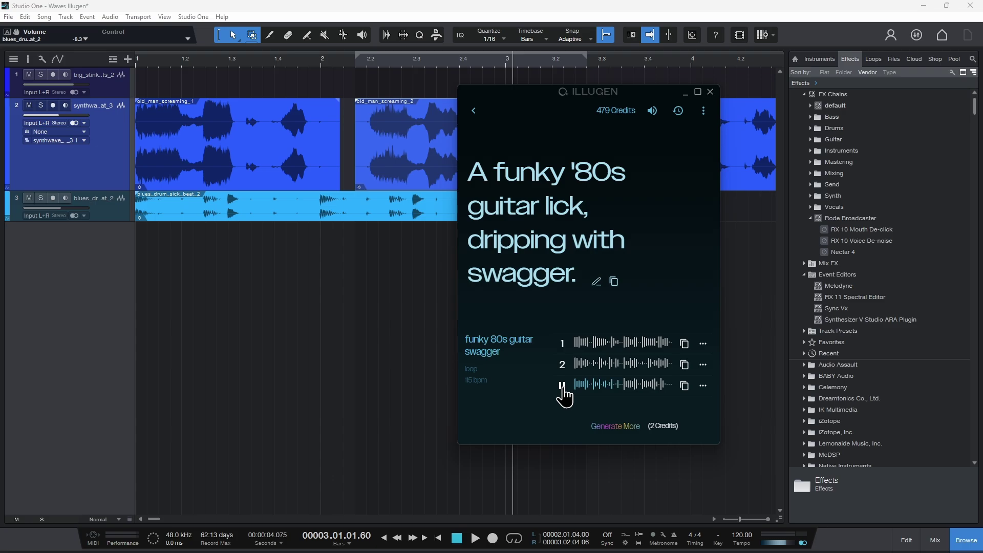
Replace the guitar lick prompt with "a hard hip hop diss track", generate loops and audition the first two
left_click(473, 110)
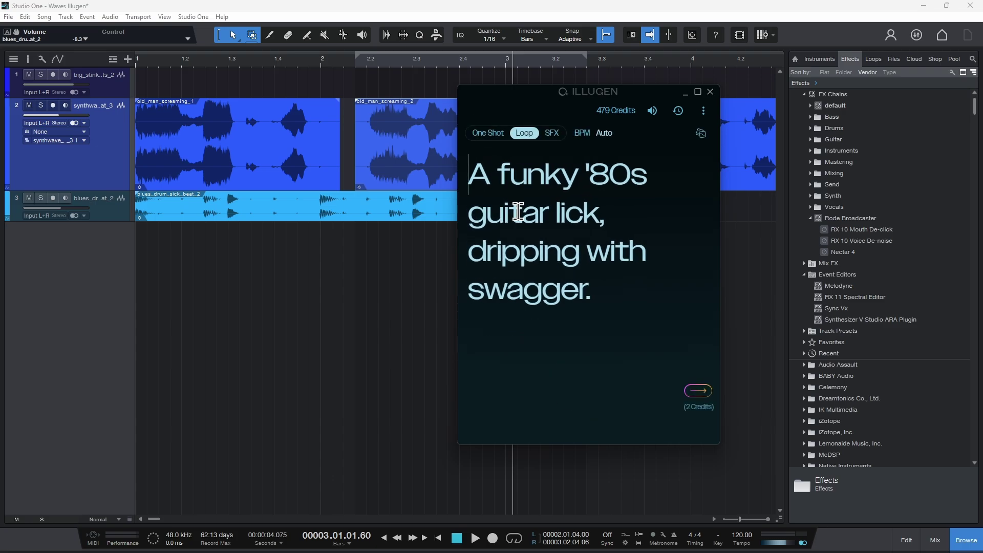
left_click_drag(475, 183, 681, 334)
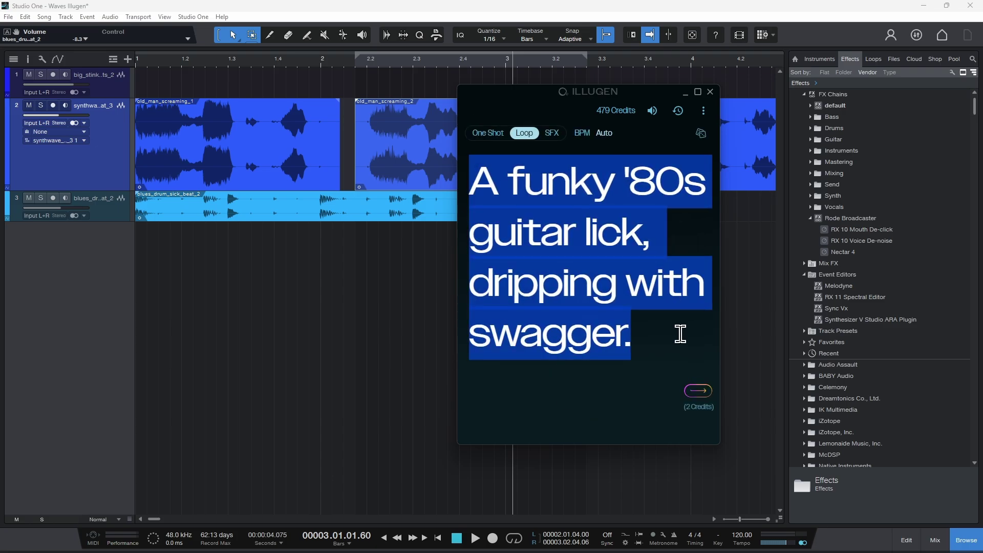
type("hard hip hop diss track")
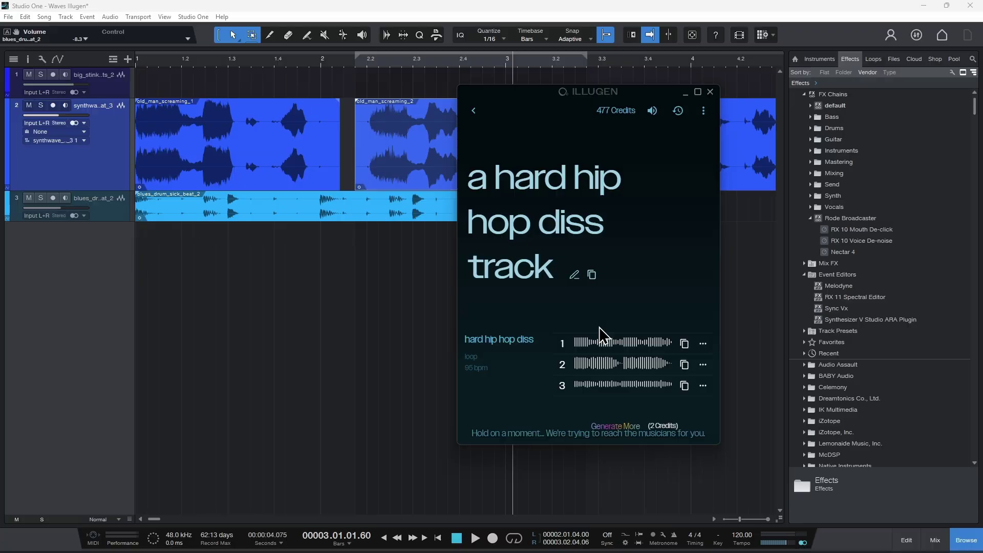
left_click(562, 344)
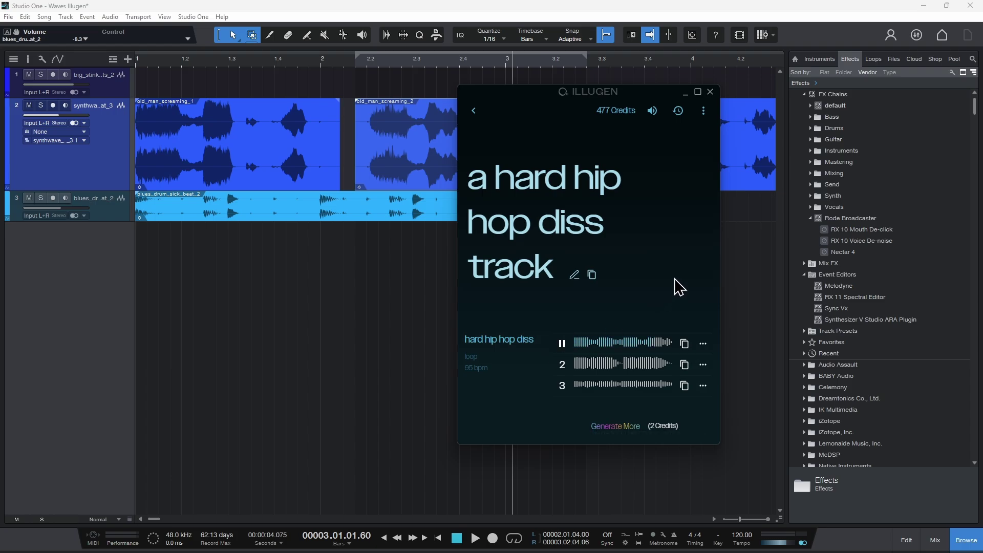
mouse_move(563, 368)
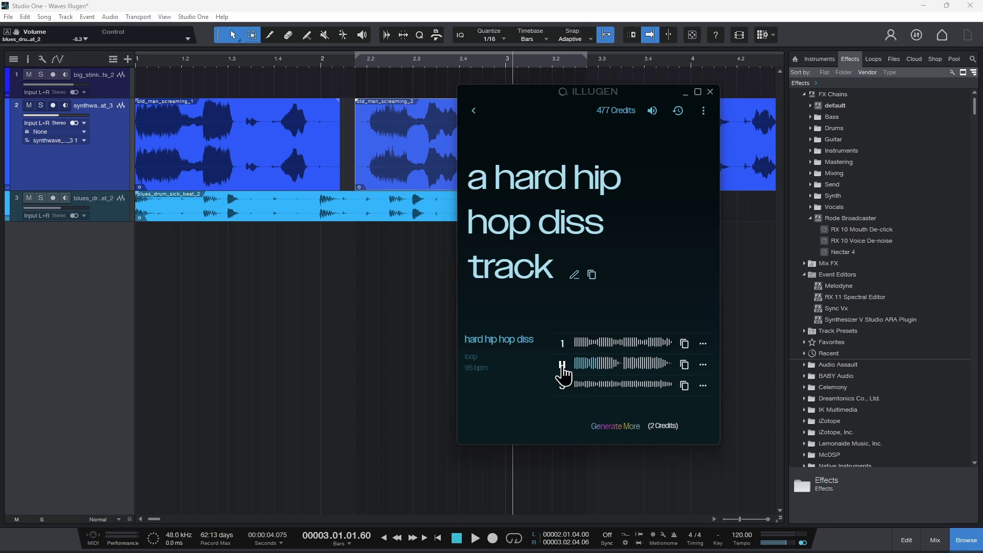
left_click(562, 365)
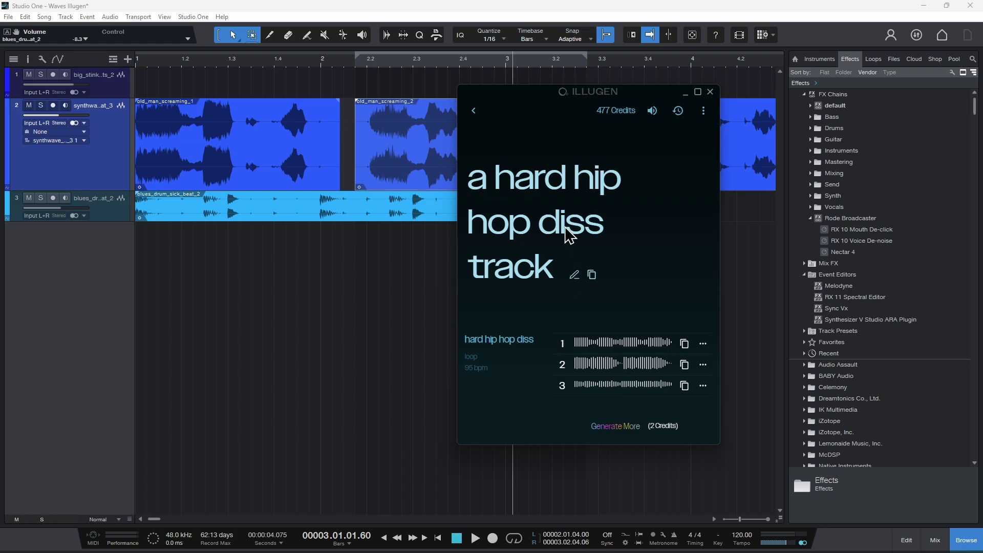
Edit the hip hop prompt to "a hard hip hop melody", generate loops and audition the second and third
left_click(574, 275)
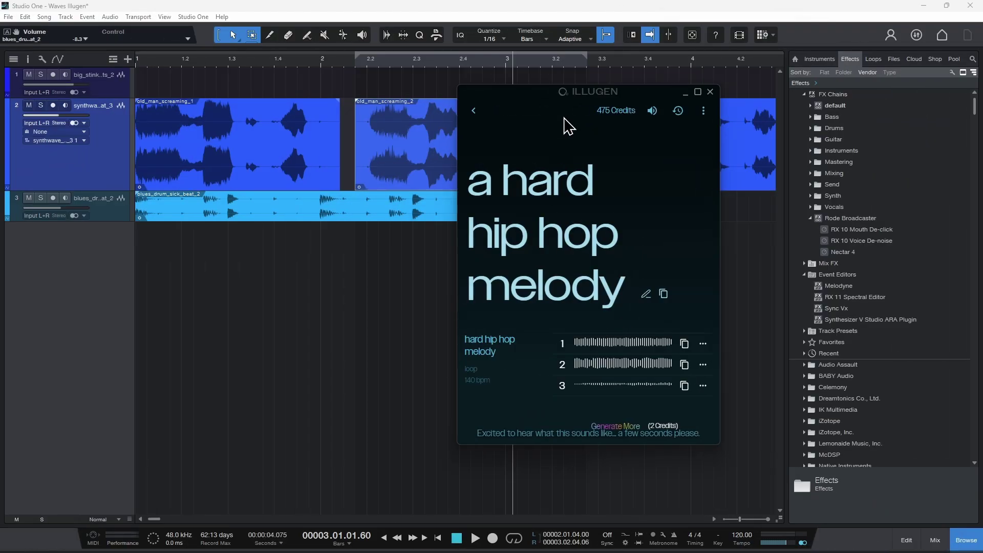
left_click(562, 365)
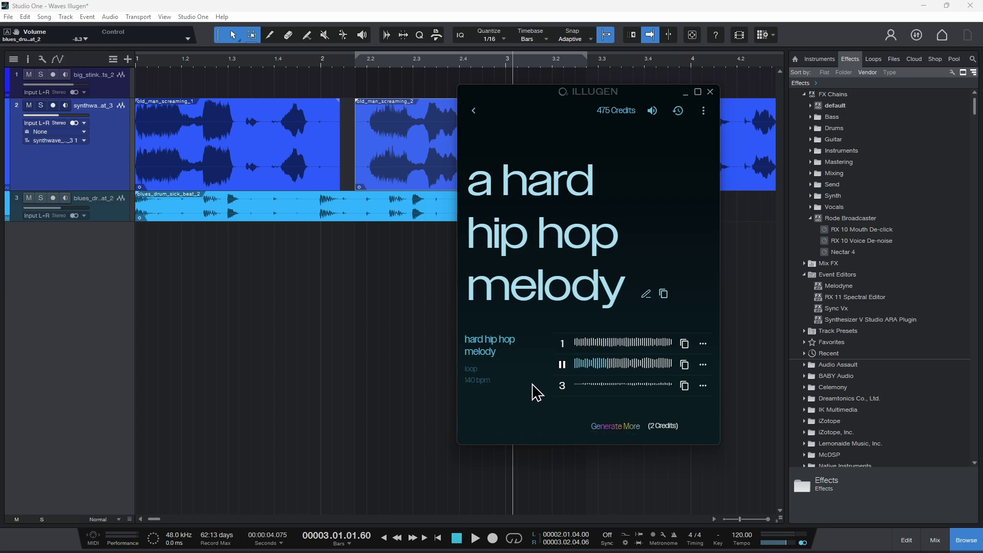
left_click(562, 386)
Switch to SFX with the random prompt "A force field flickering in and out of existence, with a distant metallic hum.", generate effects and audition them
left_click(474, 110)
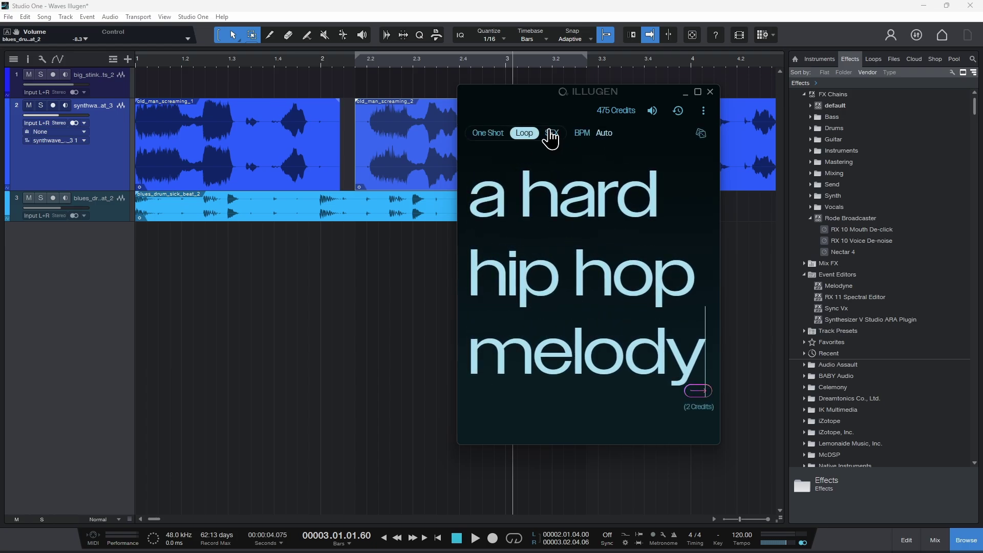
left_click(552, 133)
left_click(701, 133)
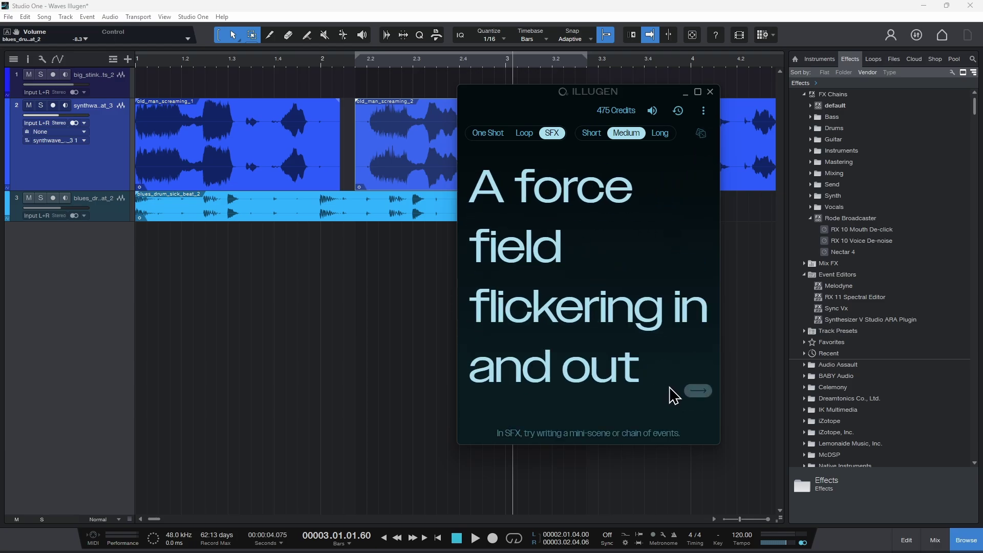
left_click(697, 392)
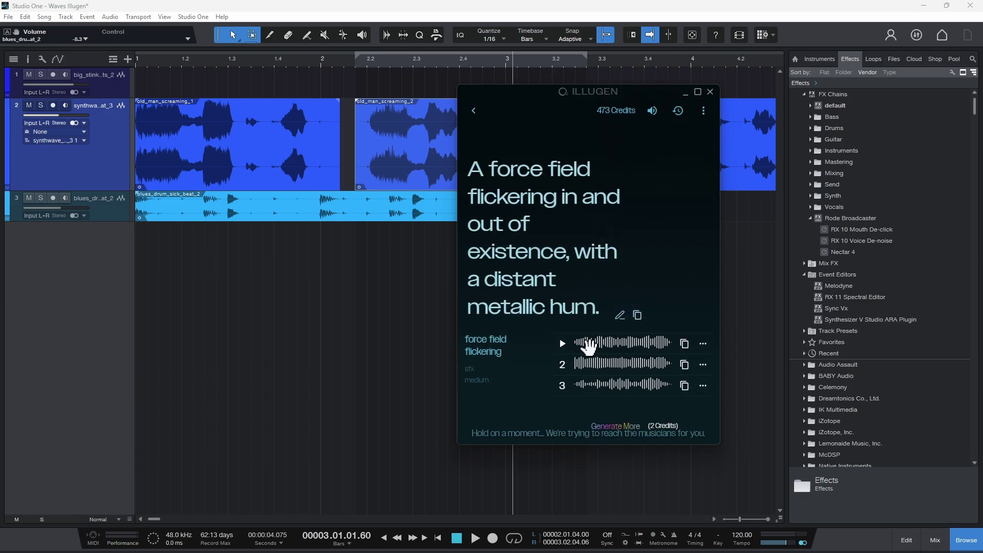
left_click(561, 344)
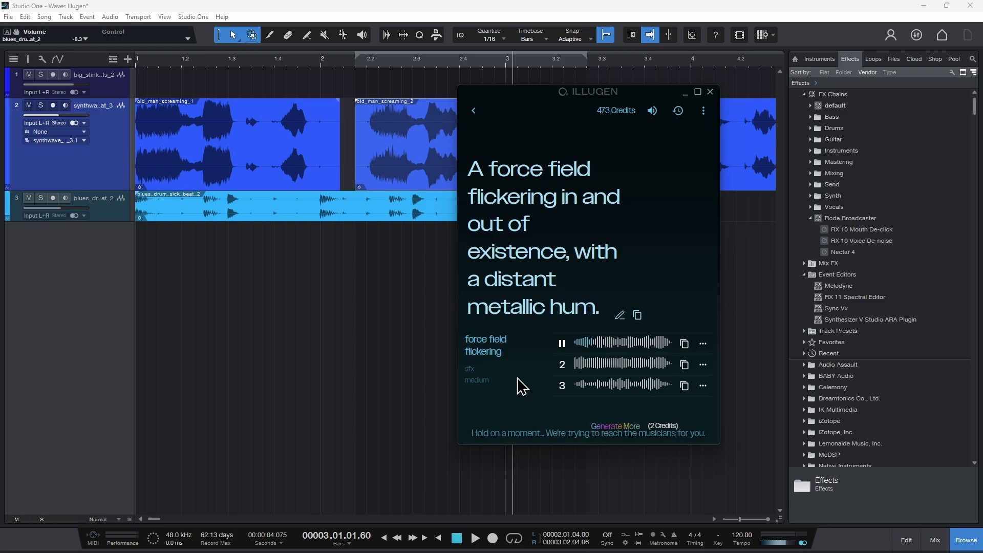
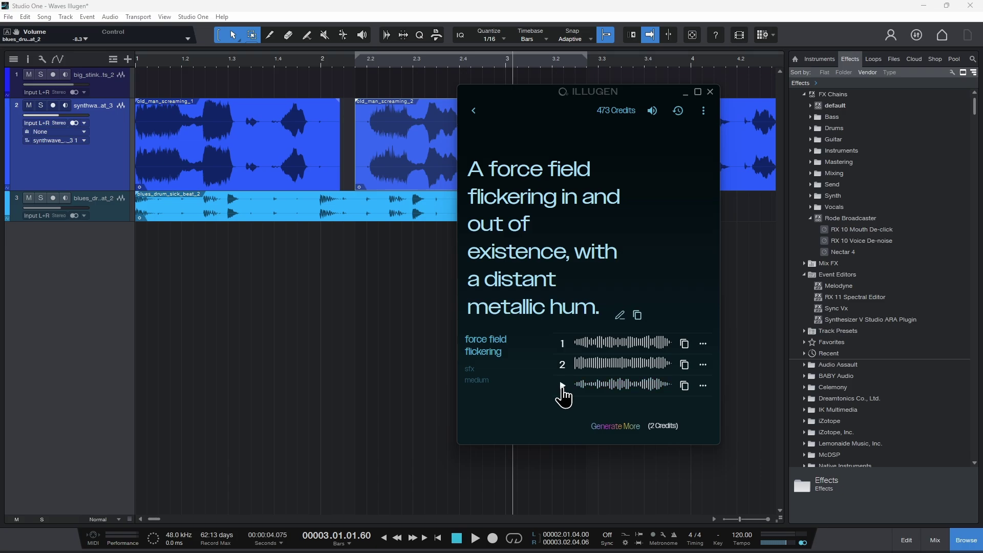
Cycle random prompts to "The clink of robot dog paws on marble.", generate sound effects and audition them
left_click(617, 168)
left_click(700, 134)
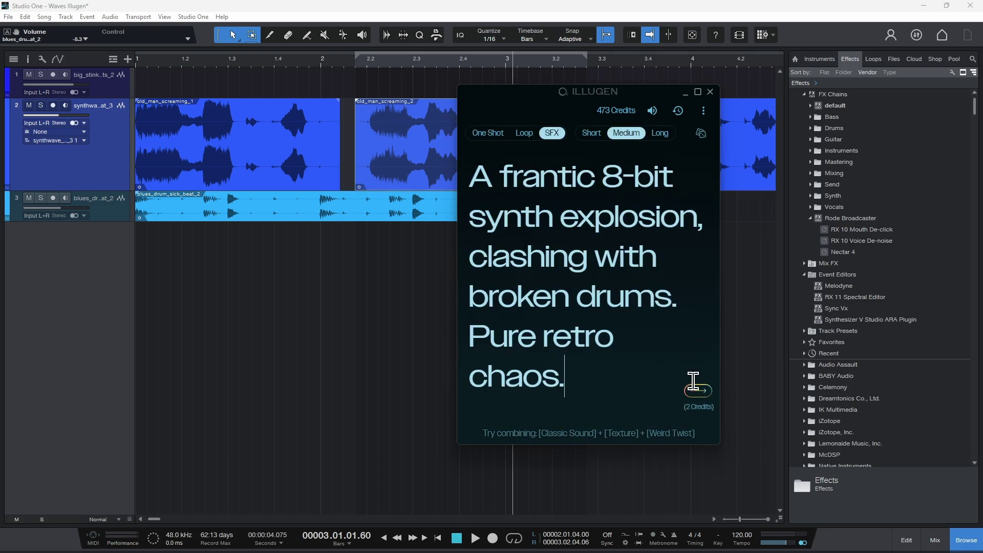
left_click(700, 134)
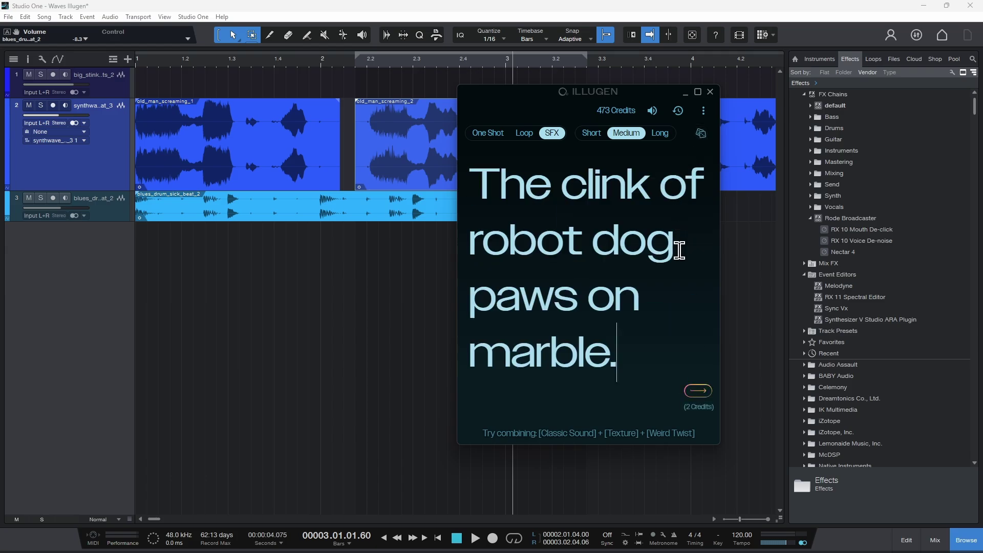
left_click(698, 390)
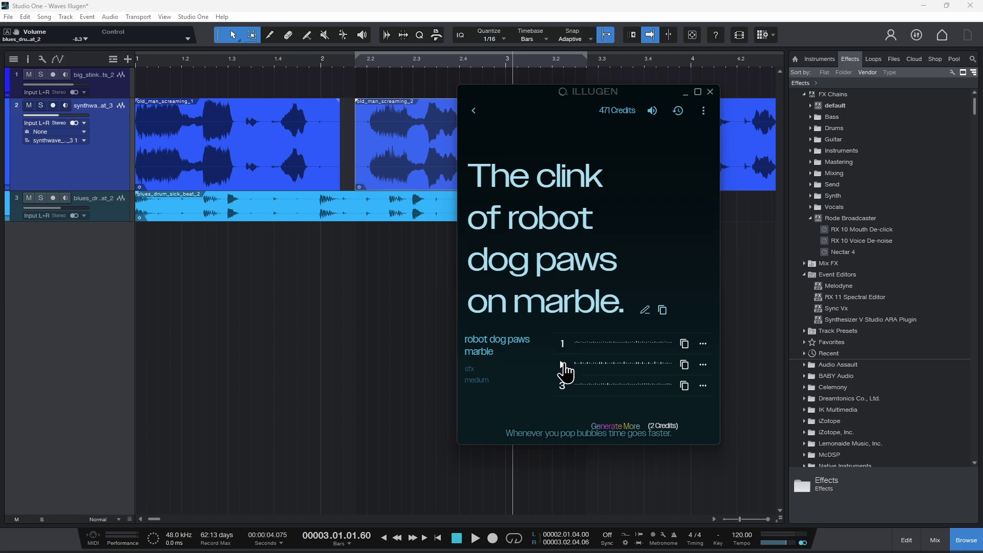
left_click(564, 365)
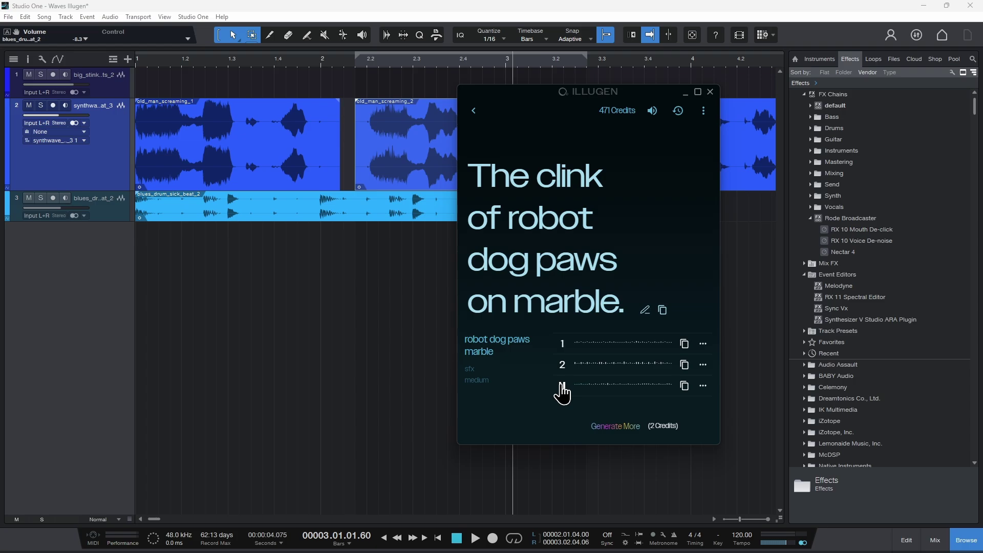
Go back to the robot dog prompt and switch through the One Shot, Loop and SFX types, leaving Loop selected
left_click(473, 111)
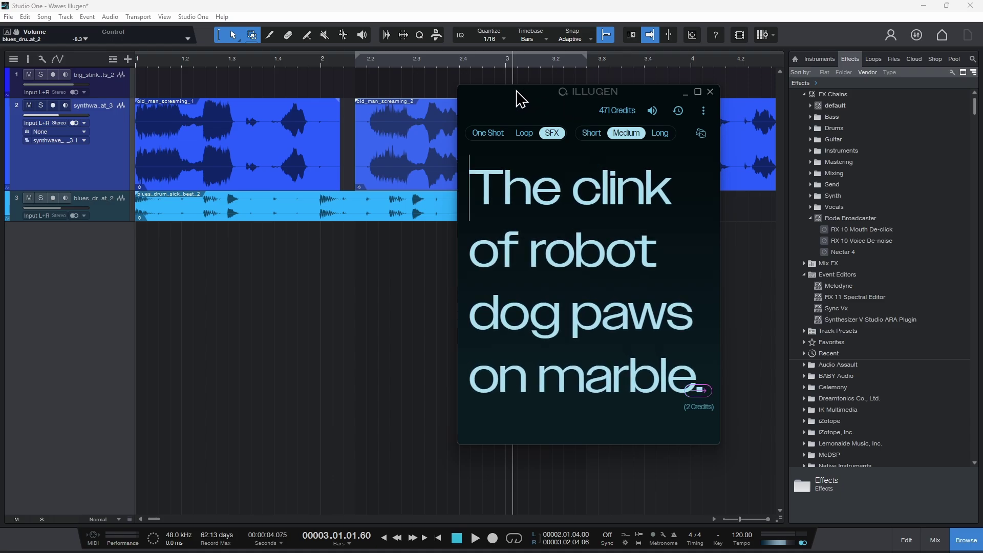
left_click(522, 133)
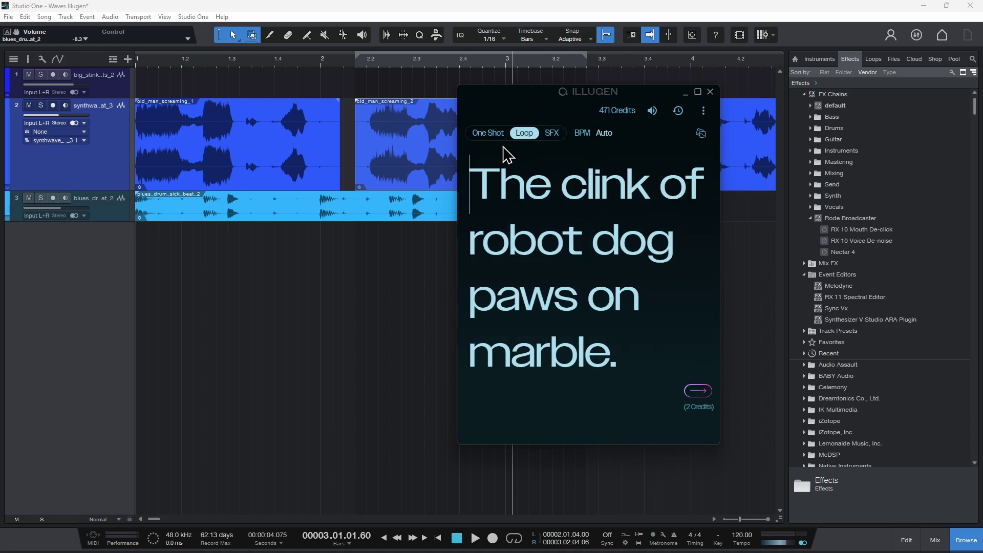
left_click(488, 134)
left_click(517, 134)
left_click(552, 134)
left_click(521, 134)
left_click(491, 135)
left_click(523, 133)
left_click(489, 147)
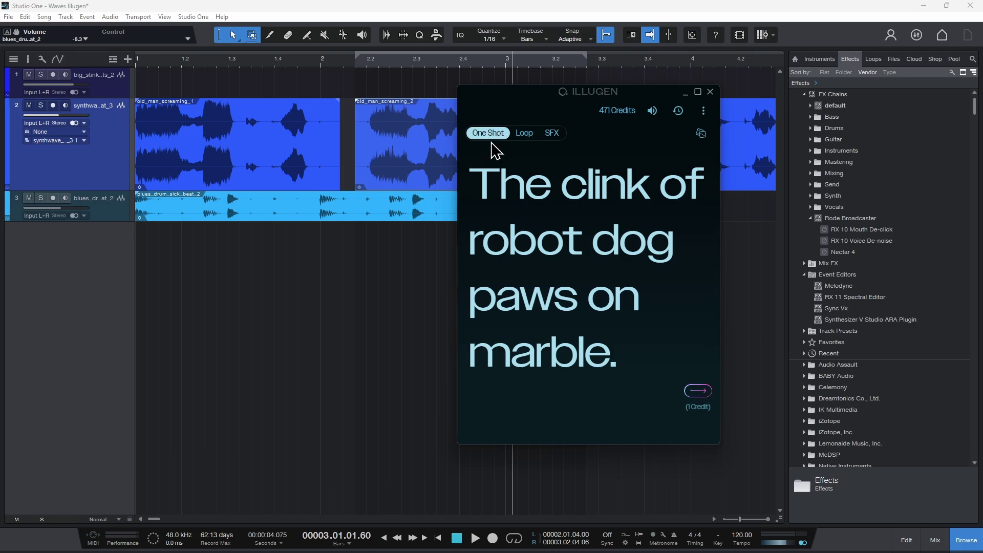
left_click(525, 136)
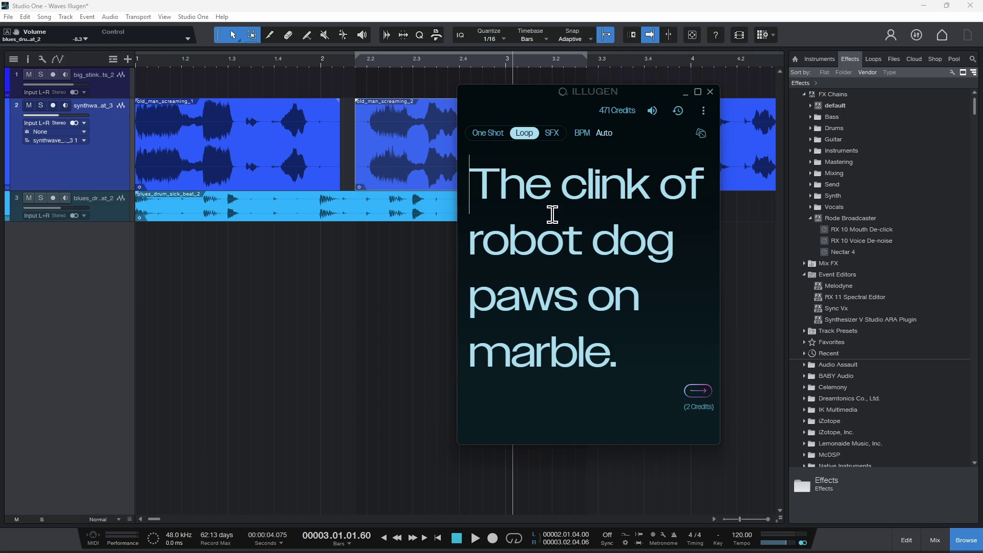
Bring the song arrangement to the front and return the playhead to the start of the timeline
left_click_drag(536, 92, 491, 101)
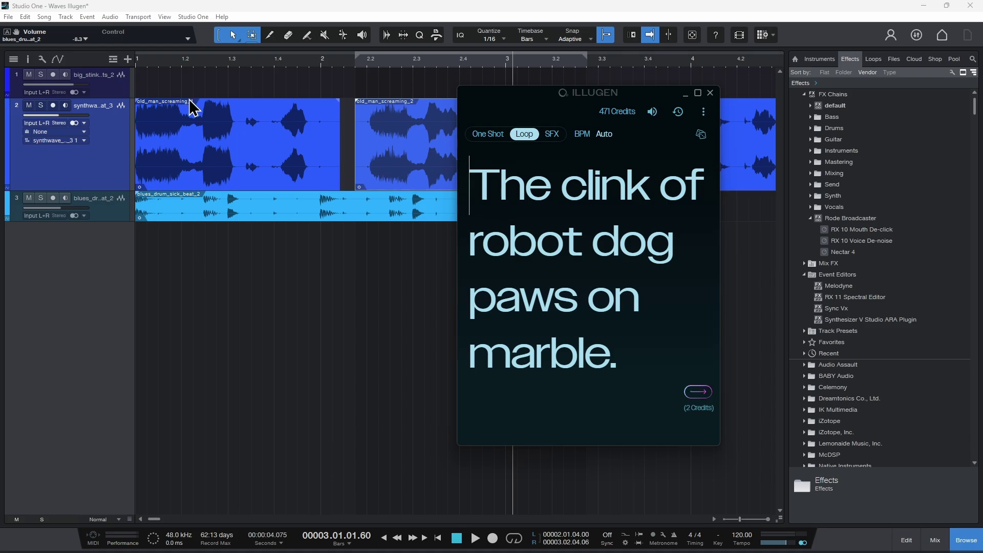
left_click(199, 63)
key("Home")
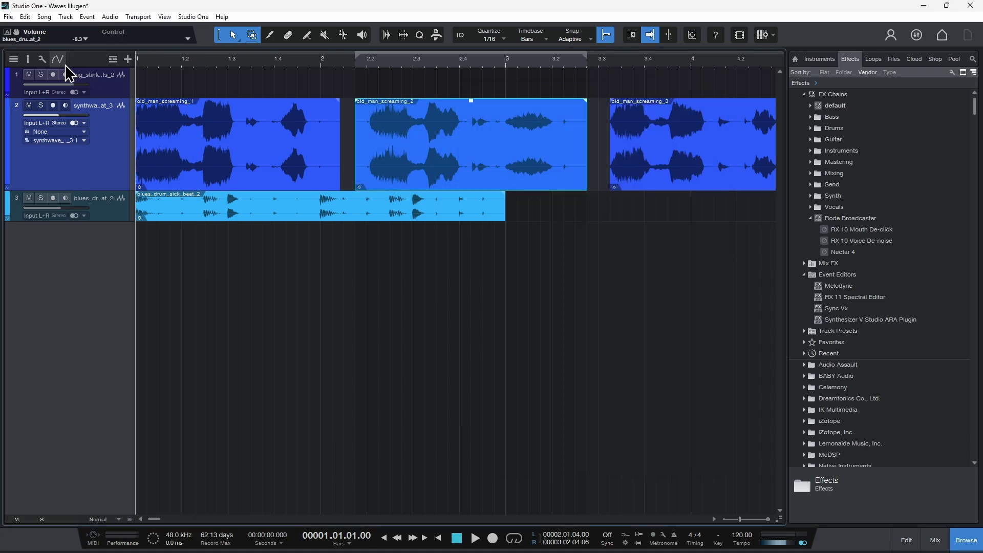
Solo the track holding the old_man_screaming clips, play it from the start of the song, and stop playback
left_click(41, 106)
key("space")
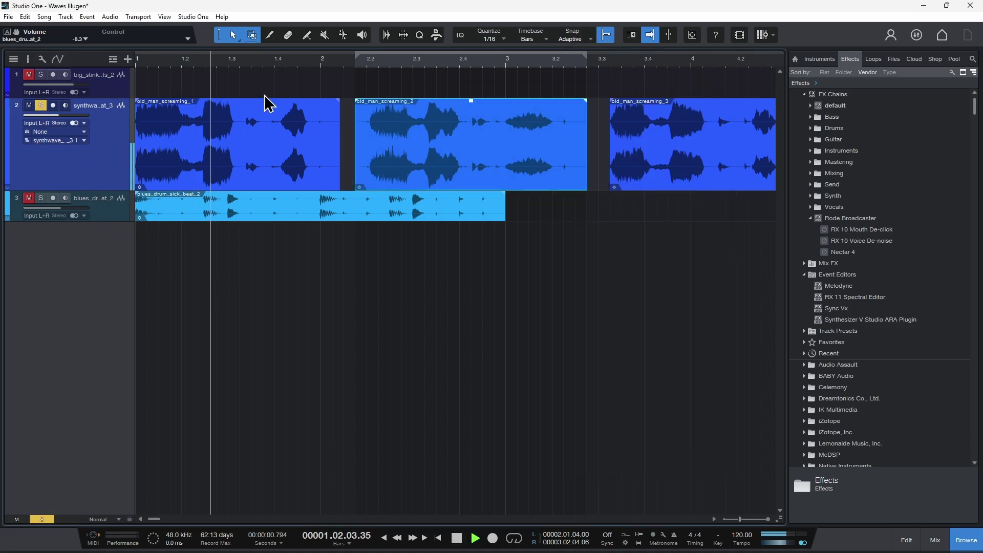
key("w")
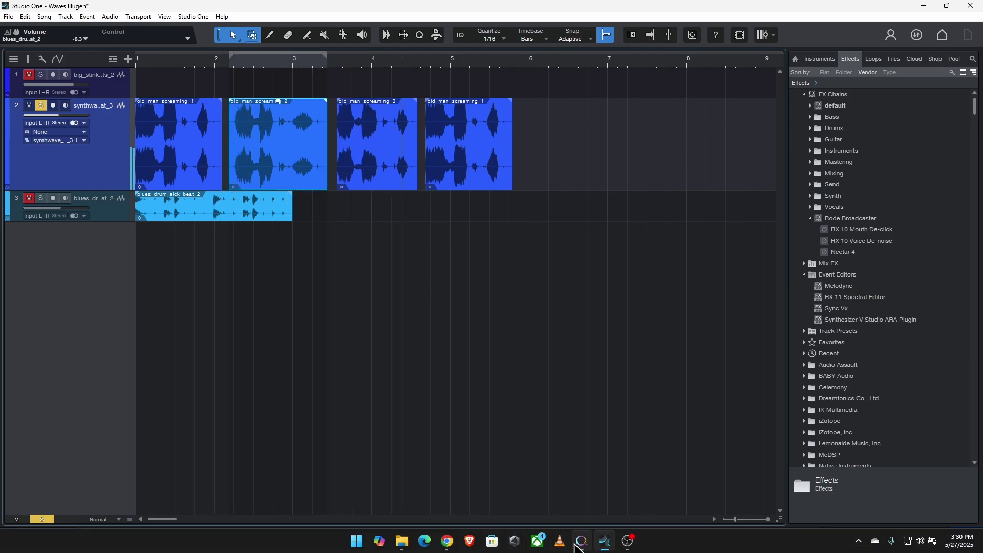
left_click(582, 540)
left_click_drag(544, 96, 619, 90)
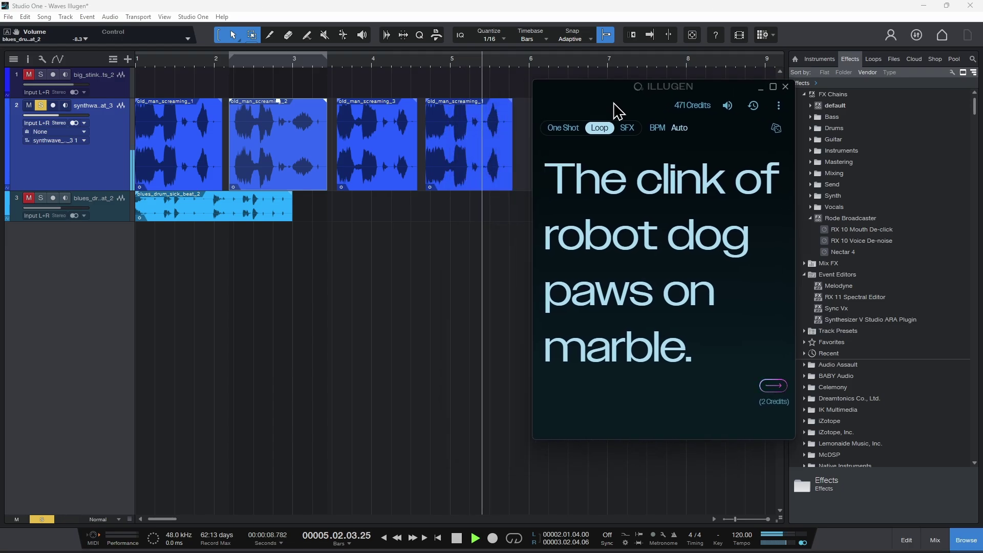
left_click(613, 9)
key("space")
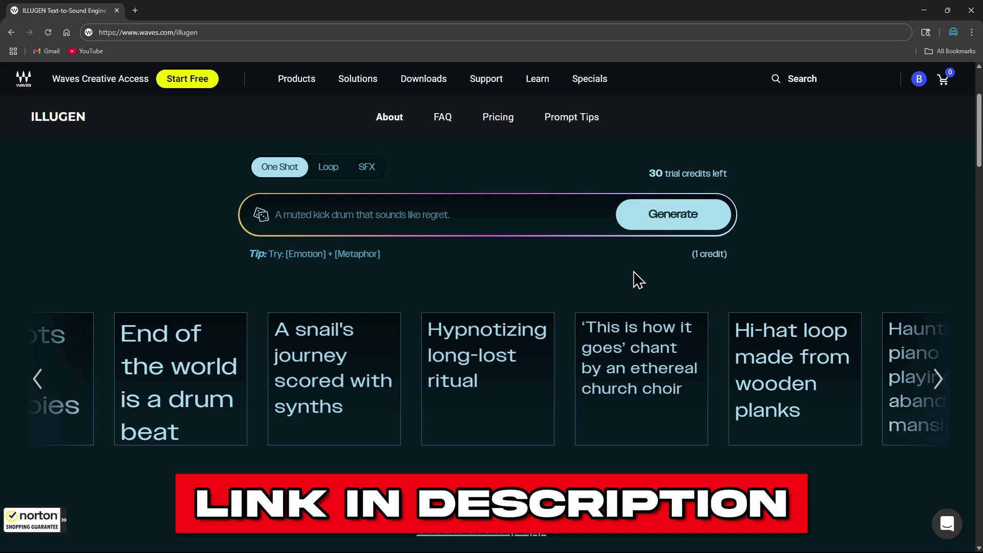
On the Illugen web page, switch the trial generator through the SFX, Loop and One Shot types, leaving One Shot selected
left_click(588, 544)
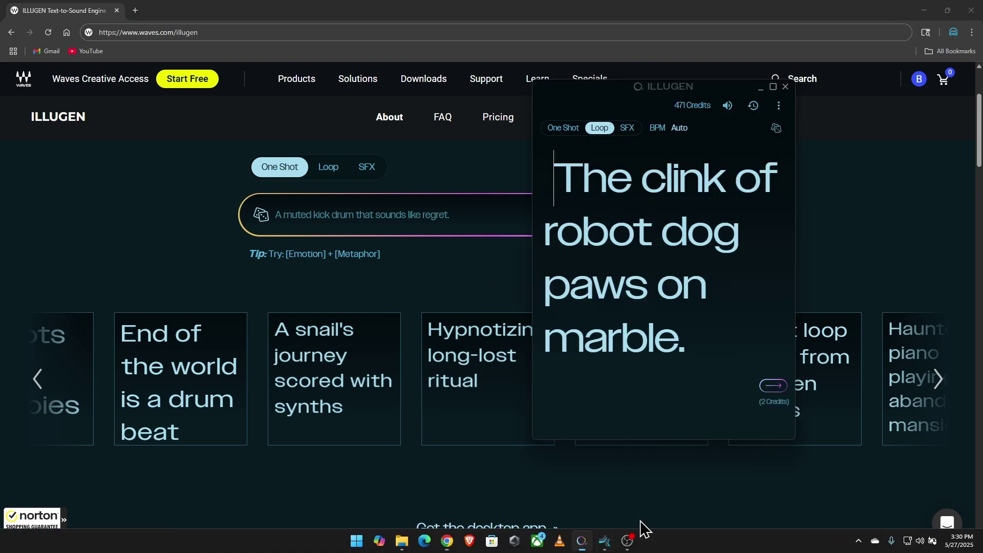
left_click(495, 7)
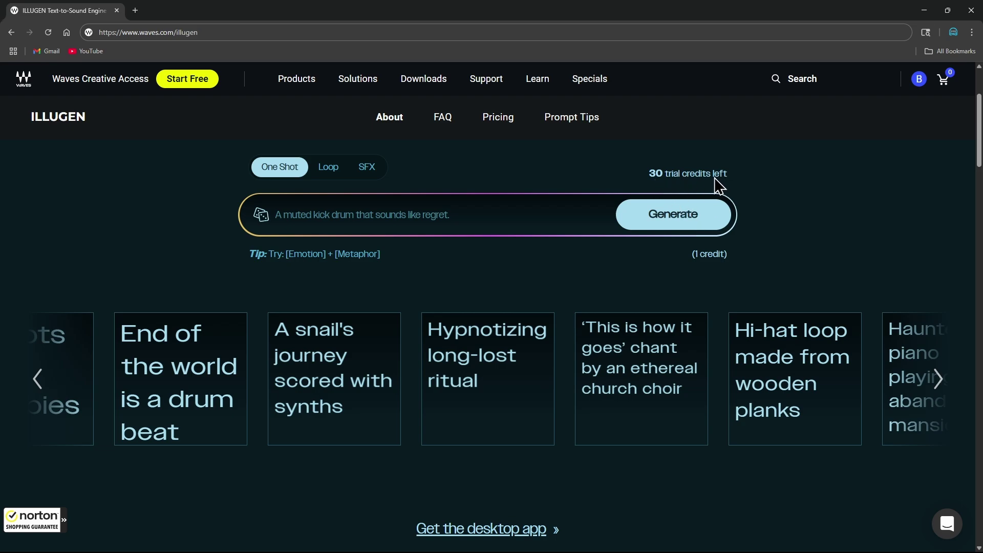
left_click(367, 173)
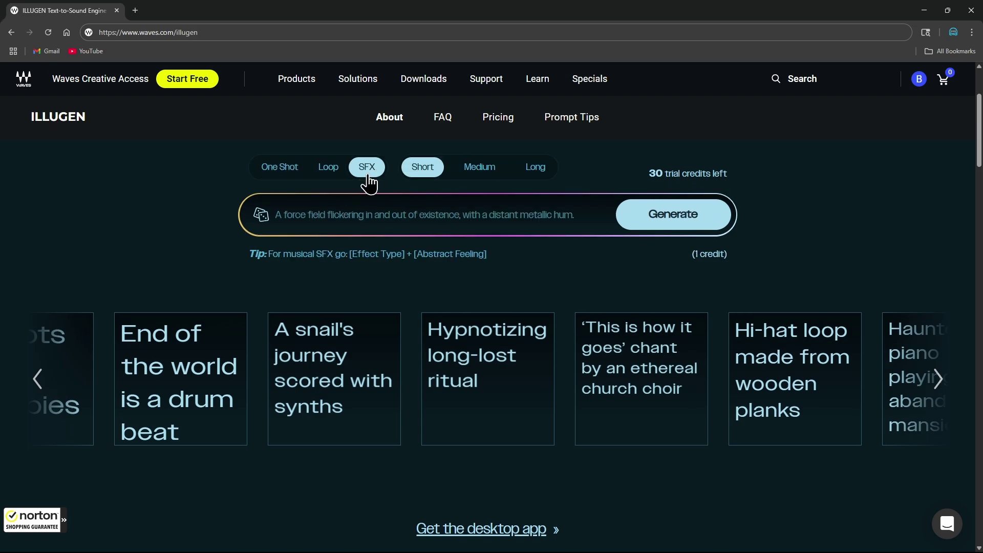
left_click(320, 171)
left_click(279, 172)
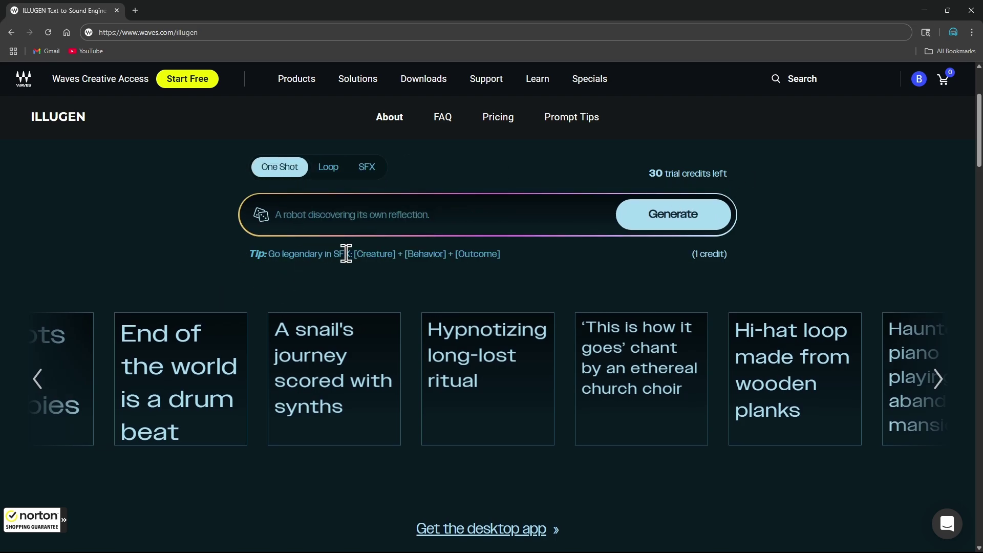
left_click(327, 170)
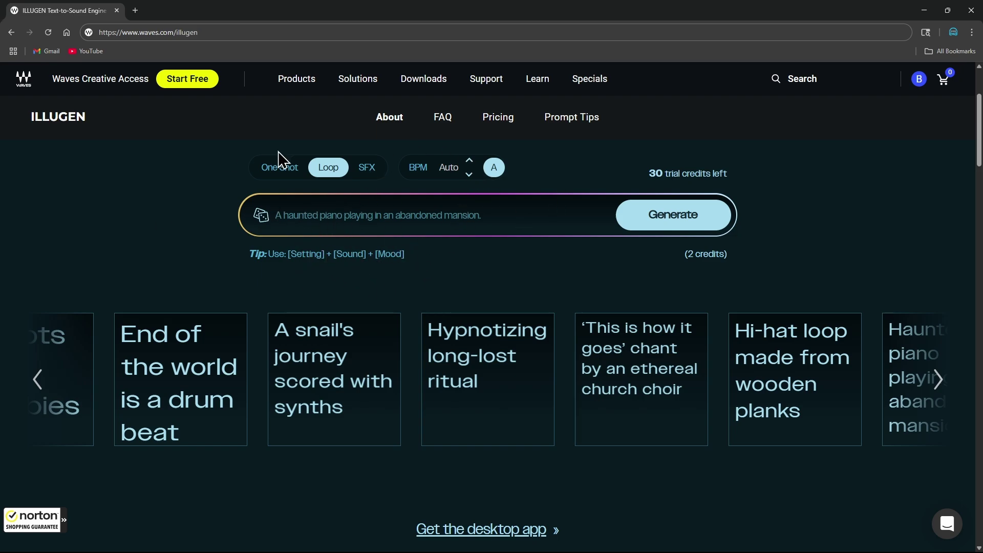
left_click(285, 168)
Advance the example prompt carousel and examine the product page's description, getting-started and video sections
scroll(399, 310, "down", 2)
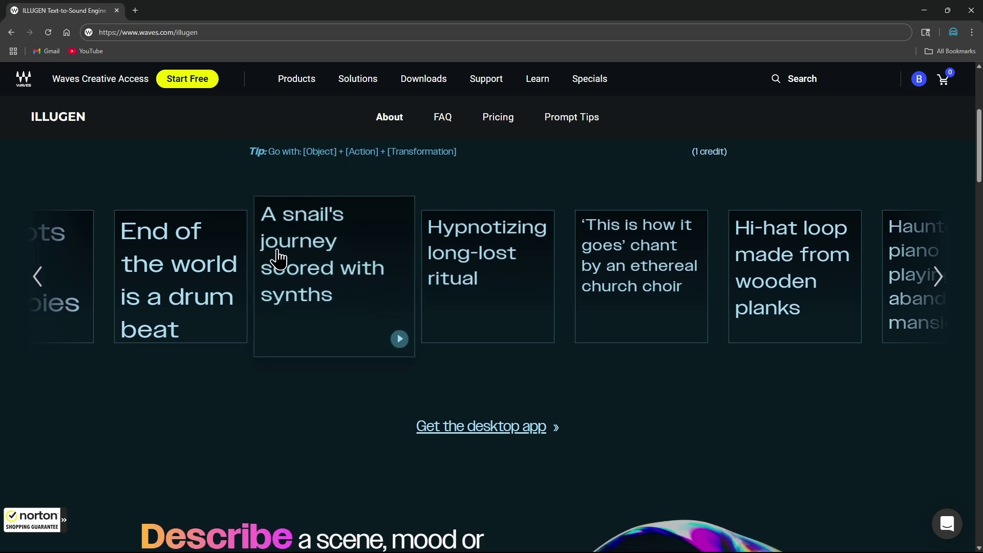
left_click(940, 287)
left_click(941, 288)
scroll(698, 276, "down", 7)
scroll(702, 276, "up", 1)
scroll(664, 270, "down", 1)
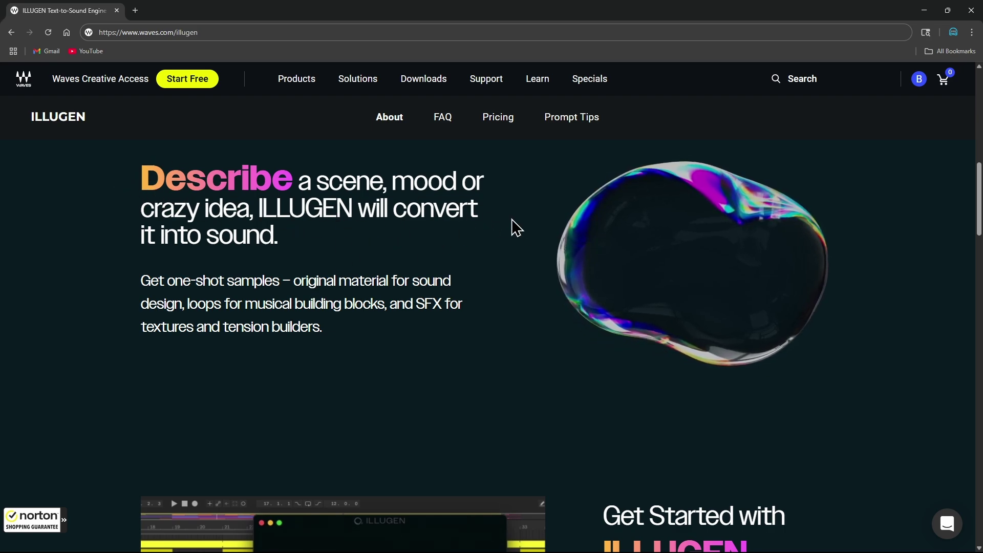
scroll(550, 248, "down", 3)
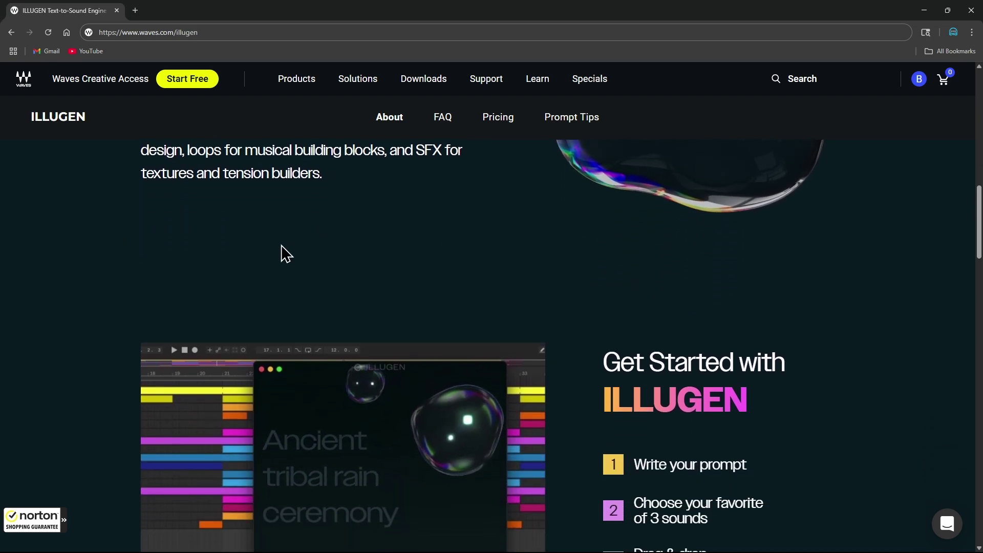
scroll(286, 253, "down", 5)
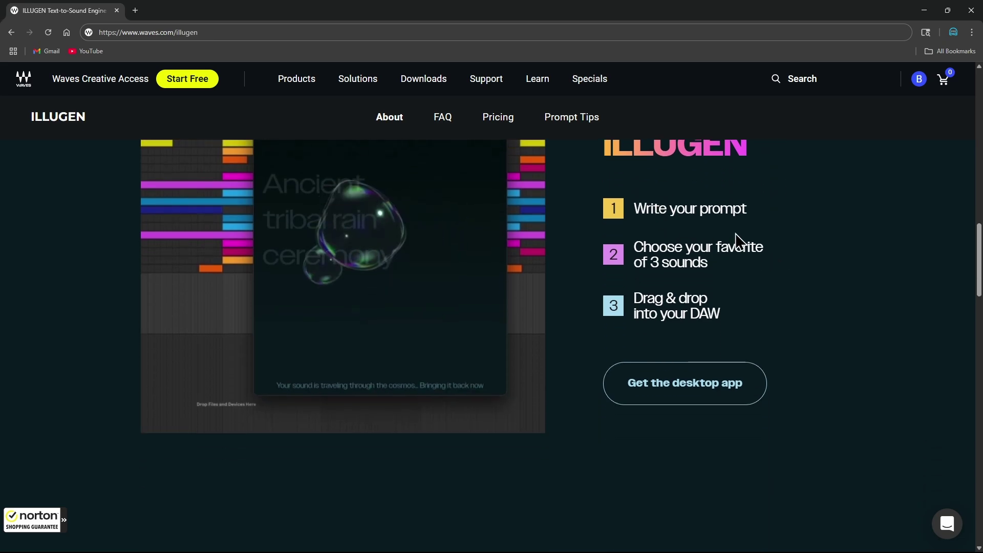
scroll(717, 280, "down", 1)
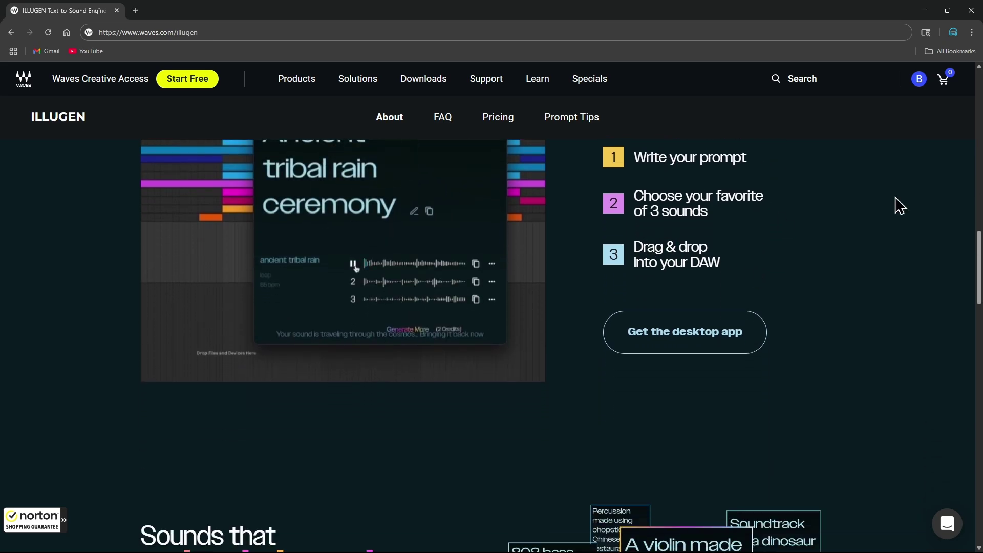
scroll(899, 205, "down", 4)
scroll(873, 253, "up", 3)
scroll(830, 300, "down", 1)
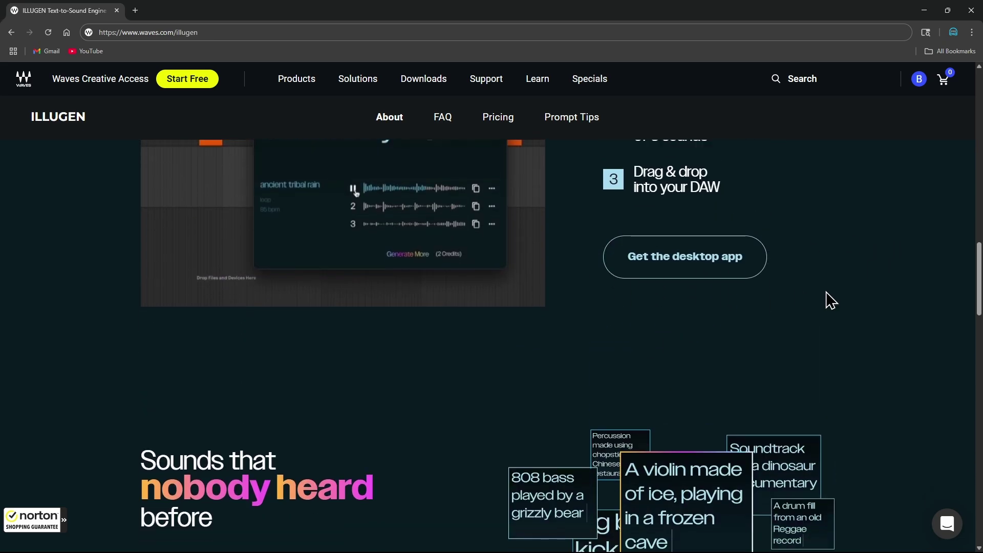
scroll(830, 301, "down", 10)
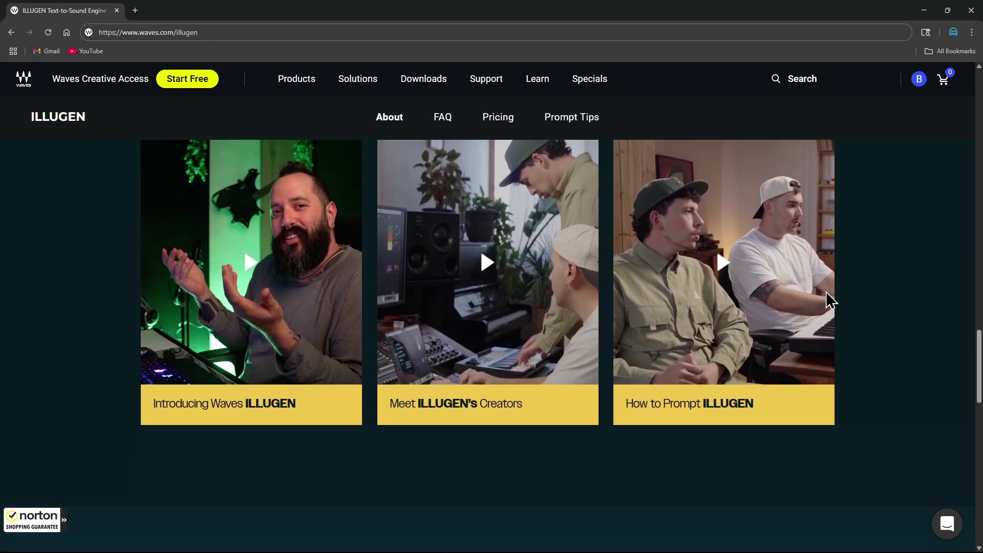
Examine the Basic, Premium and Pro subscription plans, comparing their monthly credits, prices and welcome bonuses
scroll(662, 314, "down", 4)
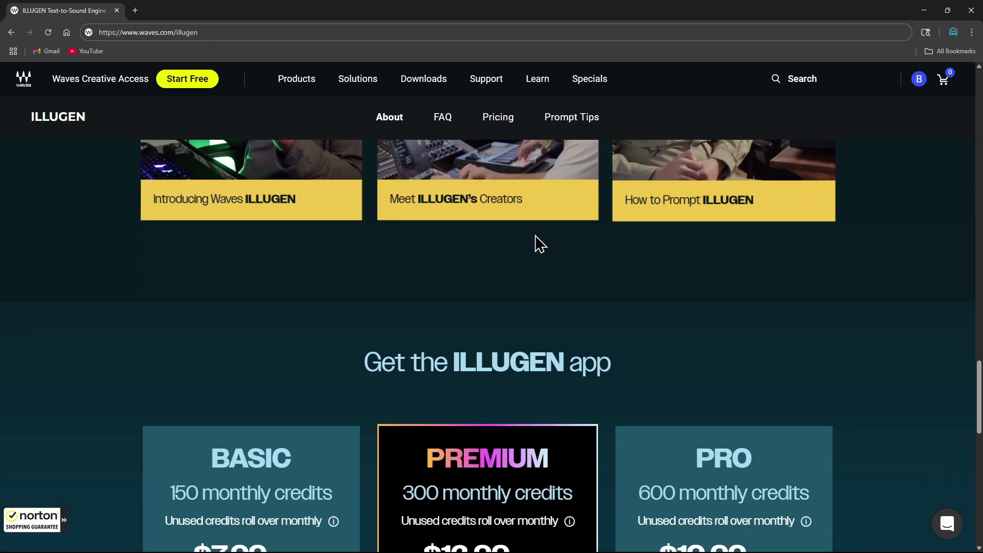
scroll(540, 245, "down", 5)
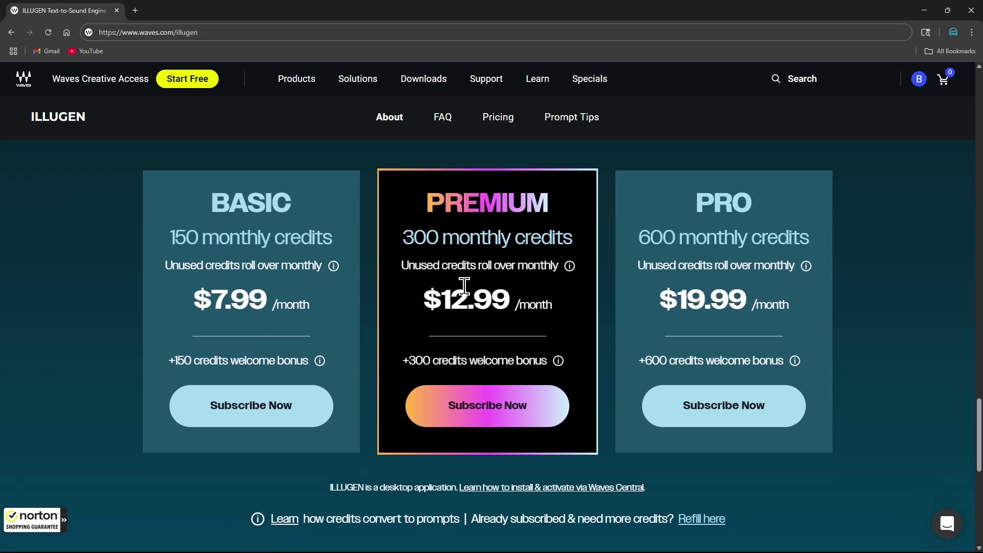
scroll(464, 286, "up", 1)
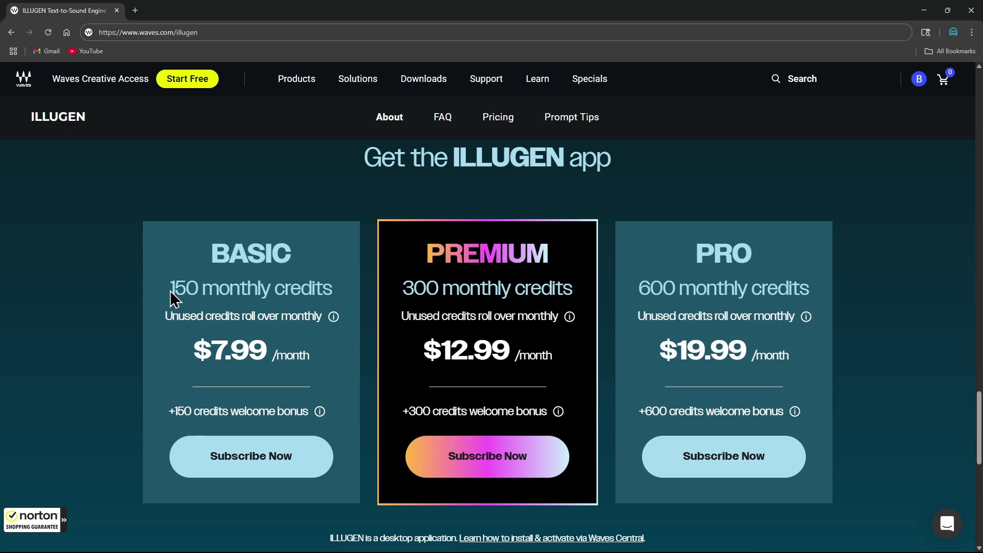
left_click_drag(180, 290, 328, 285)
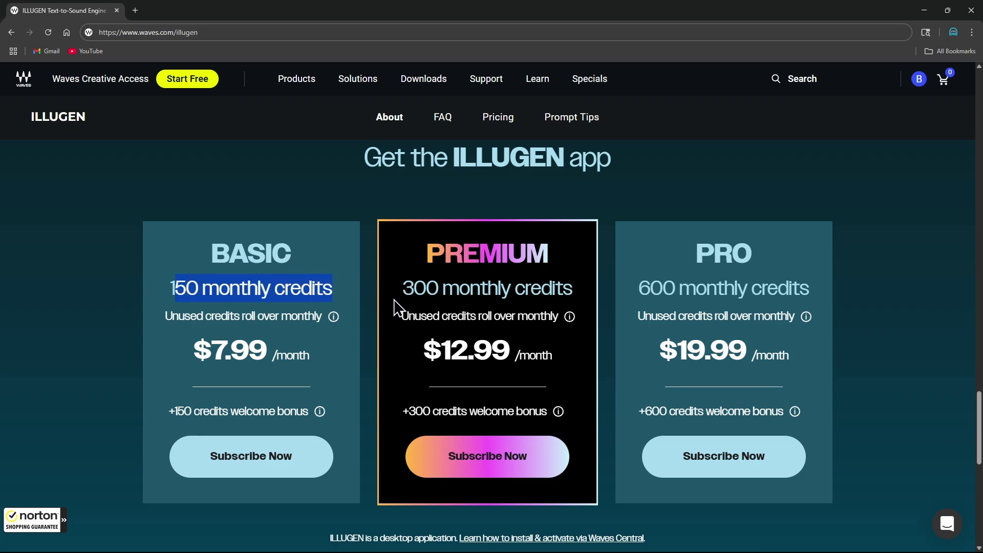
left_click_drag(403, 287, 481, 285)
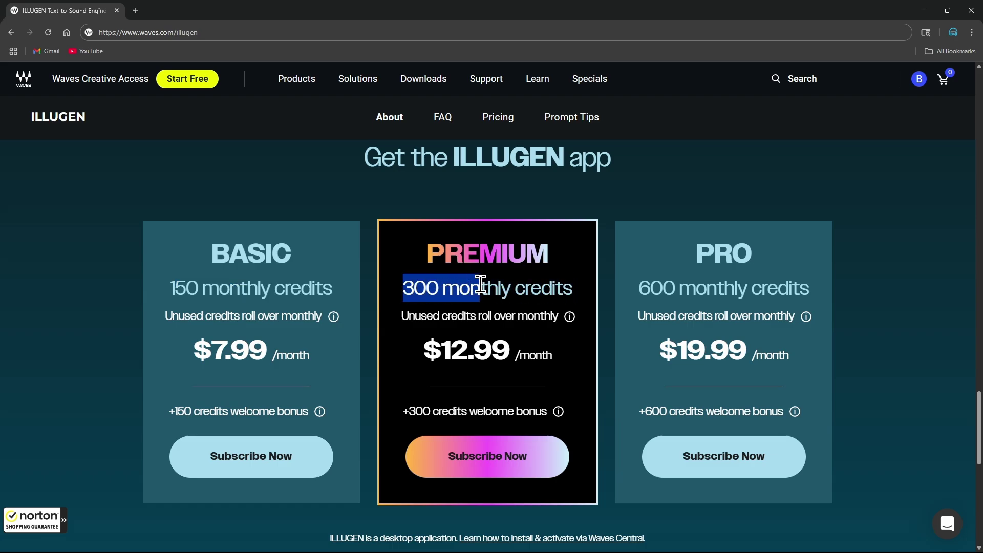
scroll(305, 269, "down", 1)
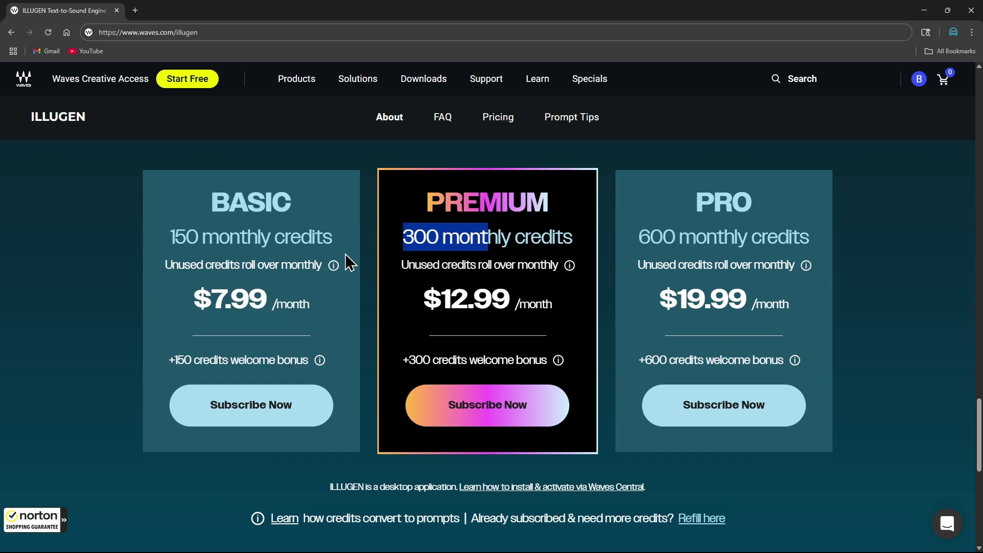
left_click_drag(174, 238, 348, 240)
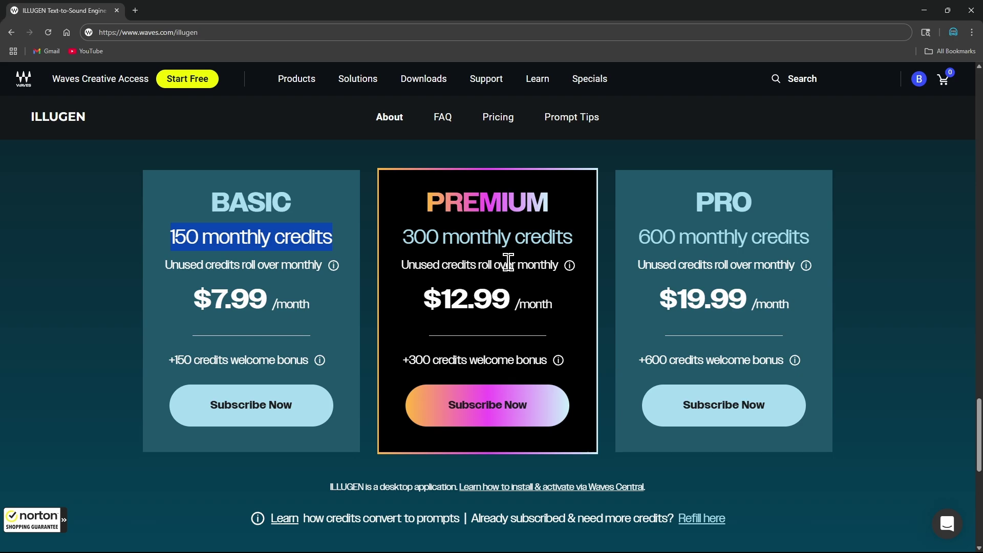
left_click_drag(413, 239, 547, 237)
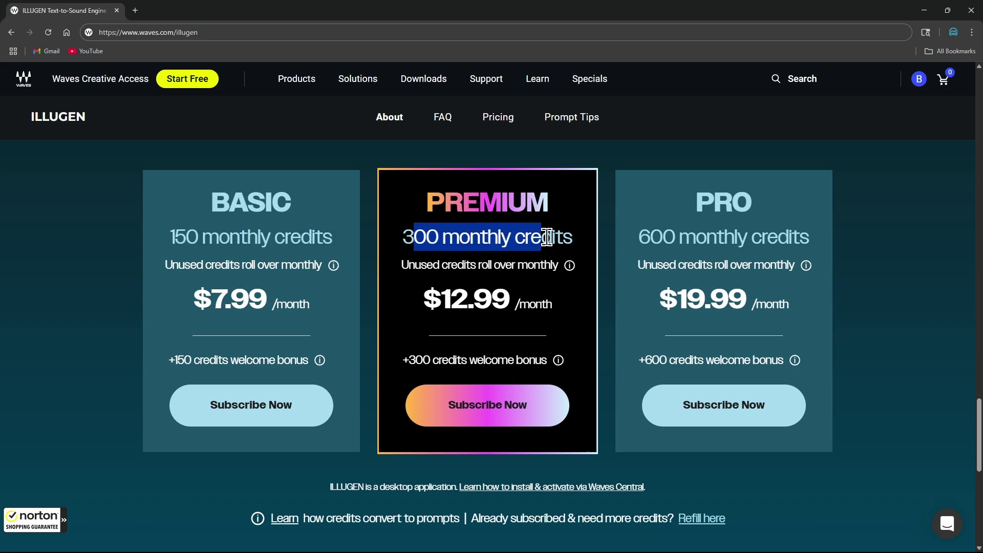
left_click_drag(429, 309, 556, 314)
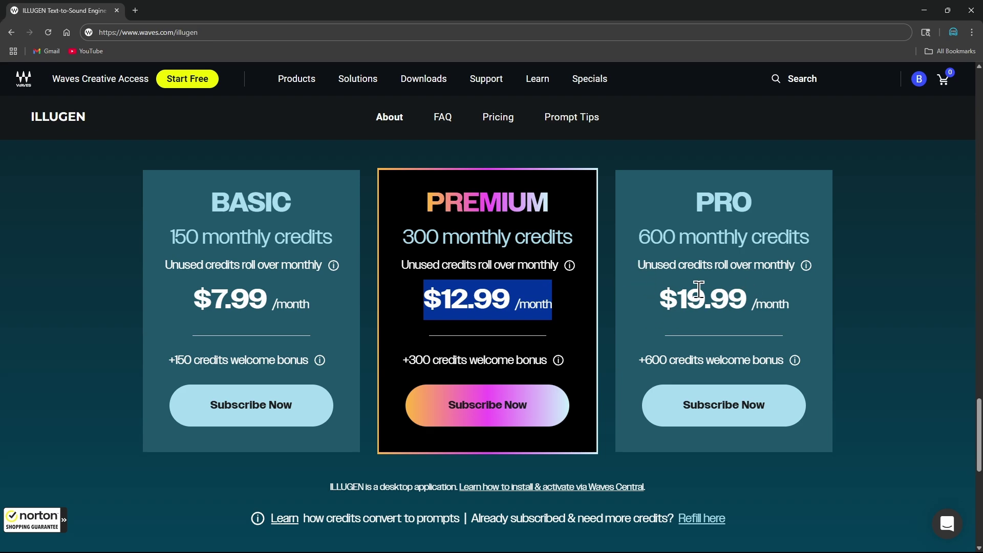
left_click_drag(641, 361, 742, 359)
left_click_drag(420, 354, 461, 360)
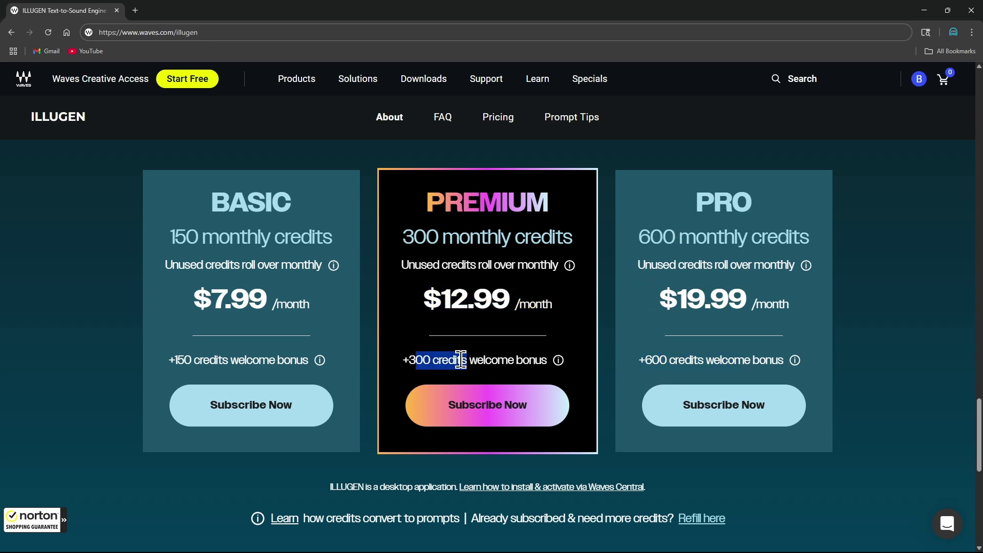
left_click_drag(175, 360, 259, 364)
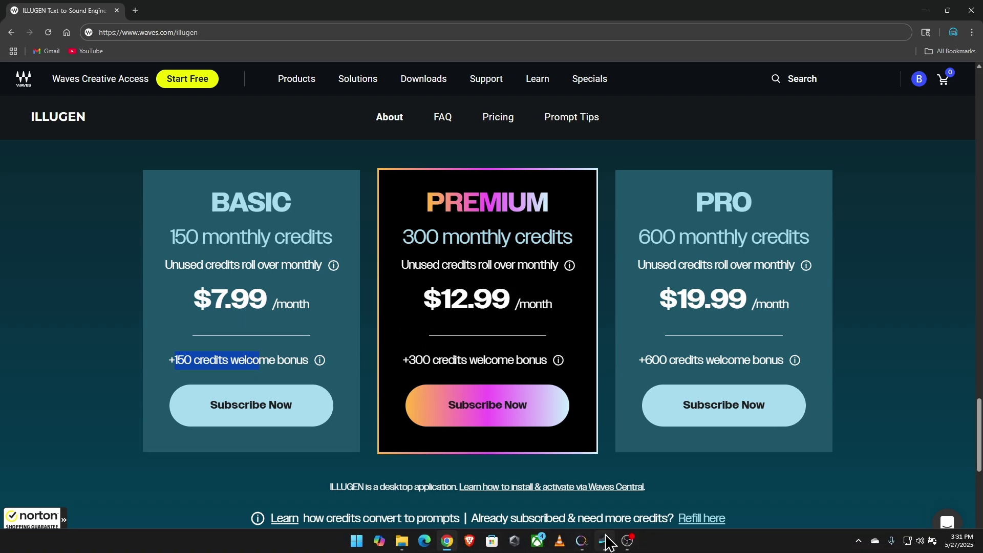
Switch to Studio One, show the Loops content in the browser and step through its entries
left_click(605, 541)
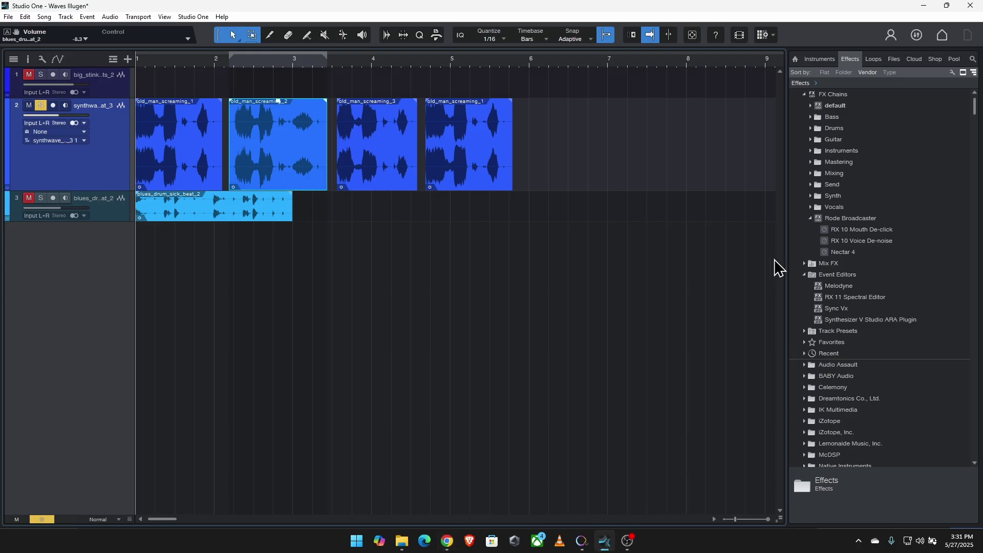
left_click(873, 58)
scroll(890, 378, "down", 4)
scroll(890, 377, "up", 3)
key("Down")
key("Down")
key("Down")
key("Down")
key("Down")
key("Down")
key("Down")
Return to the Illugen web page and look over the subscription plans, credit information links and page footer
key("alt+Tab")
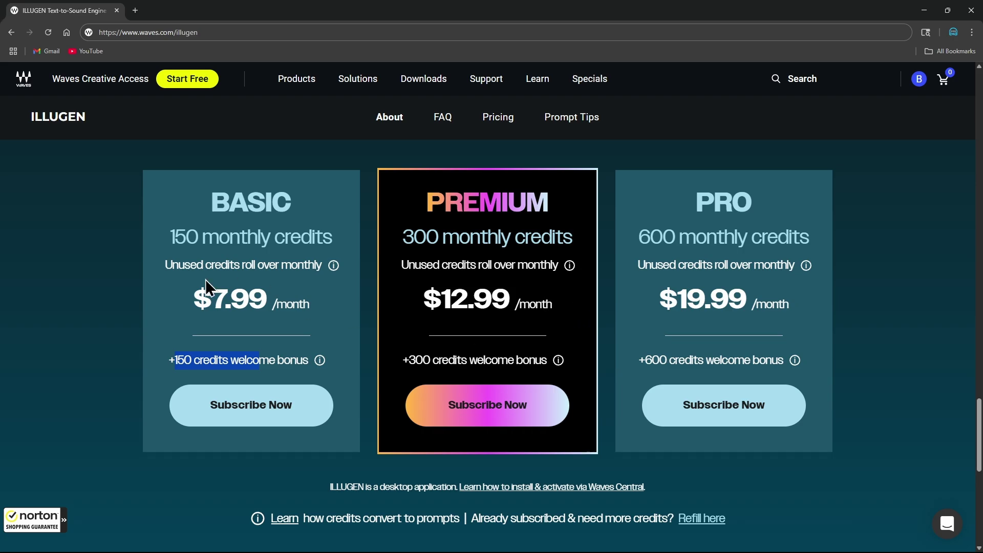
scroll(195, 266, "down", 2)
scroll(184, 256, "up", 2)
scroll(144, 278, "down", 5)
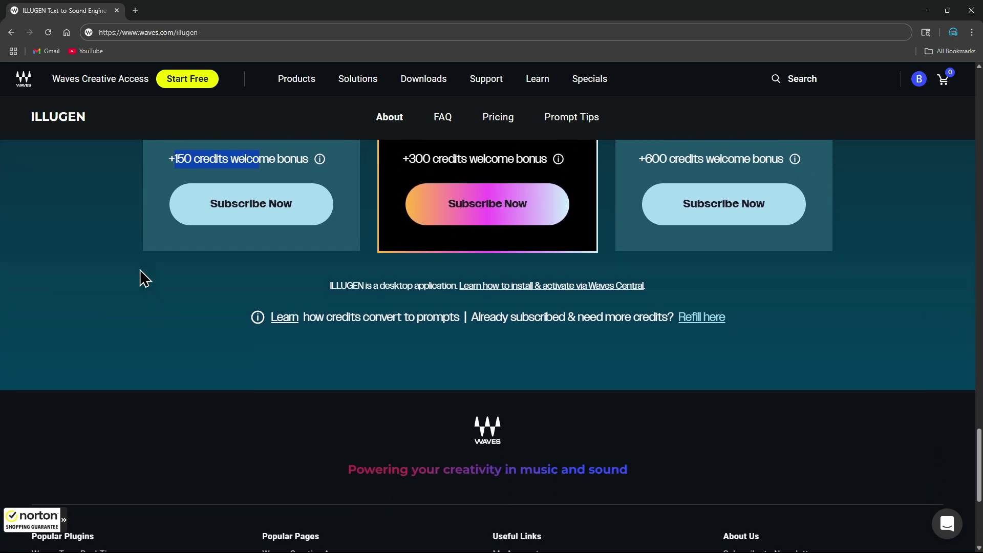
scroll(141, 278, "up", 5)
scroll(328, 312, "down", 9)
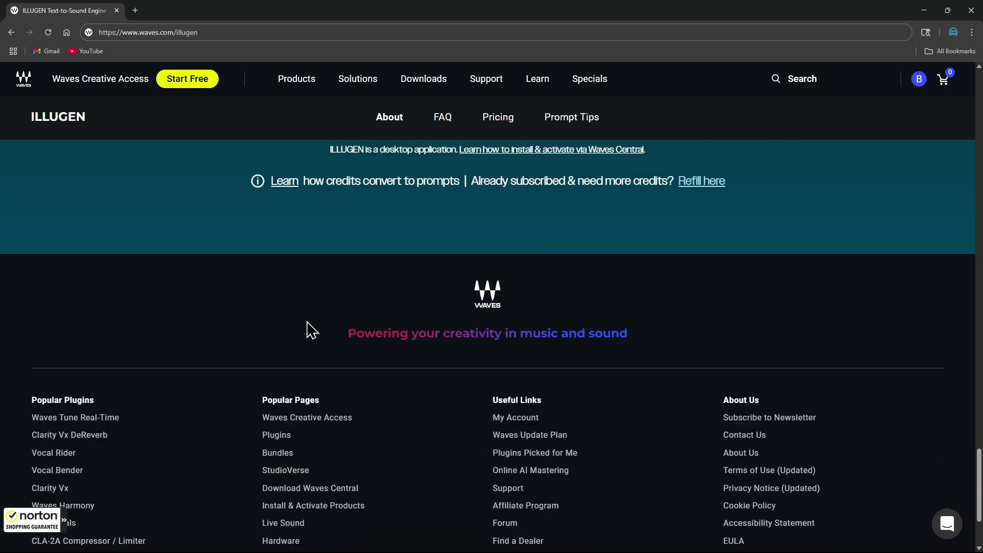
scroll(346, 430, "up", 7)
Open the Illugen FAQ, expand "What makes a good prompt? Got any tips?" and look through the Sound Creation & Prompting questions
left_click(441, 123)
scroll(450, 343, "down", 5)
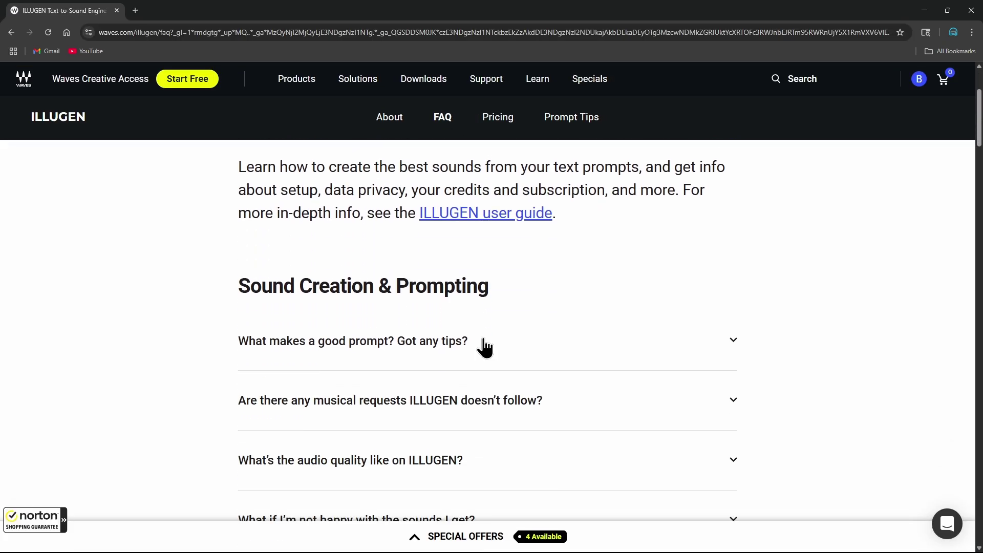
scroll(546, 340, "down", 1)
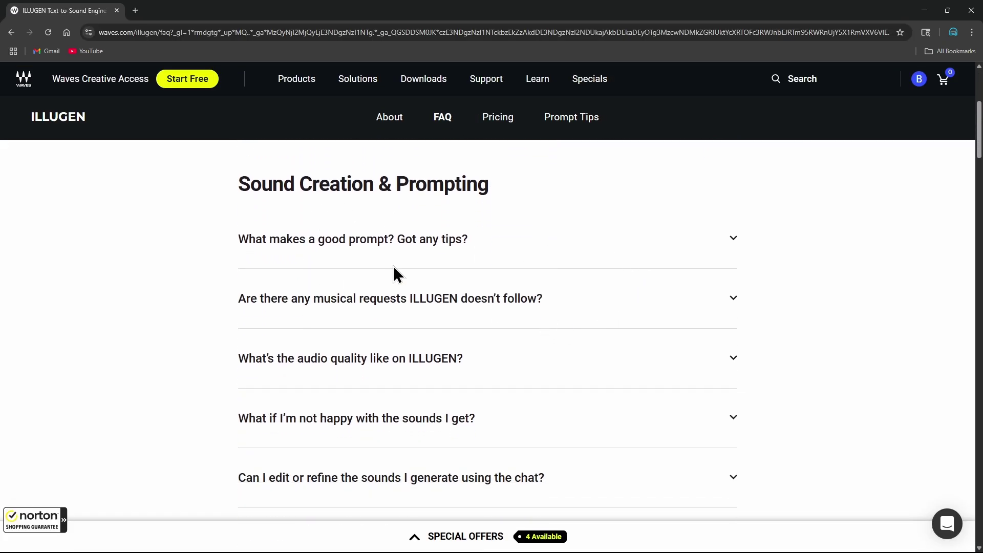
left_click(486, 251)
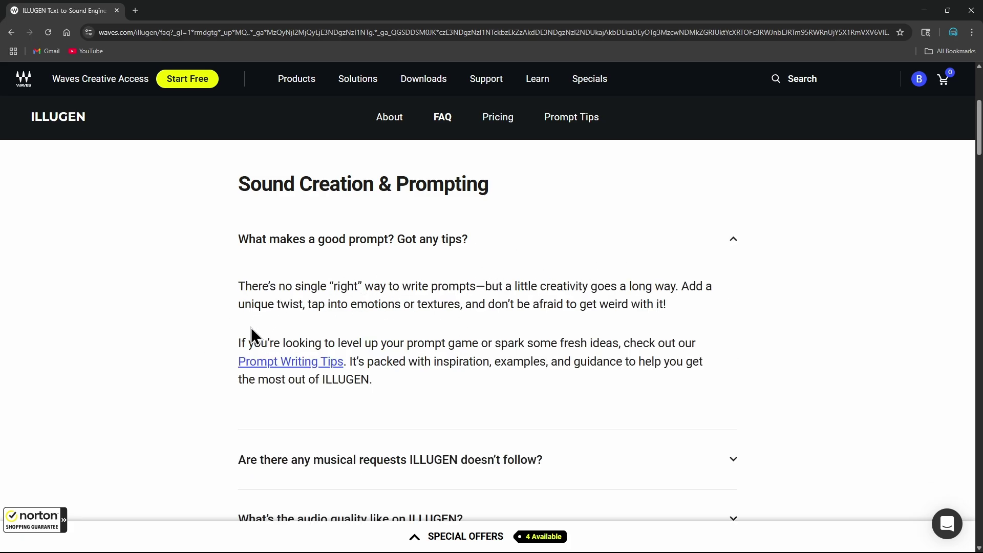
scroll(830, 328, "down", 5)
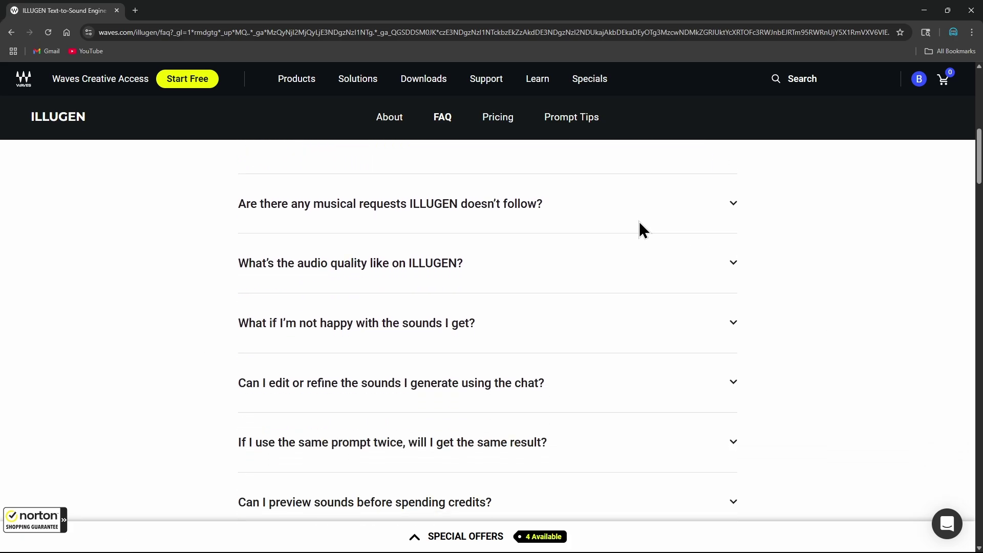
Expand the FAQ question "Are there any musical requests ILLUGEN doesn't follow?" and read its answer on keys, time signature and technical requests
left_click(739, 204)
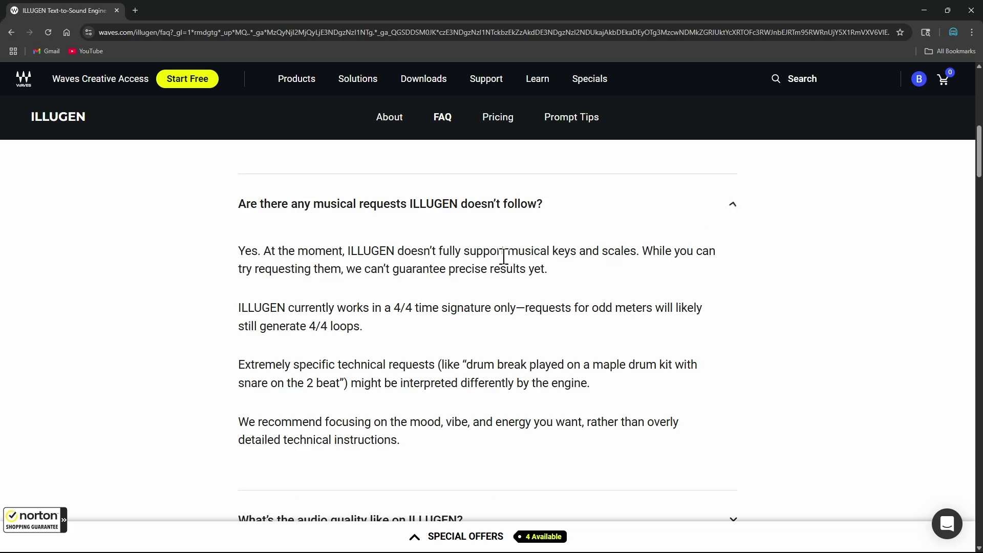
left_click_drag(262, 251, 490, 251)
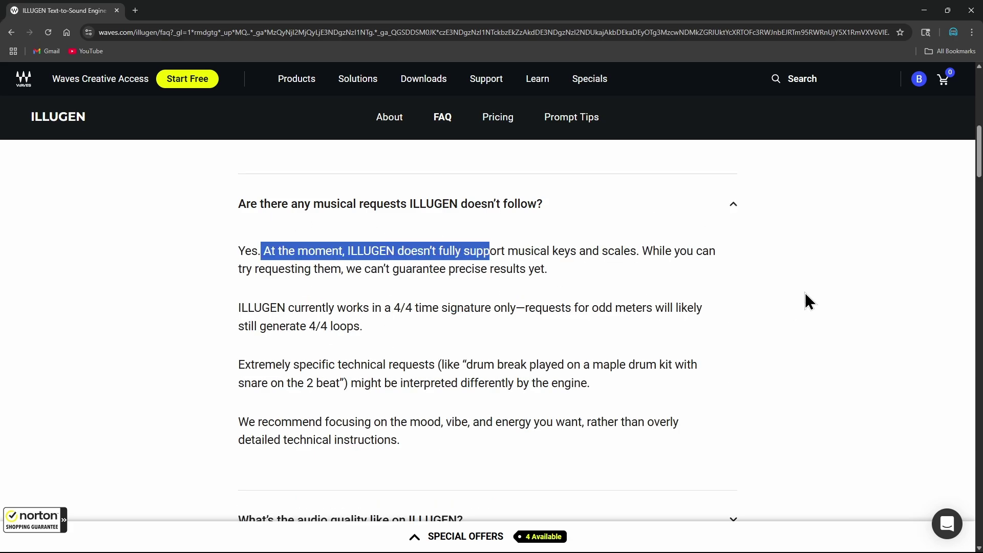
left_click_drag(313, 307, 453, 327)
left_click_drag(368, 307, 558, 328)
scroll(806, 327, "down", 3)
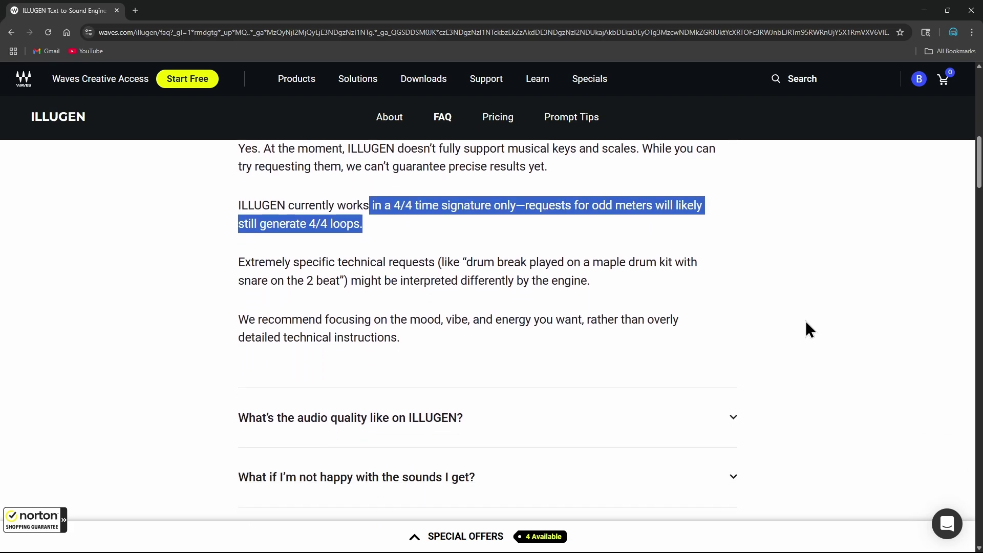
left_click_drag(255, 212, 553, 211)
left_click_drag(378, 229, 601, 226)
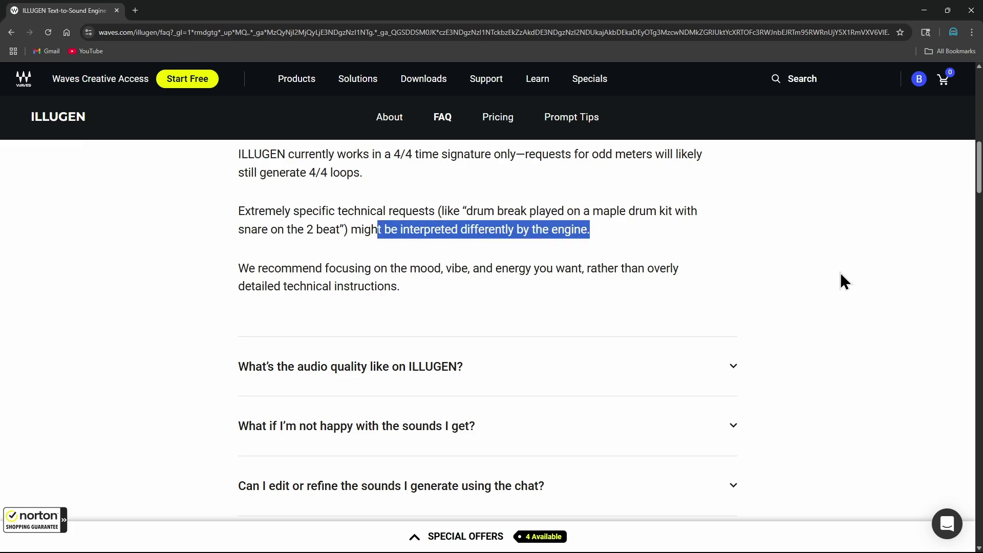
scroll(829, 323, "down", 1)
left_click_drag(303, 217, 654, 217)
scroll(845, 266, "down", 1)
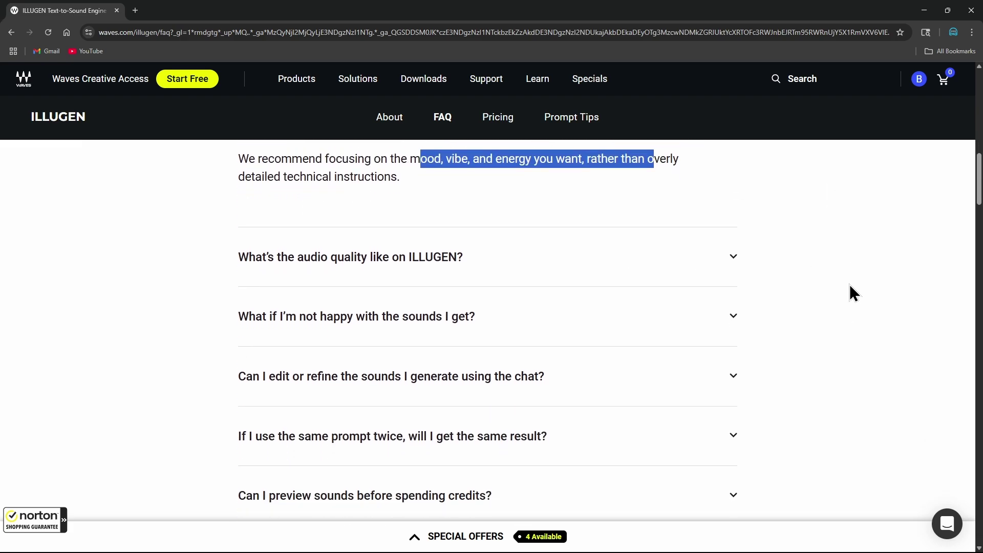
scroll(859, 300, "down", 1)
scroll(873, 310, "down", 2)
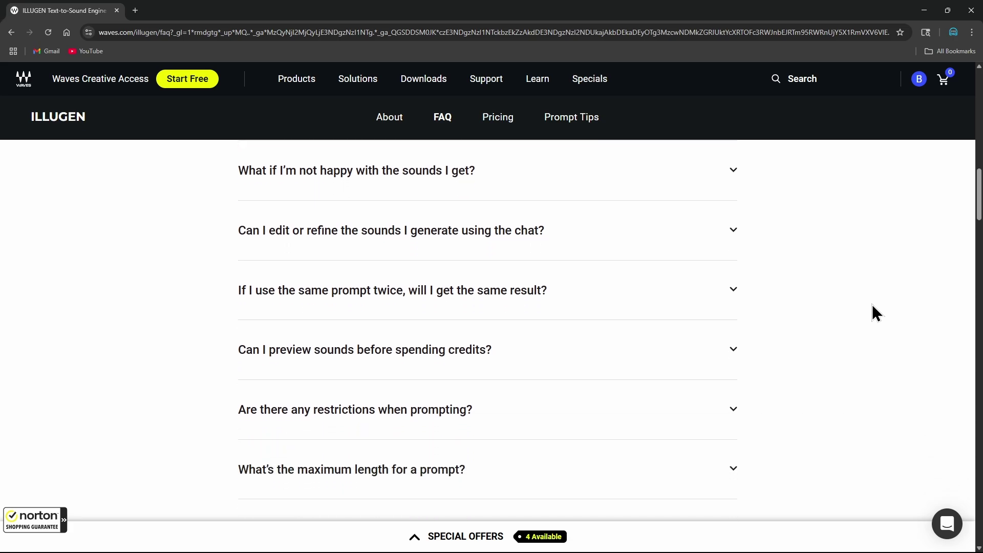
Bring up the Illugen app window, reposition it over the FAQ page, and return to the browser
mouse_move(675, 544)
left_click(582, 542)
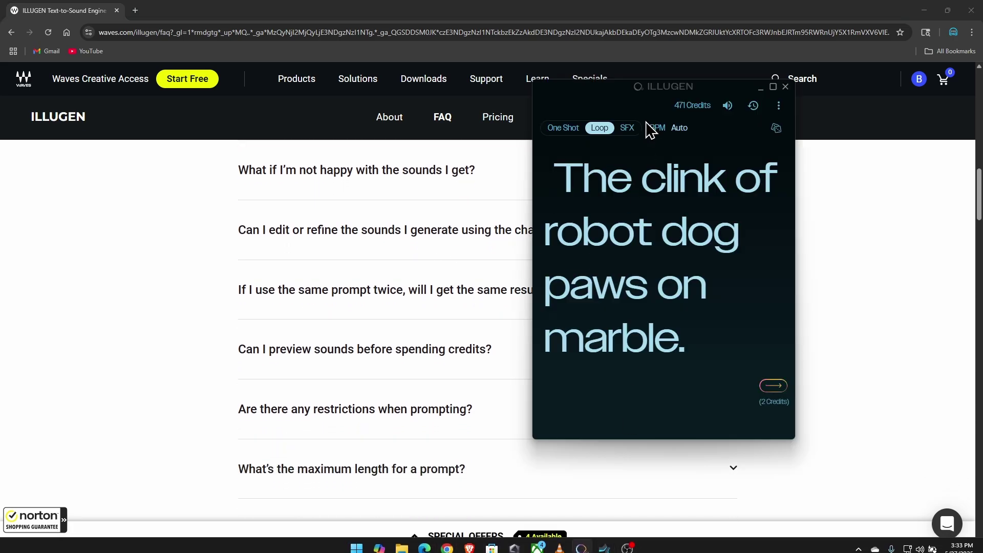
left_click_drag(619, 101, 550, 138)
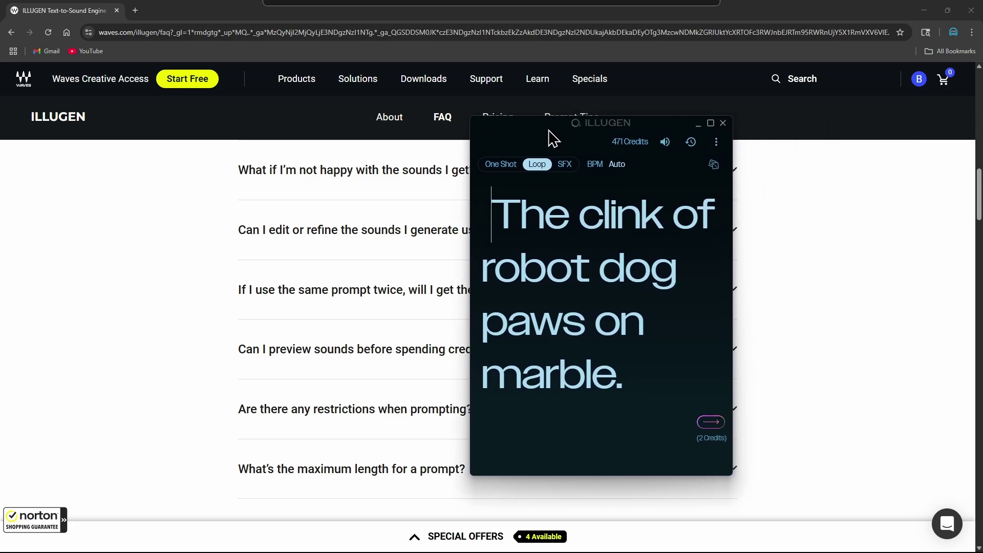
left_click(443, 10)
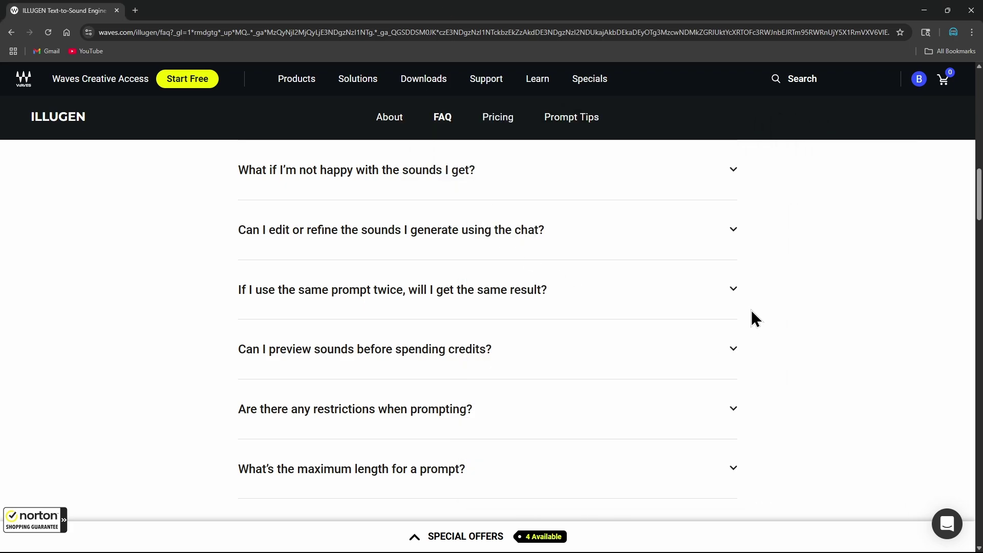
Expand the FAQ question "Can I import my own sounds into ILLUGEN?" and read its answer
scroll(852, 274, "down", 10)
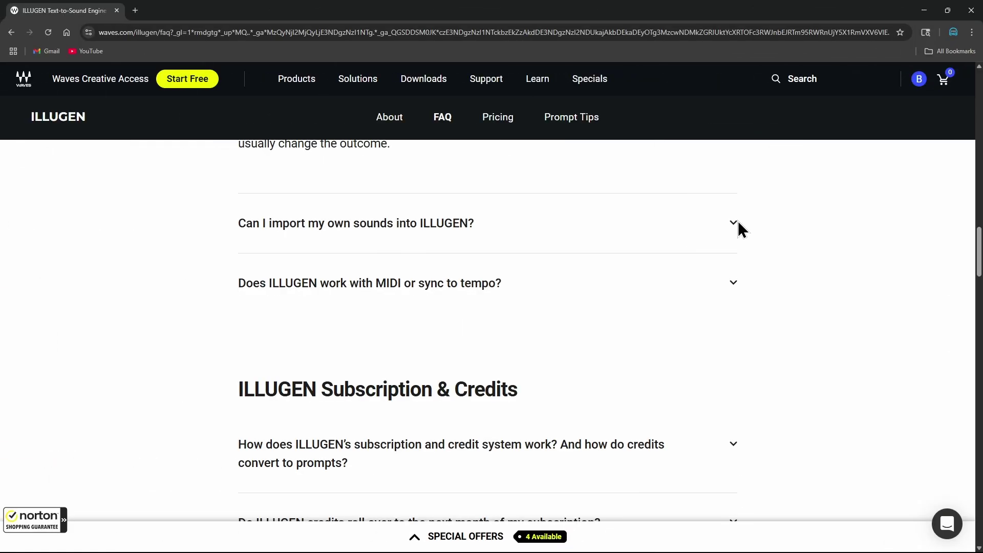
left_click(736, 225)
left_click_drag(255, 270, 708, 318)
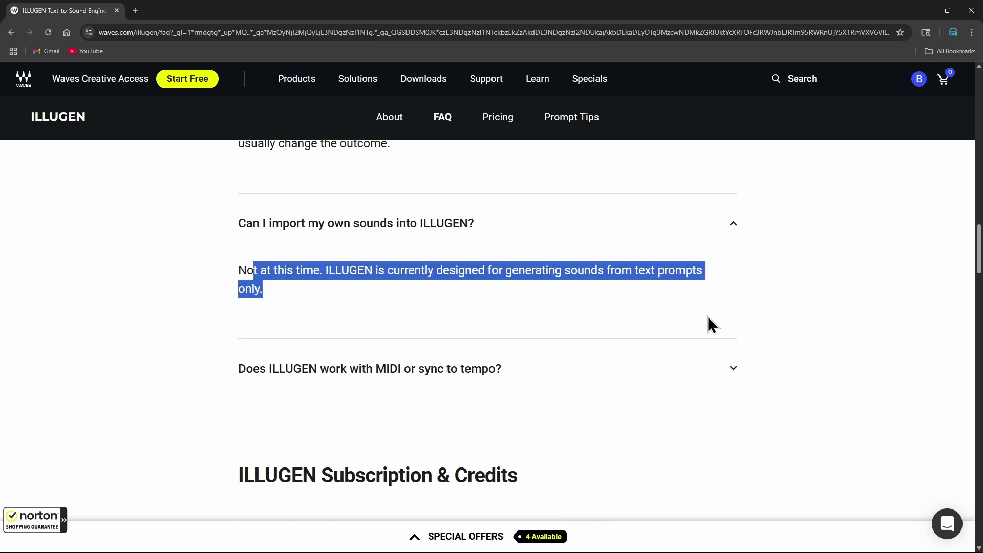
left_click(825, 286)
scroll(825, 286, "down", 2)
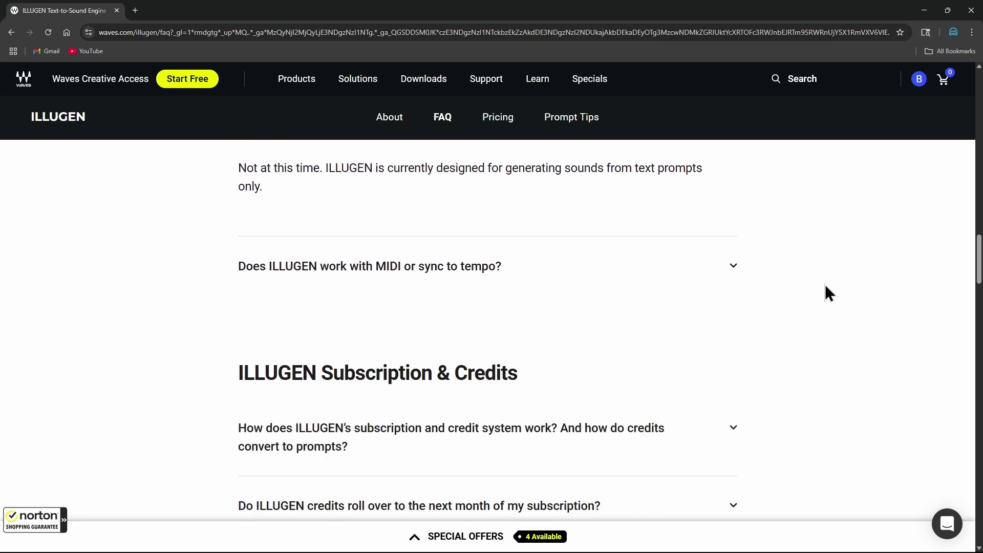
Expand the FAQ question "Does ILLUGEN work with MIDI or sync to tempo?" and read its answer
scroll(825, 284, "down", 1)
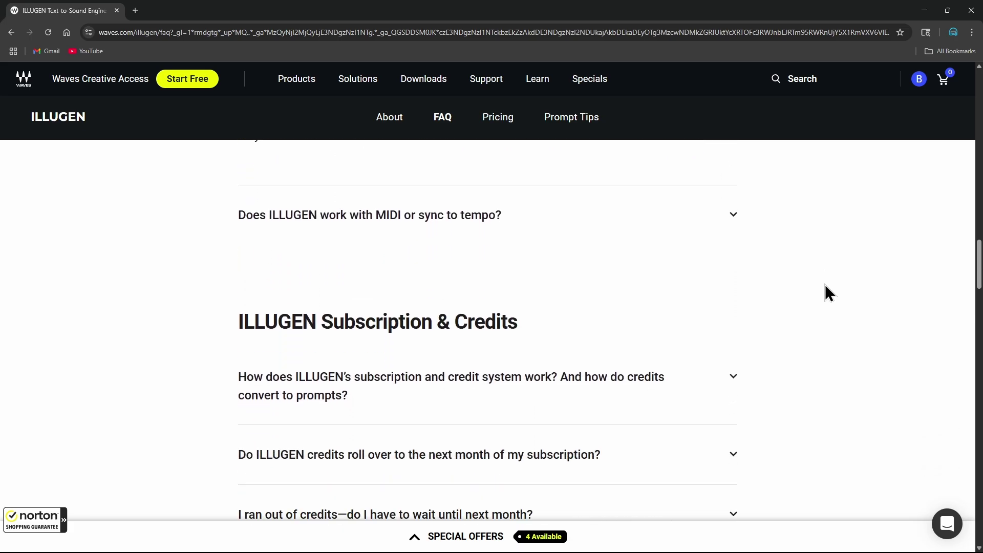
left_click(735, 219)
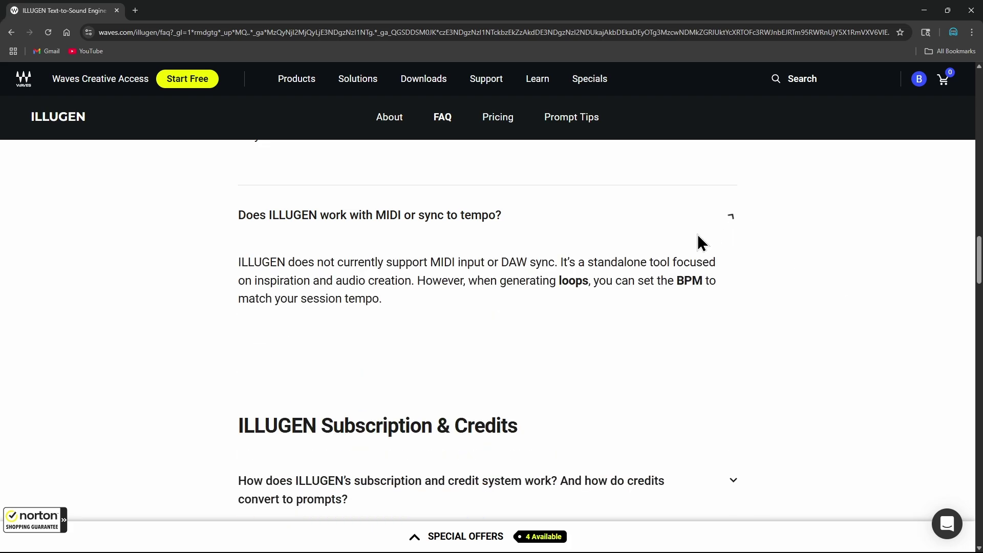
left_click(376, 224)
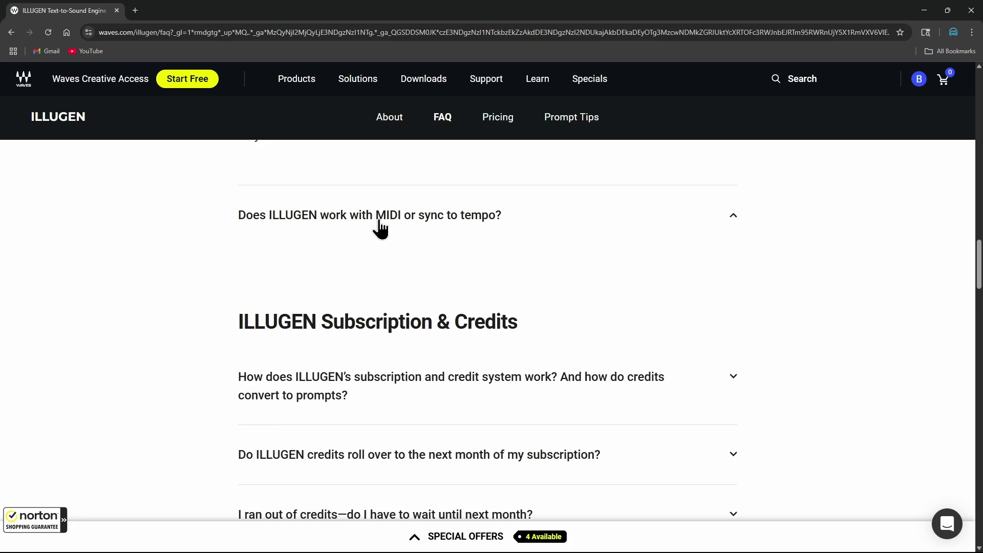
left_click(458, 233)
left_click_drag(270, 262, 549, 255)
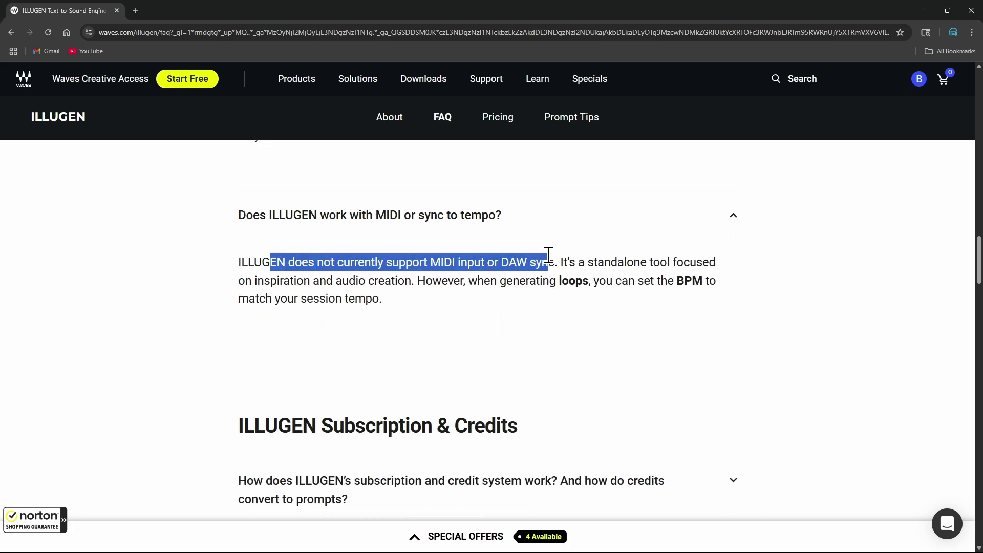
left_click(605, 277)
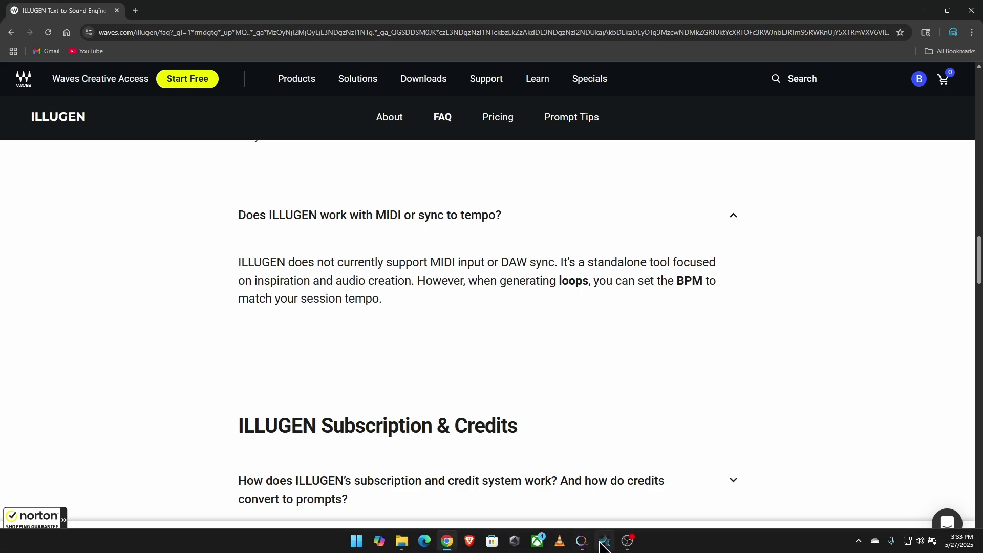
Switch to Studio One, bring up the Illugen app over the song, and return to the FAQ page in the browser
left_click(603, 543)
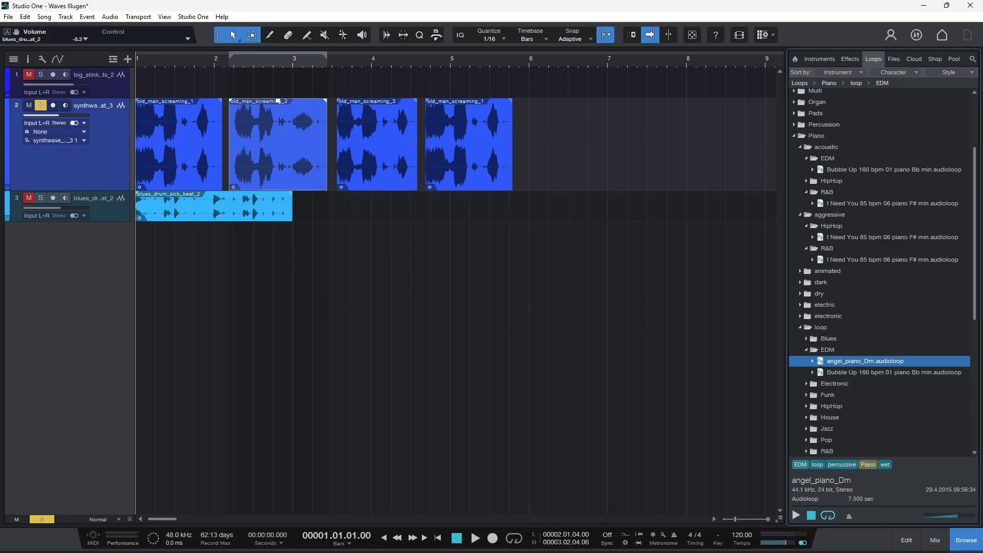
mouse_move(659, 534)
left_click(583, 542)
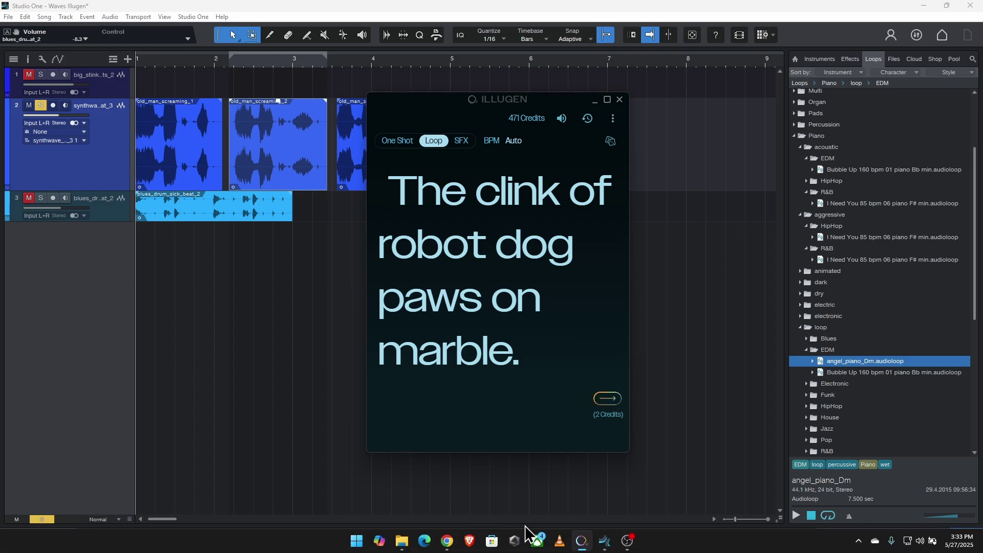
left_click(447, 542)
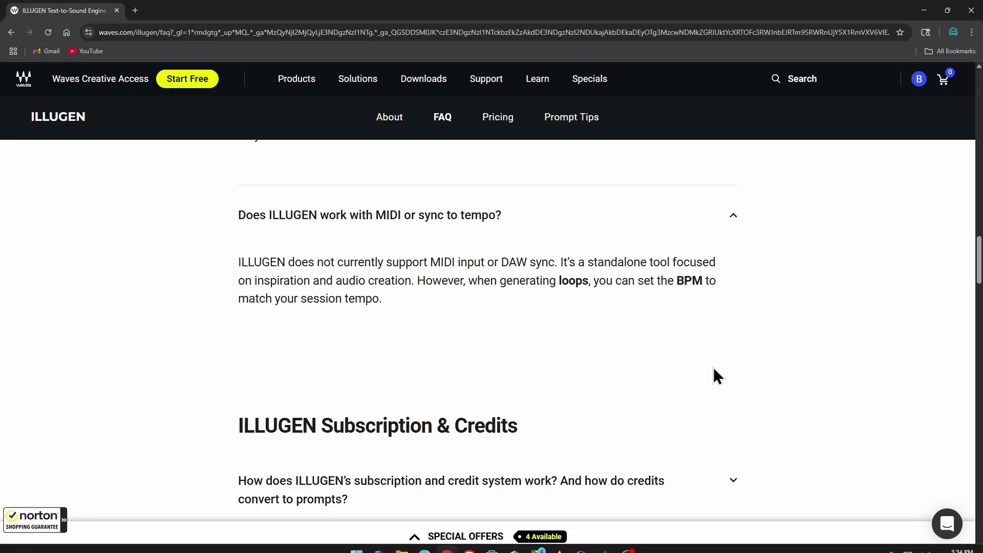
Expand the FAQ question on how Illugen's subscription and credit system works, and read how credits convert to prompts
scroll(844, 354, "down", 4)
left_click(715, 294)
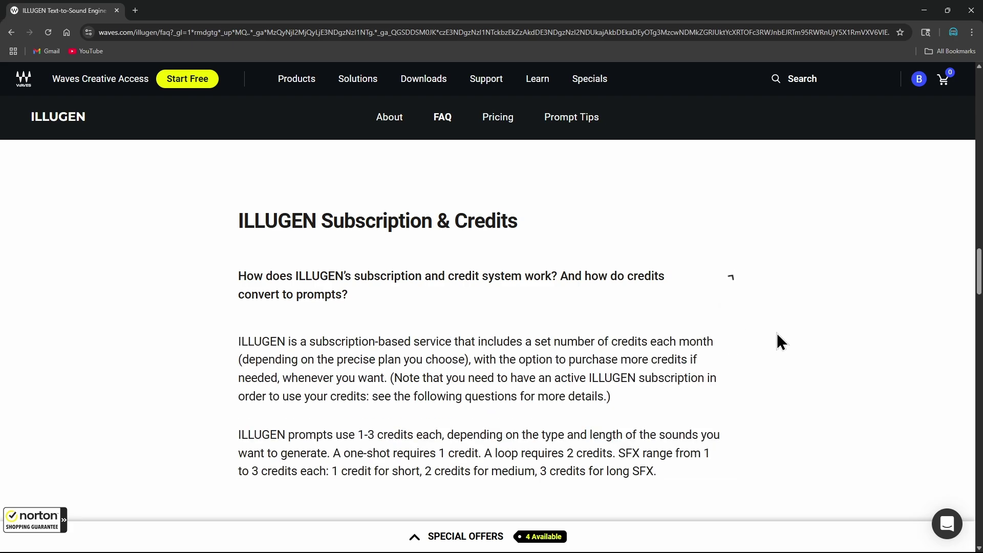
scroll(691, 325, "down", 2)
scroll(373, 314, "up", 2)
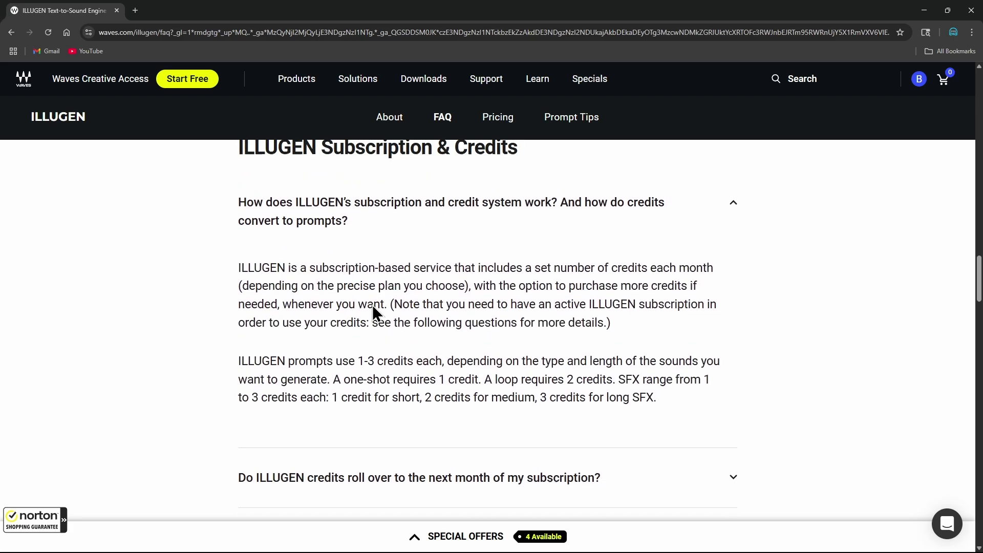
scroll(446, 241, "down", 2)
left_click_drag(300, 239, 484, 240)
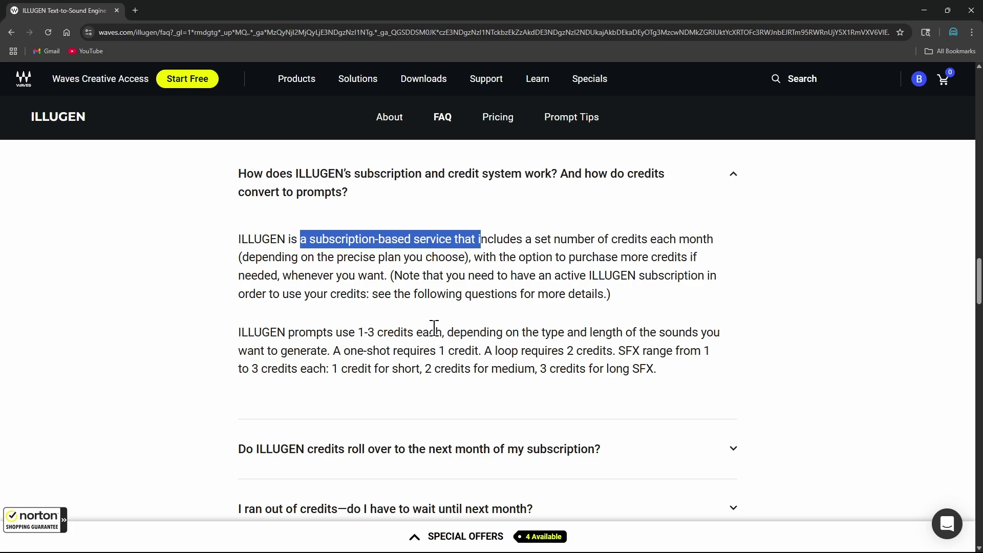
scroll(434, 327, "down", 2)
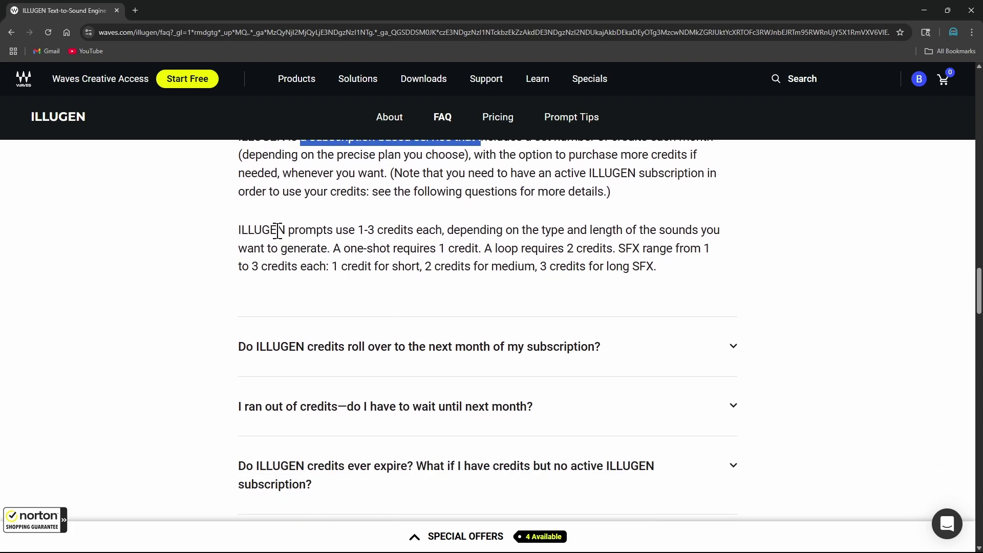
left_click_drag(277, 231, 675, 233)
left_click(853, 256)
scroll(853, 257, "down", 1)
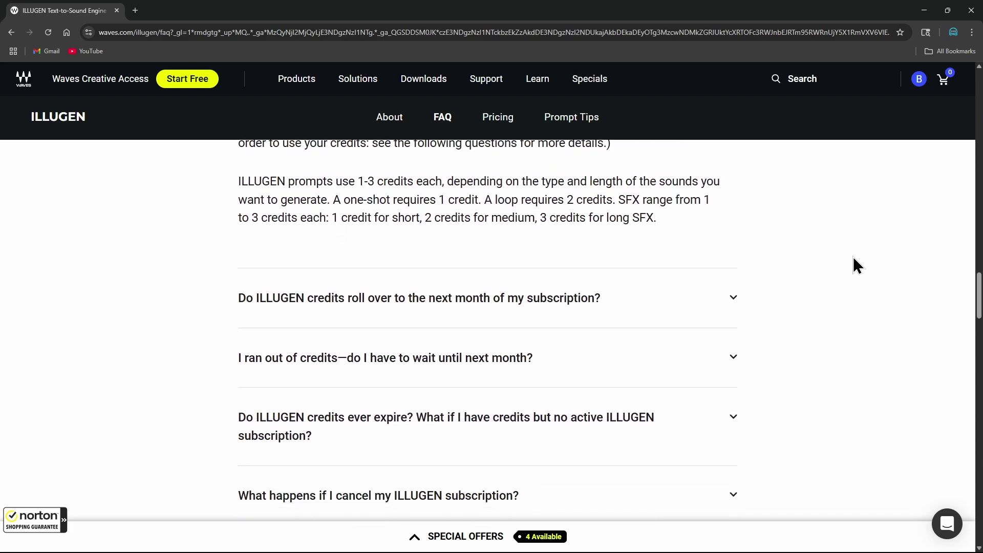
Expand "Do ILLUGEN credits roll over to the next month of my subscription?" and look through the remaining subscription and credit questions
scroll(852, 257, "down", 1)
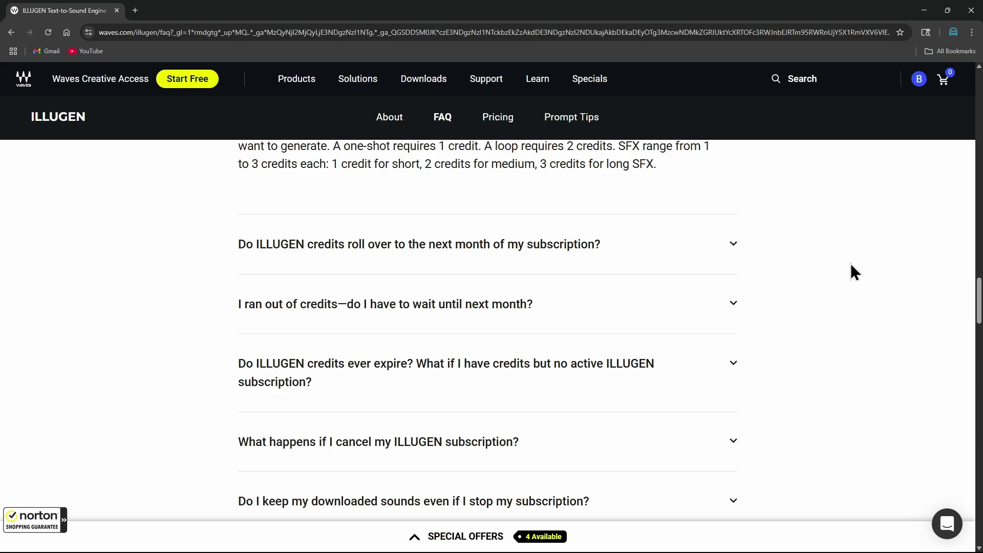
scroll(850, 270, "down", 1)
left_click(432, 208)
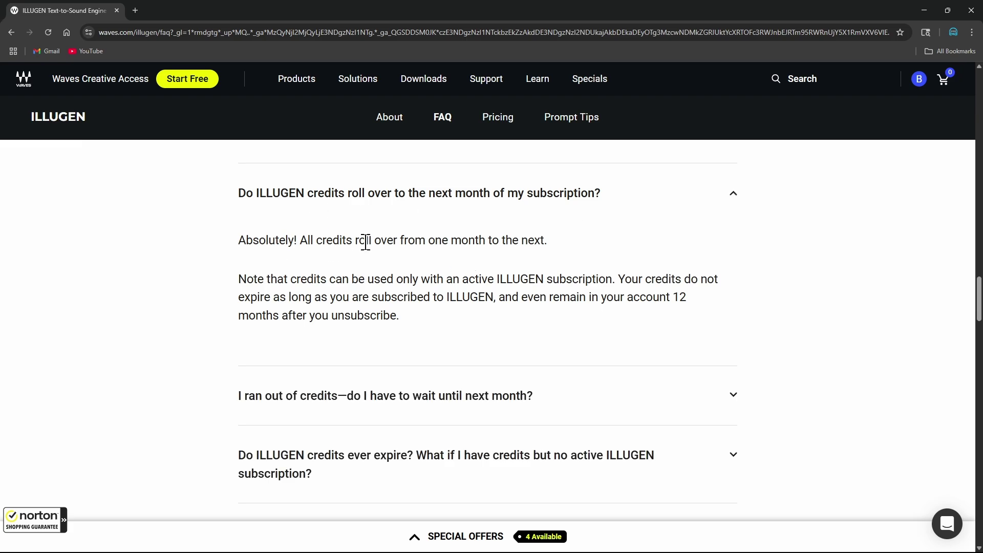
scroll(770, 284, "down", 2)
scroll(857, 312, "down", 3)
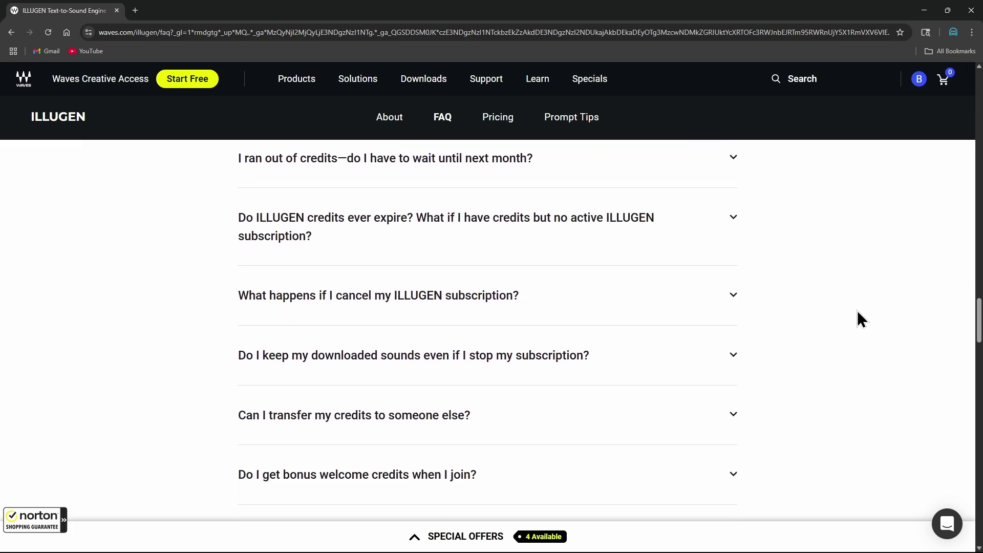
scroll(783, 278, "up", 1)
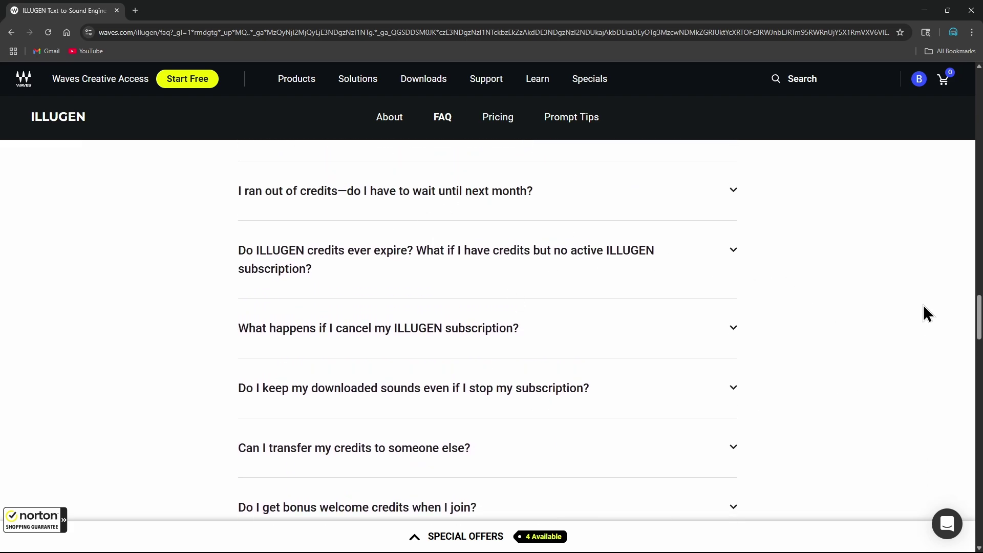
scroll(895, 307, "down", 2)
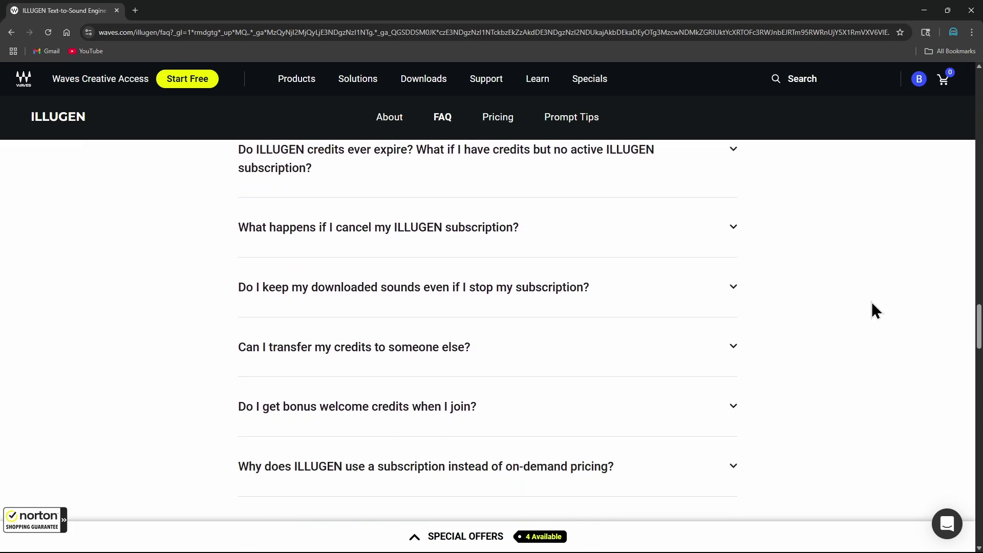
Expand the FAQ questions about keeping downloaded sounds after the subscription stops and about Illugen being separate from Waves Creative Access
left_click(730, 286)
scroll(883, 294, "down", 2)
scroll(887, 309, "down", 3)
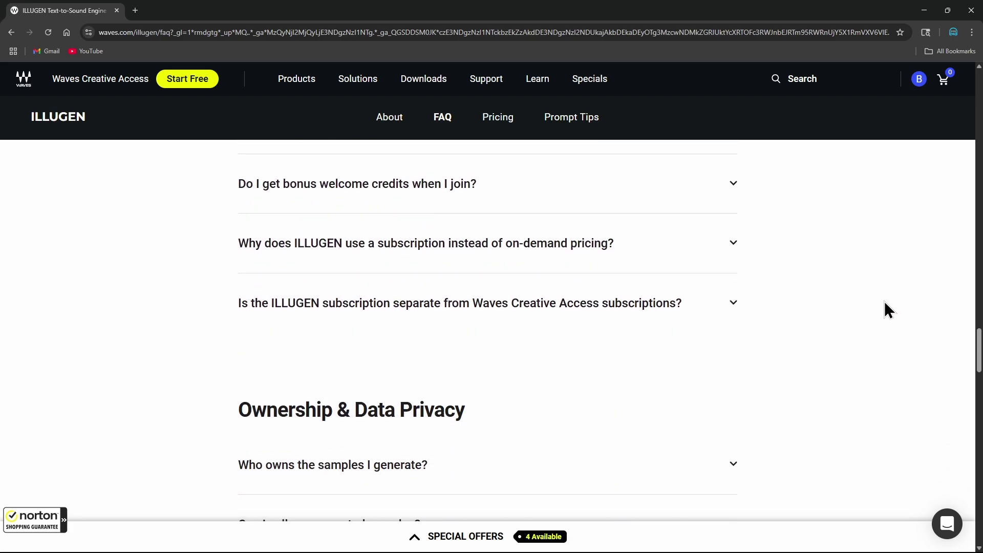
left_click(731, 315)
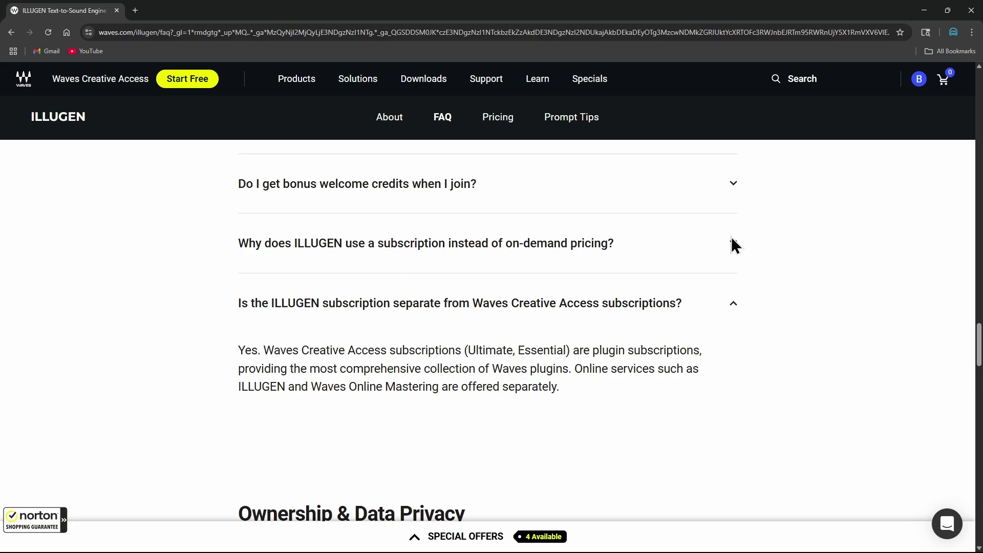
Expand "Who owns the samples I generate?" under Ownership & Data Privacy and read the usage and resale rights
scroll(838, 289, "down", 6)
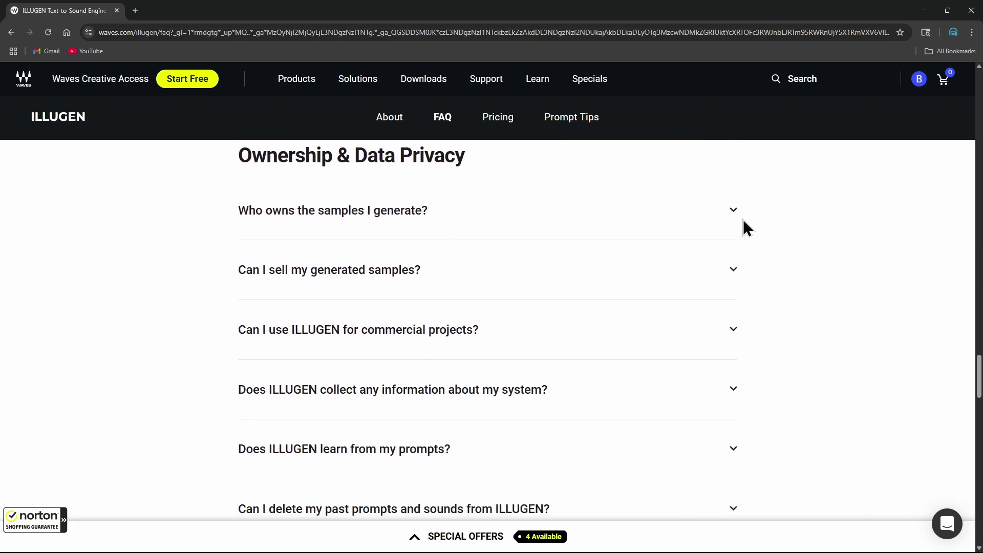
left_click(737, 215)
left_click_drag(251, 262, 659, 261)
left_click_drag(275, 315, 389, 314)
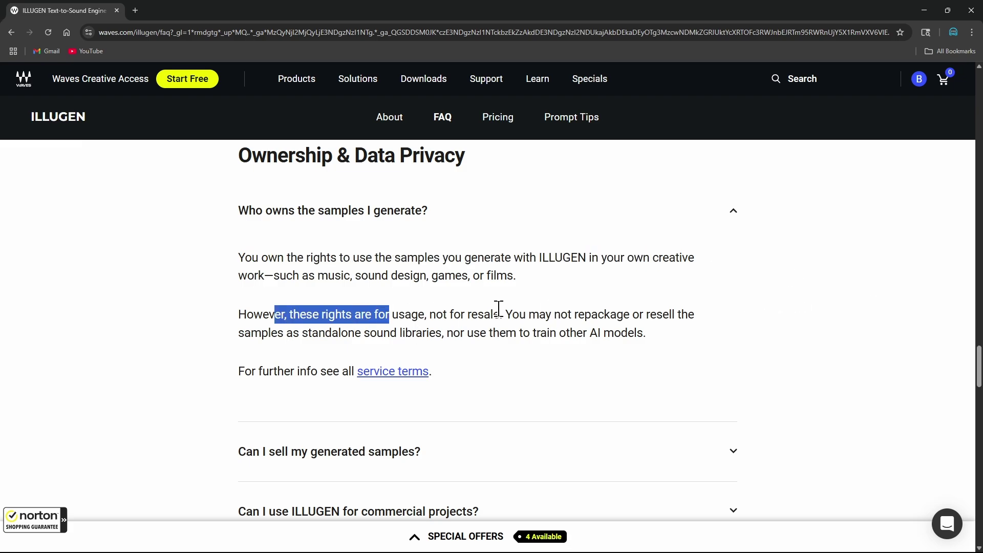
left_click(421, 309)
left_click_drag(313, 315, 429, 333)
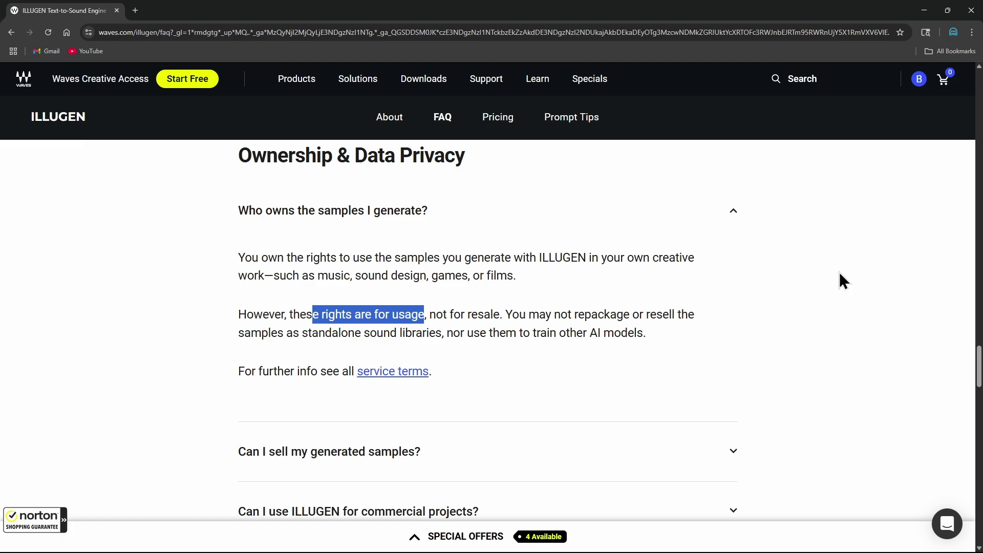
Expand the FAQ question "Can I sell my generated samples?" and read the answer on selling them as standalone products
scroll(840, 273, "down", 4)
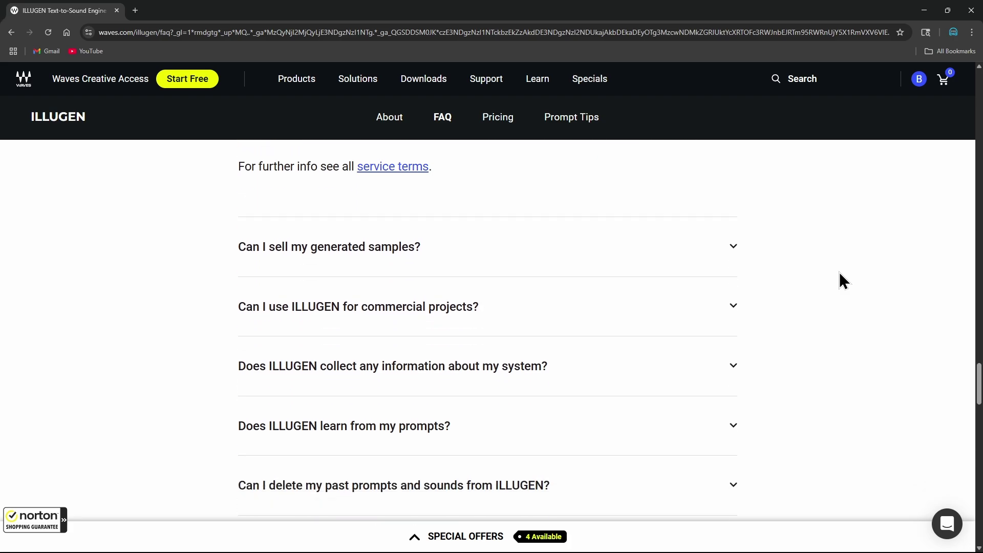
left_click(733, 248)
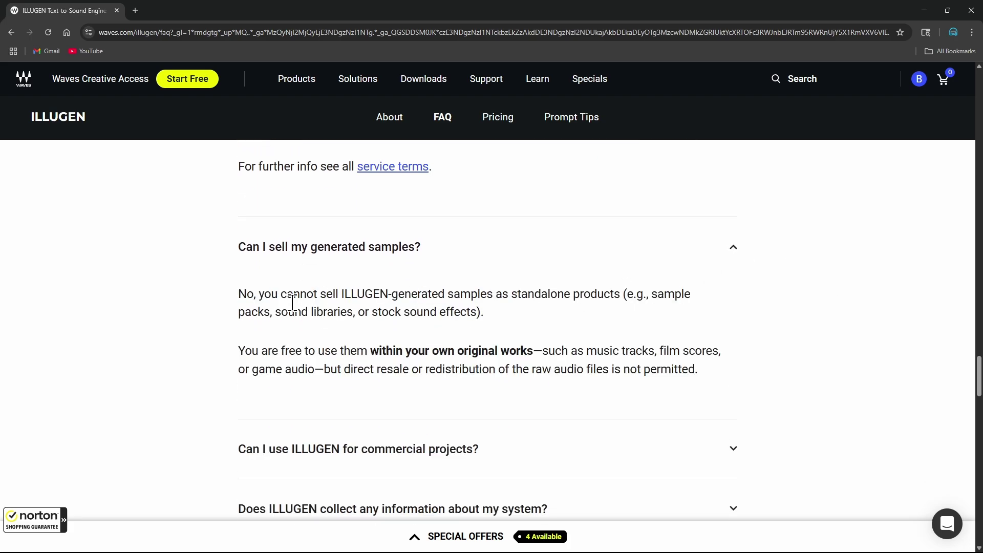
left_click_drag(253, 295, 401, 309)
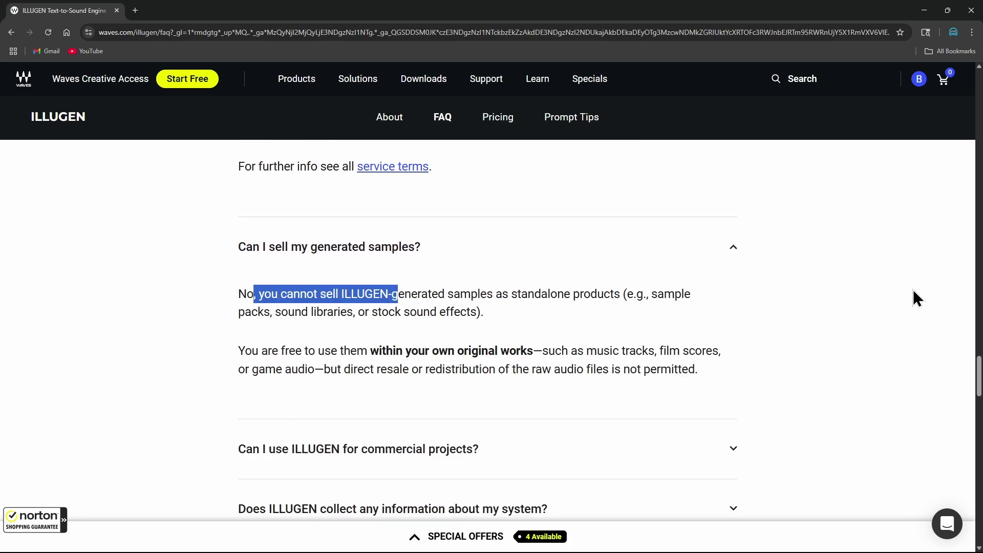
scroll(600, 296, "down", 1)
double_click(354, 299)
left_click_drag(344, 299, 238, 299)
left_click(827, 271)
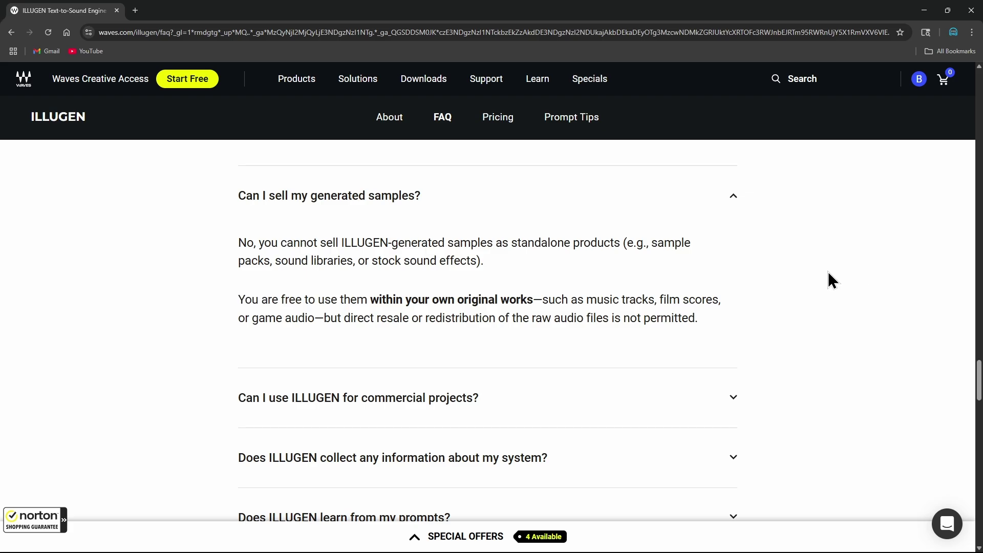
Expand the FAQ question "Can I use ILLUGEN for commercial projects?" and read its answer
scroll(828, 271, "down", 1)
scroll(827, 272, "down", 2)
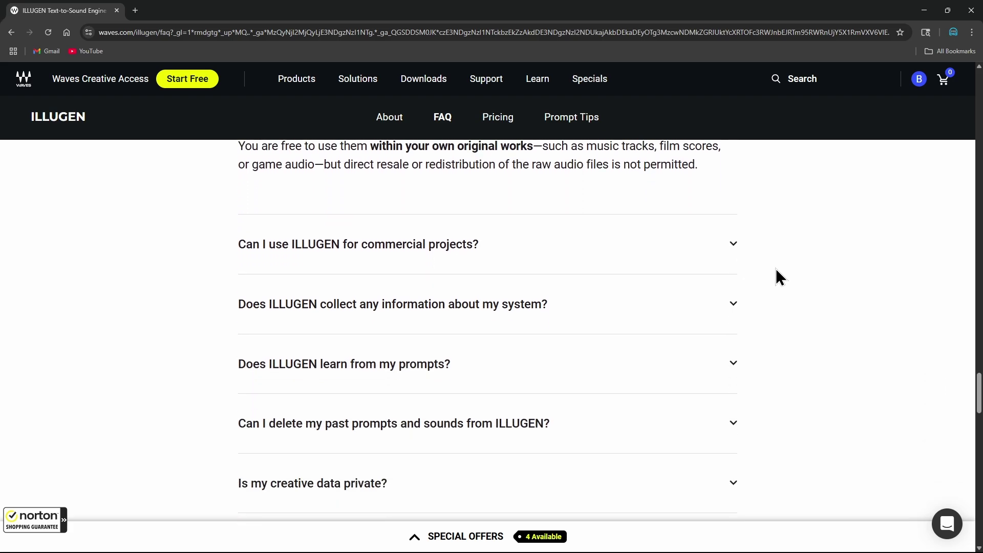
left_click(729, 242)
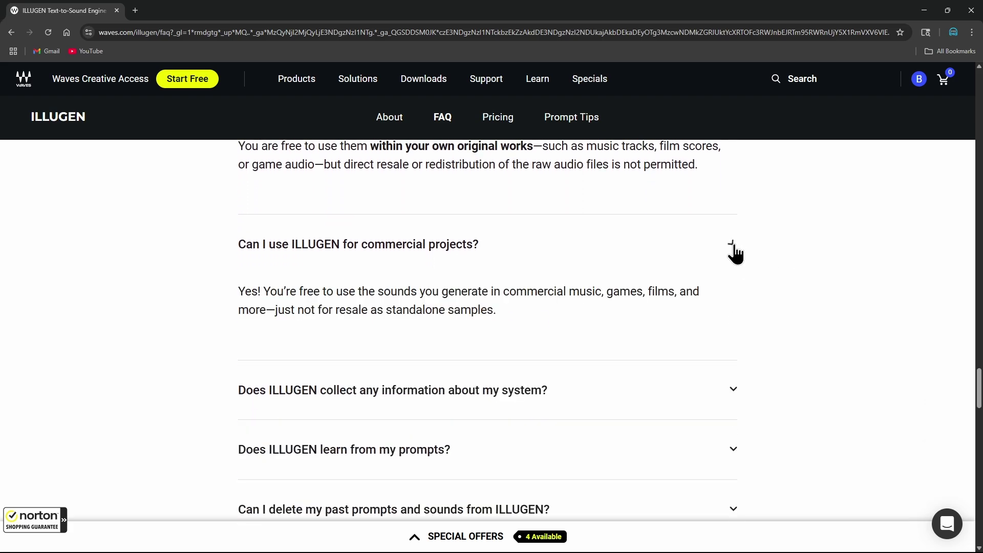
scroll(870, 285, "down", 1)
Expand "What data was ILLUGEN's AI trained on?" and highlight the passage about the model's training material
scroll(871, 285, "down", 8)
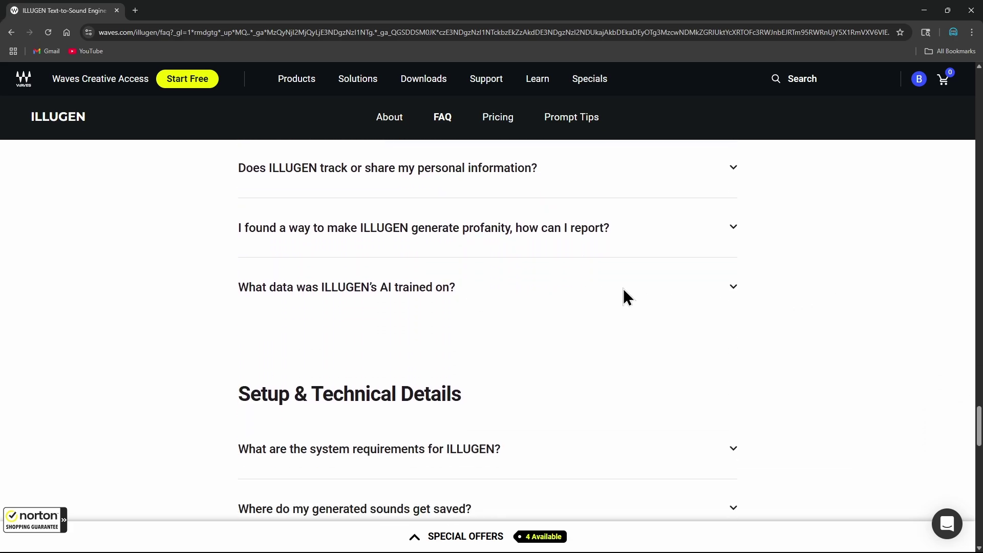
left_click(735, 289)
scroll(263, 361, "down", 1)
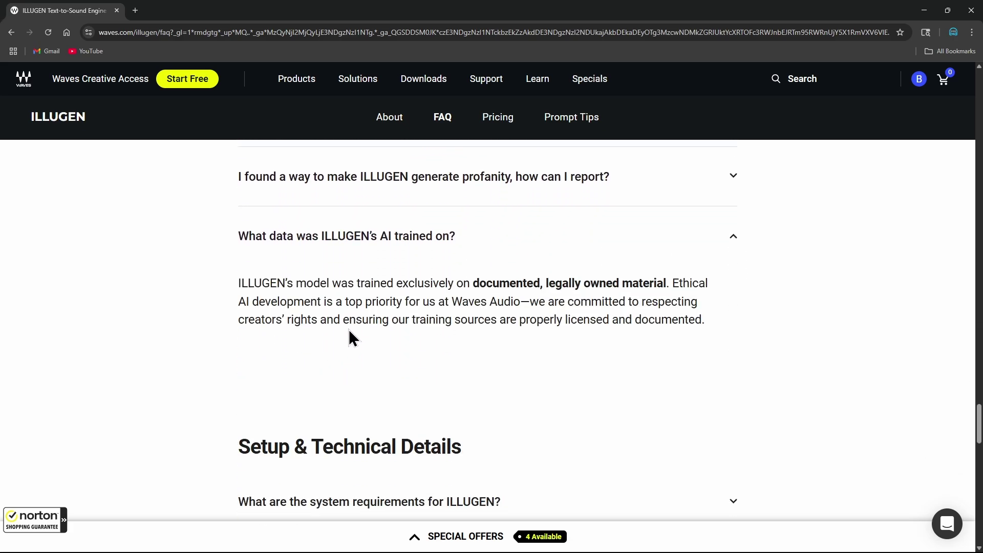
left_click_drag(341, 283, 443, 283)
left_click_drag(372, 283, 738, 297)
left_click(585, 282)
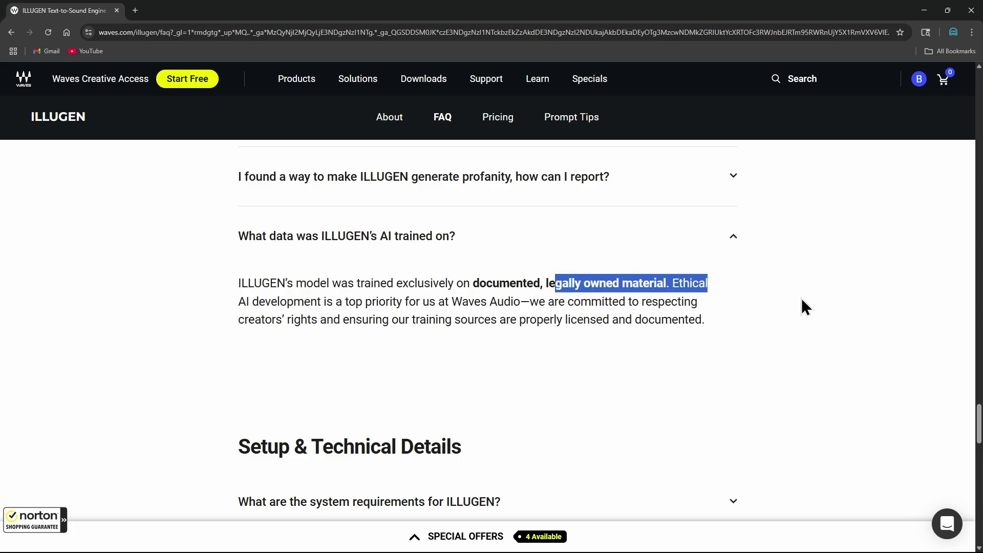
Expand "Can I use ILLUGEN offline?" under Setup & Technical Details and highlight the parts about the internet connection and servers
scroll(805, 306, "down", 10)
left_click(731, 307)
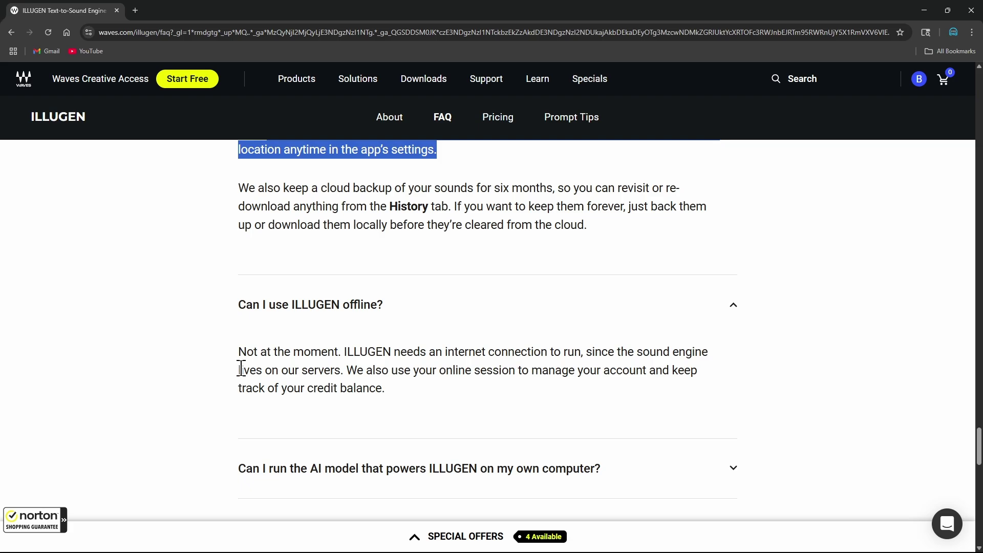
left_click_drag(242, 352, 492, 357)
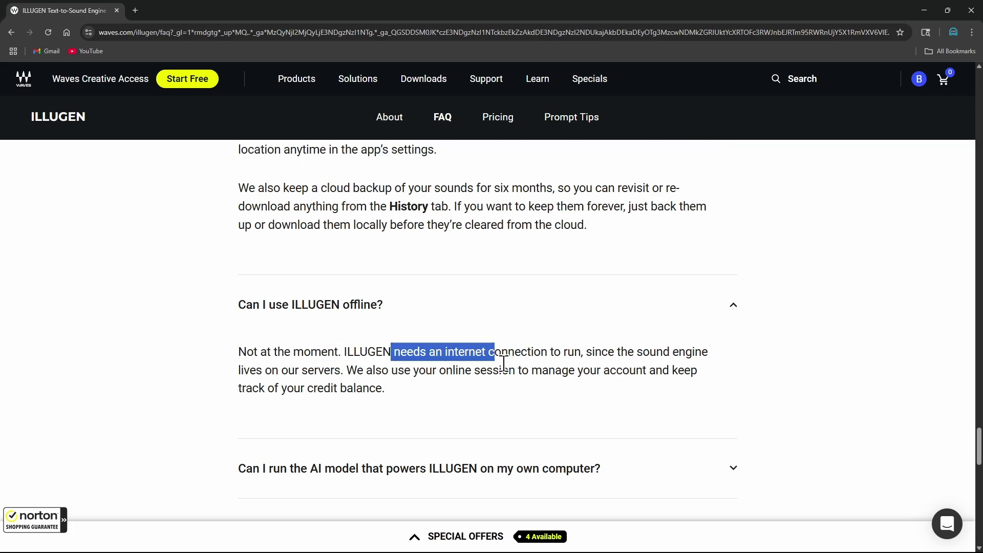
left_click_drag(596, 353, 708, 353)
left_click_drag(246, 375, 343, 373)
Expand "Can I run the AI model that powers ILLUGEN on my own computer?" and highlight the explanation in its answer
scroll(745, 346, "down", 2)
left_click(717, 368)
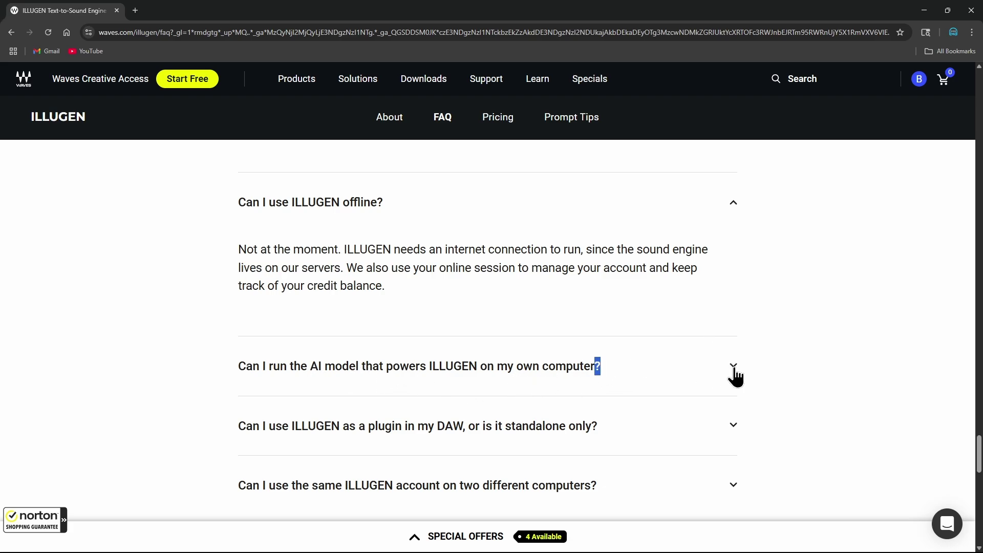
left_click(734, 371)
scroll(891, 276, "down", 2)
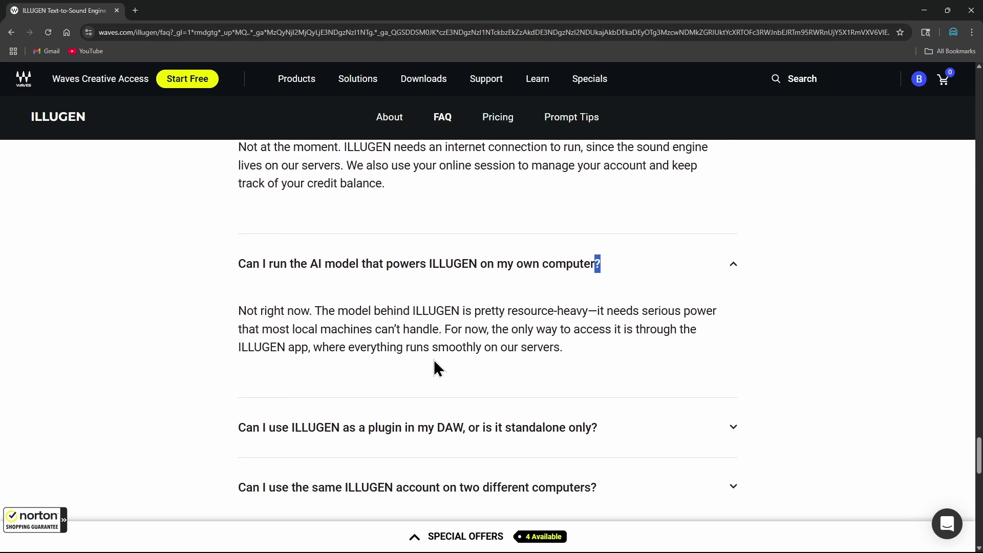
left_click_drag(315, 312, 597, 342)
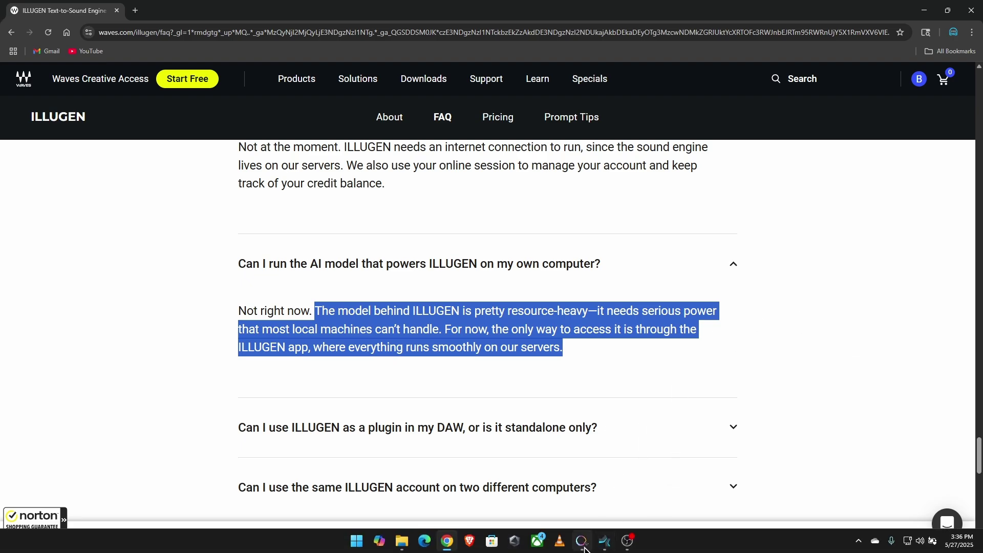
Bring up the Illugen app window, minimize it again, and reread the FAQ answer about running the model locally
left_click(585, 547)
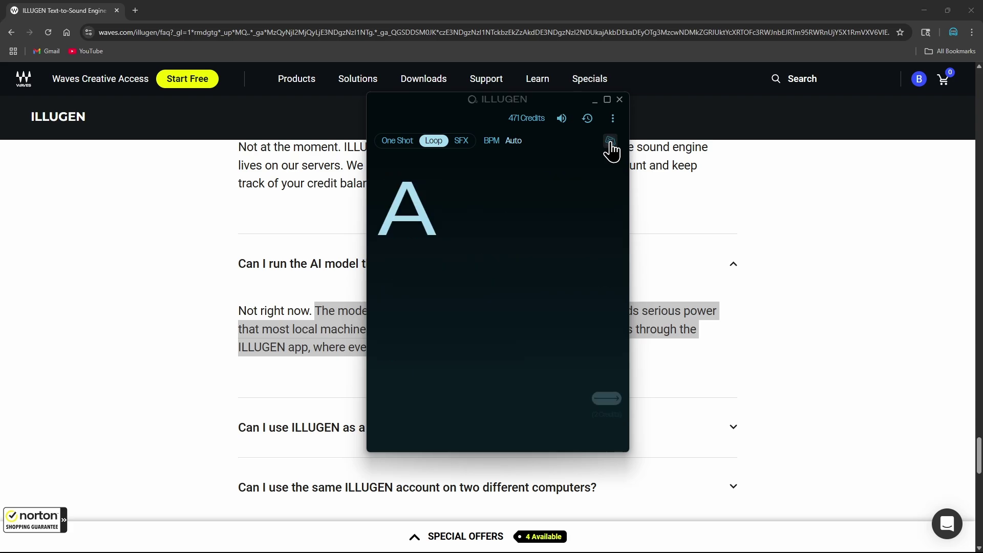
left_click(595, 100)
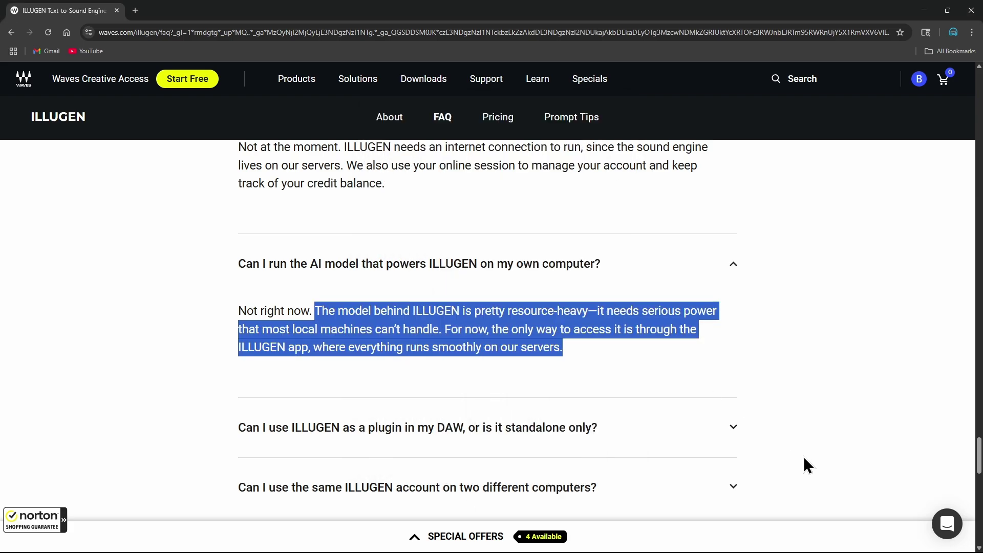
left_click(818, 306)
left_click_drag(253, 311, 336, 311)
scroll(767, 321, "down", 3)
scroll(771, 320, "up", 2)
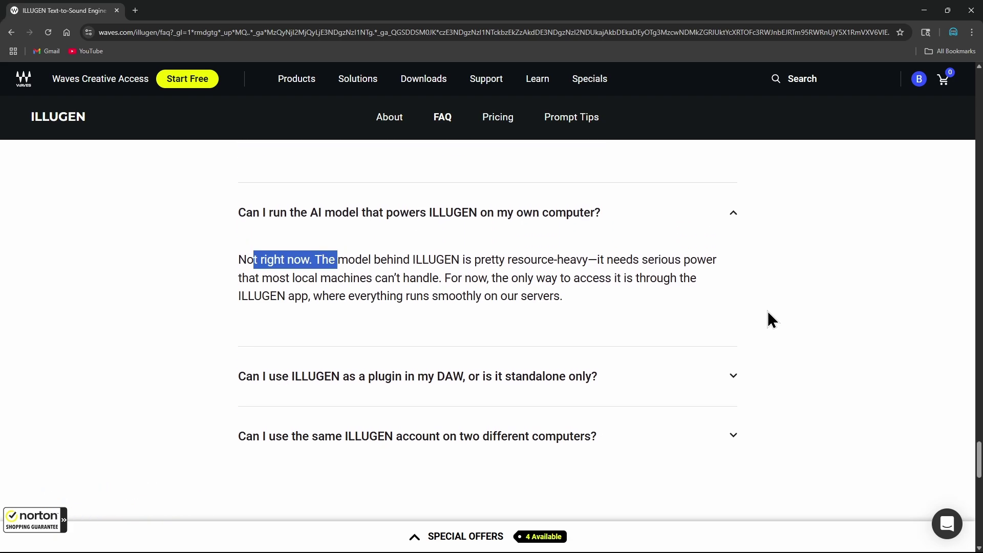
Expand "Can I use the same ILLUGEN account on two different computers?" and look over the rest of the FAQ page
scroll(772, 320, "down", 3)
left_click(732, 283)
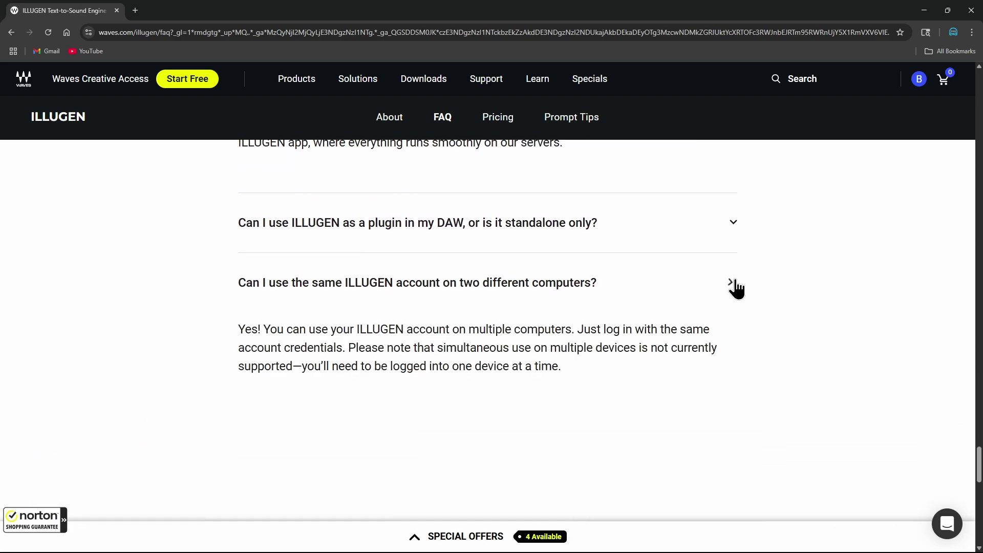
scroll(813, 300, "down", 2)
scroll(812, 300, "up", 4)
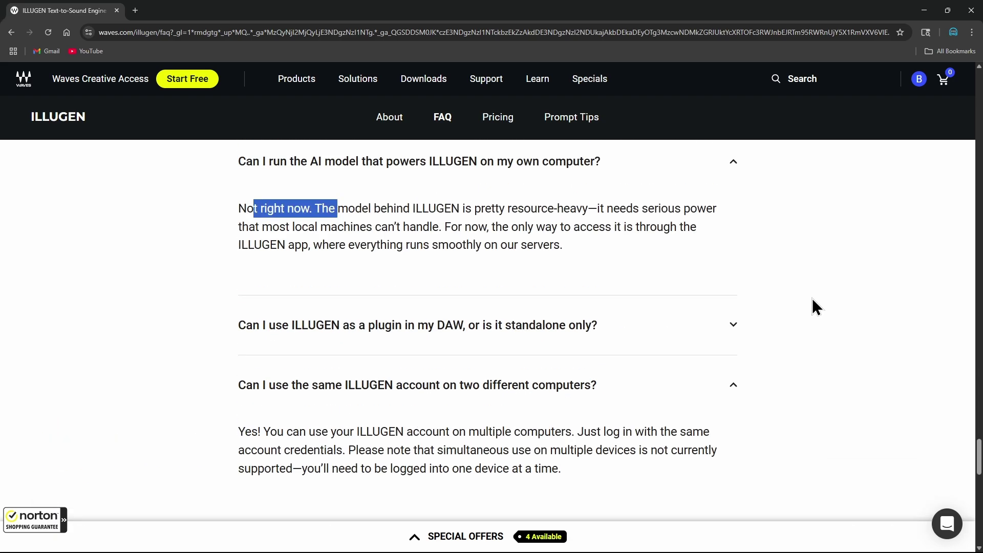
scroll(812, 299, "up", 3)
scroll(813, 299, "down", 10)
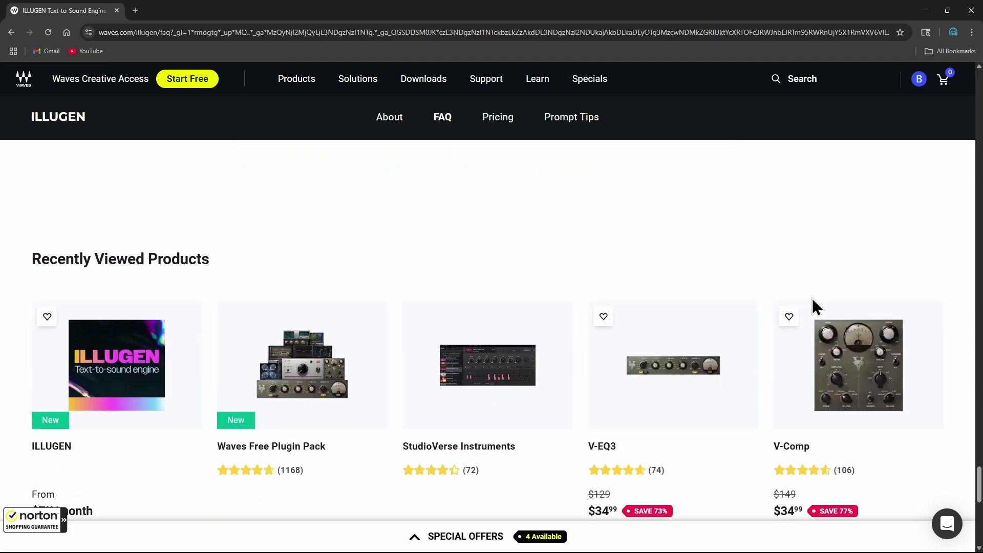
scroll(812, 299, "up", 5)
scroll(812, 299, "up", 20)
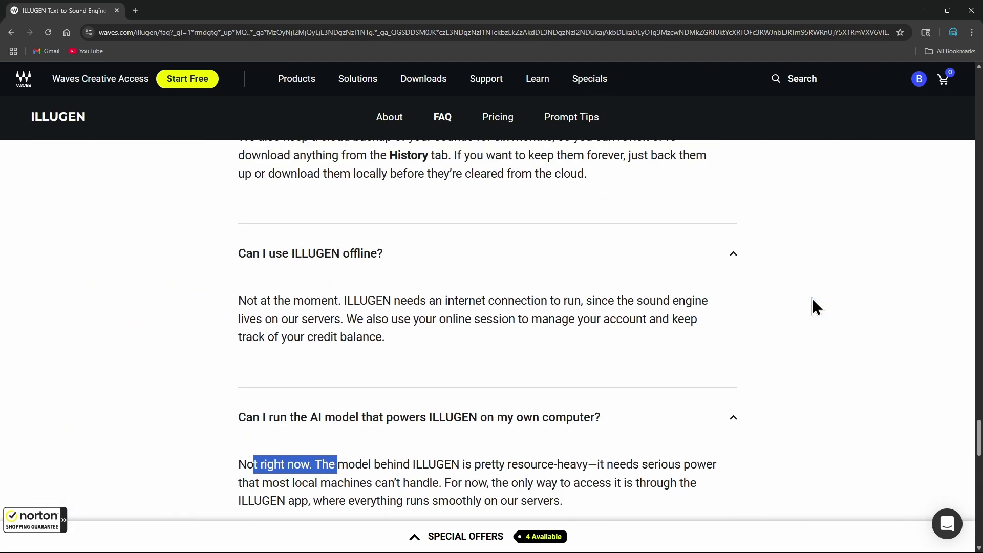
Open Illugen's Pricing page and highlight the Basic plan's monthly price
left_click(498, 118)
scroll(287, 279, "down", 3)
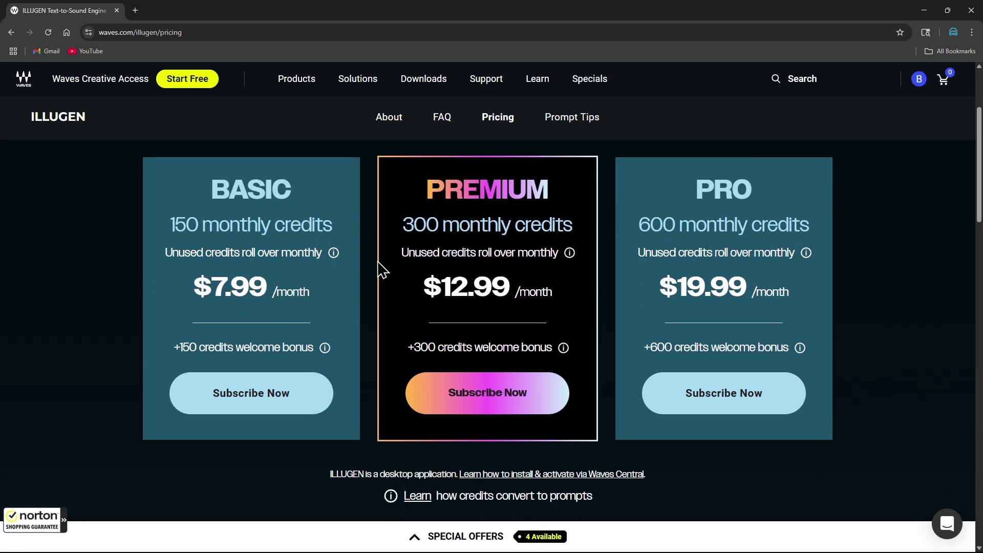
left_click_drag(207, 282, 351, 286)
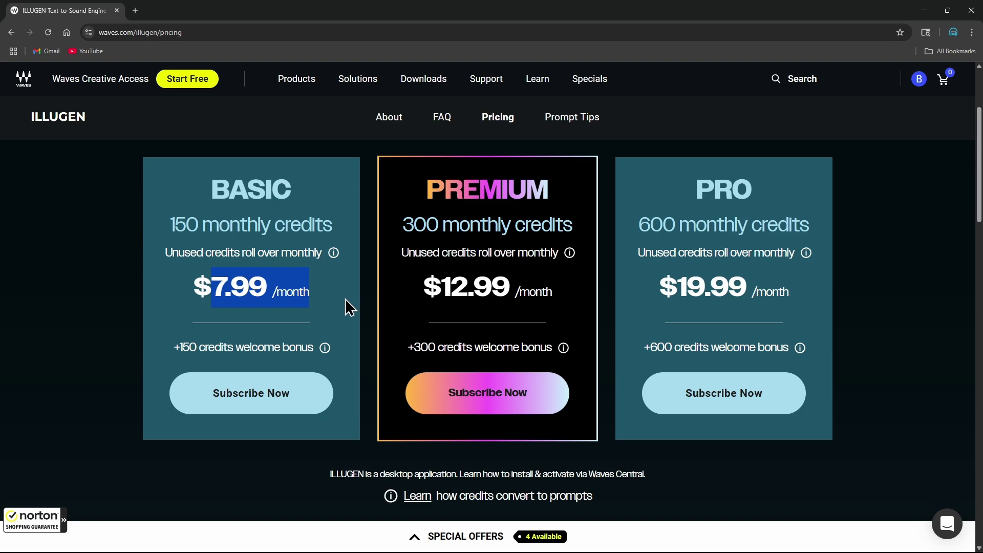
left_click(297, 316)
left_click_drag(194, 294, 325, 296)
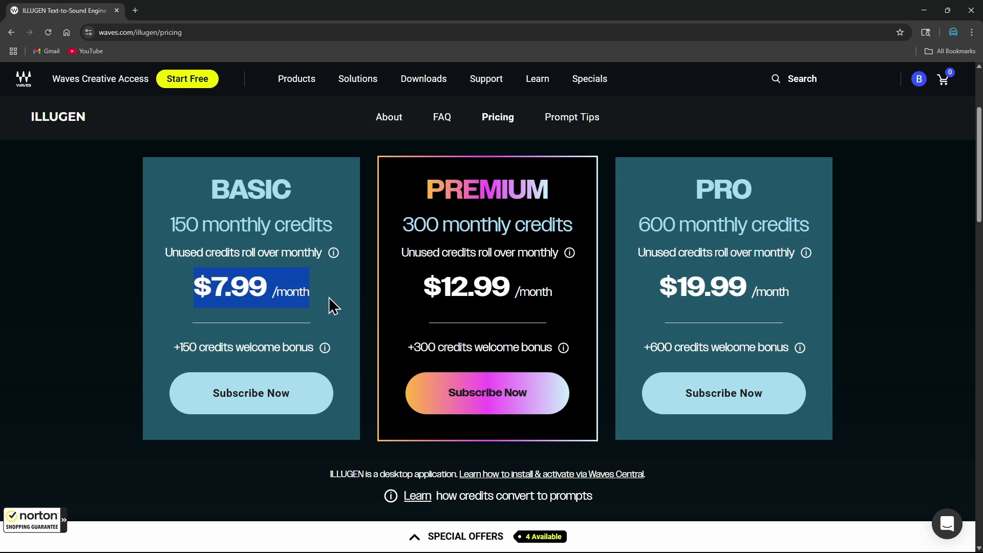
Highlight the Basic plan's monthly credits and the Premium plan's price, and look at the extra credit packages
left_click_drag(174, 225, 284, 221)
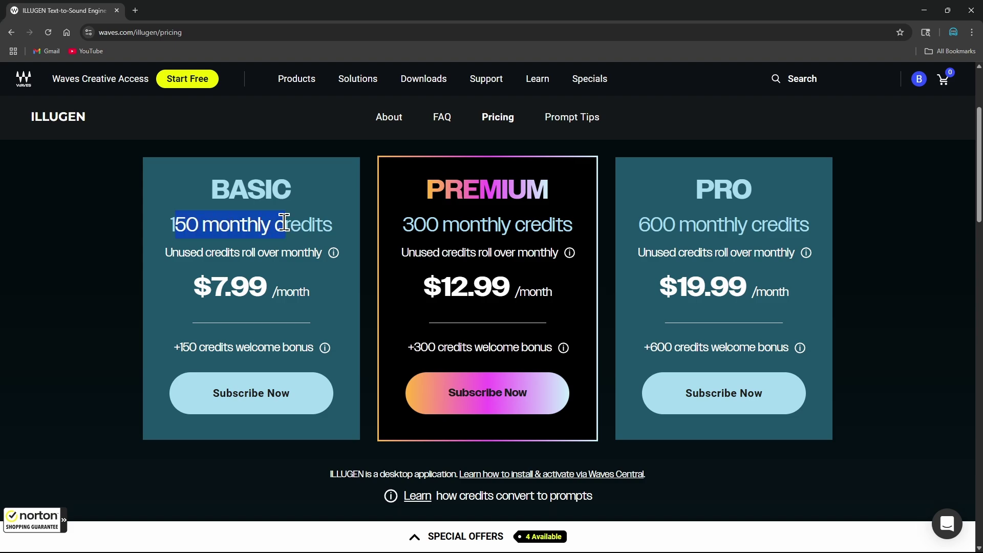
left_click(170, 225)
left_click_drag(170, 226, 323, 221)
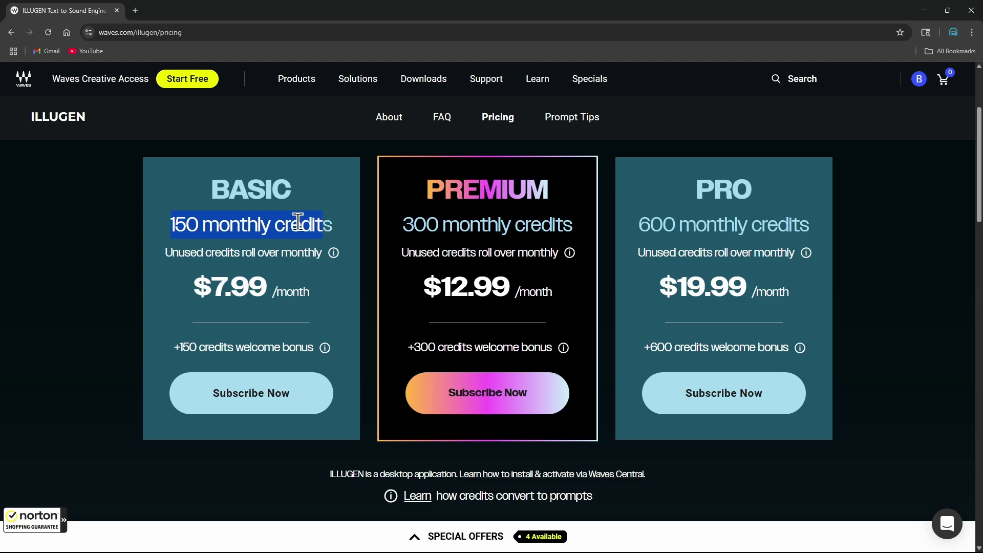
left_click(223, 227)
left_click_drag(173, 229, 289, 225)
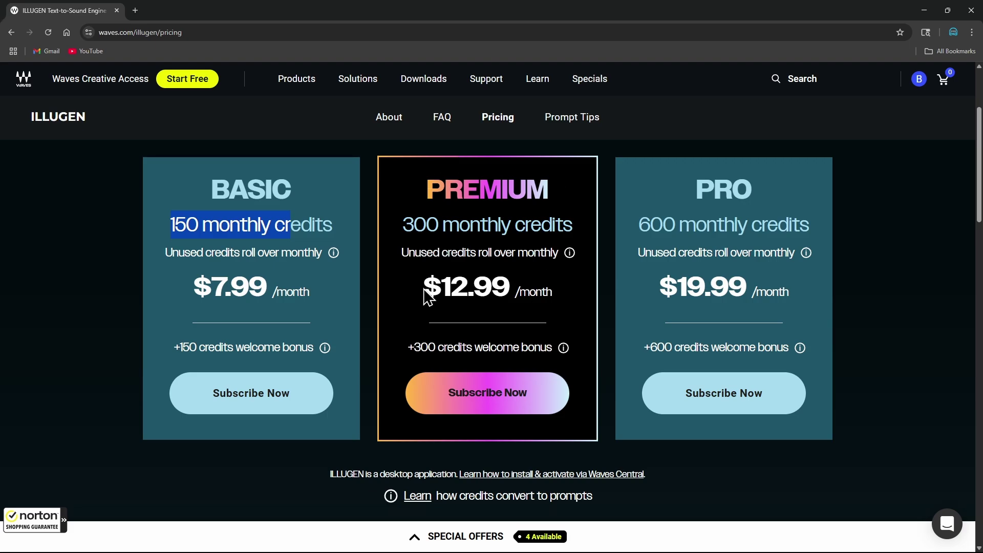
left_click_drag(424, 286, 571, 303)
scroll(566, 301, "down", 4)
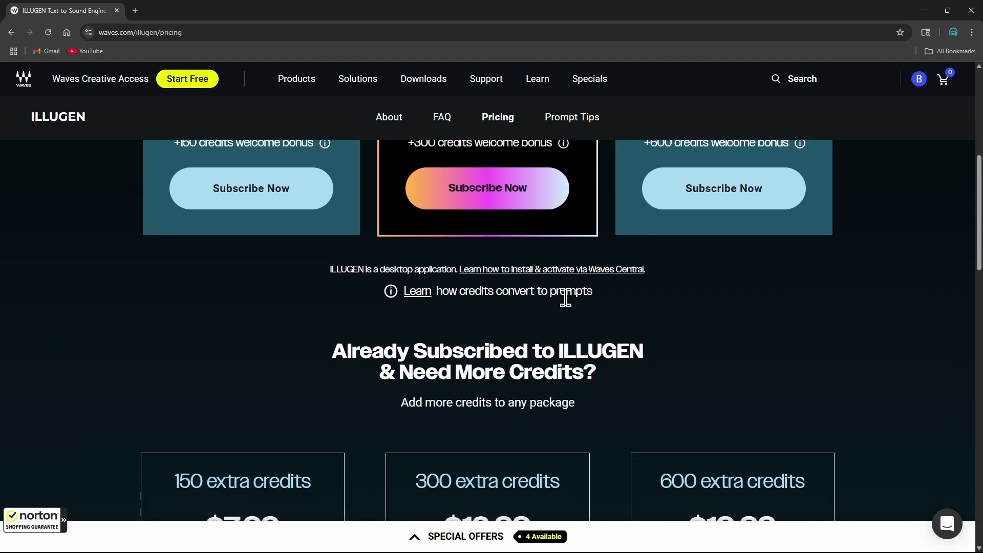
Switch to Studio One, bring up the Illugen window in front of it, and move the window over the arrangement
mouse_move(601, 550)
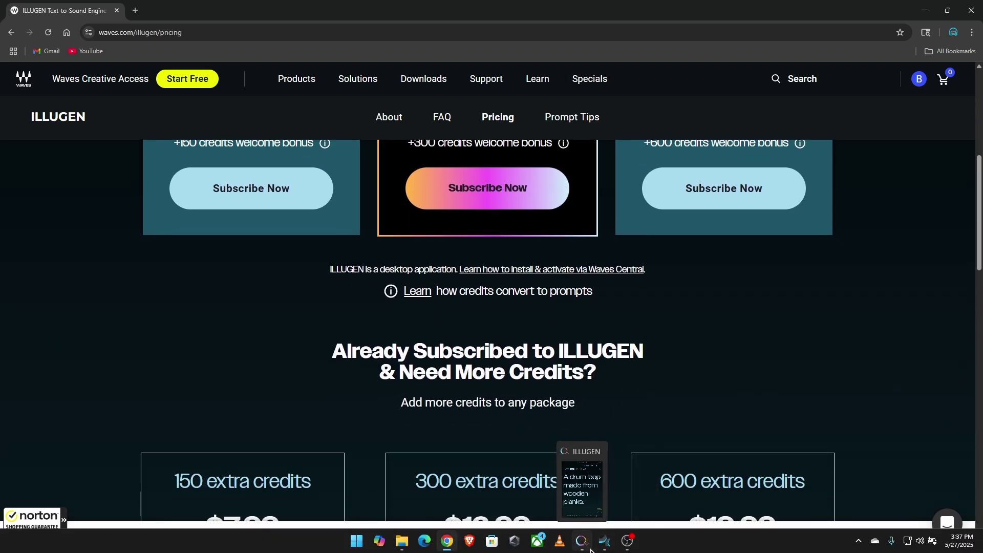
left_click(583, 543)
left_click(604, 545)
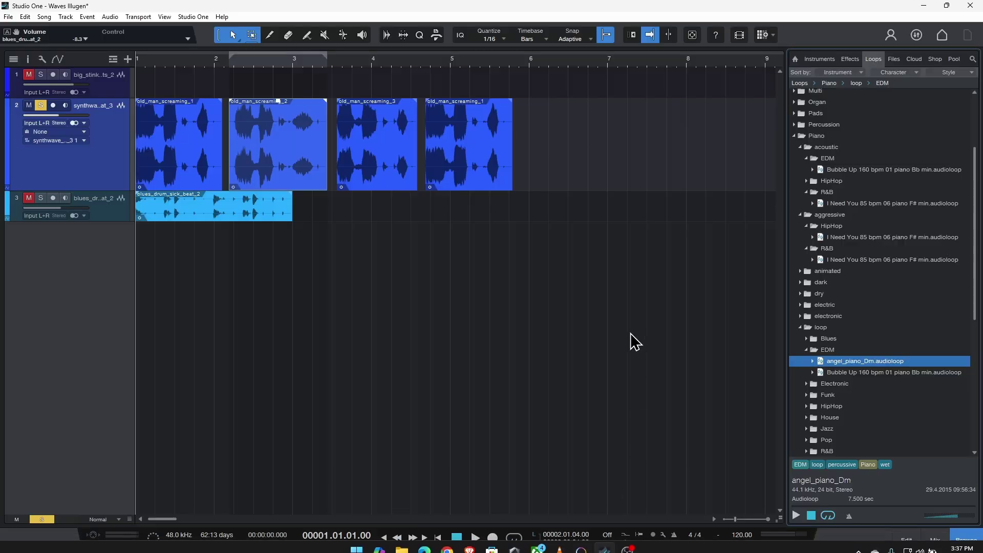
left_click(582, 543)
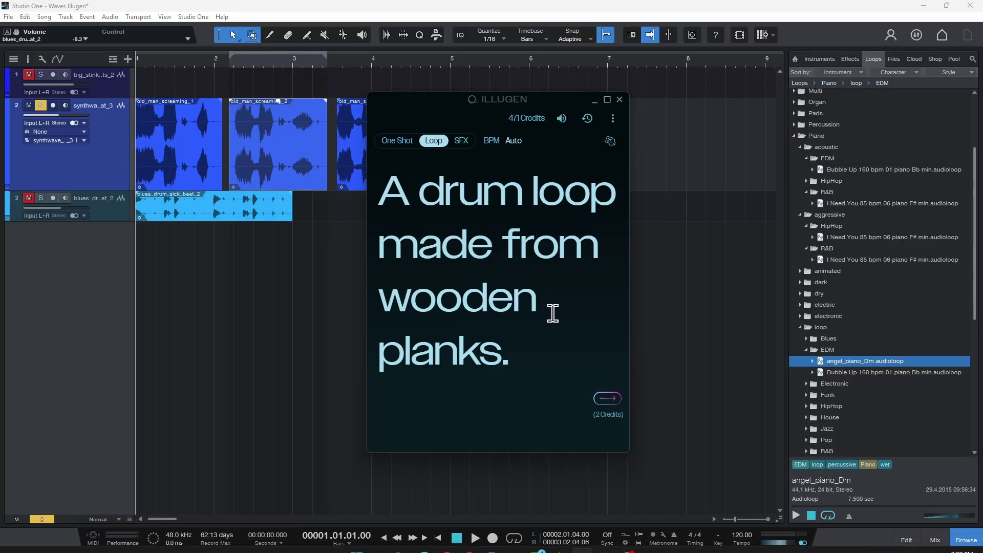
left_click_drag(436, 109, 495, 120)
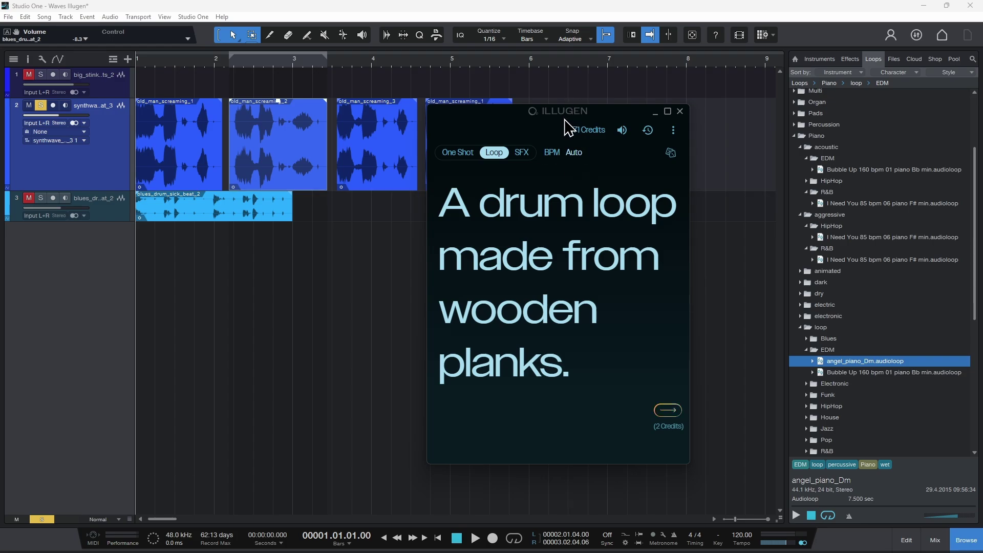
Look through the instrument folders in Studio One's loop library and move the Illugen window closer to them
scroll(874, 314, "down", 10)
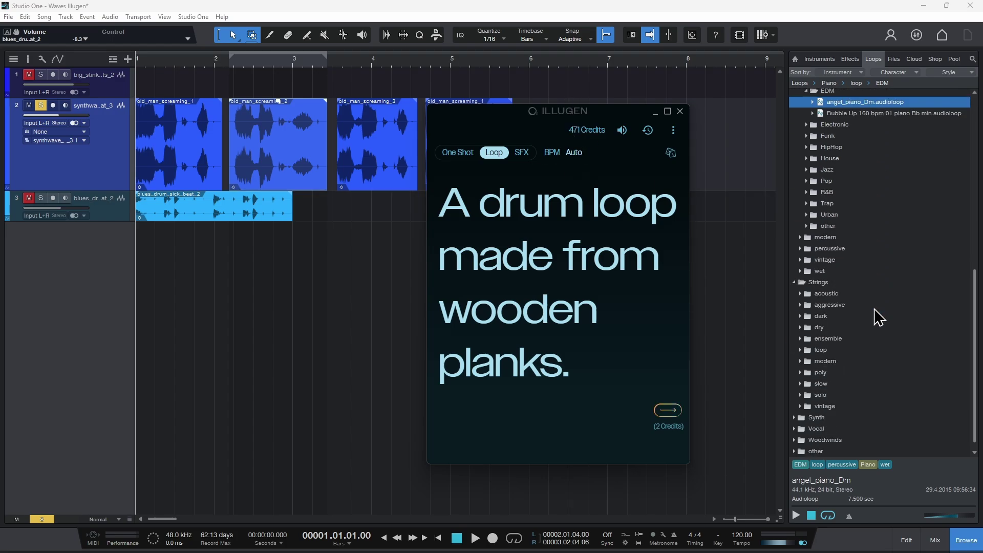
scroll(879, 317, "up", 6)
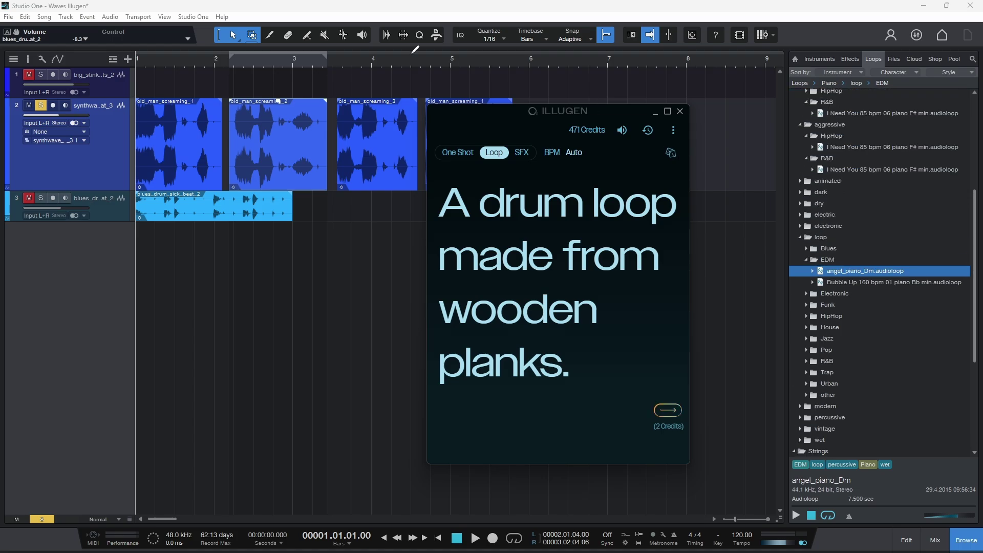
left_click_drag(493, 125, 522, 119)
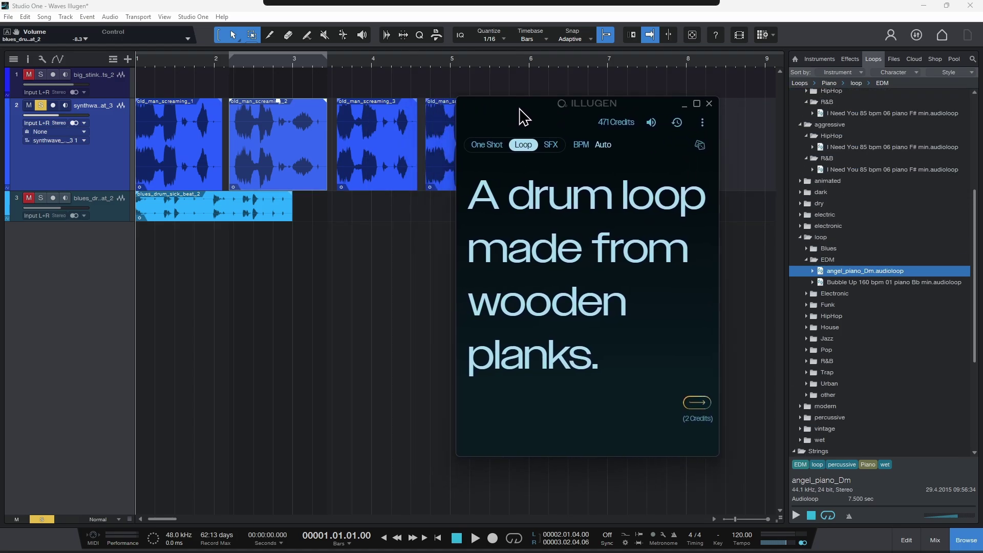
Switch to the browser and review the monthly plans and extra credit packages on Illugen's Pricing page
mouse_move(499, 538)
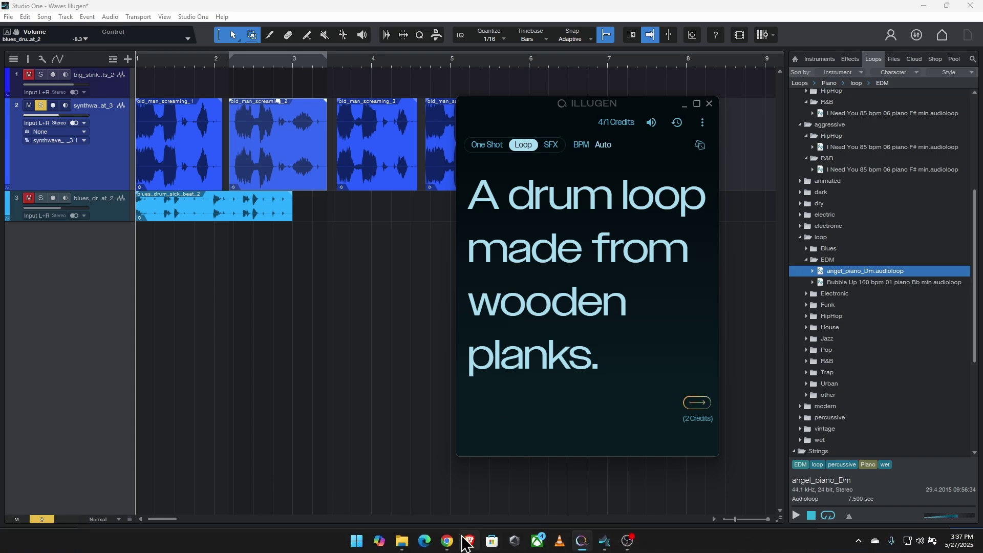
left_click(447, 544)
scroll(755, 343, "down", 5)
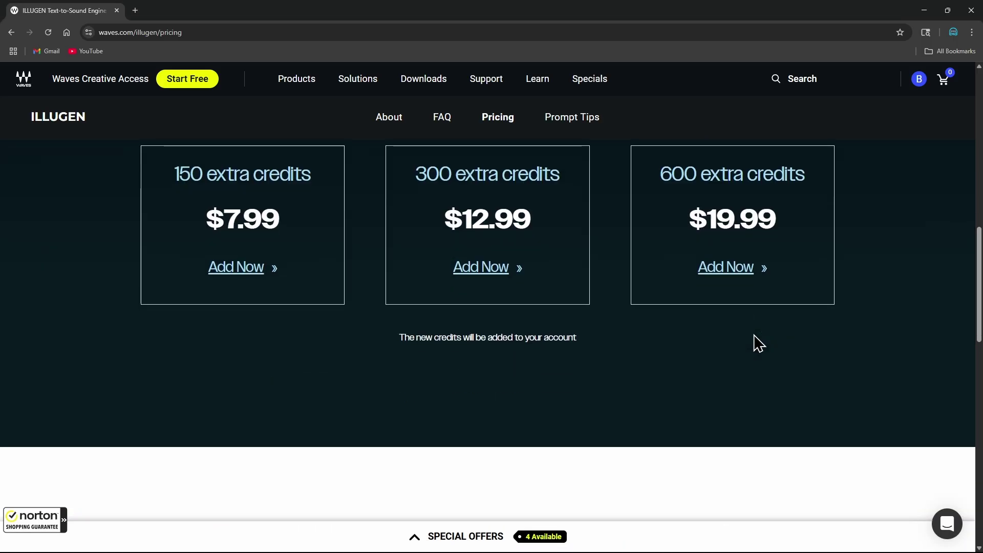
scroll(654, 274, "up", 10)
scroll(686, 324, "down", 10)
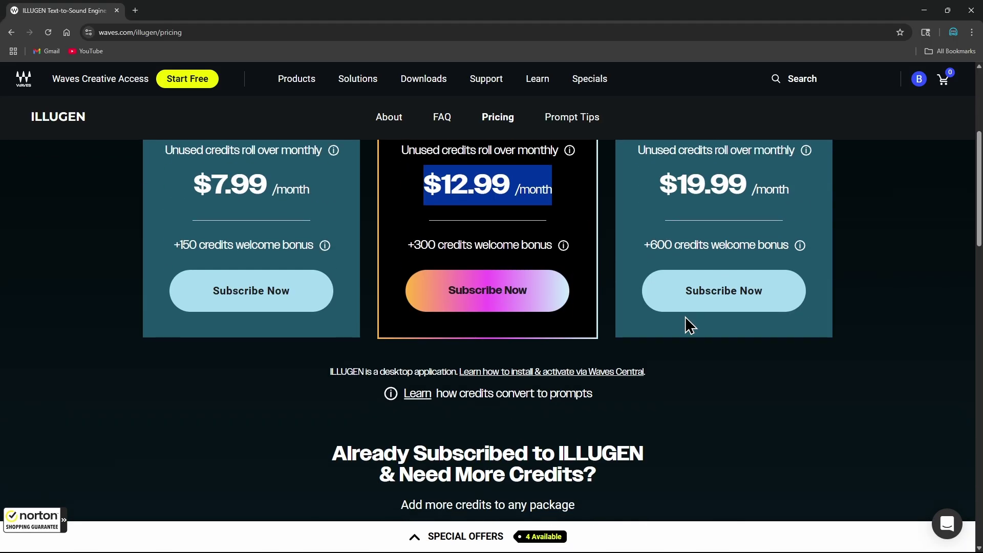
scroll(681, 310, "down", 8)
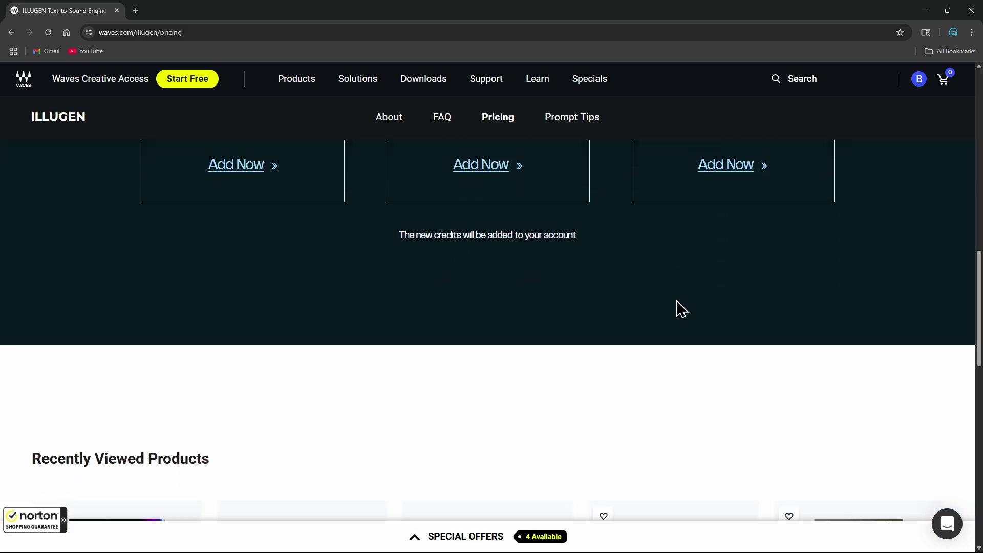
scroll(678, 309, "up", 15)
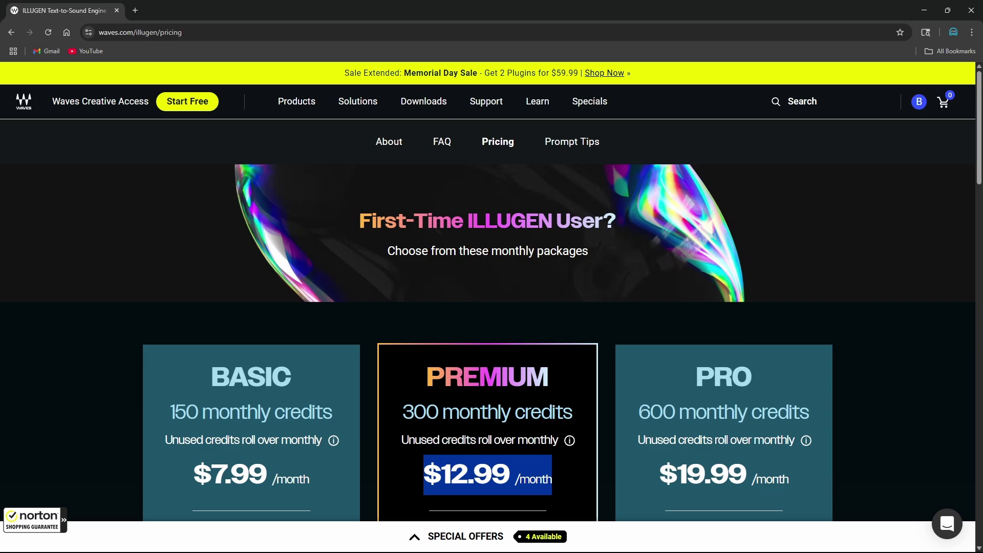
Return to Studio One, bring the Illugen window in front, and move it over the middle of the arrangement
left_click(607, 544)
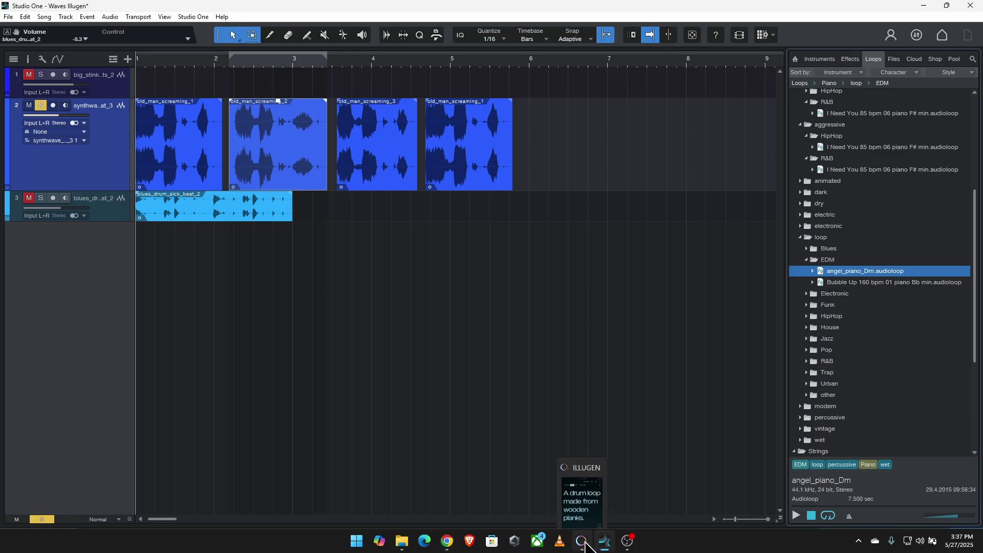
left_click(582, 540)
left_click_drag(532, 113, 487, 114)
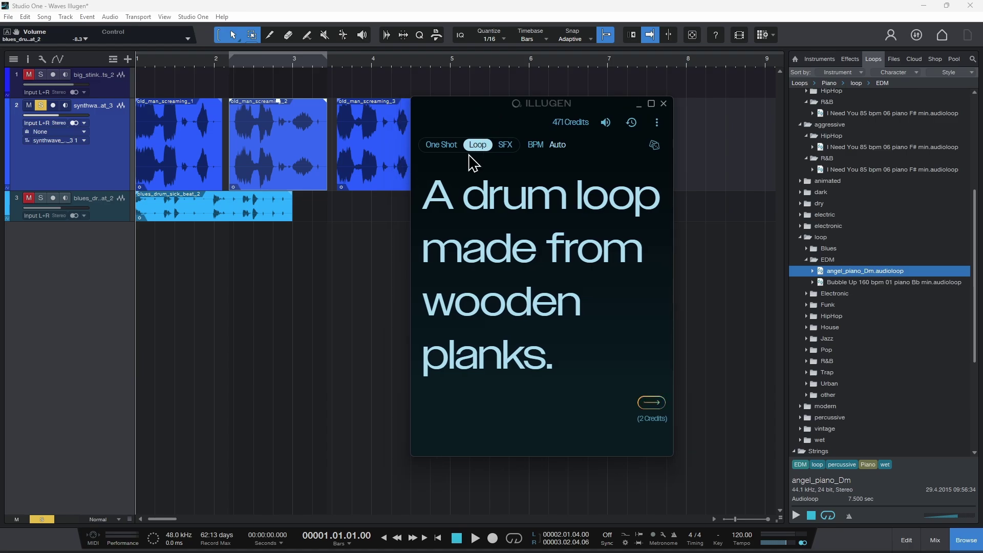
left_click_drag(484, 122, 407, 131)
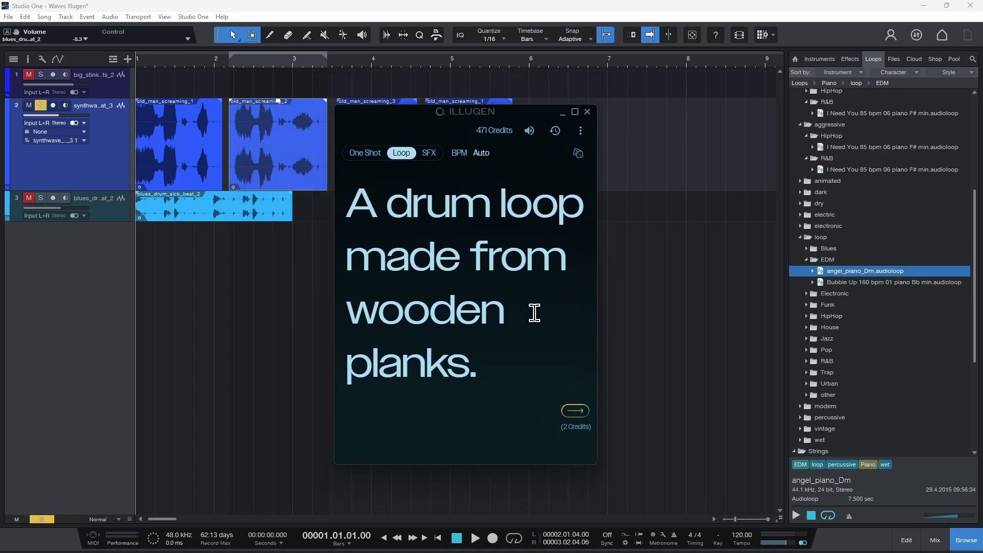
mouse_move(395, 114)
left_mouse_down()
mouse_move(438, 114)
mouse_move(448, 130)
mouse_move(409, 128)
left_mouse_up()
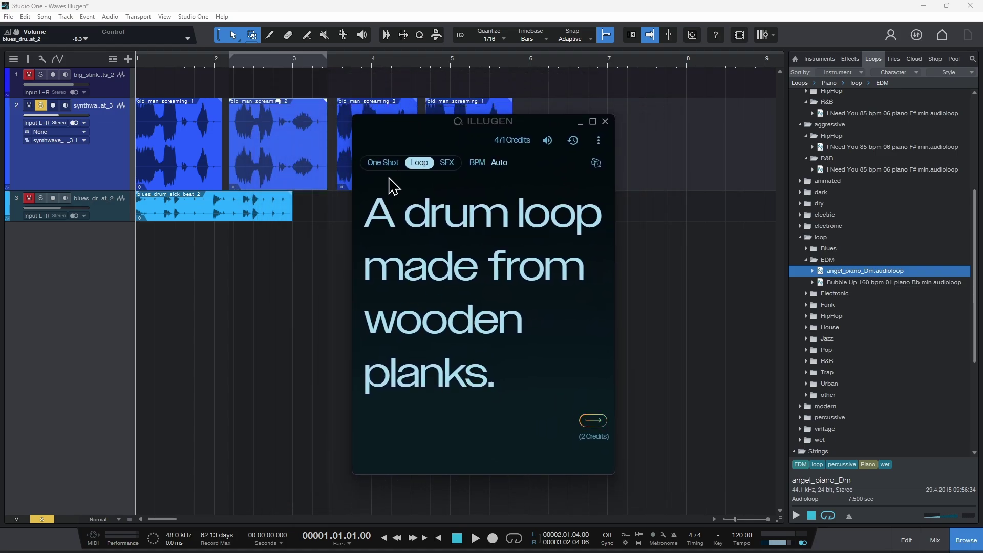
Go through Illugen's One Shot, Loop and SFX modes, ending on SFX, and move its window around the arrangement
left_click(384, 163)
left_click(418, 163)
left_click(446, 162)
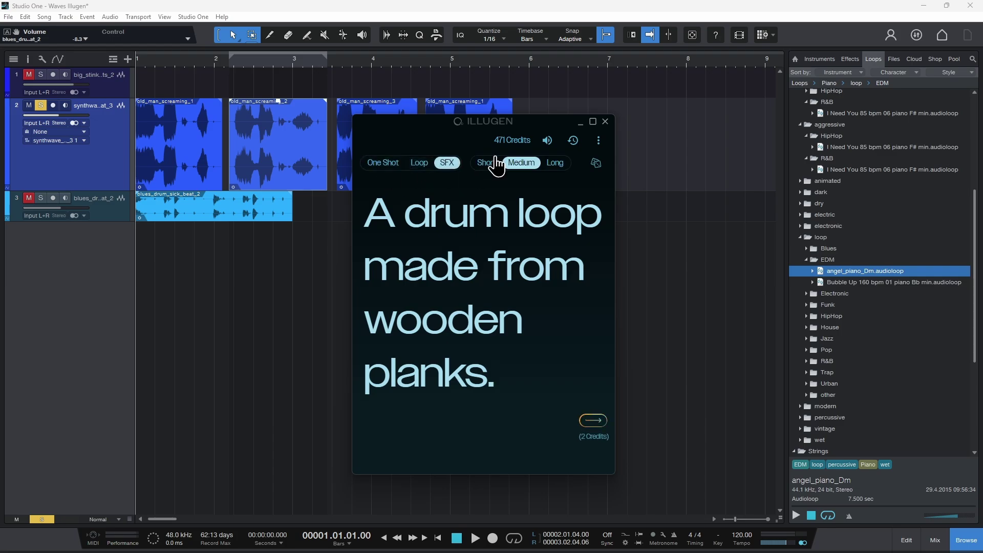
left_click_drag(429, 132, 226, 169)
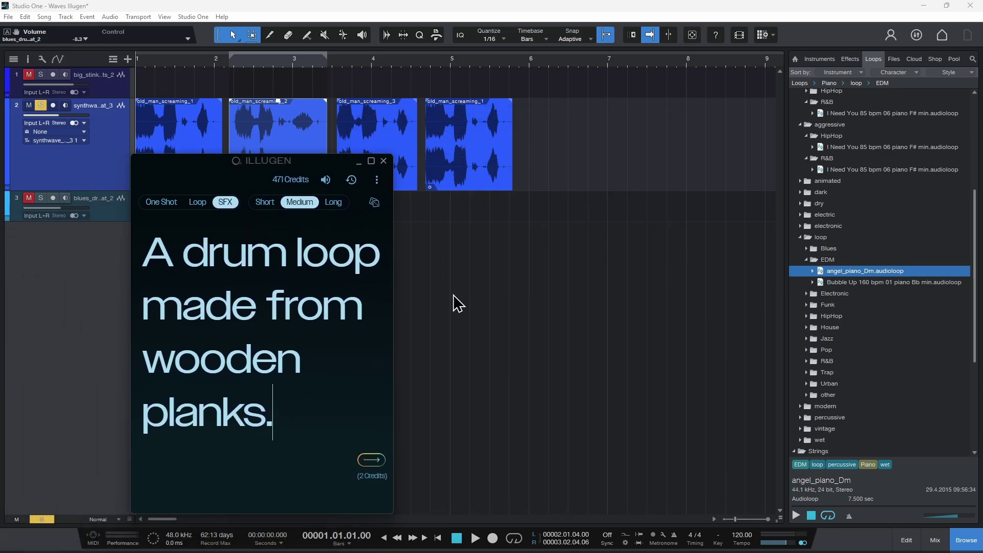
left_click_drag(392, 314, 247, 289)
left_click_drag(208, 169, 822, 48)
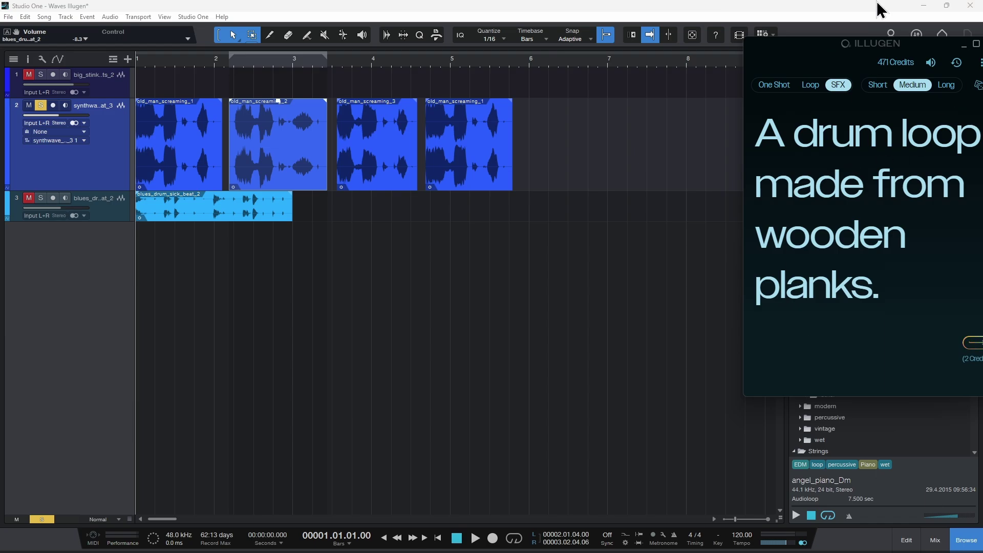
left_click_drag(800, 59, 319, 167)
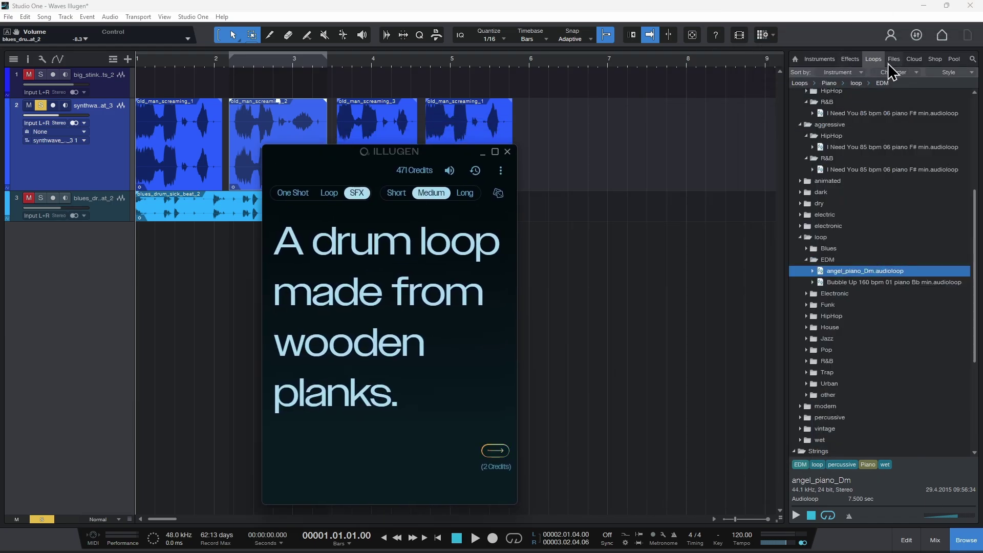
Bring Studio One's loop library forward, restore the Illugen window, and place it between the clips and the library
left_click(867, 60)
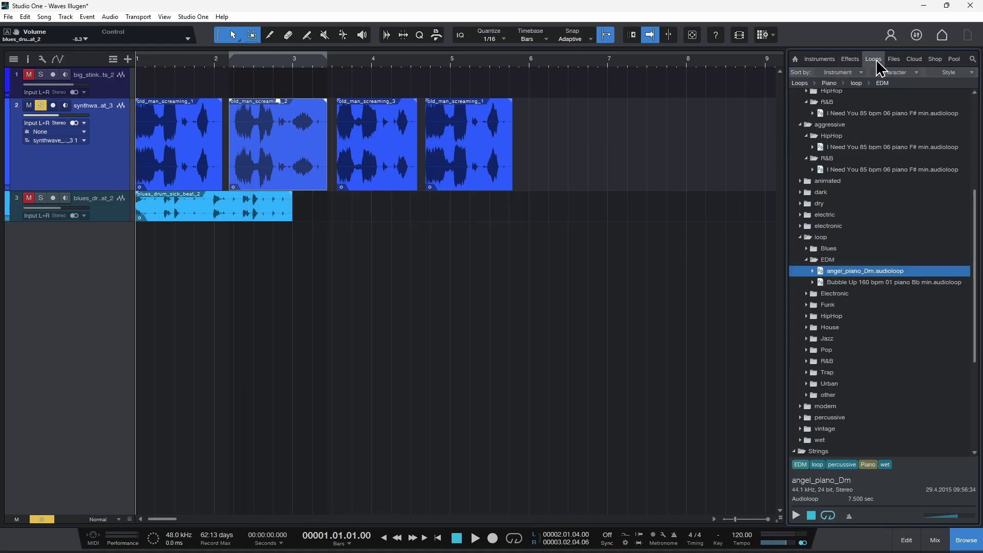
mouse_move(636, 541)
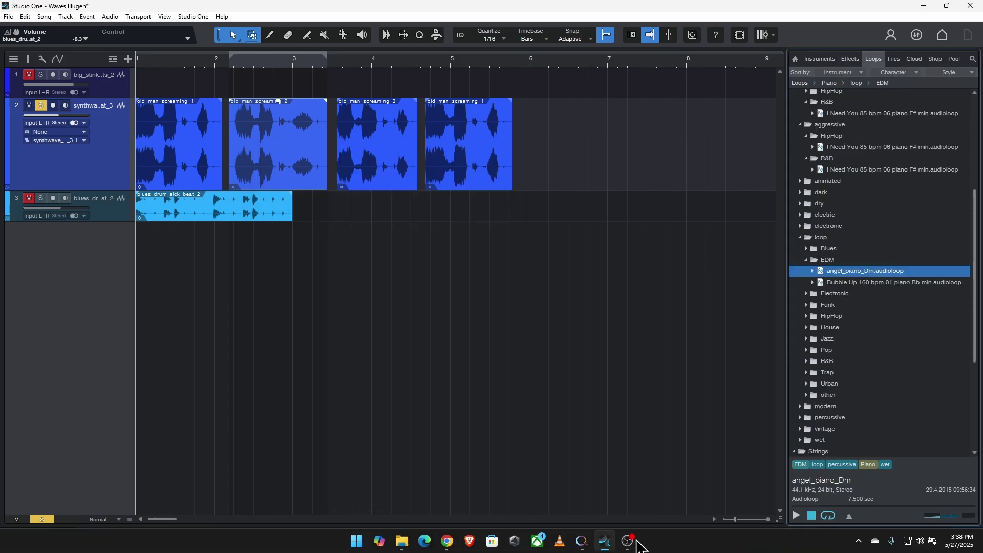
left_click(604, 541)
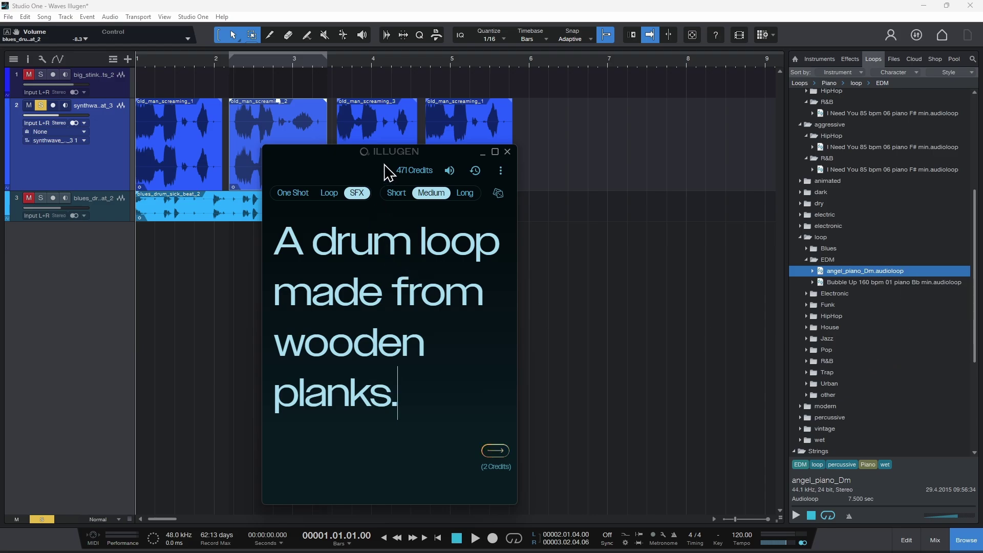
left_click_drag(310, 154, 461, 118)
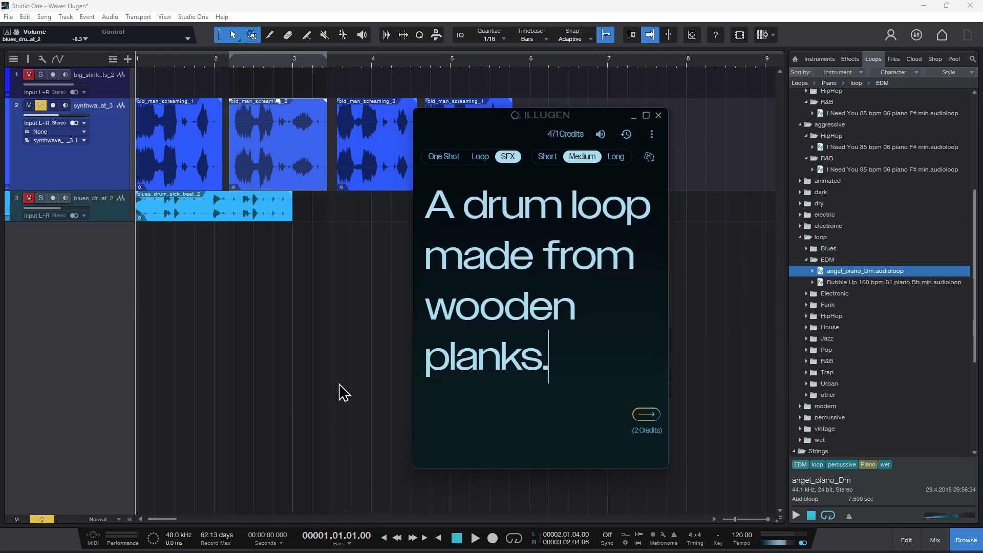
left_click_drag(452, 115, 494, 138)
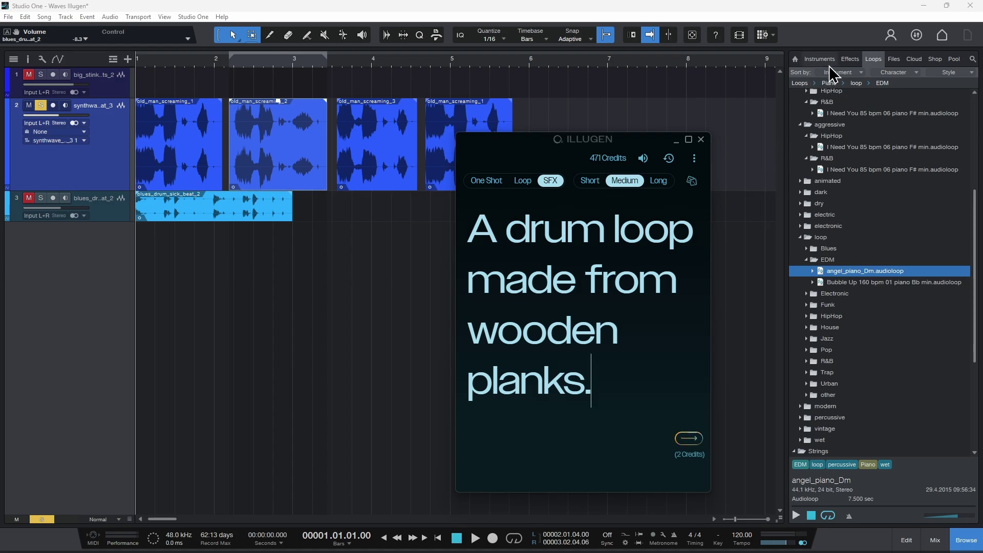
Look at Studio One's effects list, return to the loop library, and bring the Illugen window back beside it
left_click(849, 59)
scroll(878, 256, "up", 2)
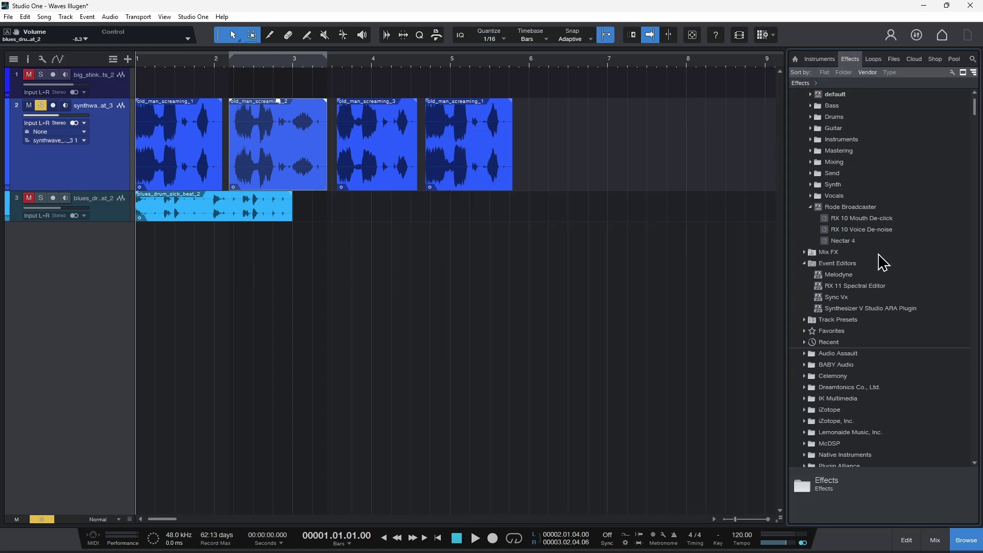
left_click(873, 59)
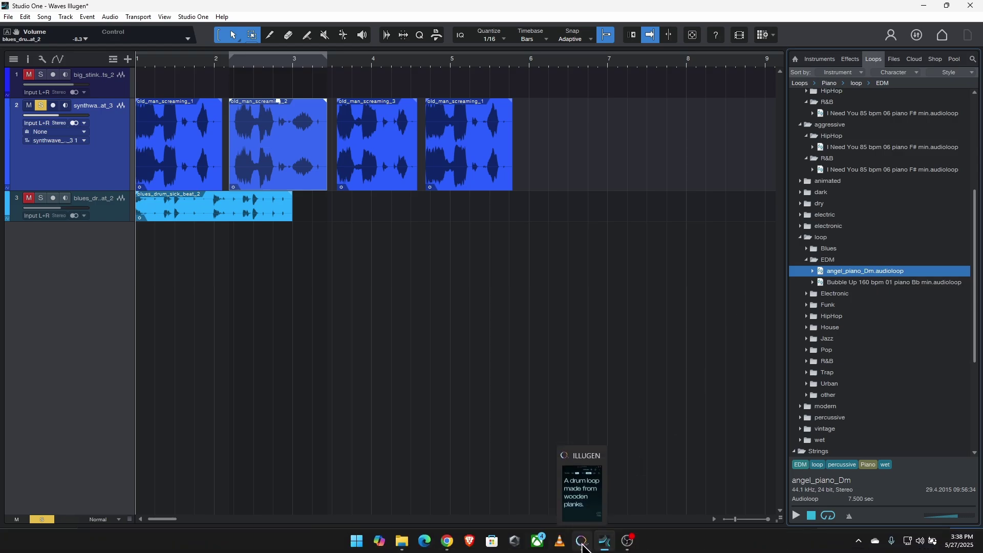
left_click(581, 548)
left_click_drag(505, 149, 543, 132)
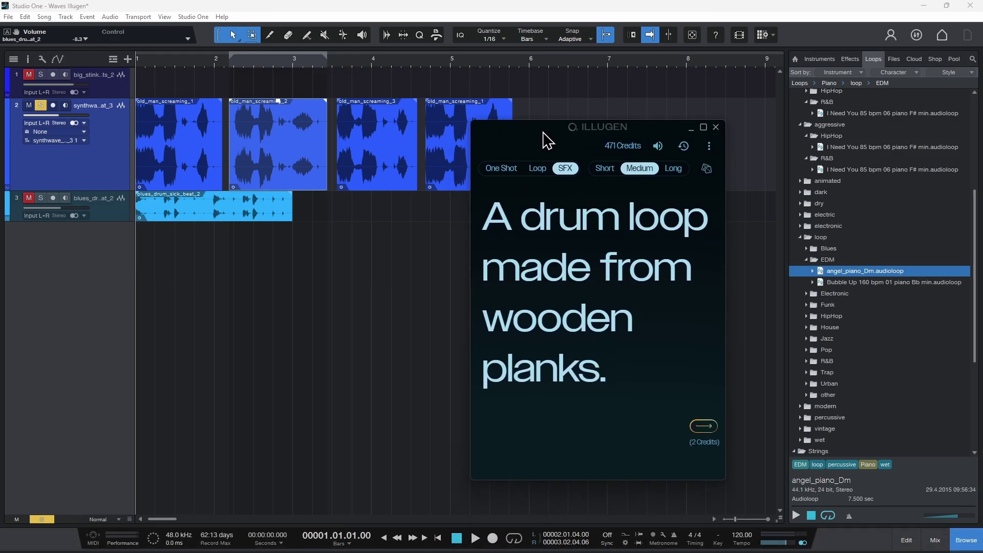
Increase the second track's height and select its first old_man_screaming_1 clip, keeping the Illugen window in front
left_click(104, 189)
left_click_drag(104, 189, 104, 220)
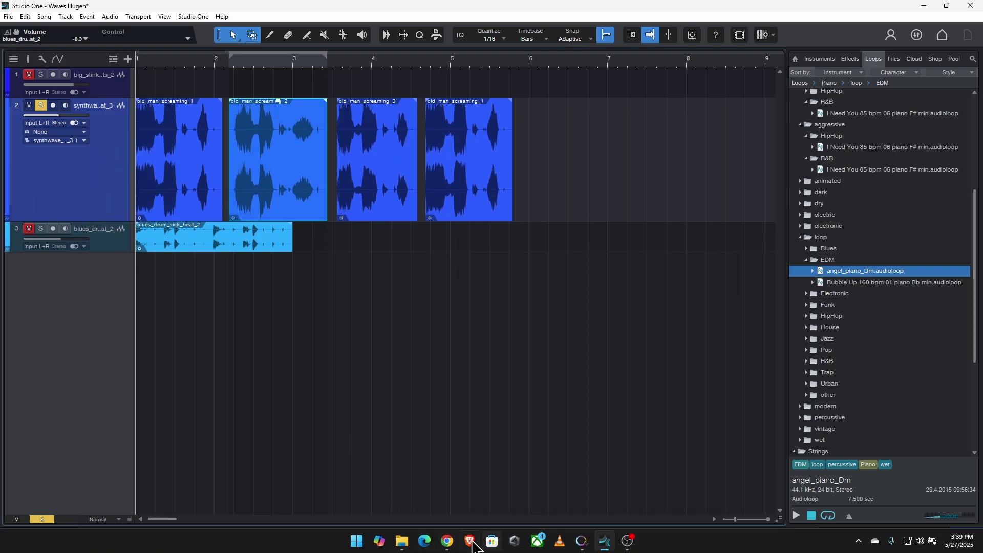
left_click(582, 541)
left_click_drag(506, 139, 572, 134)
left_click(192, 187)
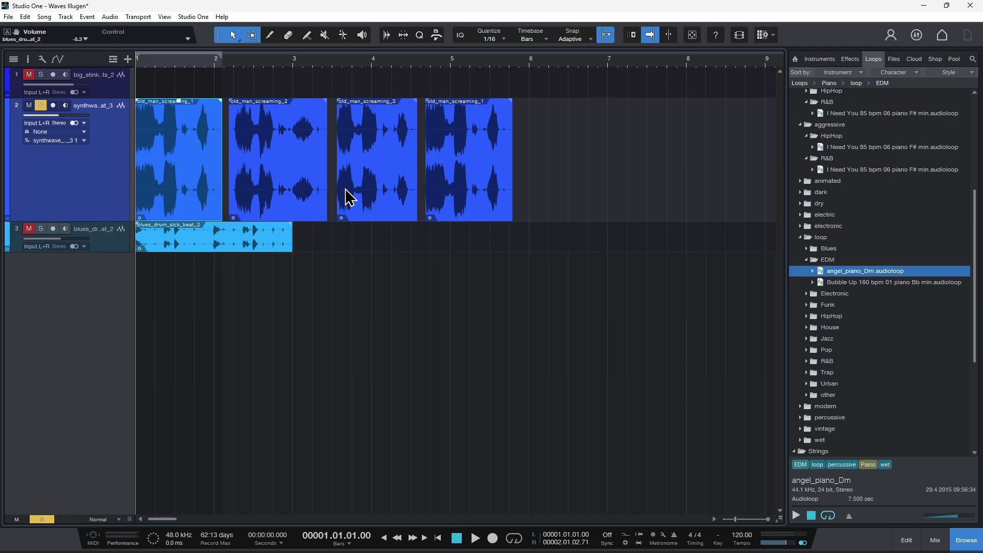
left_click(581, 540)
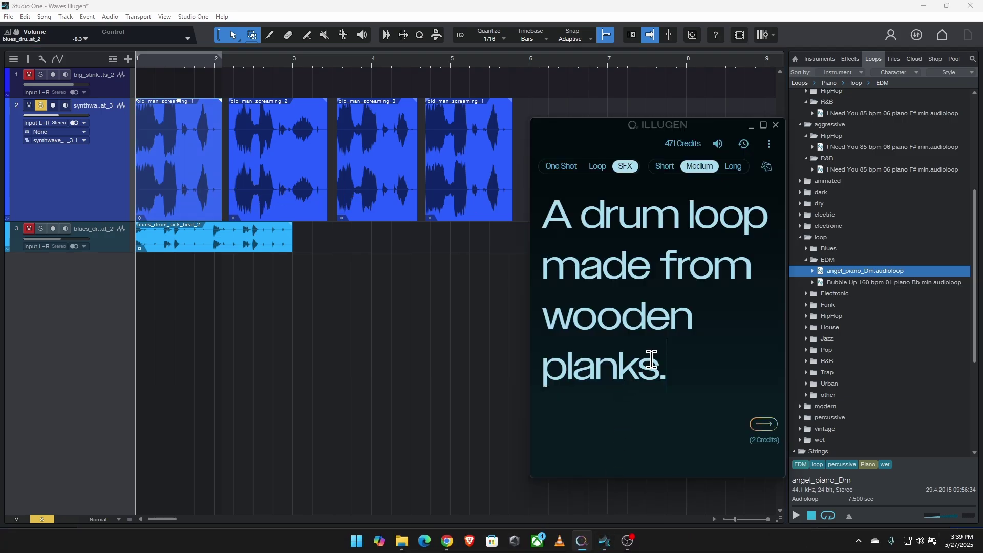
Expand the Softube effects folder and select TSAR-1R Reverb, bringing the Illugen window back over the arrangement
left_click(850, 59)
scroll(860, 226, "down", 2)
double_click(832, 399)
scroll(834, 424, "down", 1)
mouse_move(837, 443)
left_mouse_down()
mouse_move(879, 440)
mouse_move(693, 287)
mouse_move(783, 334)
mouse_move(845, 435)
left_mouse_up()
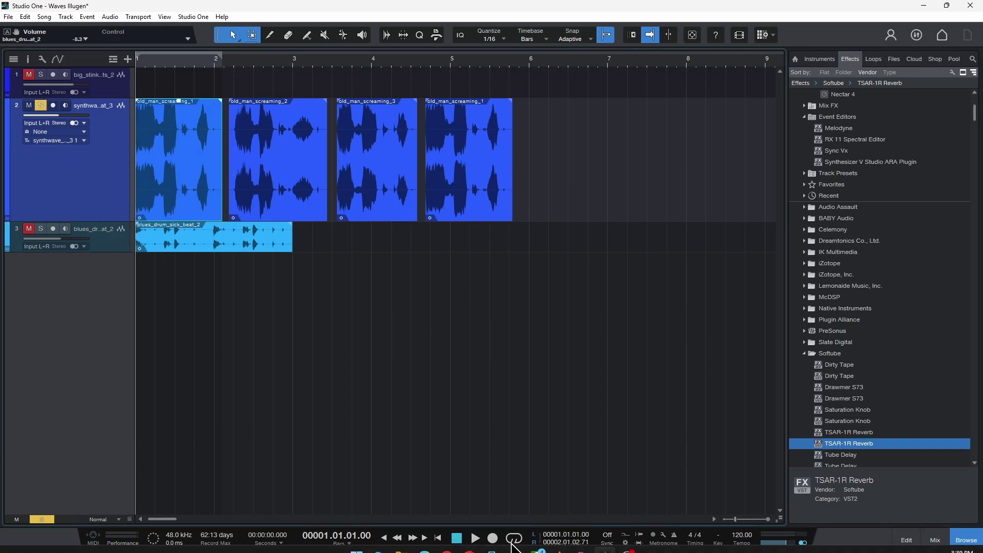
left_click(574, 542)
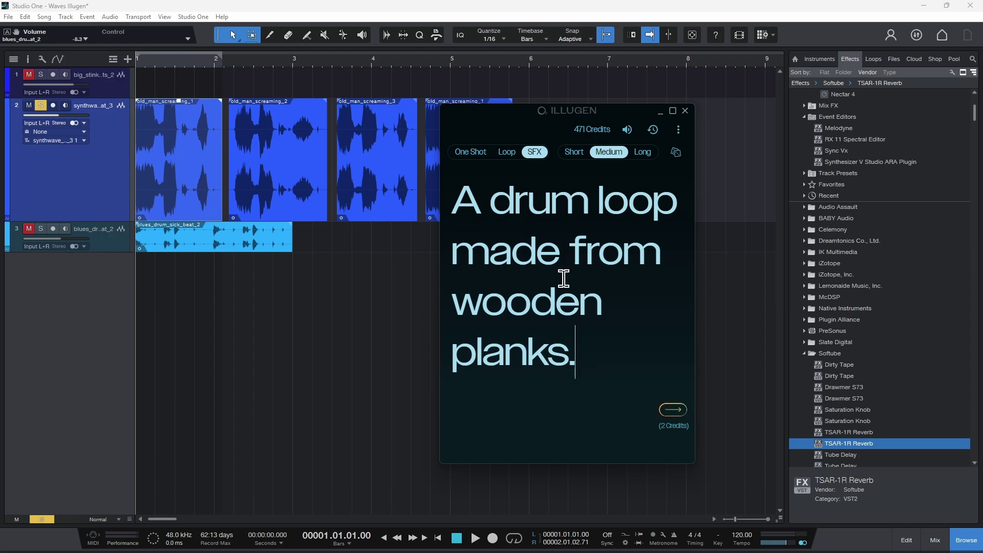
left_click_drag(522, 120, 495, 109)
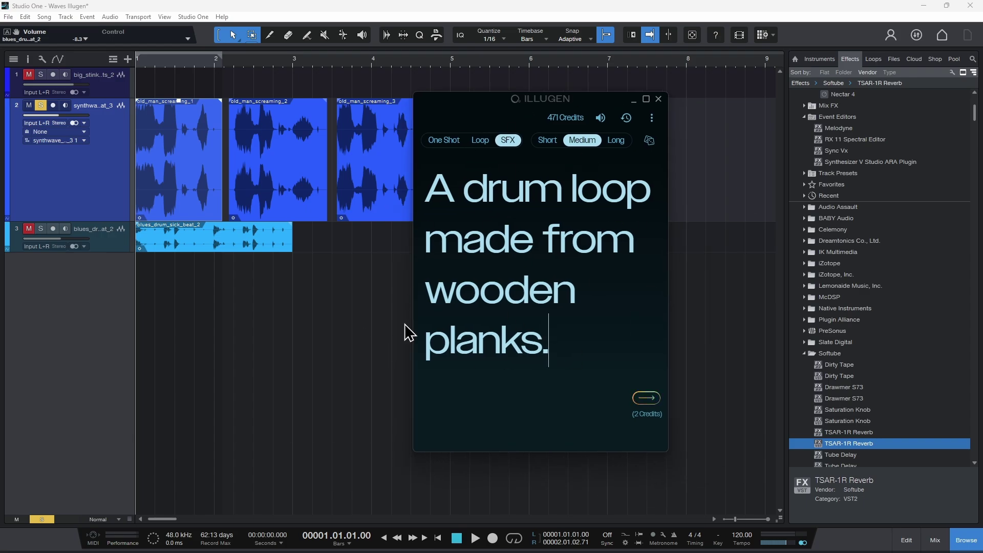
Set Illugen's generation mode to Loop after trying One Shot, and reposition its window over the arrangement
left_click(480, 140)
left_click(444, 140)
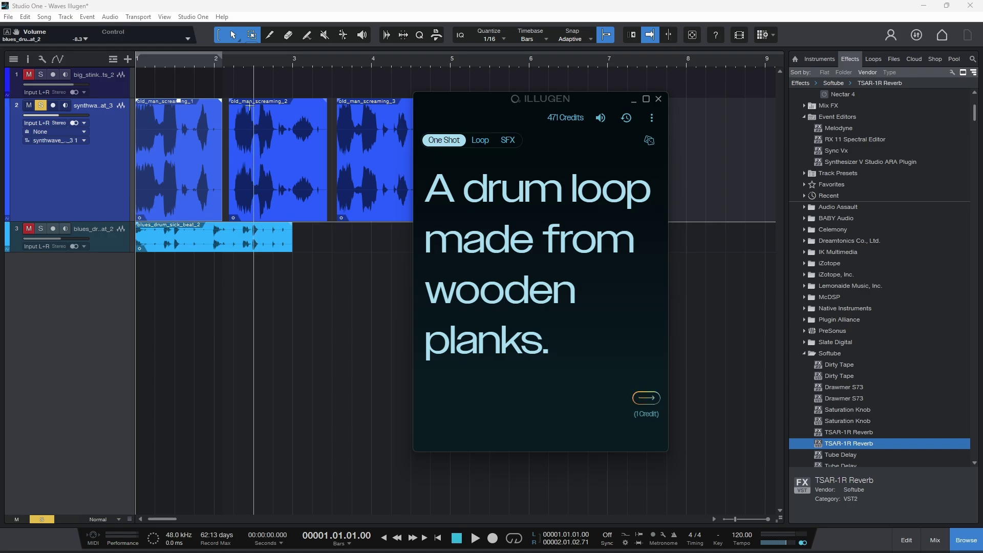
left_click_drag(473, 110, 523, 107)
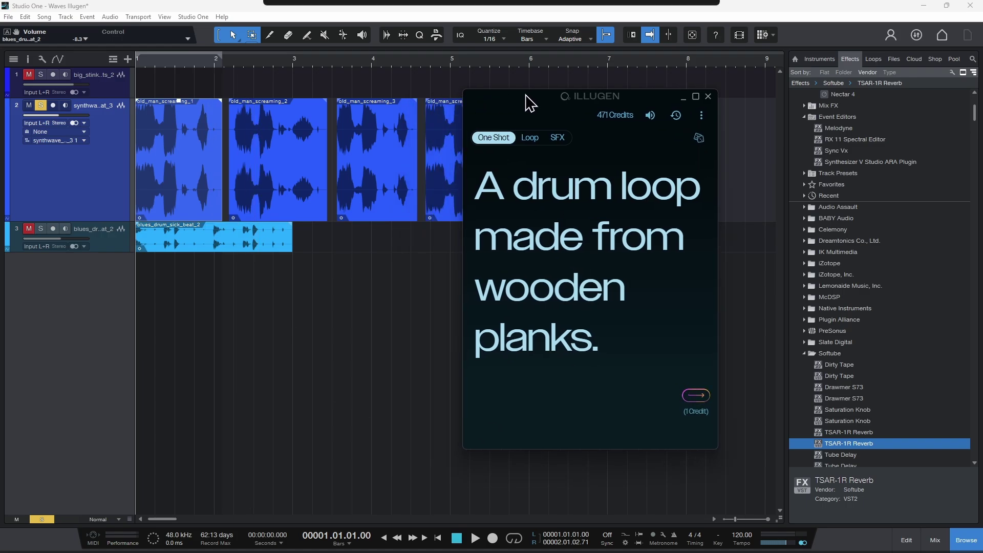
left_click(529, 138)
left_click_drag(543, 102, 514, 98)
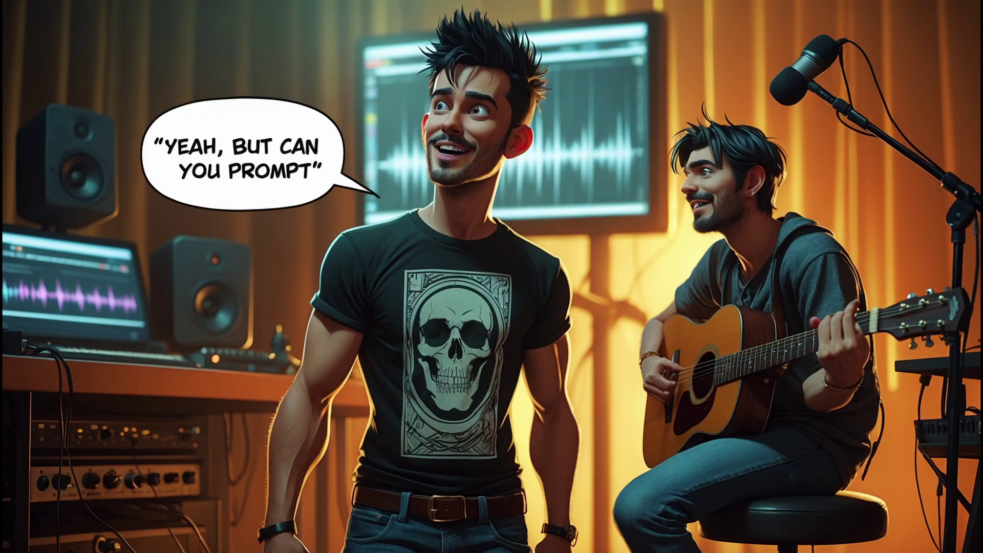
Highlight the whole wooden-planks drum loop prompt in Illugen, shift the window slightly, and clear the highlight
left_click_drag(446, 174, 608, 314)
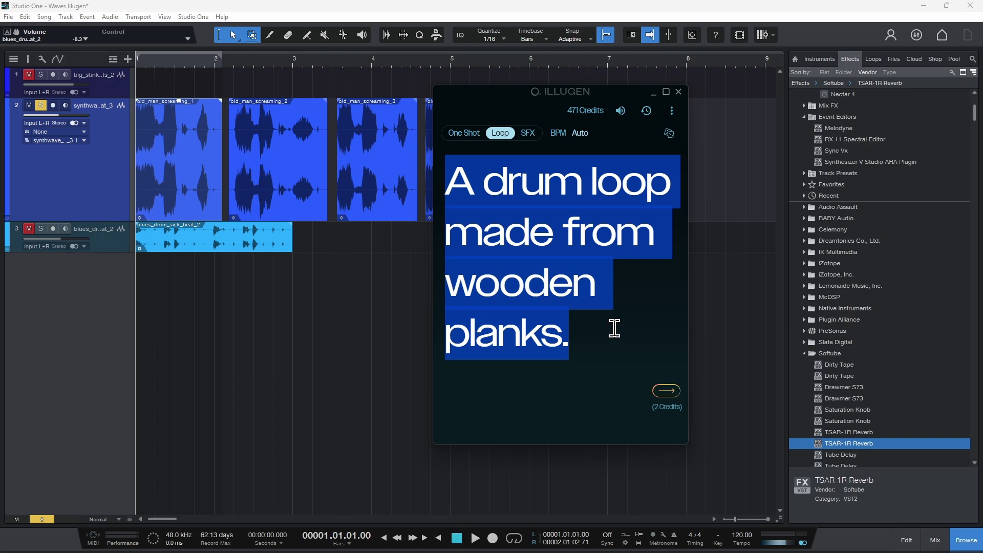
left_click_drag(487, 94, 501, 90)
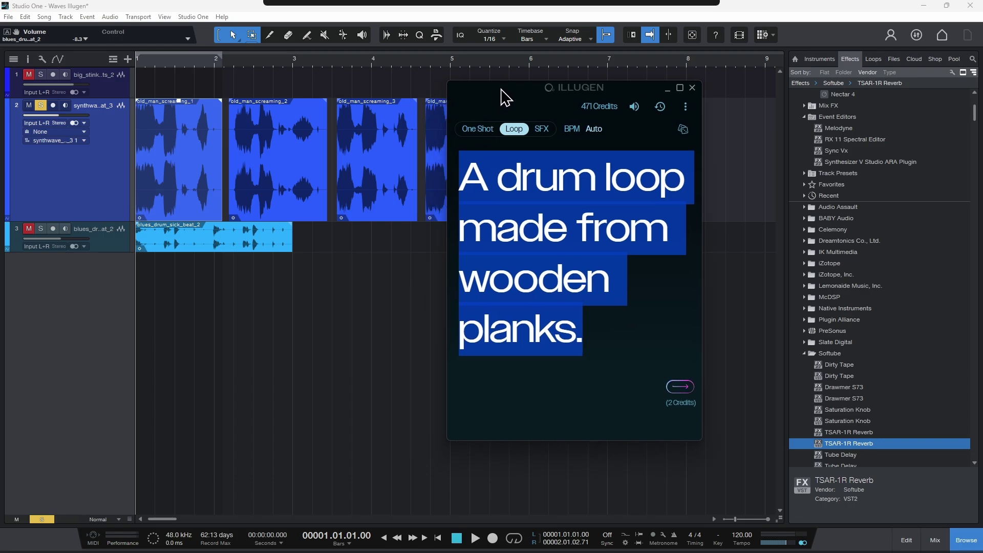
left_click(653, 342)
Show Illugen's One Shot and SFX modes again, return to Loop mode, and shift its window toward the clips
left_click(491, 134)
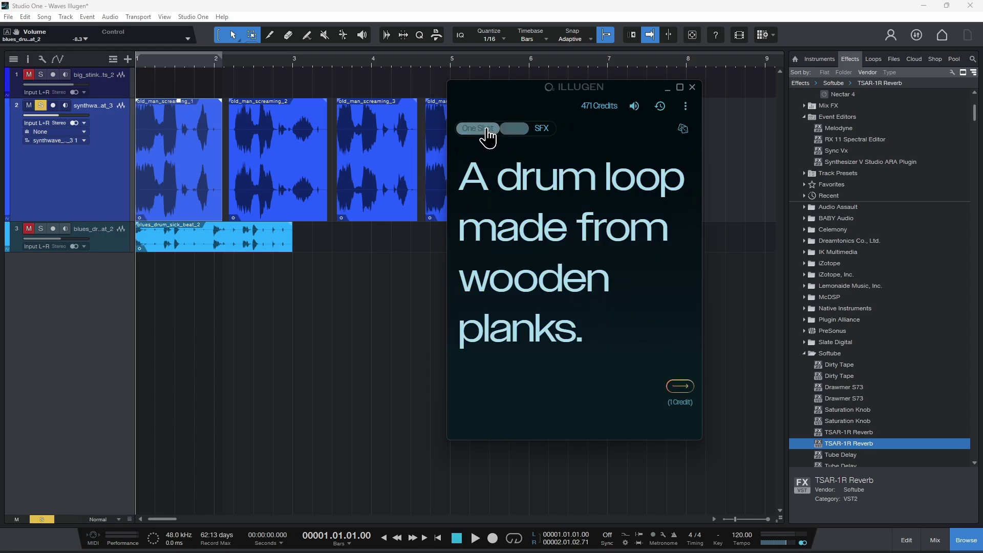
left_click(514, 131)
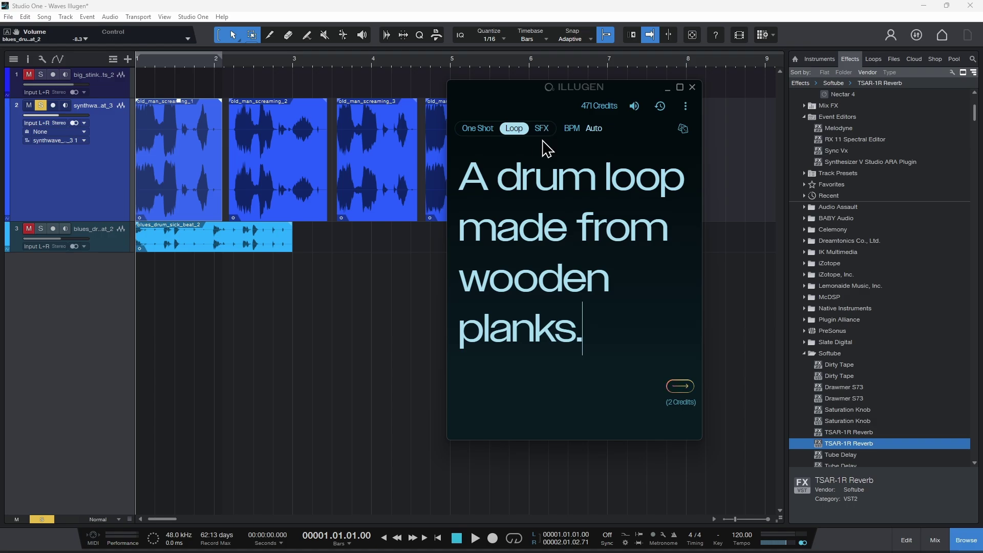
left_click(542, 131)
left_click(512, 130)
left_click_drag(517, 97, 499, 102)
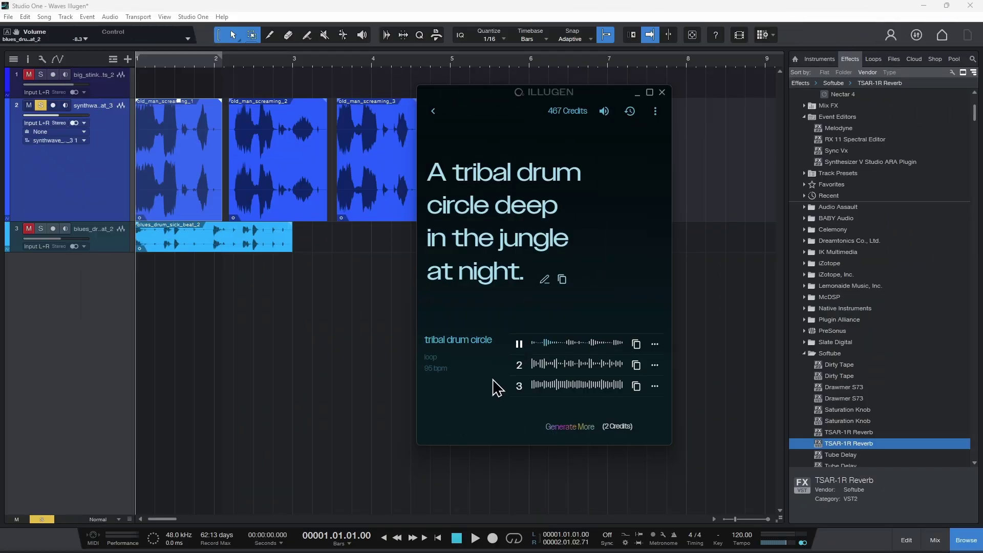
Audition the second and third tribal drum circle loops and add the second one to the arrangement as a new track starting at bar 1
left_click(518, 364)
left_click(520, 375)
left_click(519, 384)
left_click(519, 385)
left_click_drag(588, 355, 153, 389)
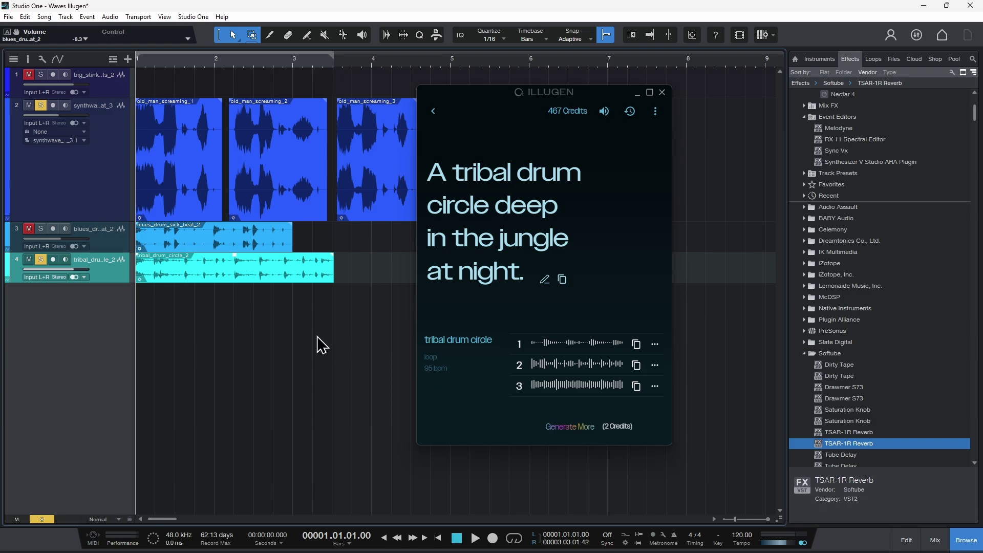
Move Illugen off the arrangement and increase the height of the tribal drum circle track to enlarge its waveform
left_click_drag(506, 100, 585, 103)
mouse_move(197, 278)
left_mouse_down()
mouse_move(259, 281)
mouse_move(192, 288)
mouse_move(194, 276)
left_mouse_up()
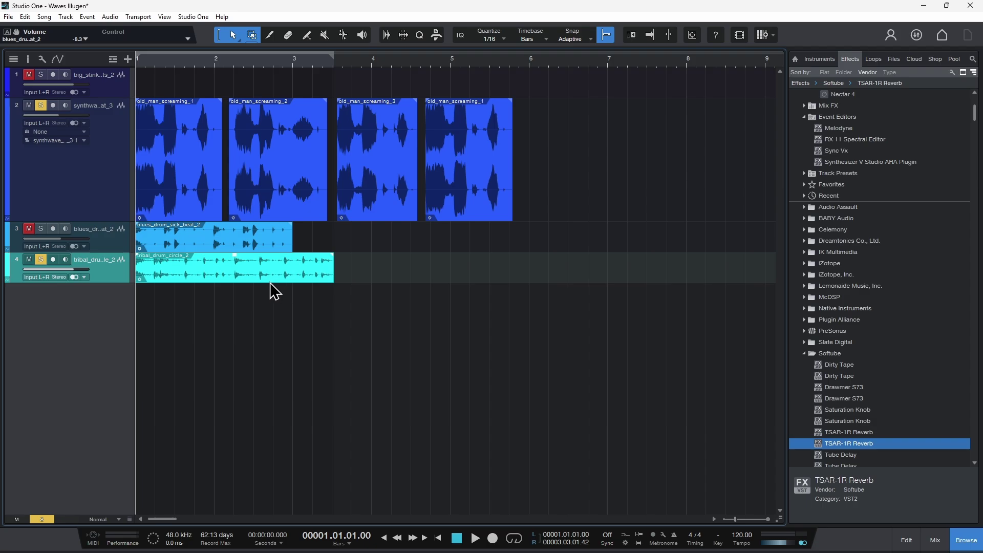
left_click_drag(105, 282, 104, 349)
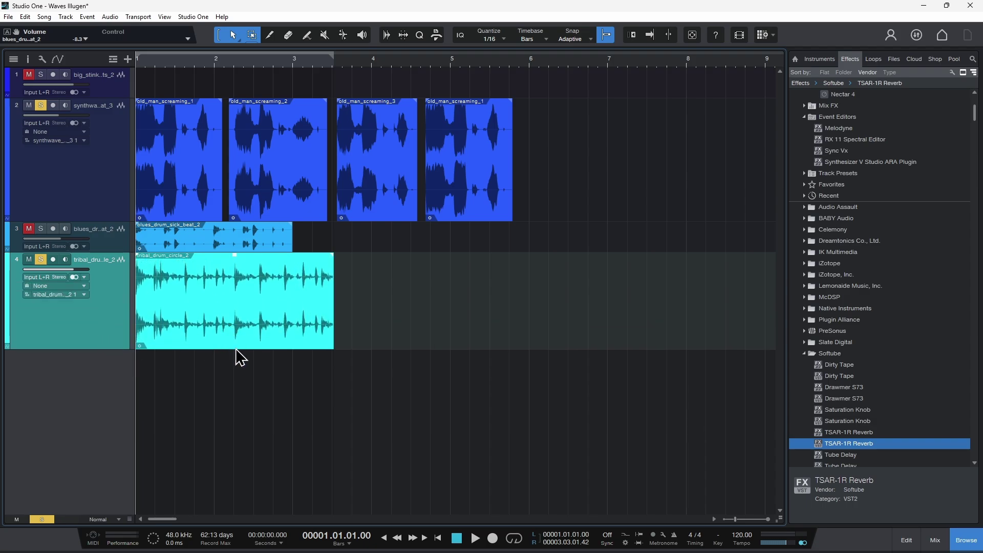
left_click_drag(220, 342, 257, 373)
Bring the Illugen window back over the clips and reposition it, and switch to the Illugen pricing page in Chrome
mouse_move(596, 539)
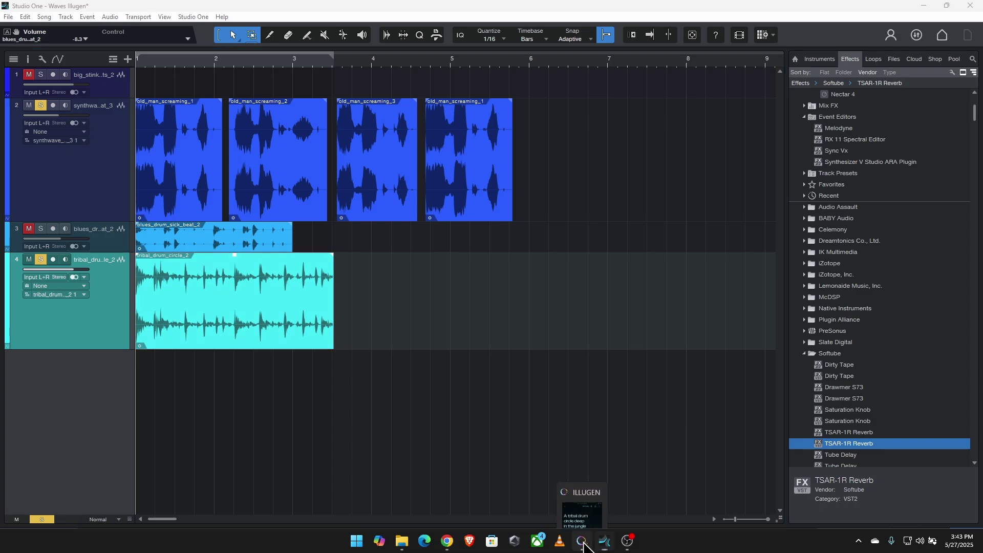
left_click(598, 538)
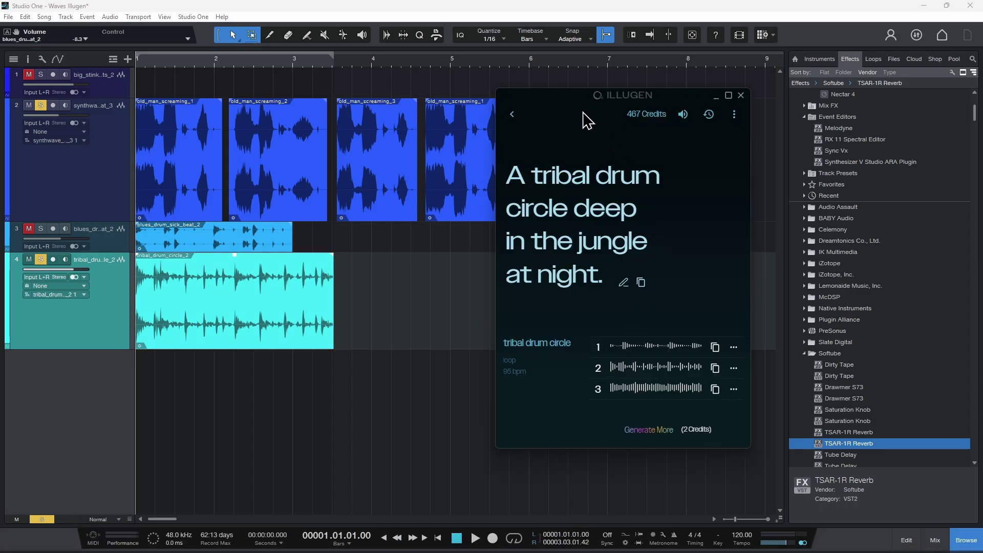
left_click_drag(572, 101, 586, 86)
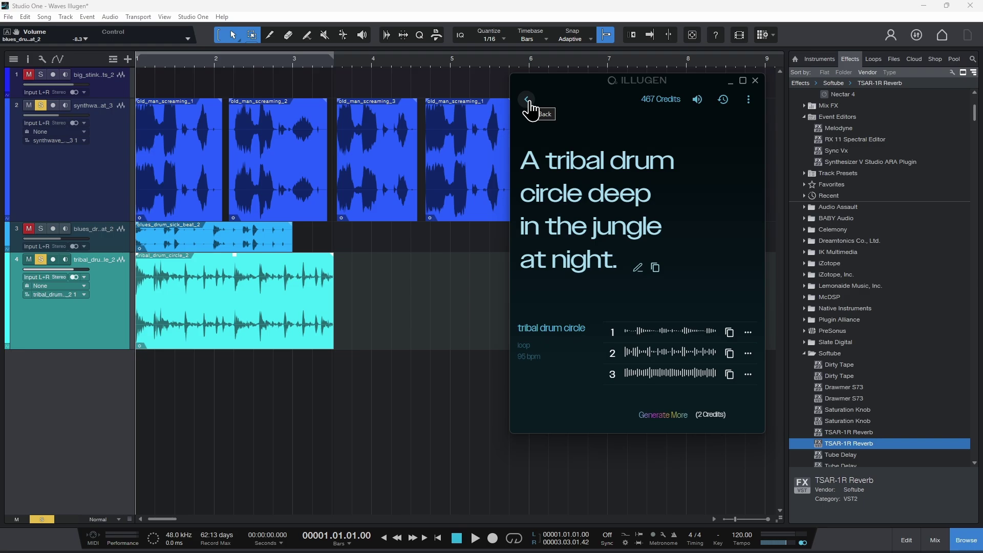
left_click_drag(634, 88, 569, 89)
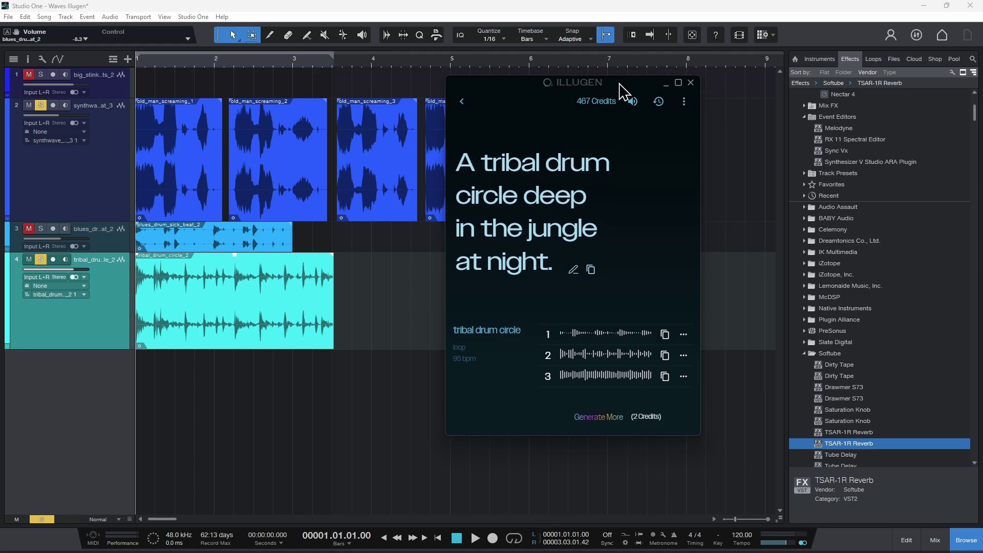
left_click_drag(619, 84, 593, 79)
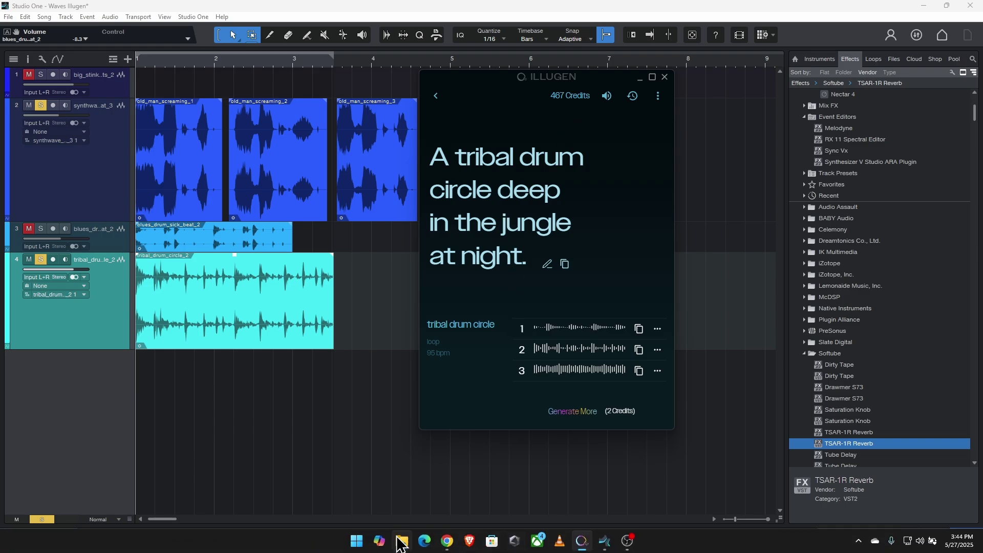
left_click(446, 541)
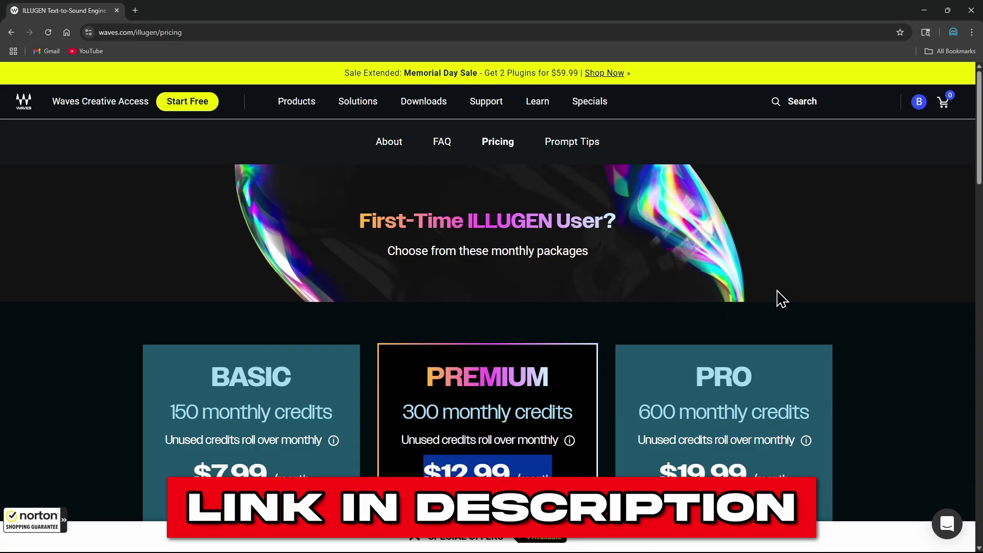